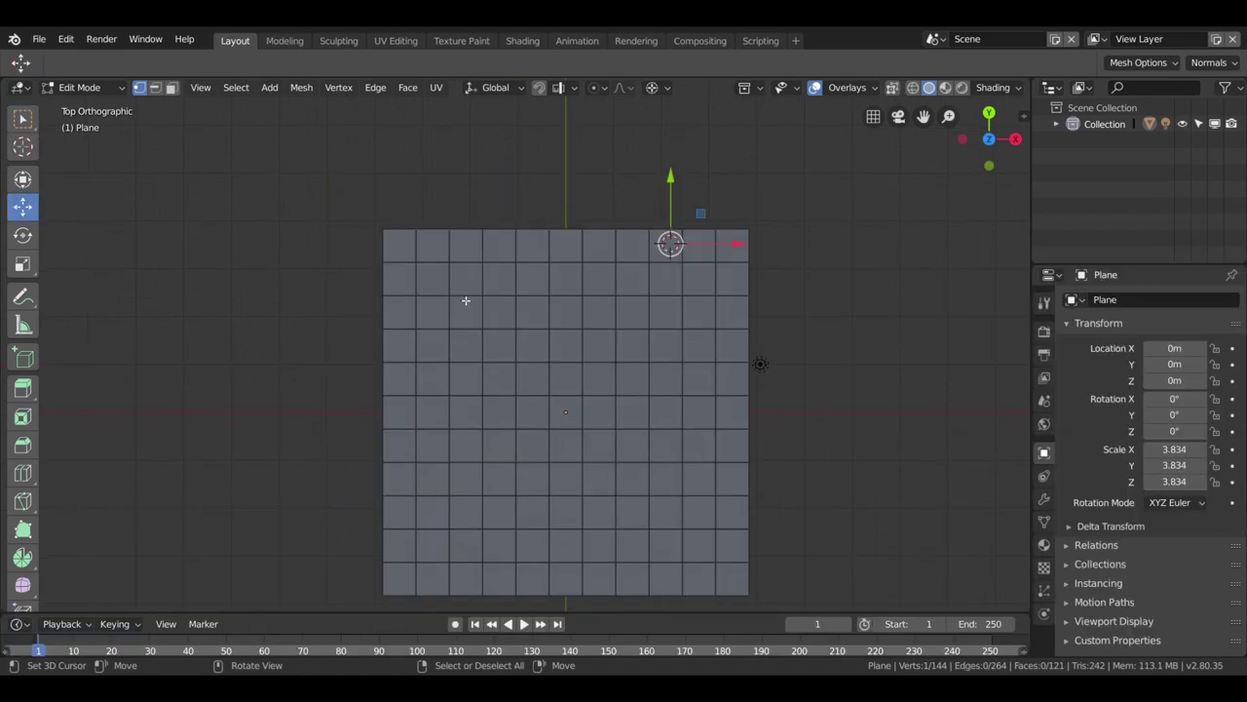
Step: Join two opposite corner vertices of the top-left block with a diagonal edge
right_click(416, 330)
click(482, 262)
key(j)
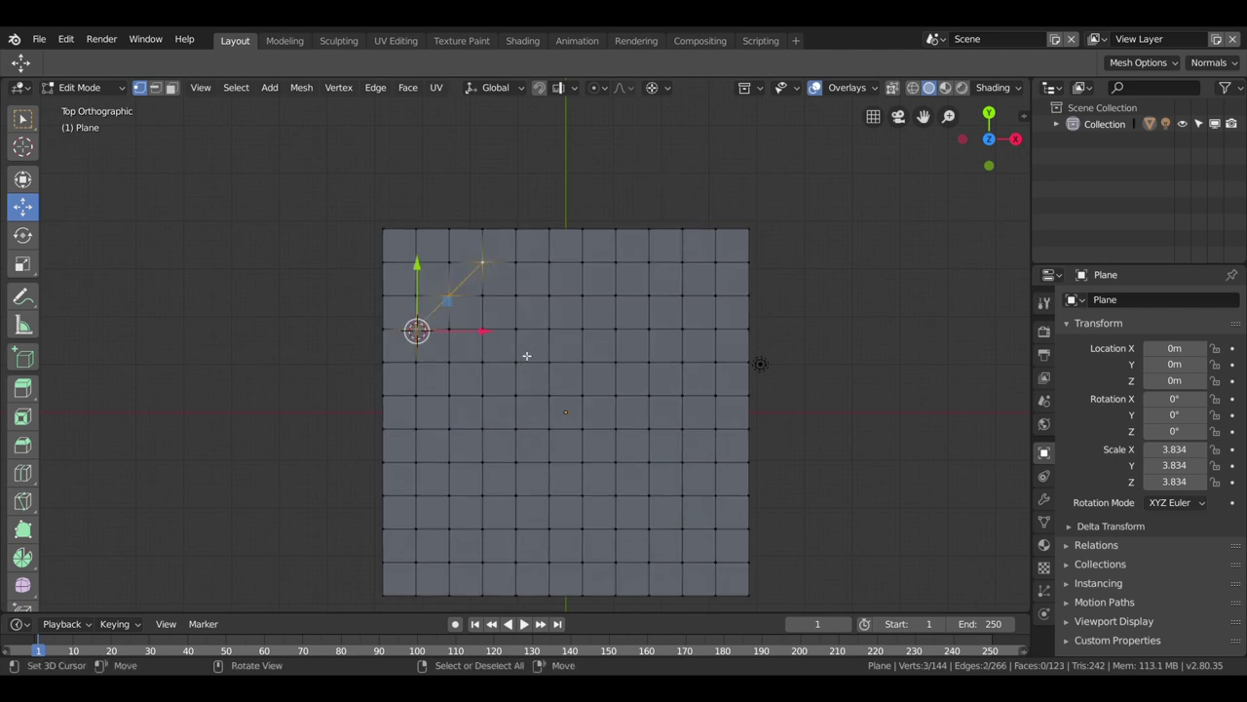
Step: Dissolve the four grid edges surrounding the new diagonal
click(155, 87)
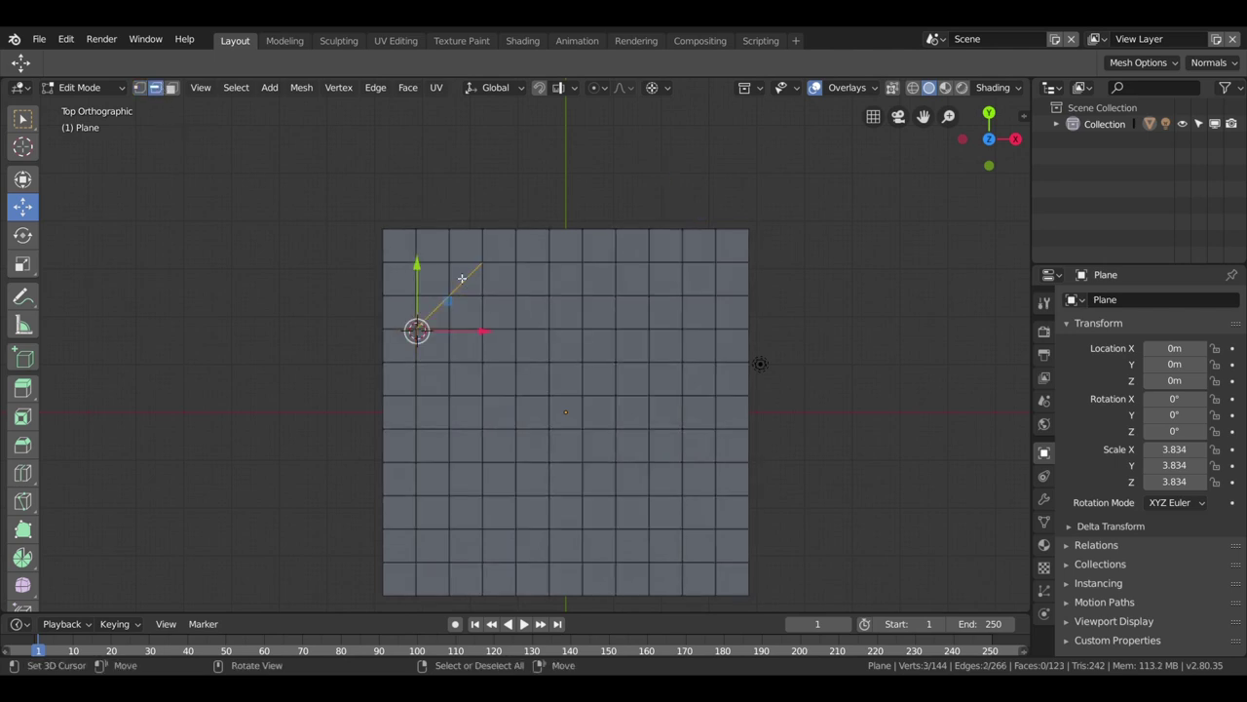
click(453, 280)
click(438, 298)
click(479, 302)
click(454, 313)
key(x)
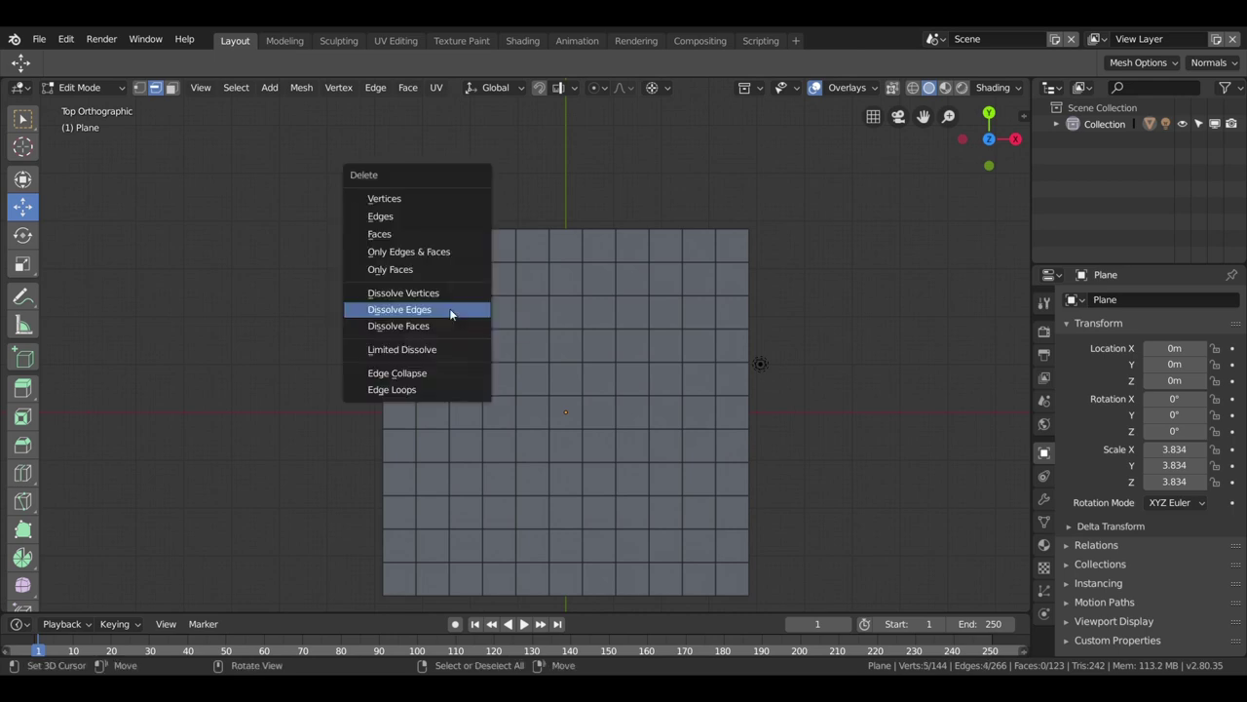
click(449, 310)
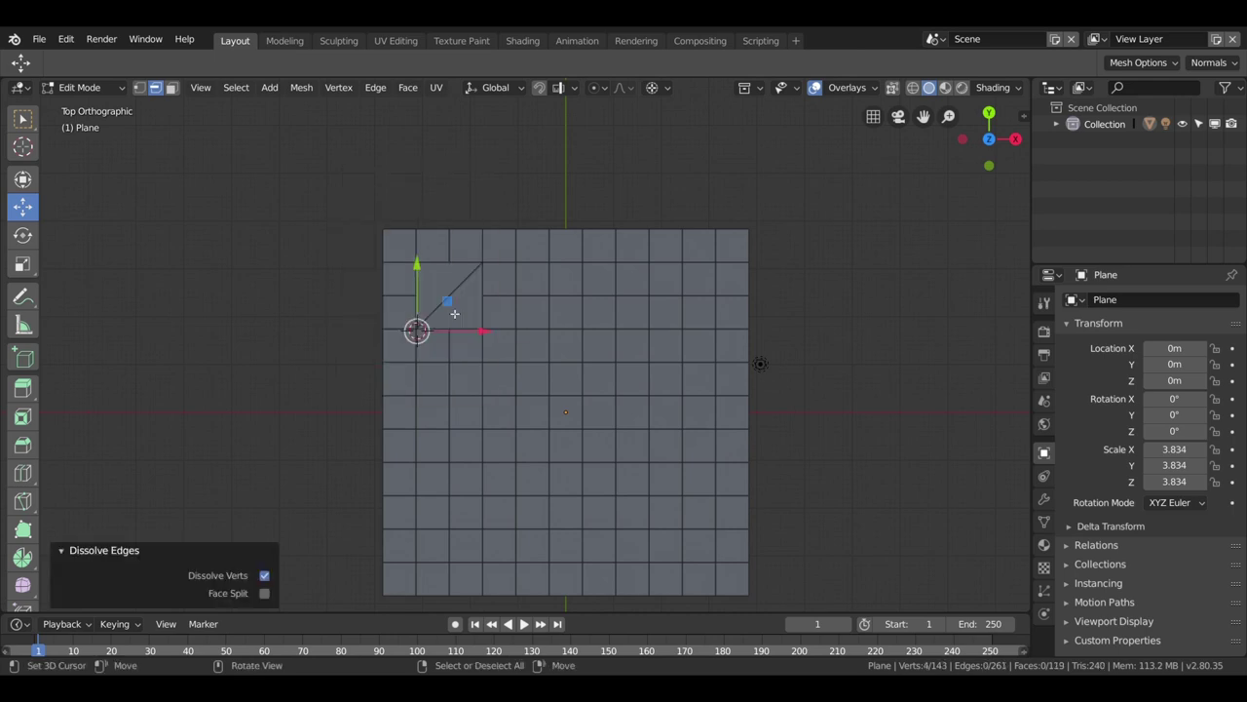
Step: Dissolve the leftover vertical and horizontal edges beside the corner
click(455, 246)
key(x)
click(454, 244)
click(398, 303)
key(x)
click(398, 303)
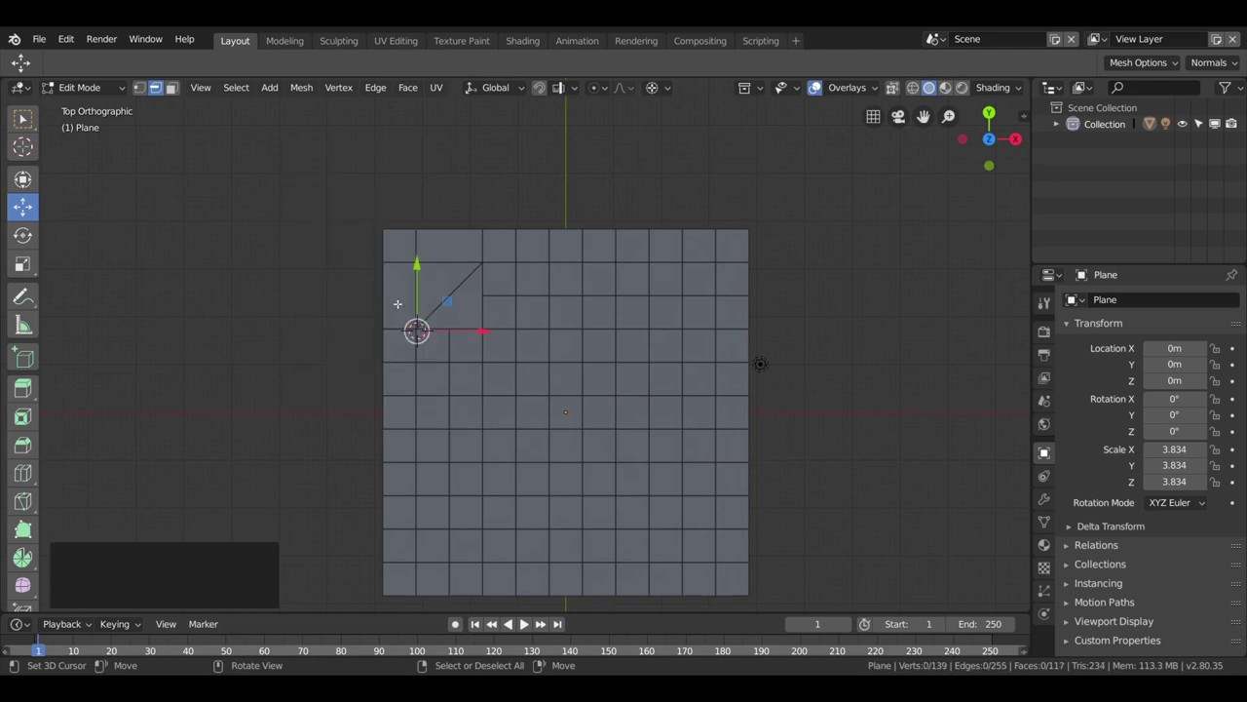
click(909, 261)
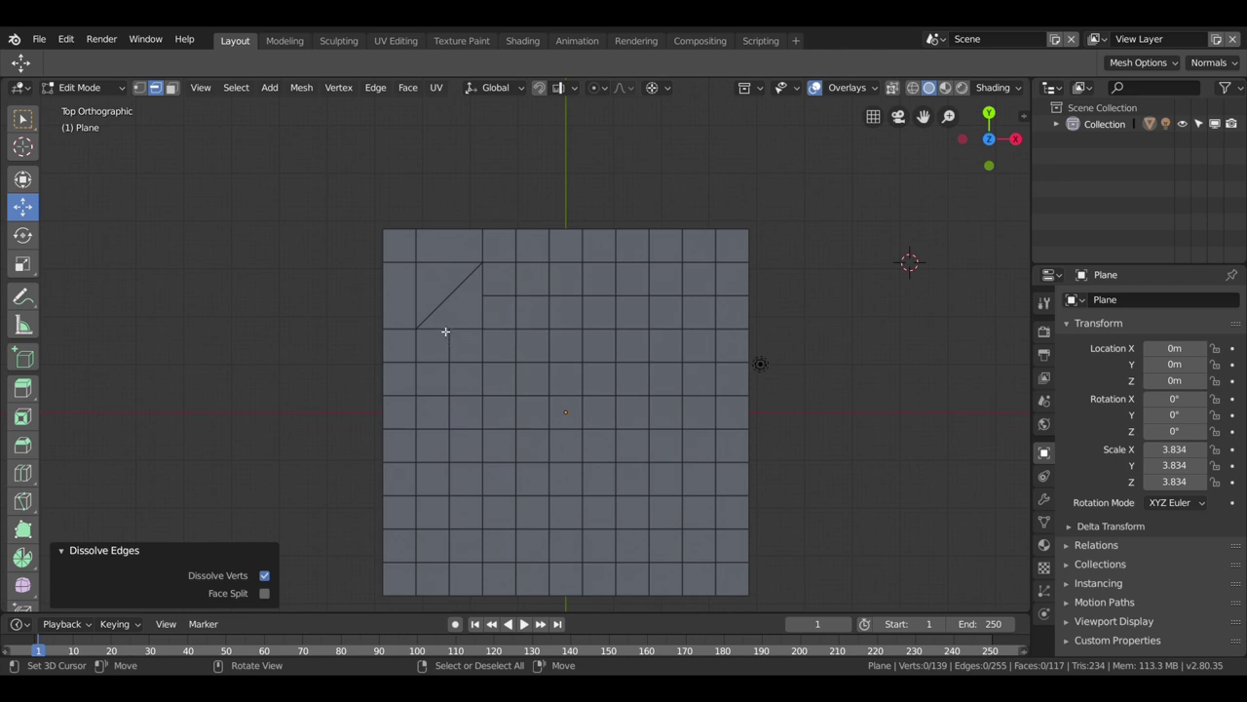
Step: Dissolve the edge loop next to the triangular corner face
click(447, 322)
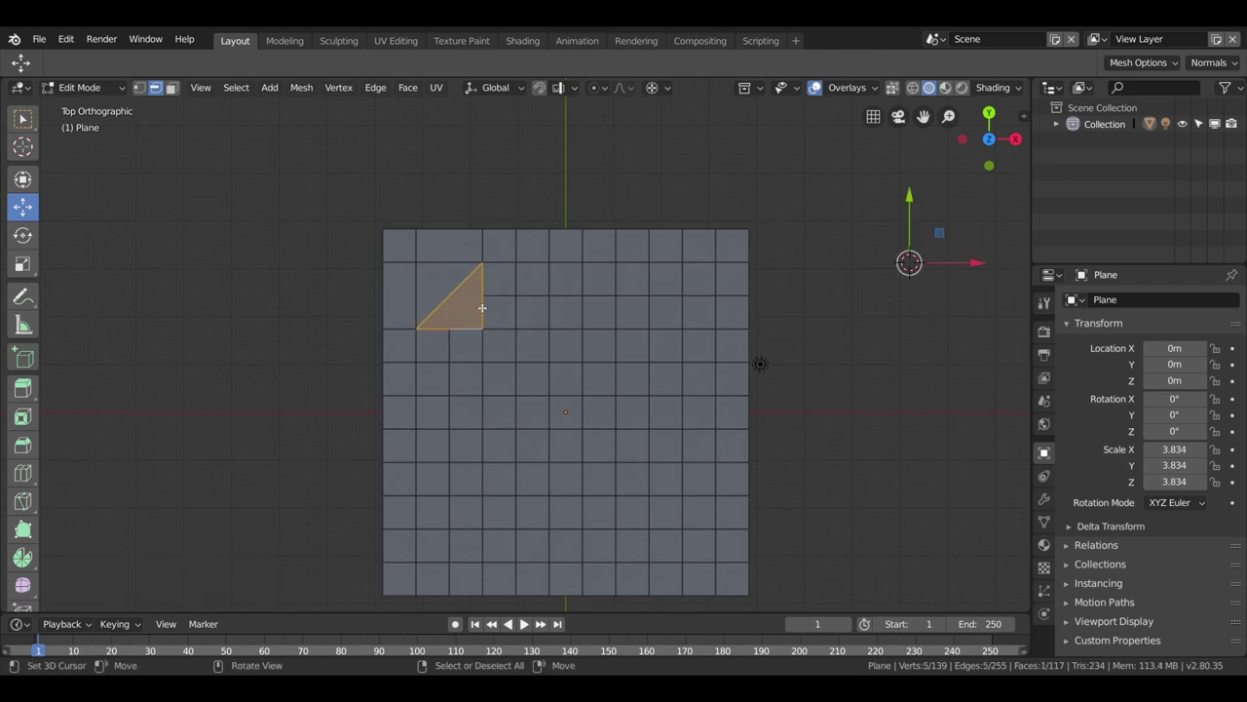
click(549, 296)
key(x)
click(549, 296)
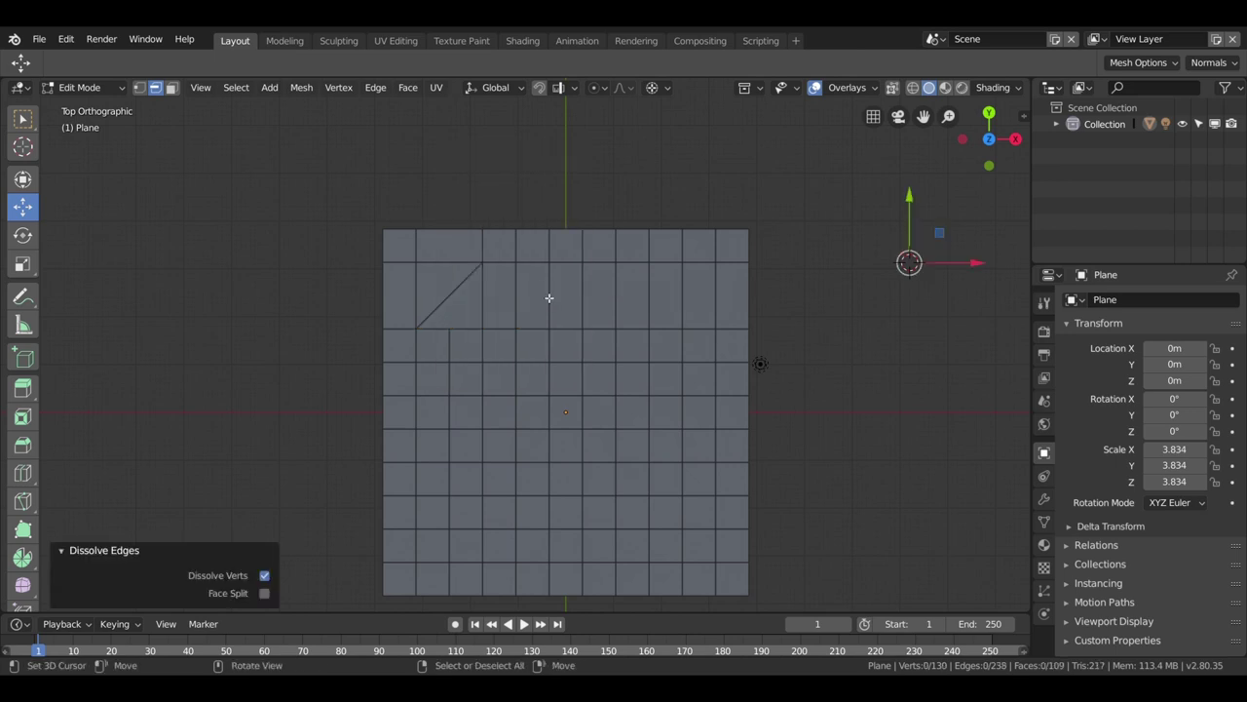
Step: Add a centred loop cut through the top-left faces
key(ctrl+r)
click(456, 256)
right_click(456, 256)
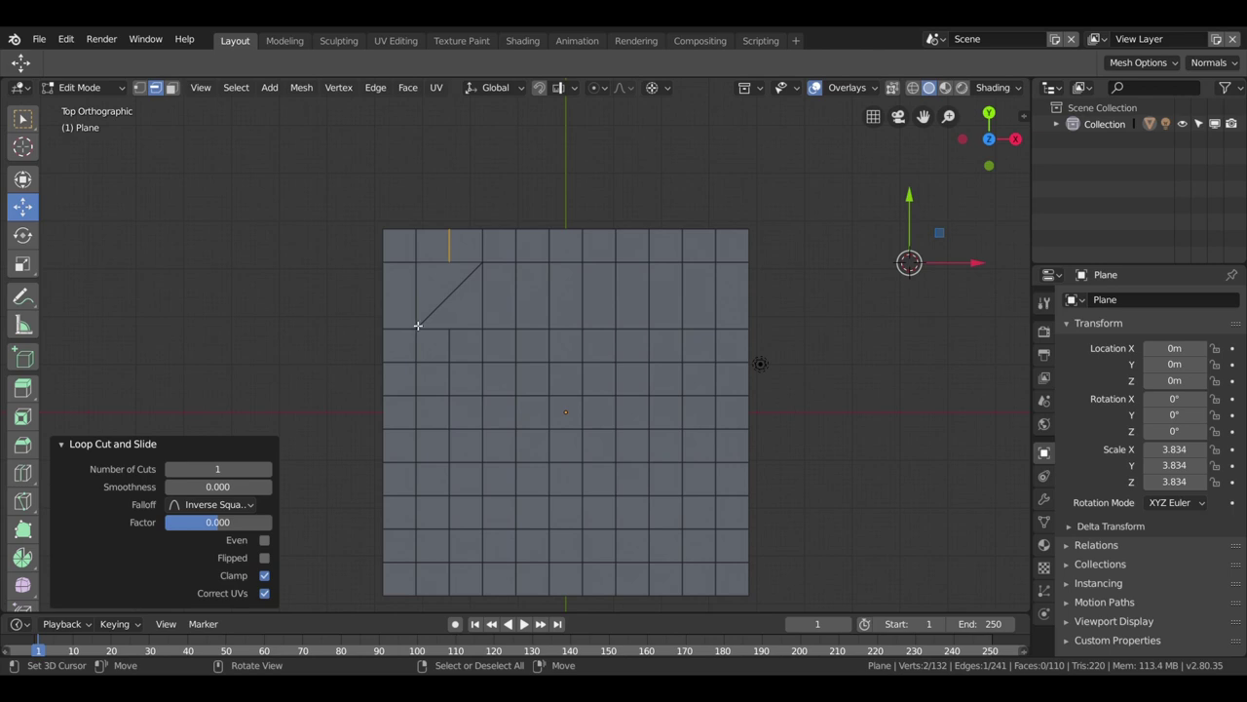
Step: Select the top edges and the triangular corner face's edges to check the corner topology
click(472, 261)
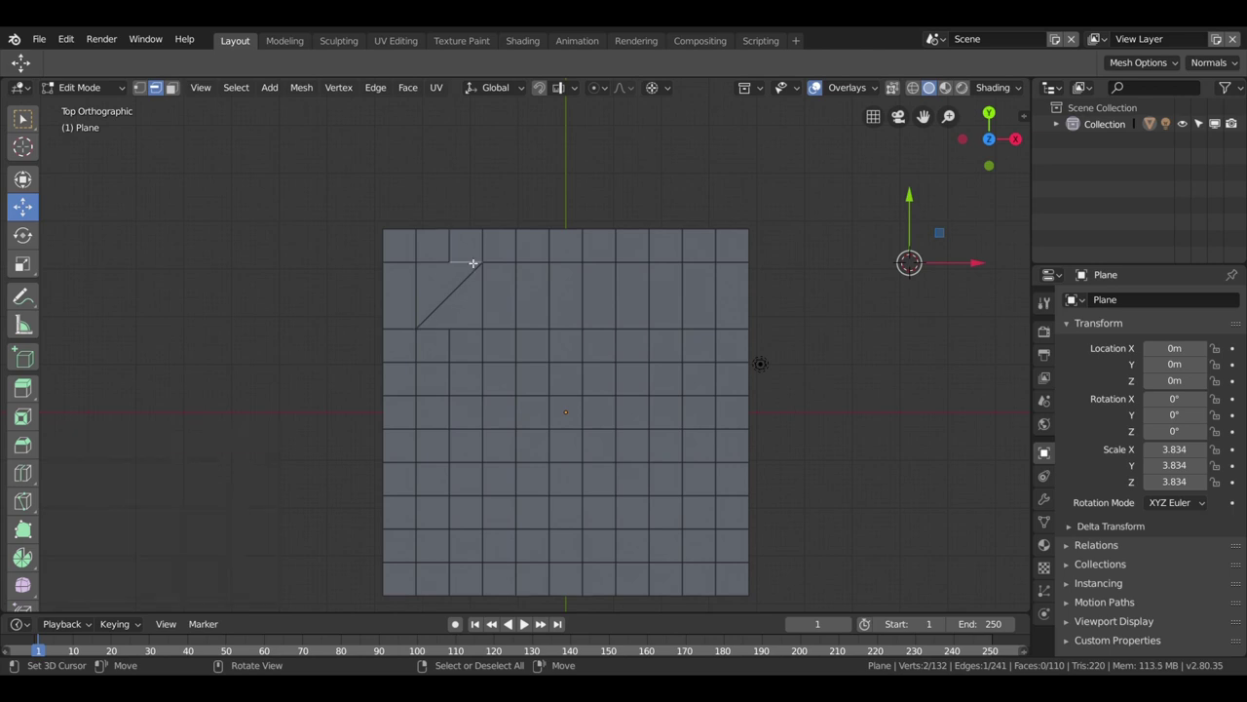
click(435, 263)
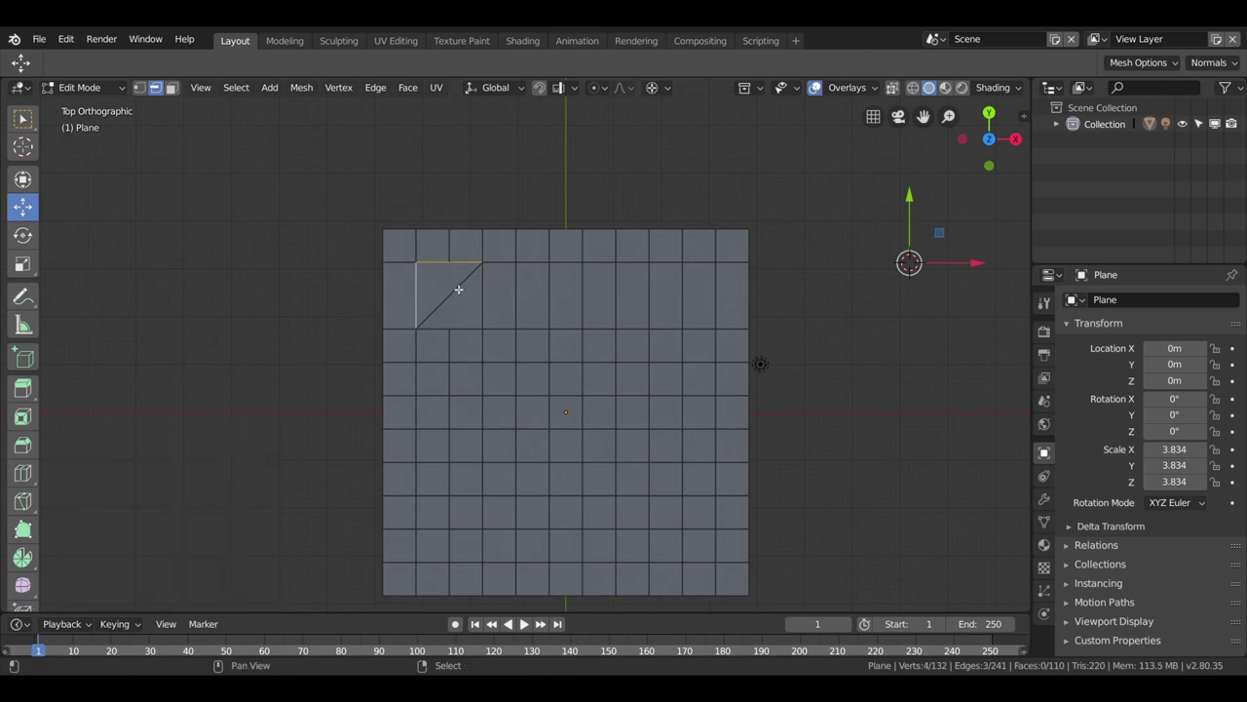
click(458, 289)
click(486, 288)
click(475, 331)
click(454, 302)
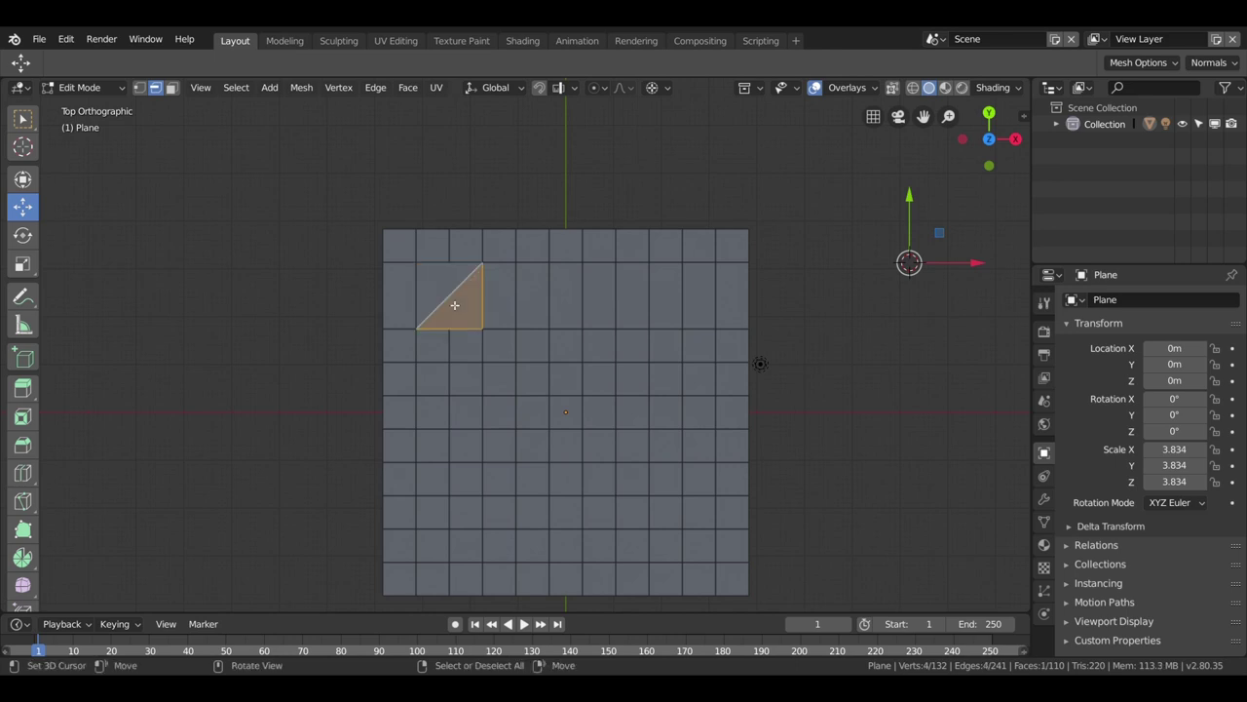
Step: Clear the selection, pick the corner cell's top and left edges, and pan to the lower rows
right_click(308, 269)
key(a)
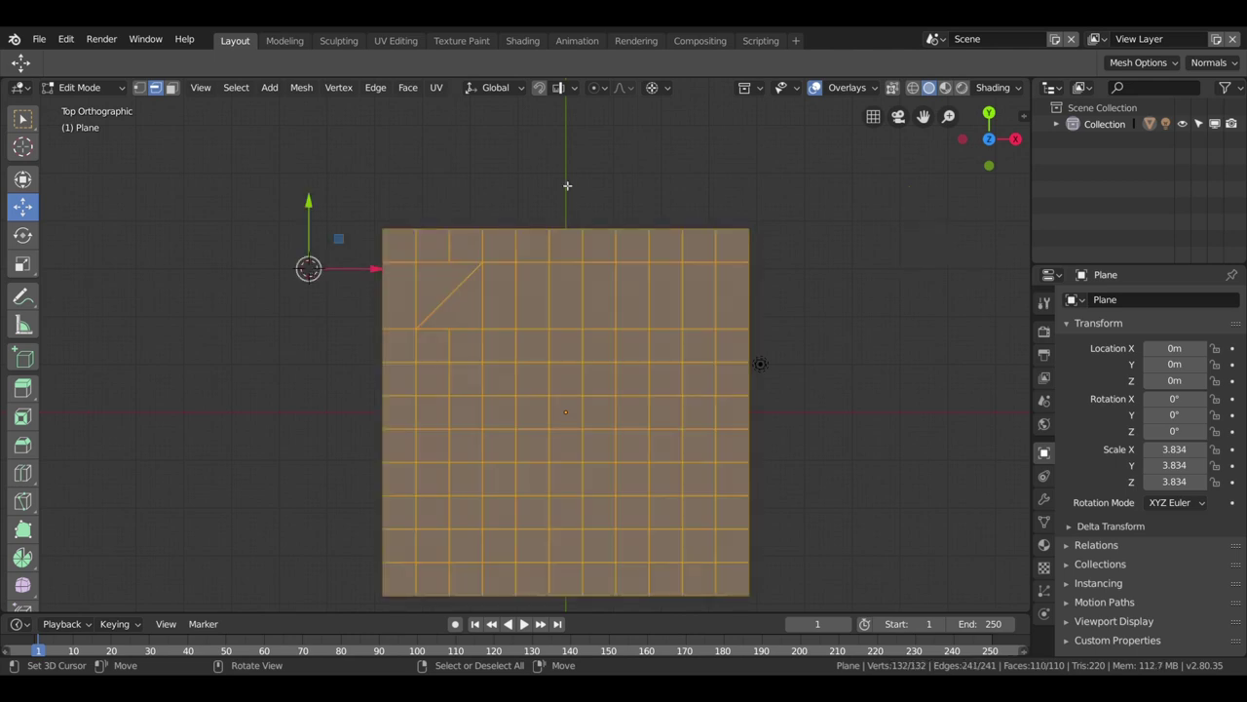
key(alt+a)
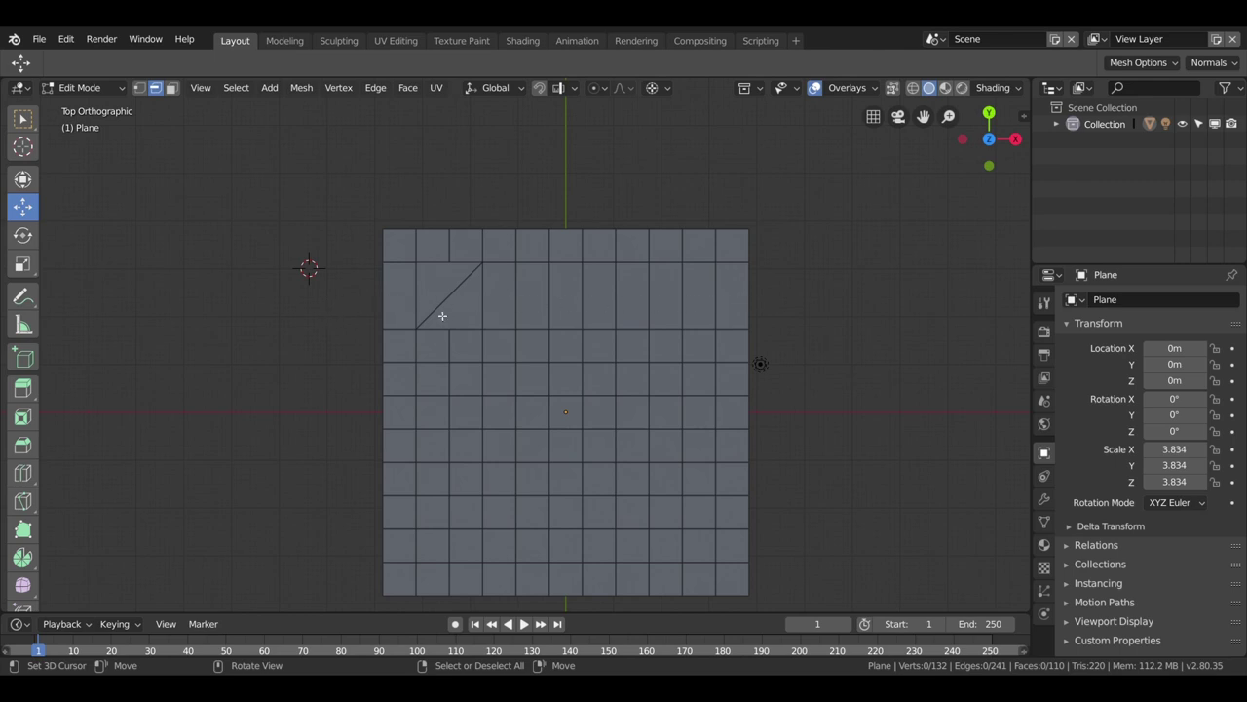
click(429, 264)
click(426, 298)
drag(420, 334, 518, 292)
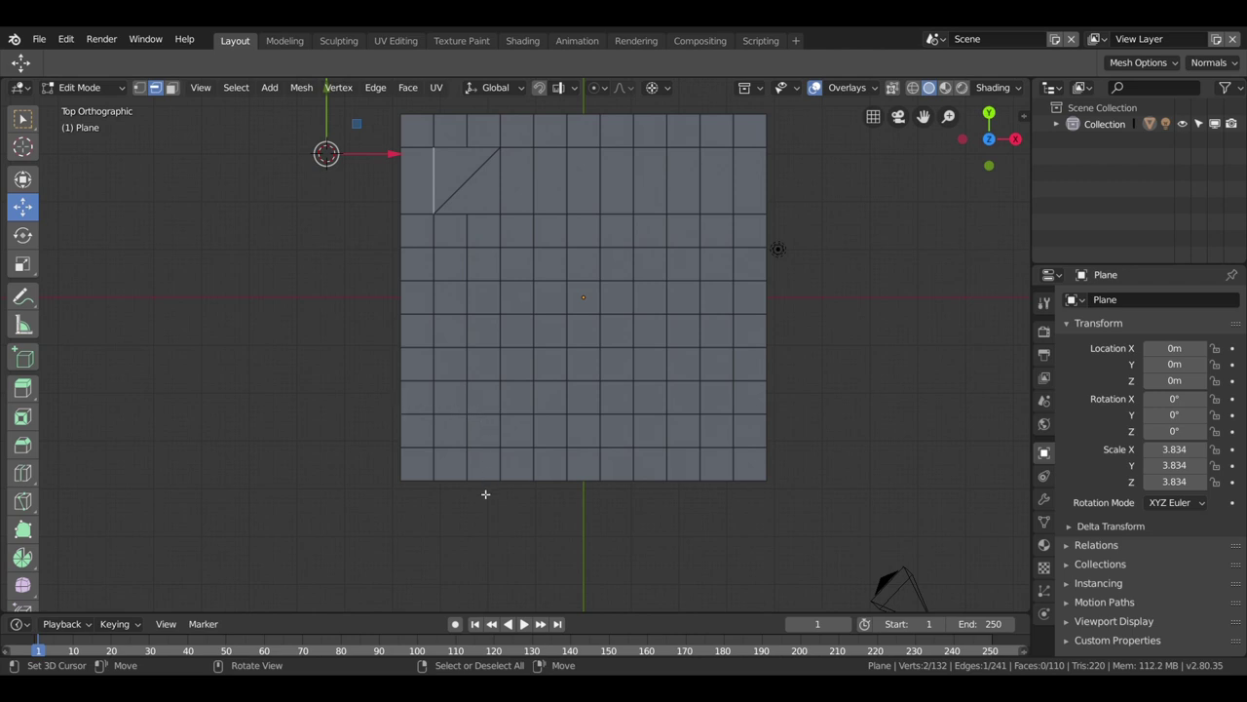
Step: Pick two opposite lower-left vertices and dissolve the vertical edge beside the diagonal
click(139, 86)
click(480, 417)
click(503, 383)
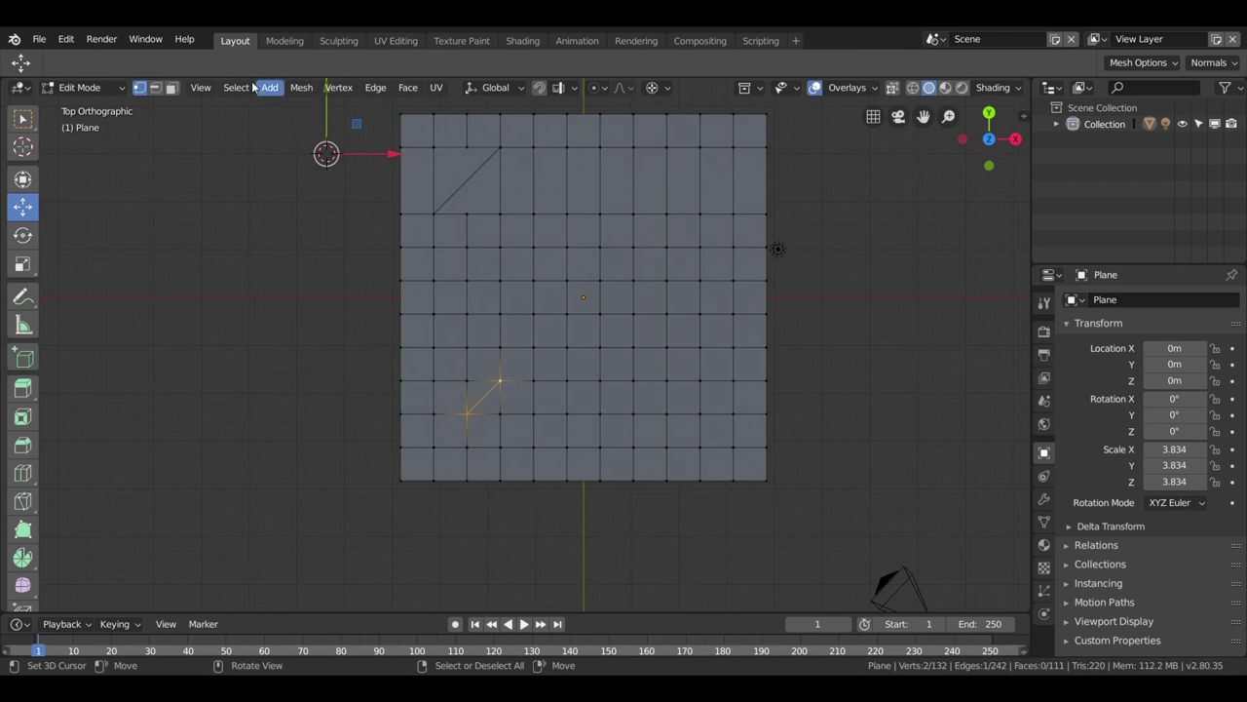
click(155, 87)
click(472, 396)
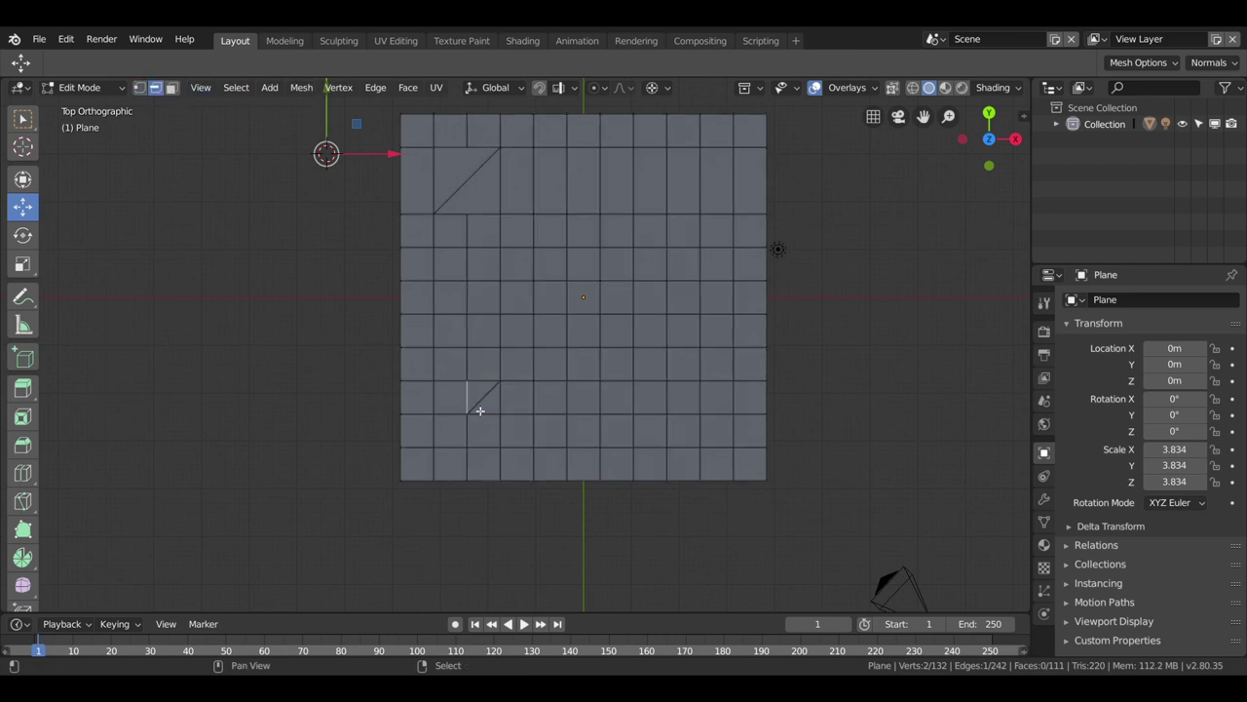
key(x)
click(496, 419)
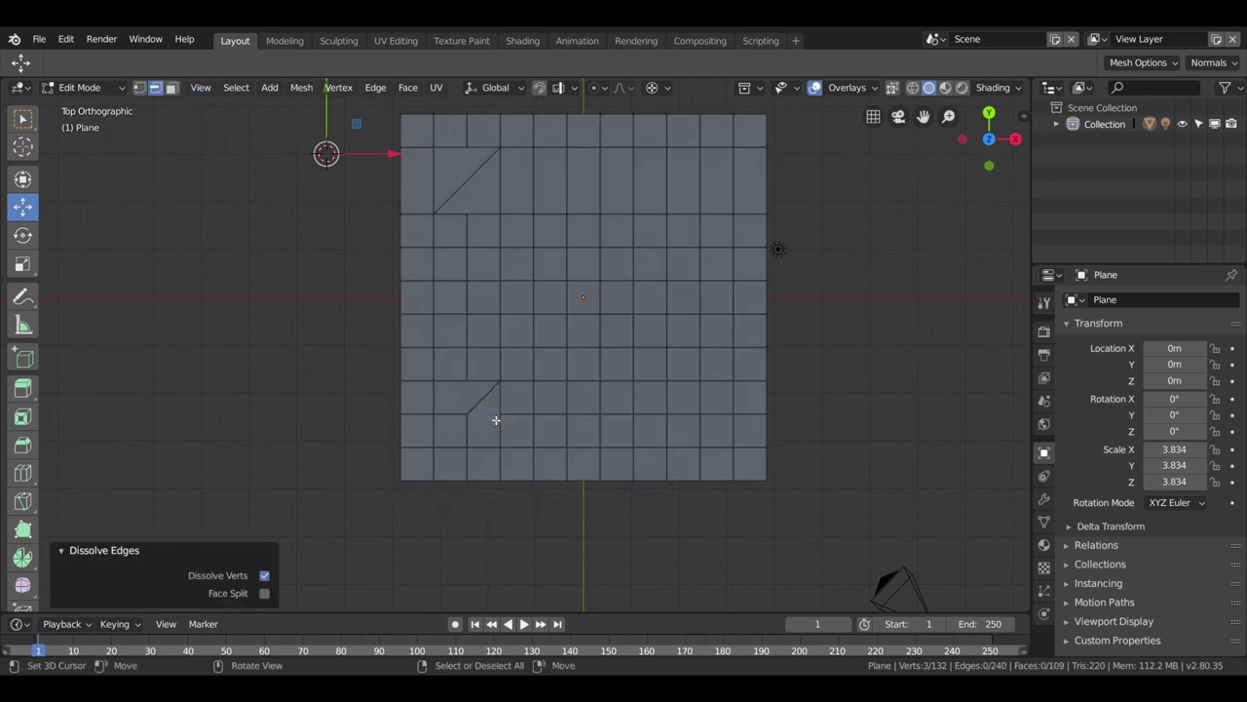
Step: Dissolve the vertical and horizontal edge loops crossing the lower-left corner
click(466, 341)
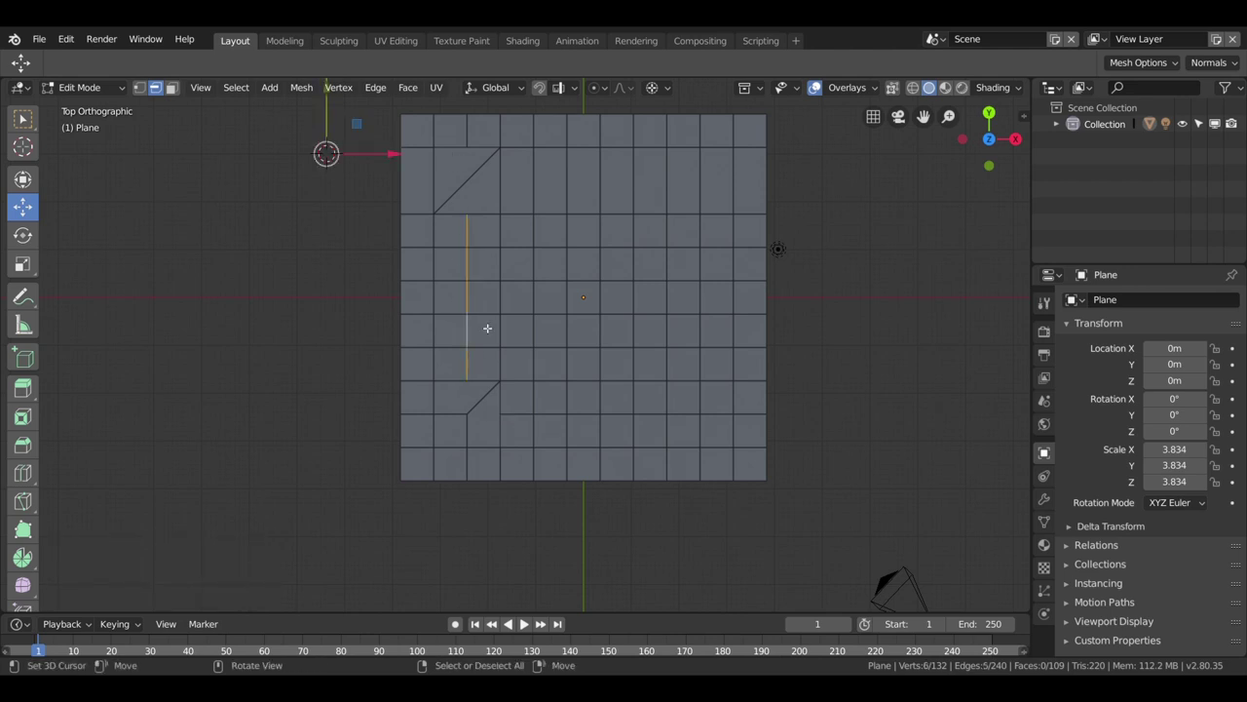
key(x)
click(487, 329)
click(520, 419)
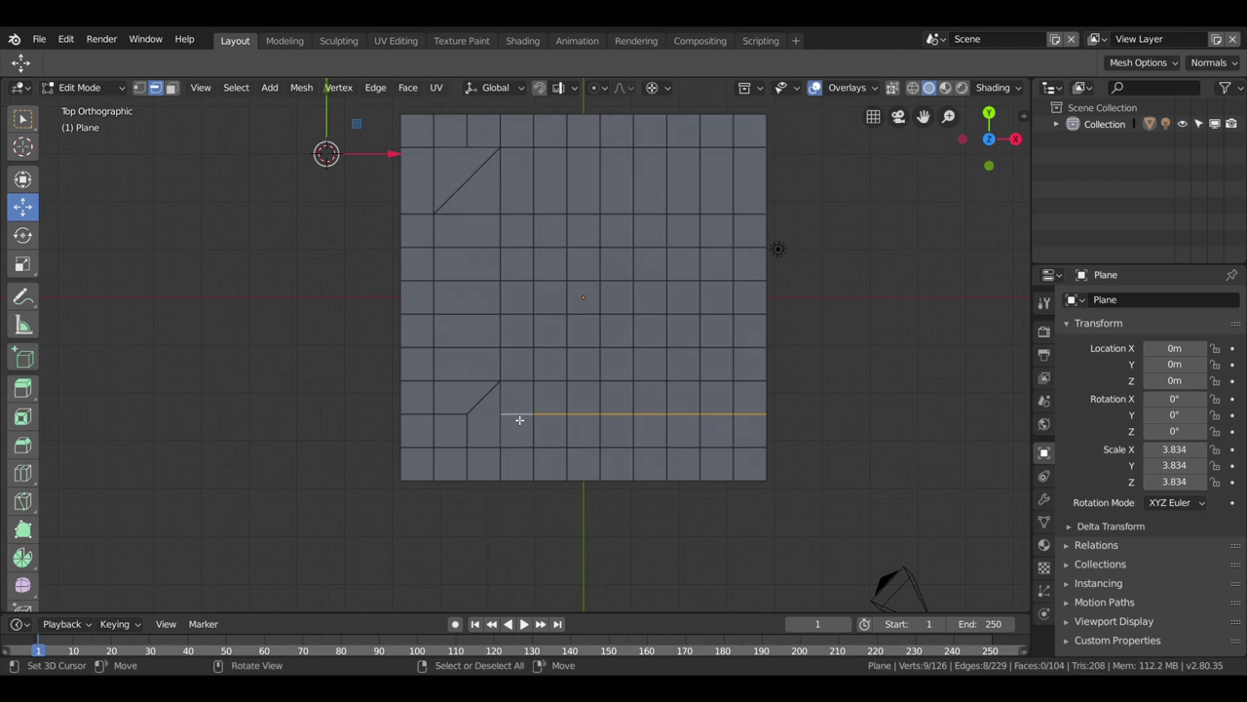
key(x)
click(517, 419)
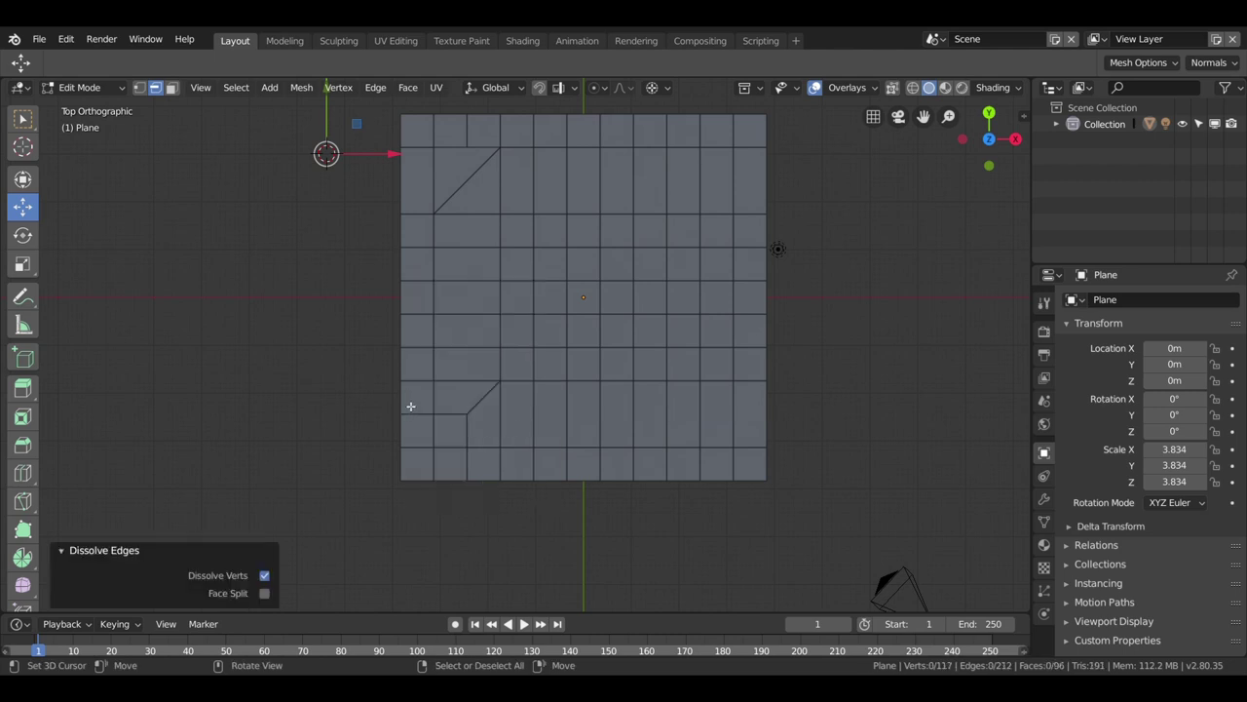
Step: Orbit the plane into a perspective view after checking the top view
key(ctrl+r)
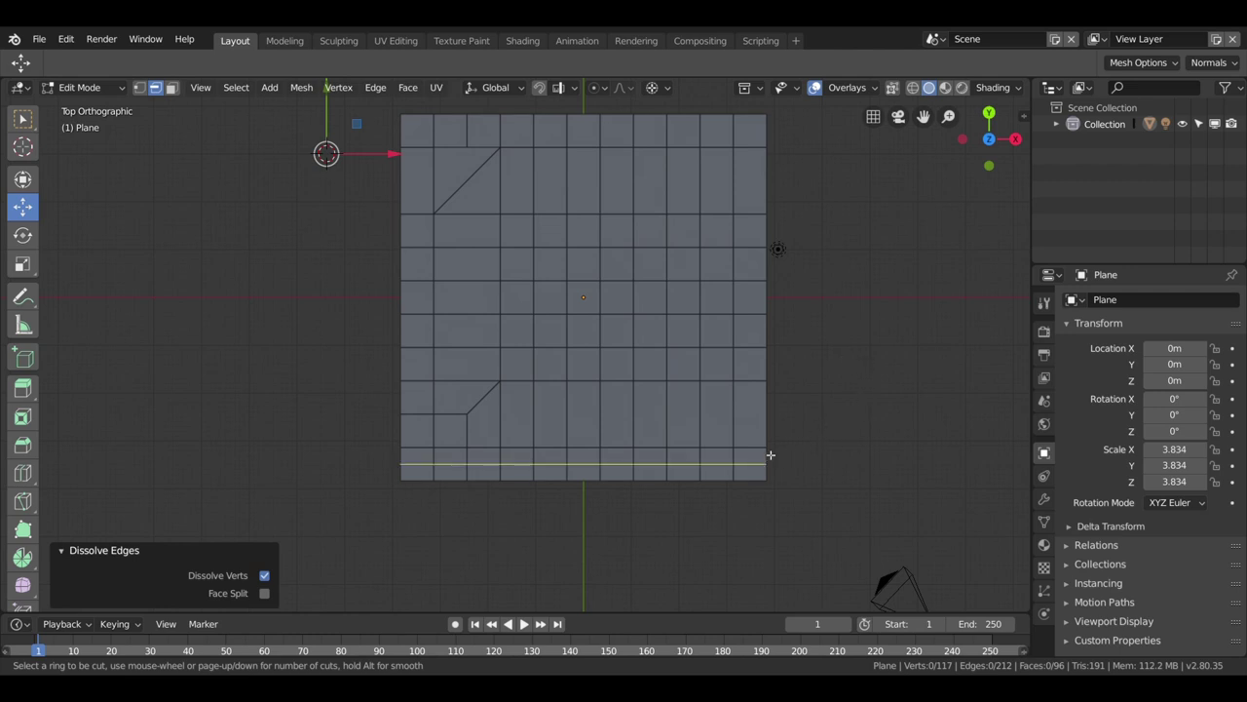
drag(831, 361, 693, 364)
key(KP_7)
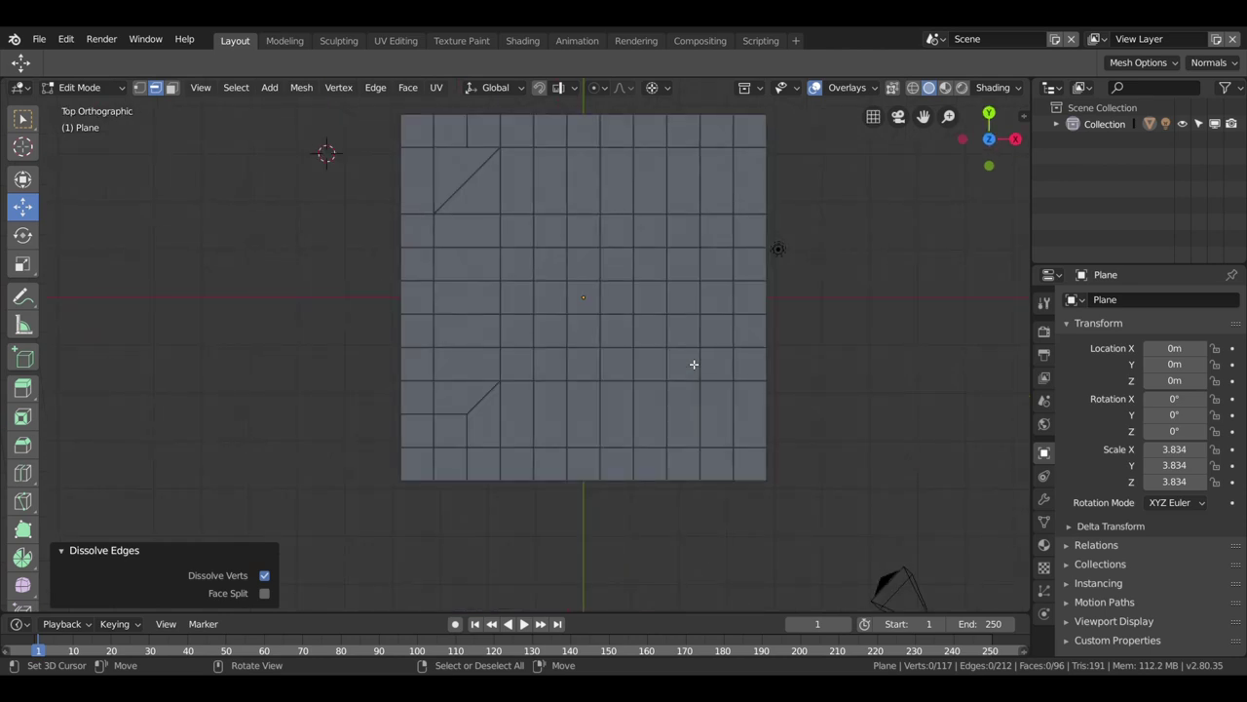
drag(705, 365, 591, 306)
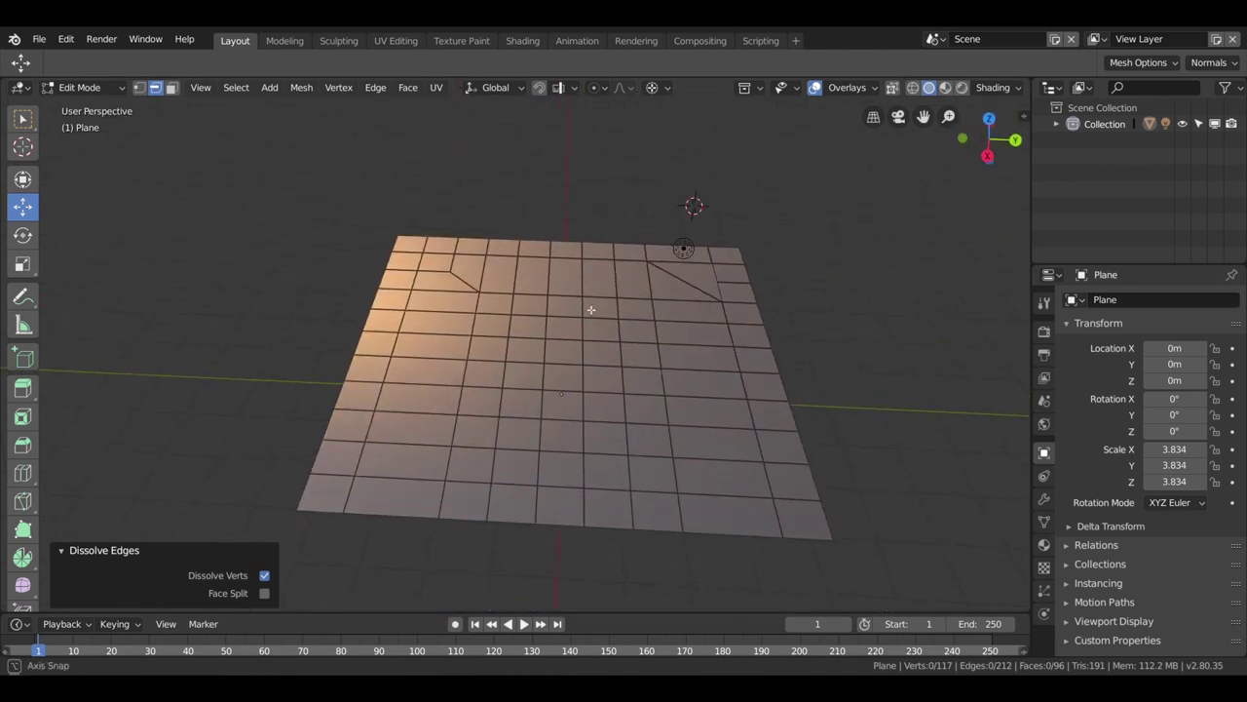
Step: Add two centred vertical loop cuts across the plane
drag(637, 445, 734, 387)
key(ctrl+r)
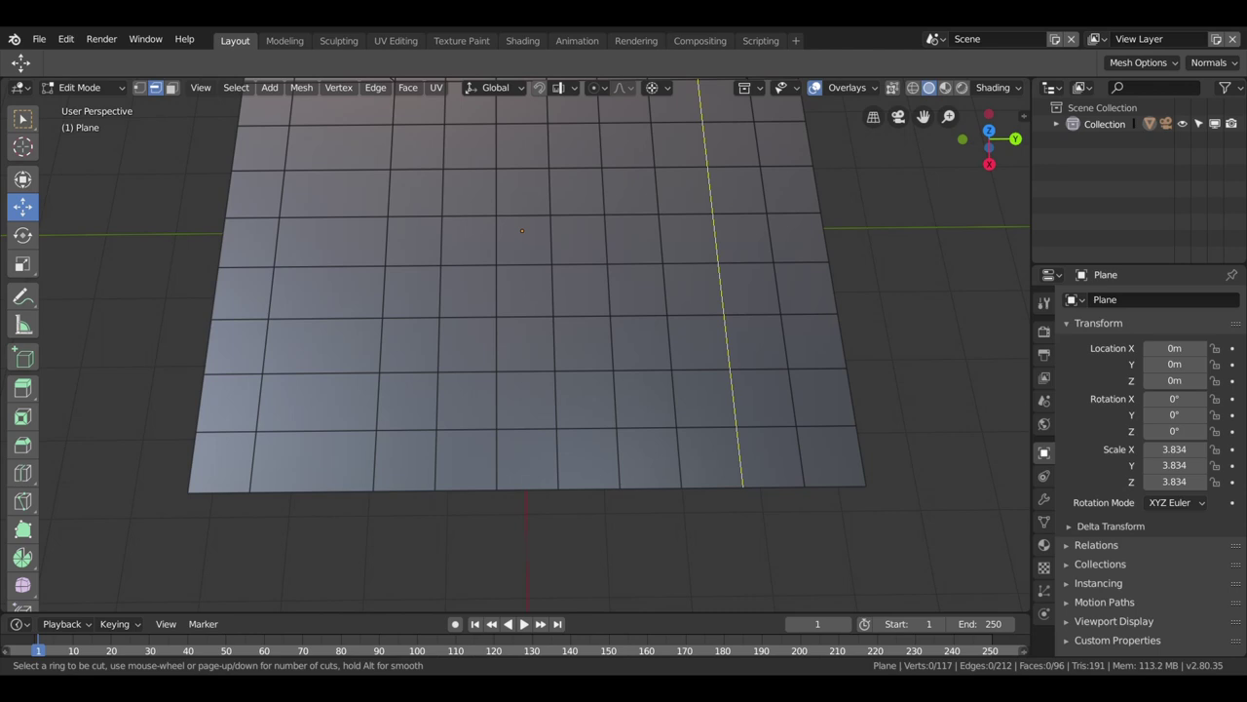
click(718, 455)
right_click(718, 455)
key(ctrl+r)
click(329, 411)
right_click(328, 410)
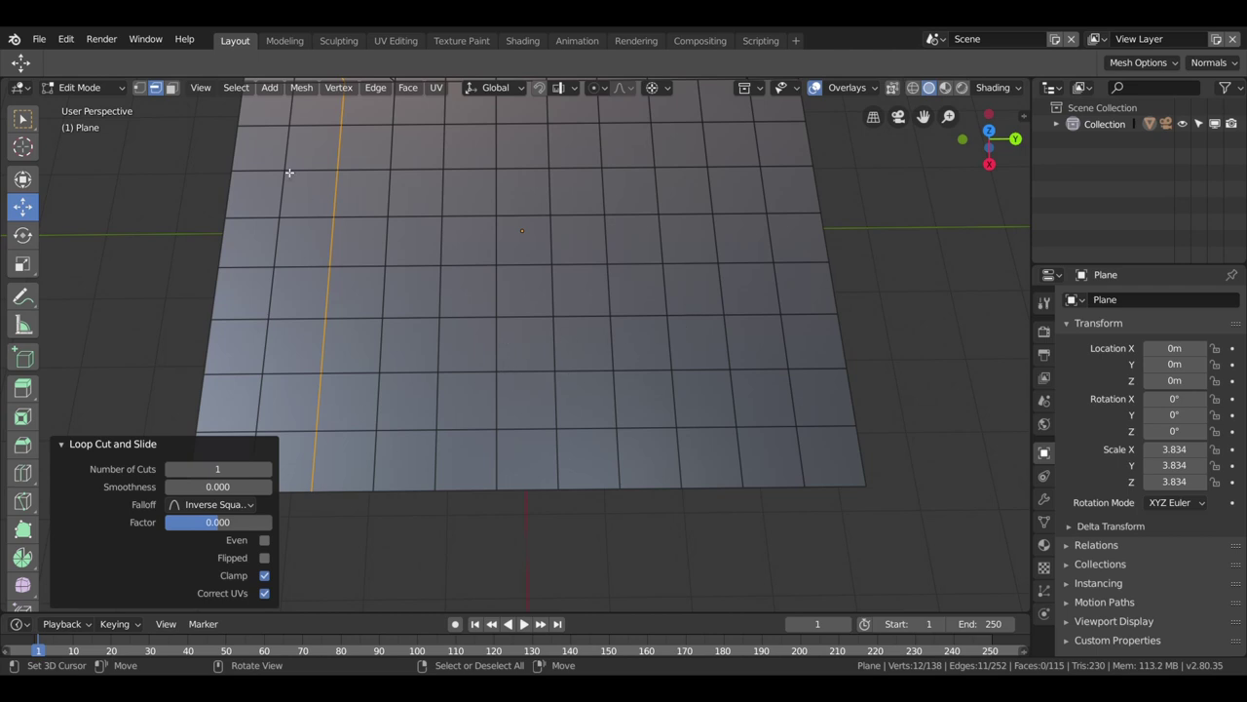
Step: Connect two vertex pairs near the lower edge into diagonal edges
click(142, 91)
click(555, 373)
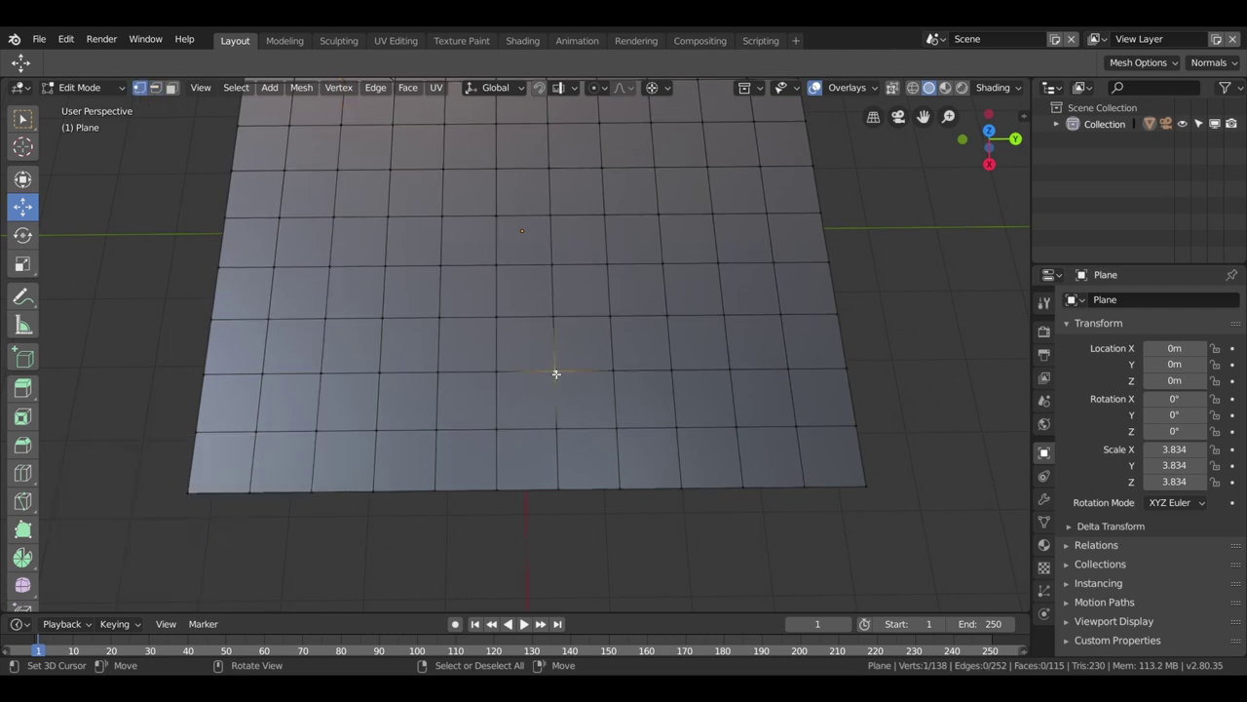
click(629, 437)
key(f)
click(497, 371)
click(436, 431)
key(f)
Step: Add two more diagonal edges, including one for the right-hand notch
click(379, 374)
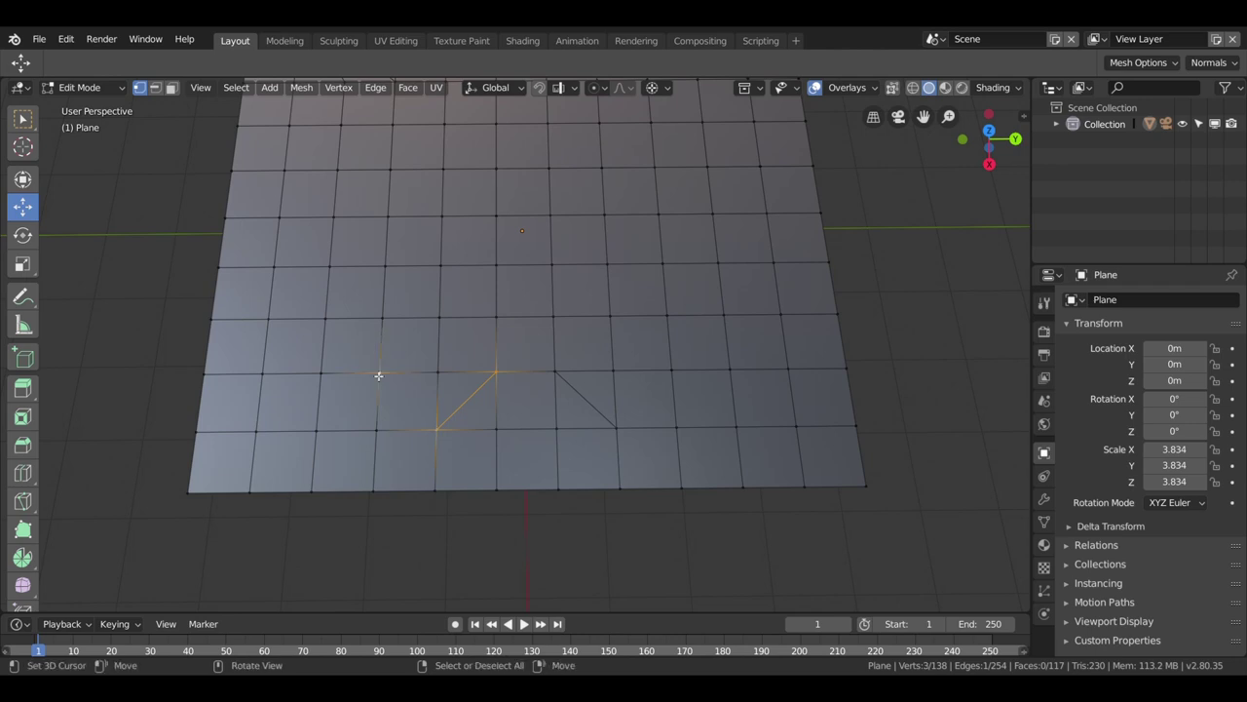
key(f)
click(616, 427)
click(672, 371)
key(f)
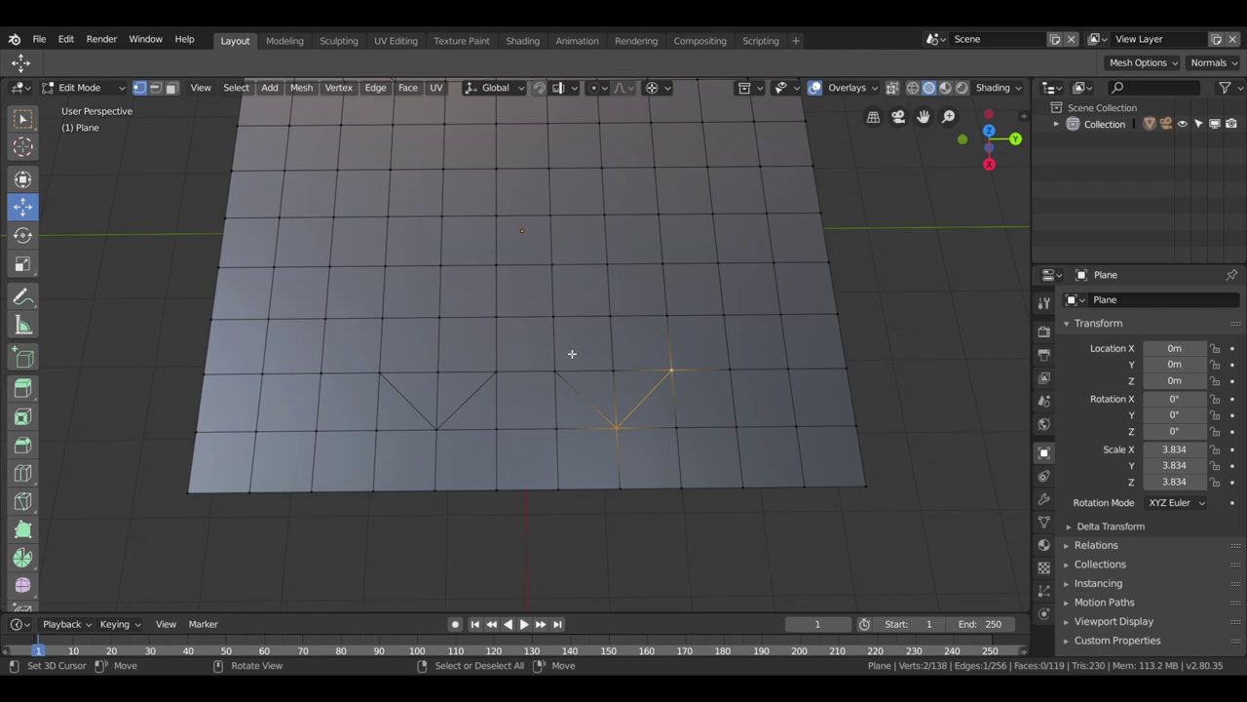
Step: Dissolve the four vertical edges inside the notch, then select the left notch's vertical edges
click(155, 88)
click(500, 416)
click(555, 418)
click(559, 466)
click(496, 464)
key(x)
click(490, 464)
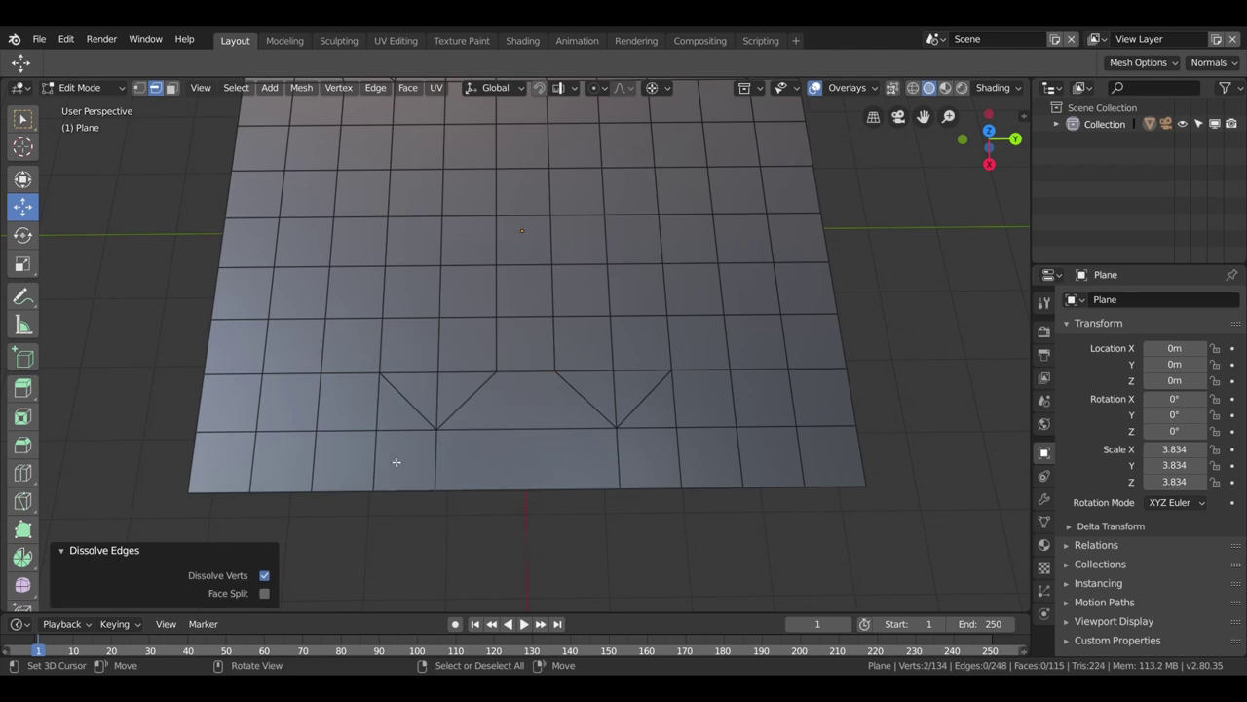
click(385, 421)
click(376, 470)
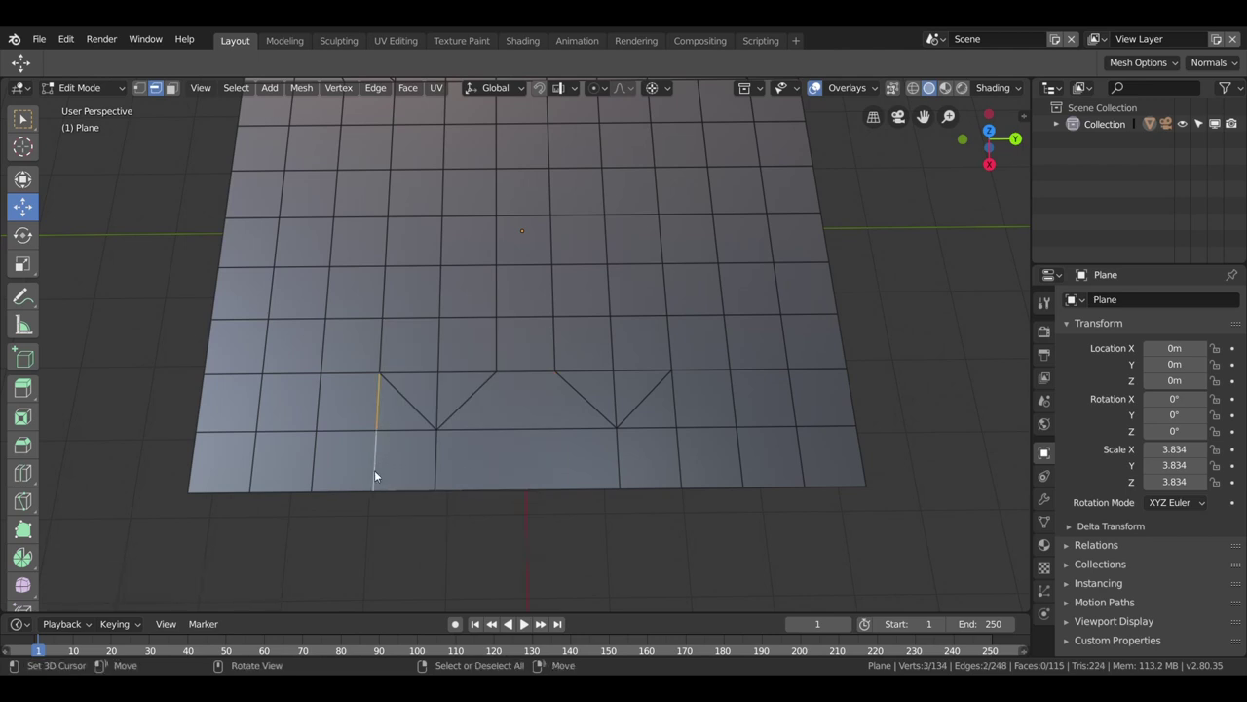
key(x)
click(374, 469)
click(682, 402)
click(679, 459)
key(x)
click(679, 459)
click(613, 396)
key(x)
click(613, 393)
click(439, 394)
key(x)
click(437, 392)
click(435, 372)
click(468, 378)
click(472, 399)
click(423, 407)
click(601, 371)
click(641, 372)
click(650, 394)
click(606, 407)
click(535, 379)
click(471, 401)
click(498, 436)
click(593, 406)
click(588, 440)
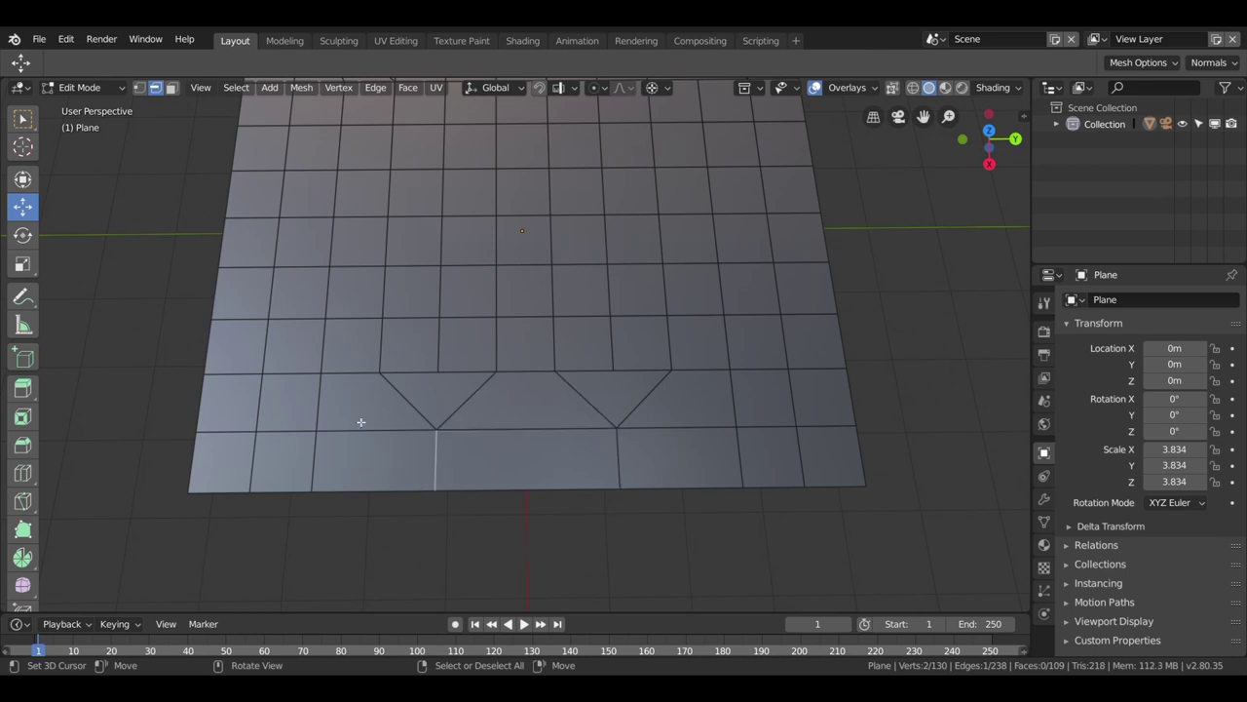
click(339, 346)
click(382, 347)
click(440, 348)
click(495, 358)
click(554, 348)
click(613, 348)
click(672, 347)
click(726, 346)
click(330, 479)
click(428, 476)
click(618, 476)
click(734, 473)
Step: Join a vertex left of the front notch to its diagonal opposite
scroll(down, 3)
drag(791, 320, 637, 308)
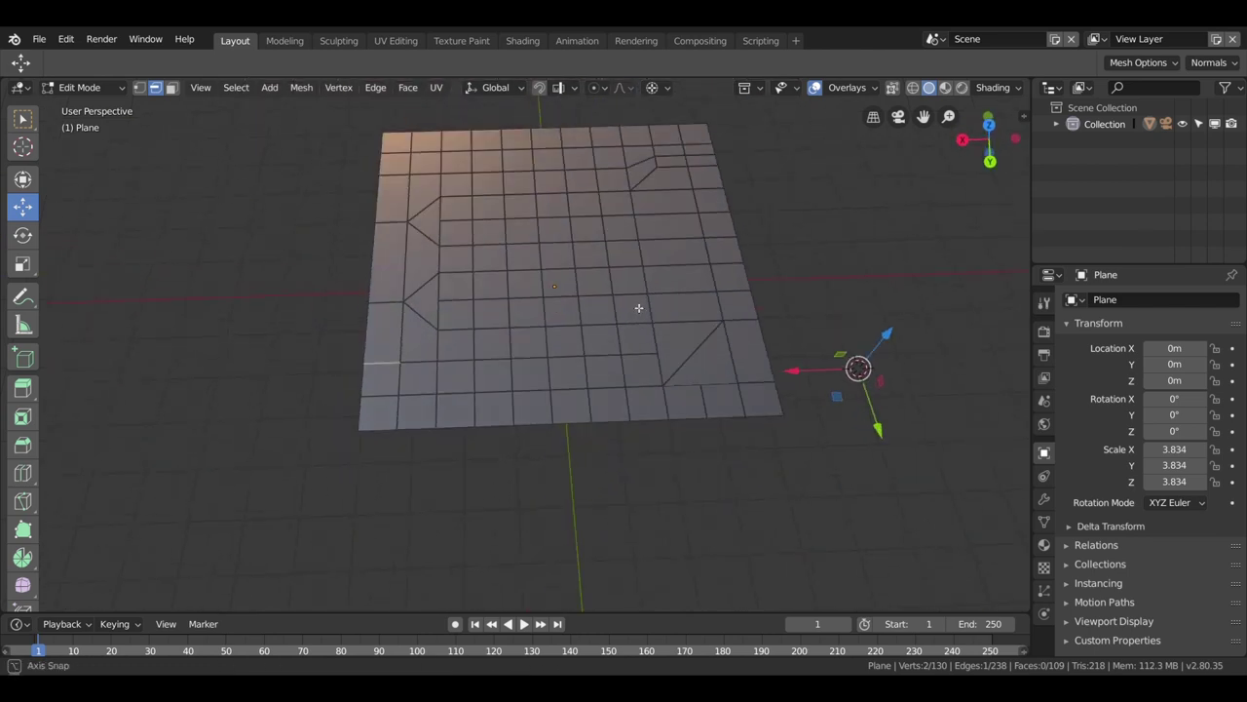
scroll(up, 3)
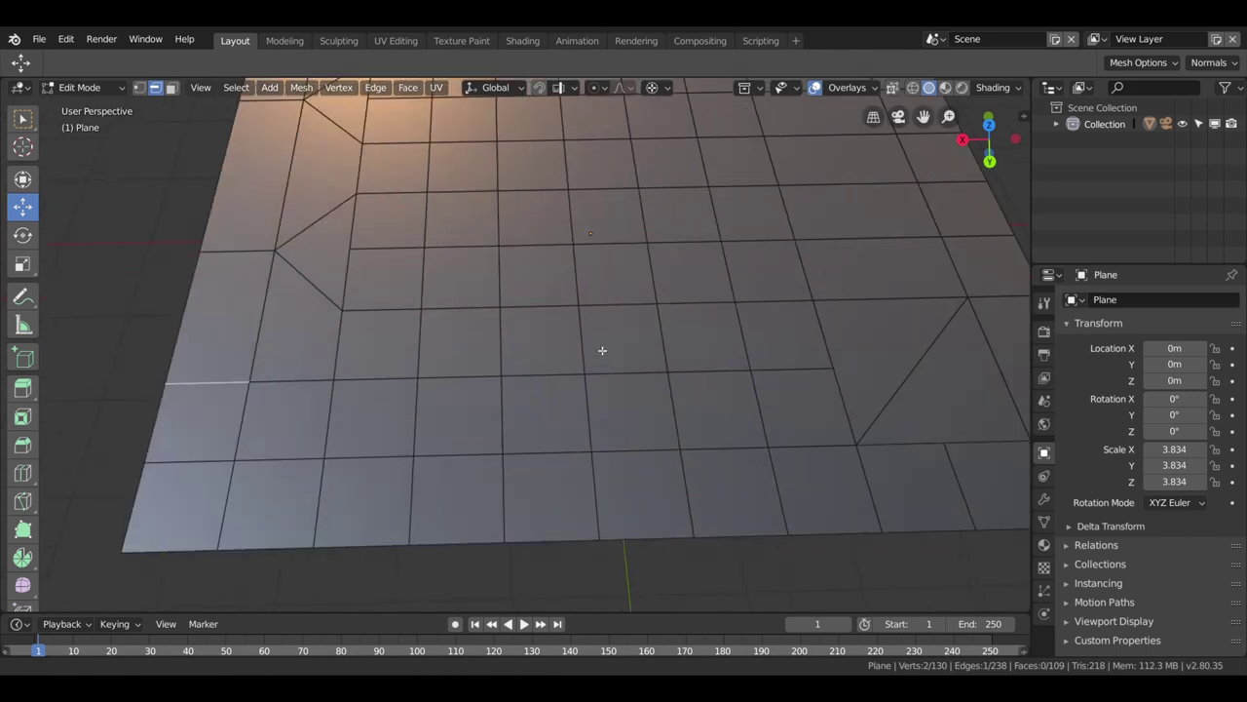
scroll(up, 3)
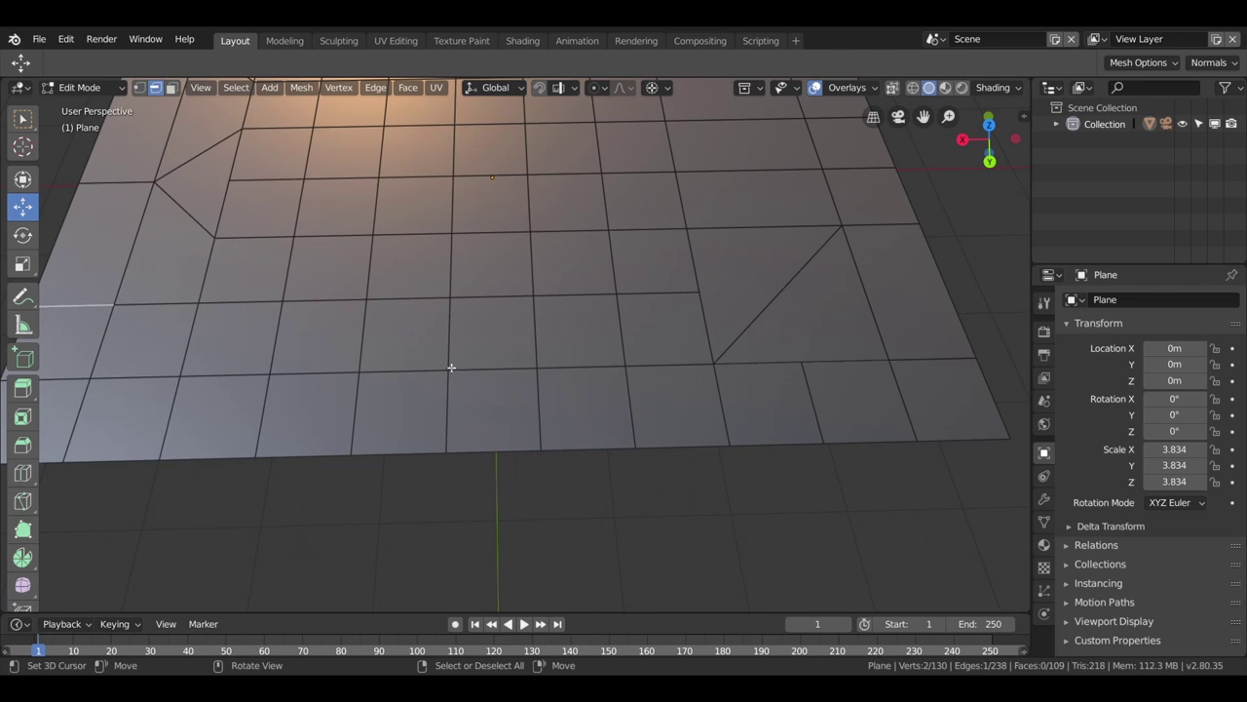
click(139, 87)
click(379, 309)
click(436, 367)
key(j)
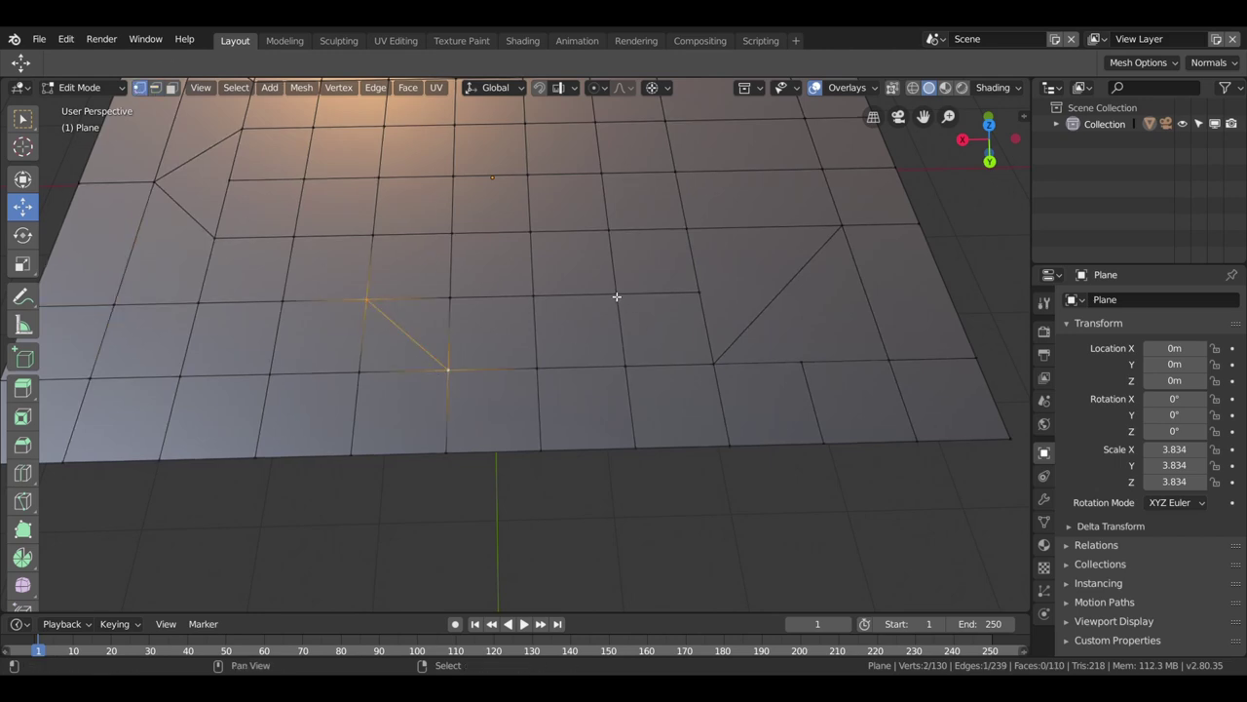
Step: Add a second diagonal edge for the front notch, undoing a stray extra edge
click(616, 294)
click(548, 366)
key(j)
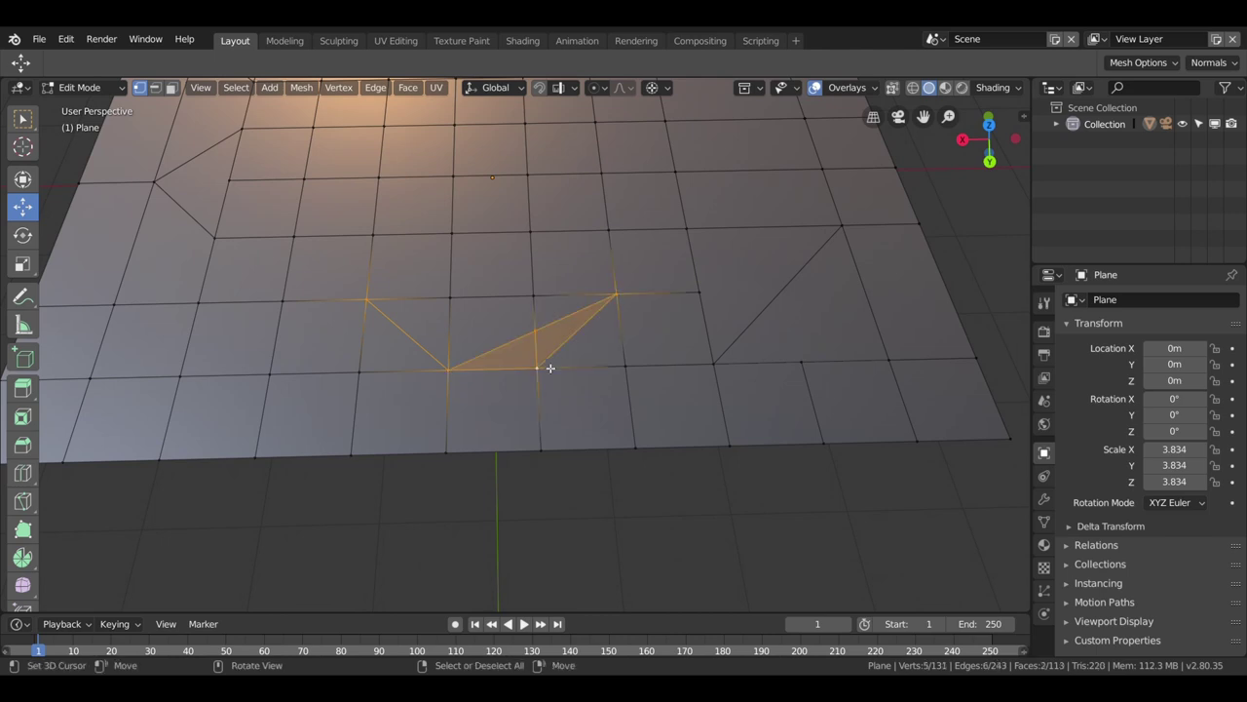
key(ctrl+z)
key(ctrl+z)
key(j)
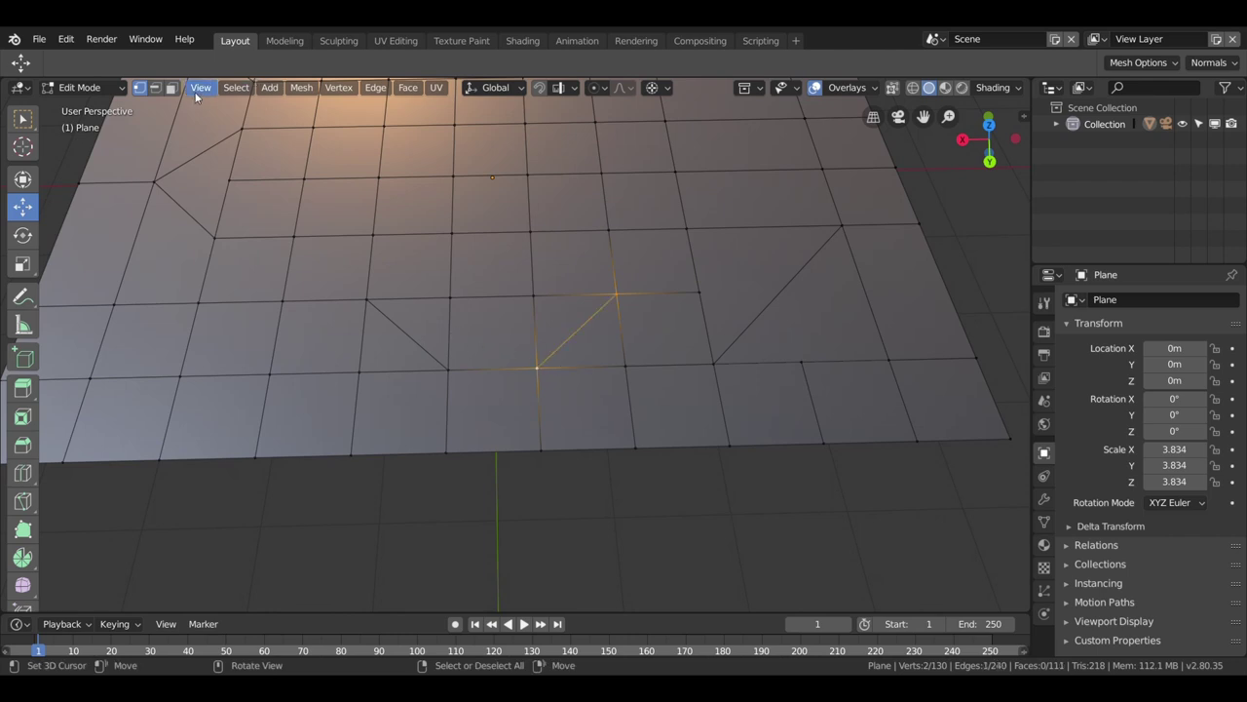
Step: Dissolve the four edges inside the new front notch
click(154, 88)
click(447, 323)
click(536, 324)
click(581, 366)
click(394, 371)
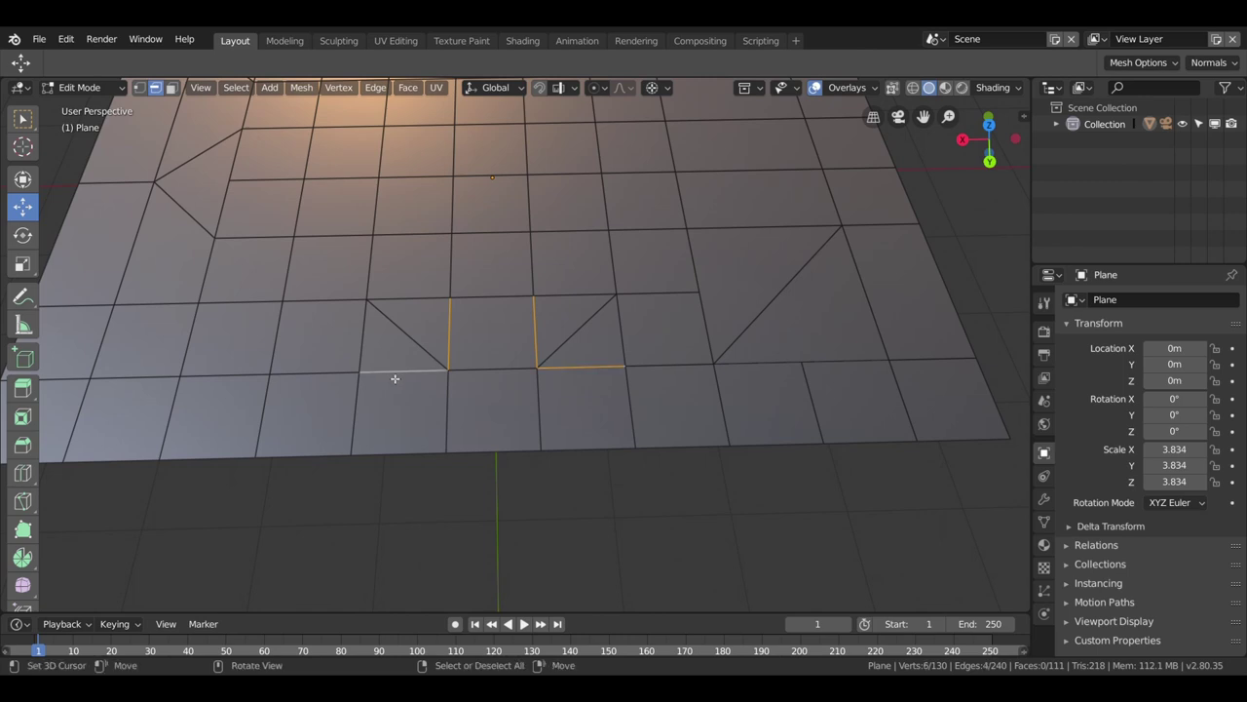
key(x)
click(395, 377)
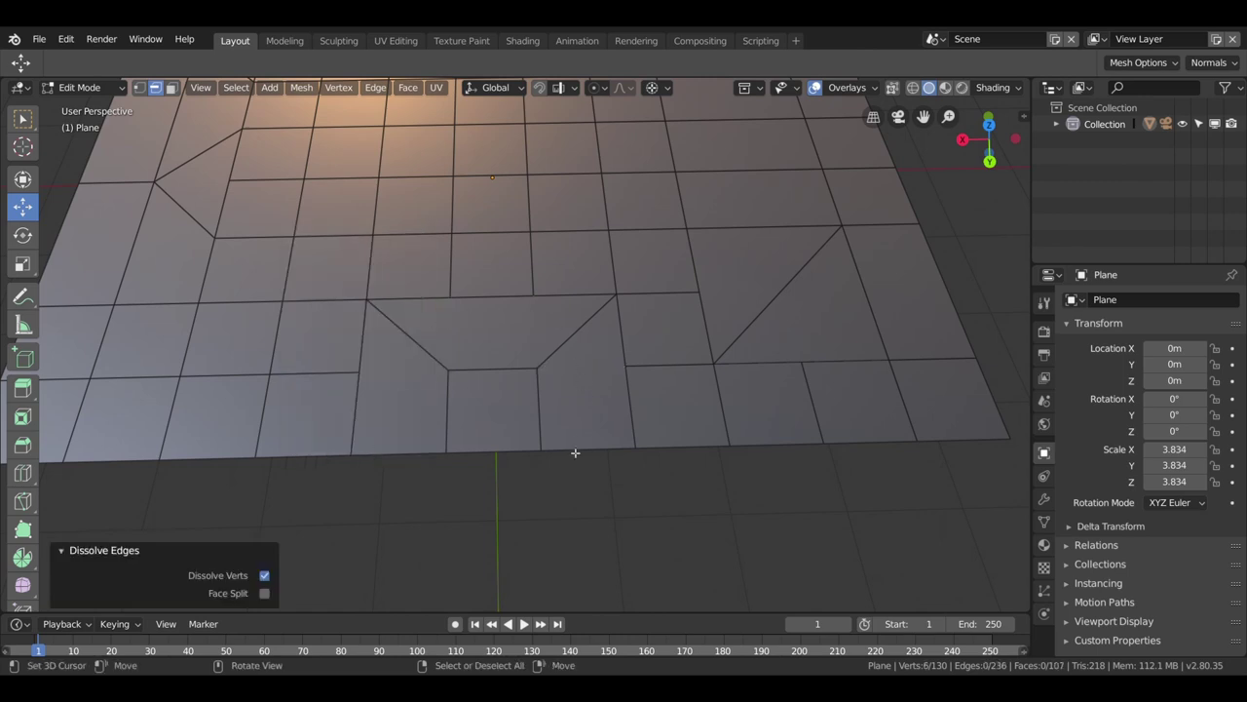
Step: Dissolve a short edge beside the right notch and a front-left horizontal edge
key(ctrl+r)
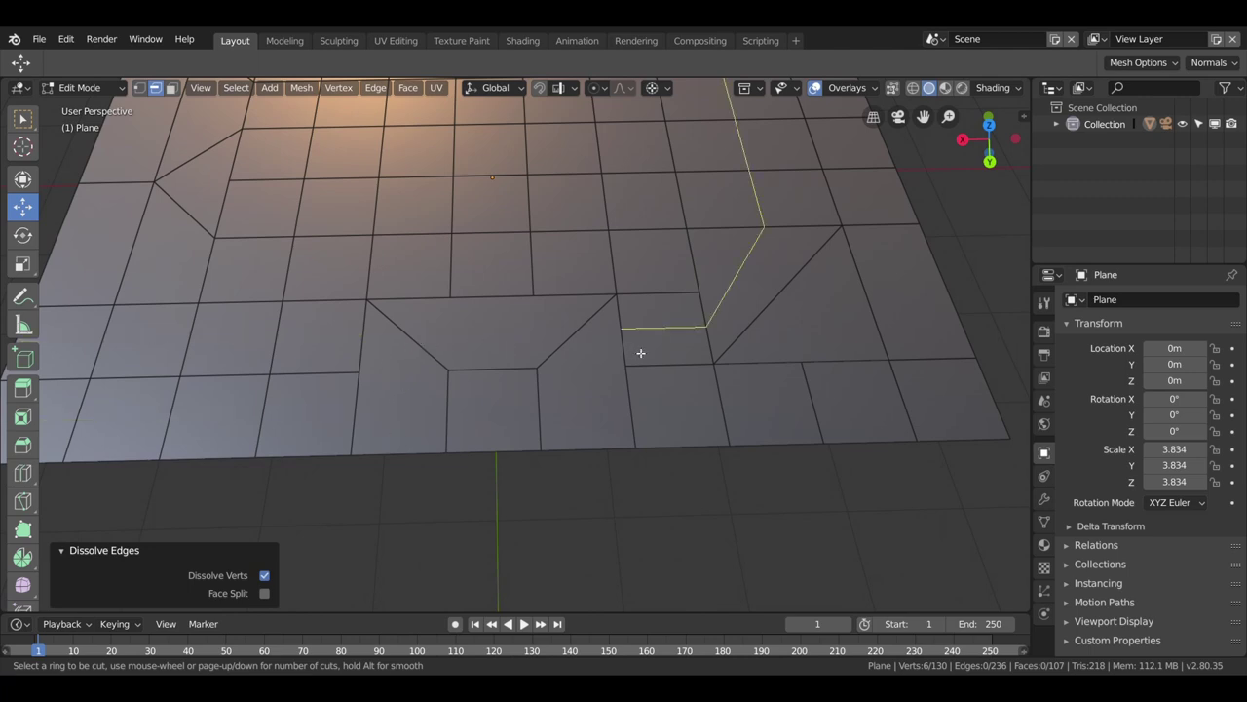
key(Escape)
click(665, 367)
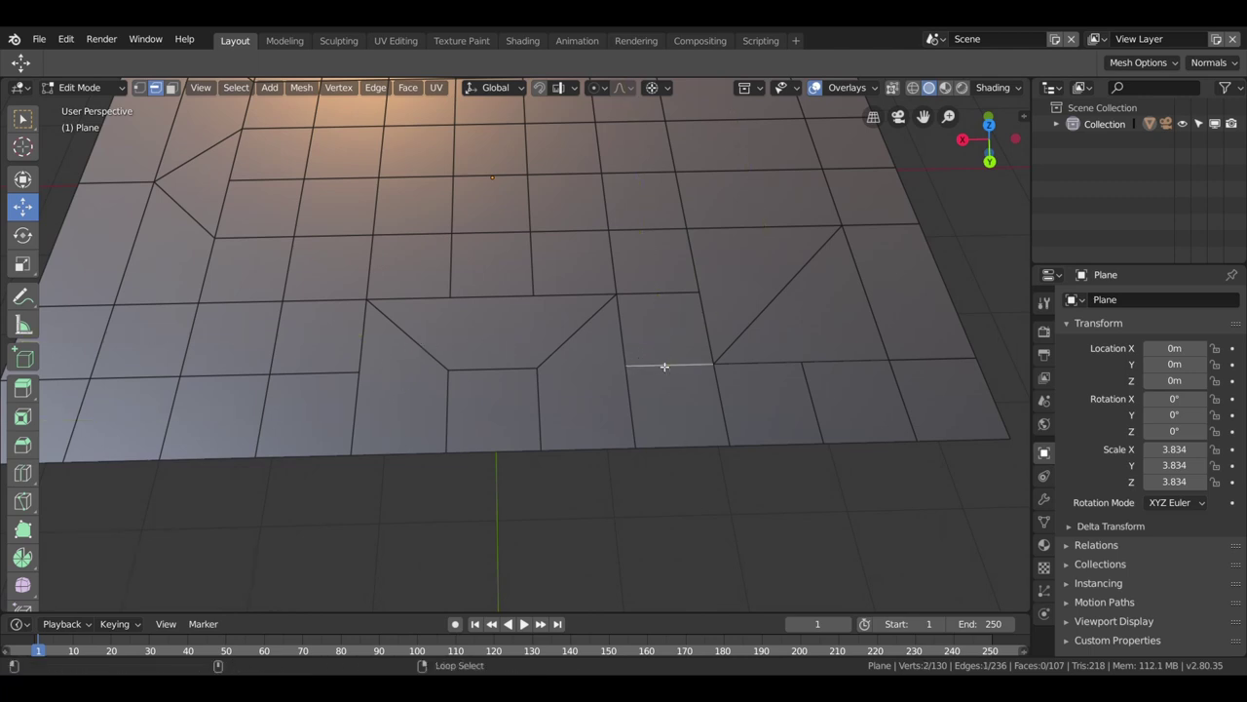
key(x)
click(660, 361)
click(332, 379)
key(x)
click(331, 379)
Step: Dissolve the vertical edge pairs above the notch and in the back rows
key(ctrl+r)
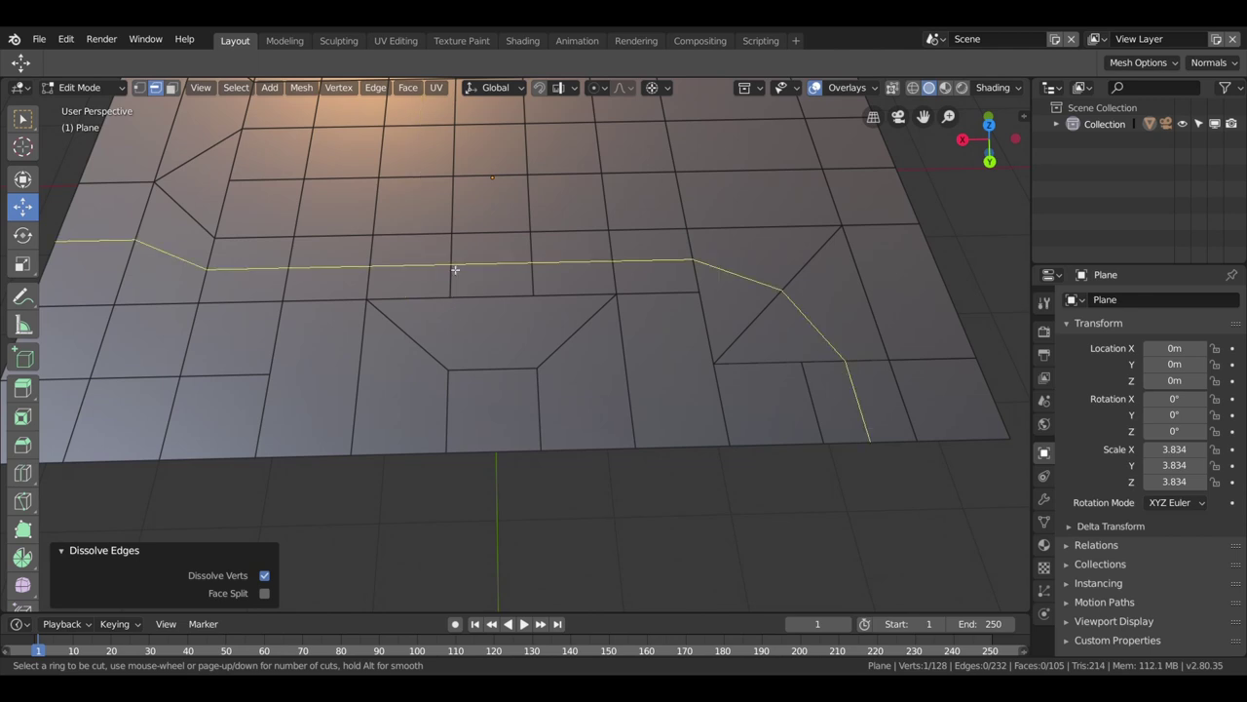
key(Escape)
click(449, 277)
click(532, 268)
key(x)
click(539, 274)
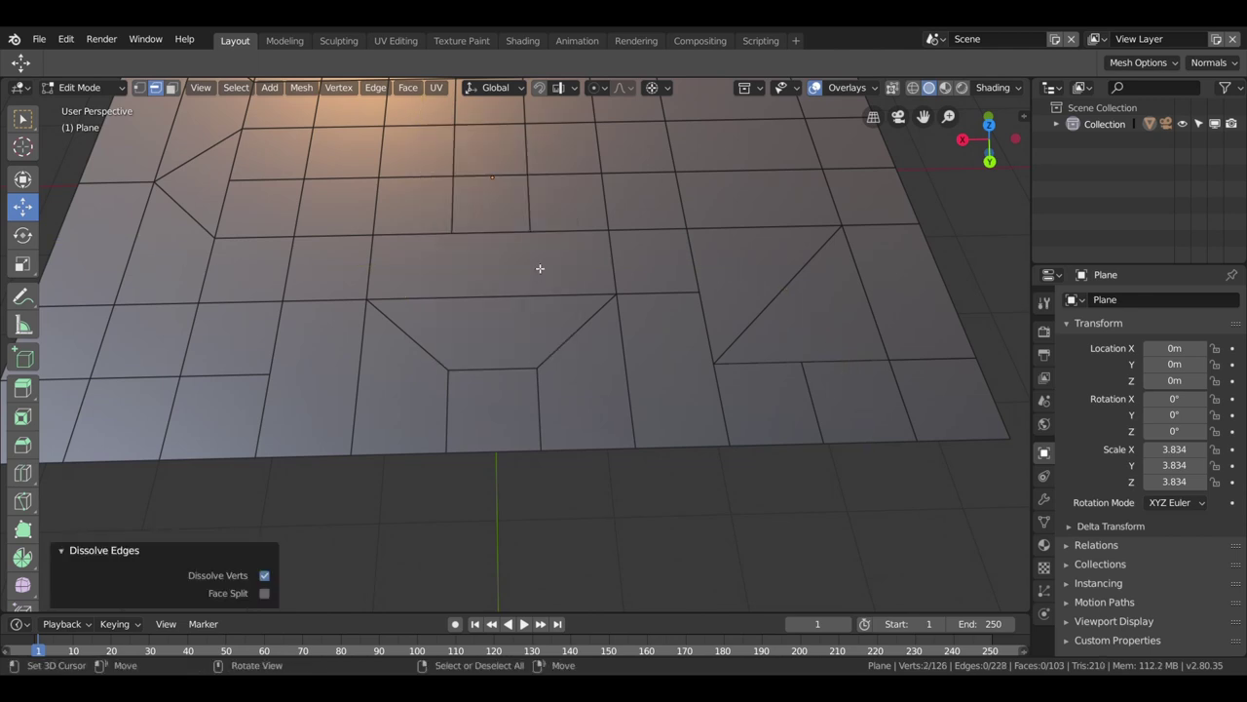
click(537, 209)
click(460, 212)
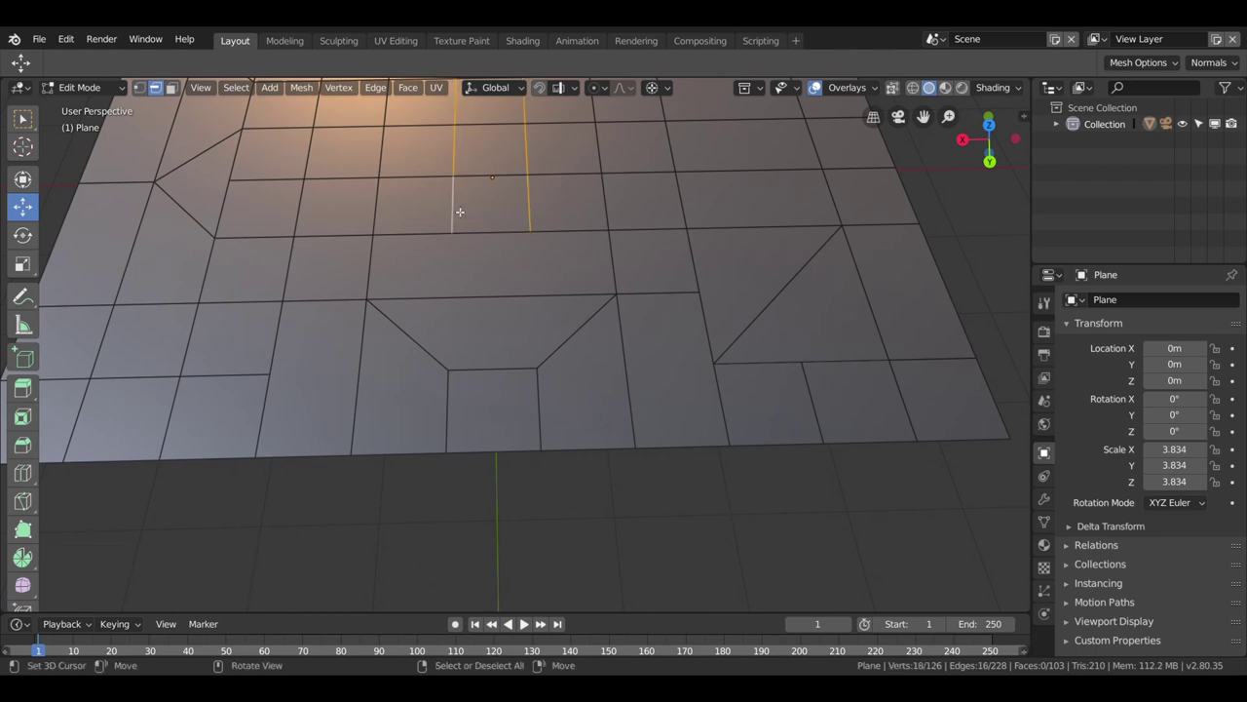
key(x)
click(455, 207)
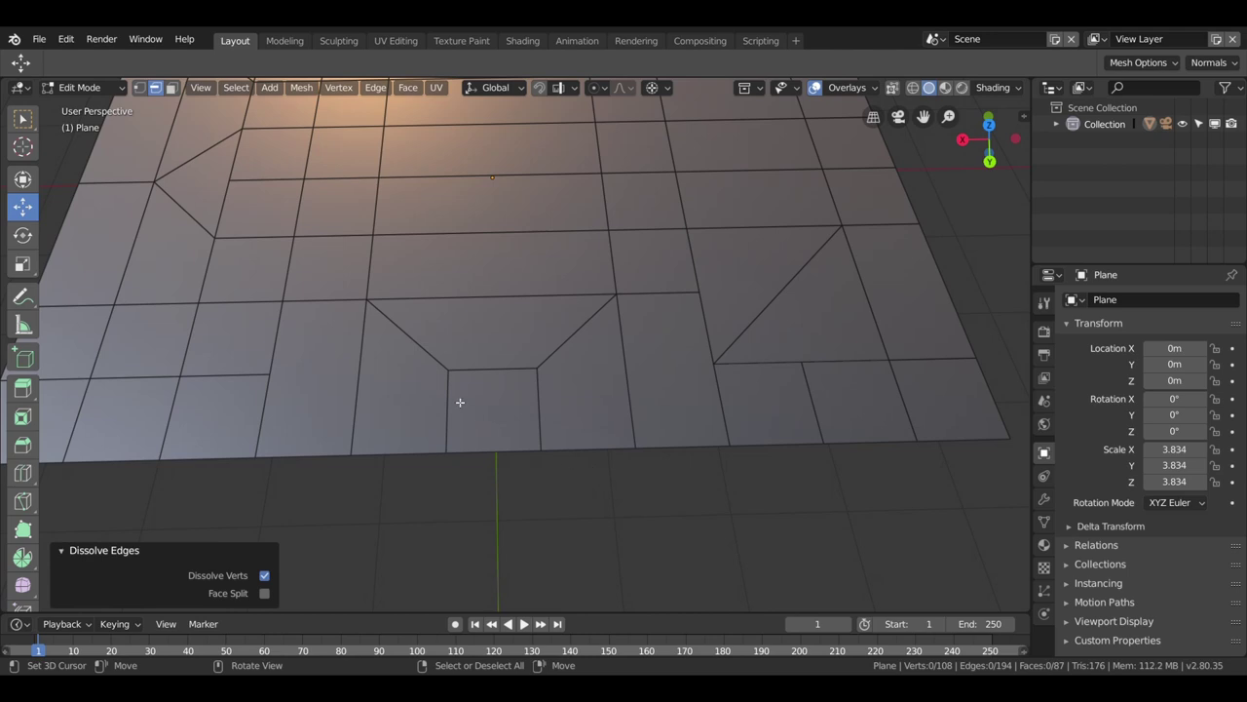
key(ctrl+r)
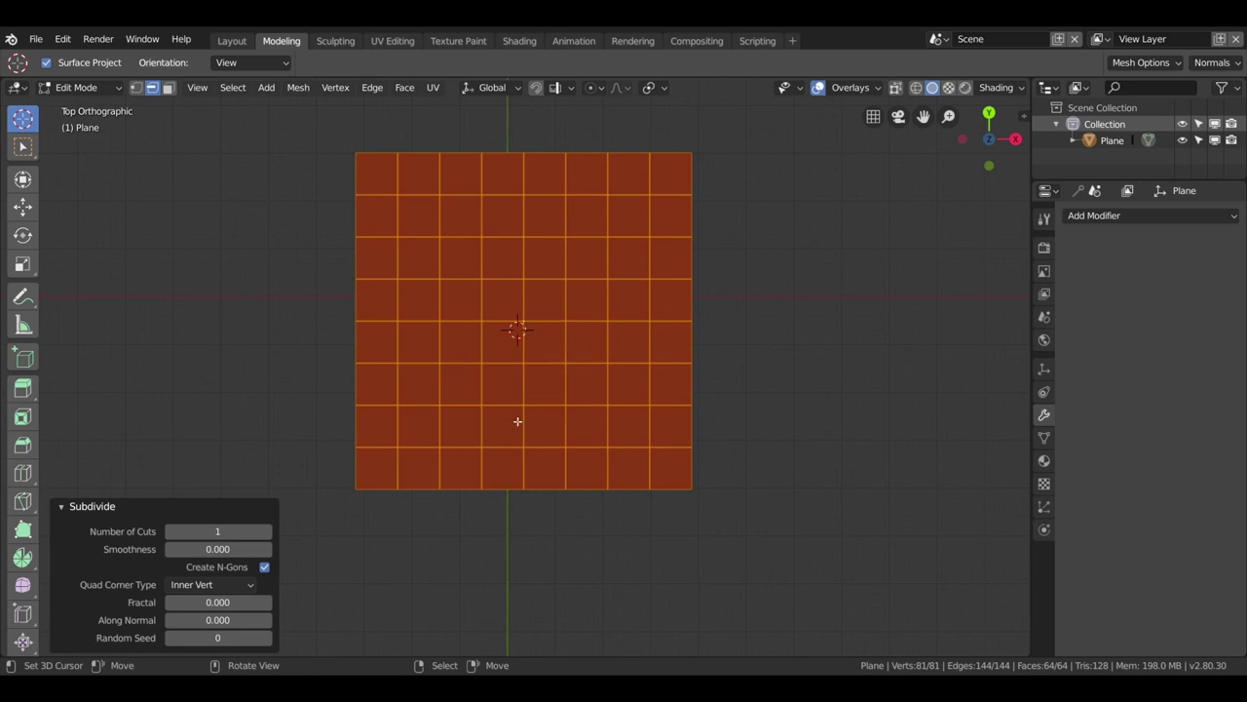
Step: Connect two opposite vertices below the plane centre with a diagonal edge
click(167, 87)
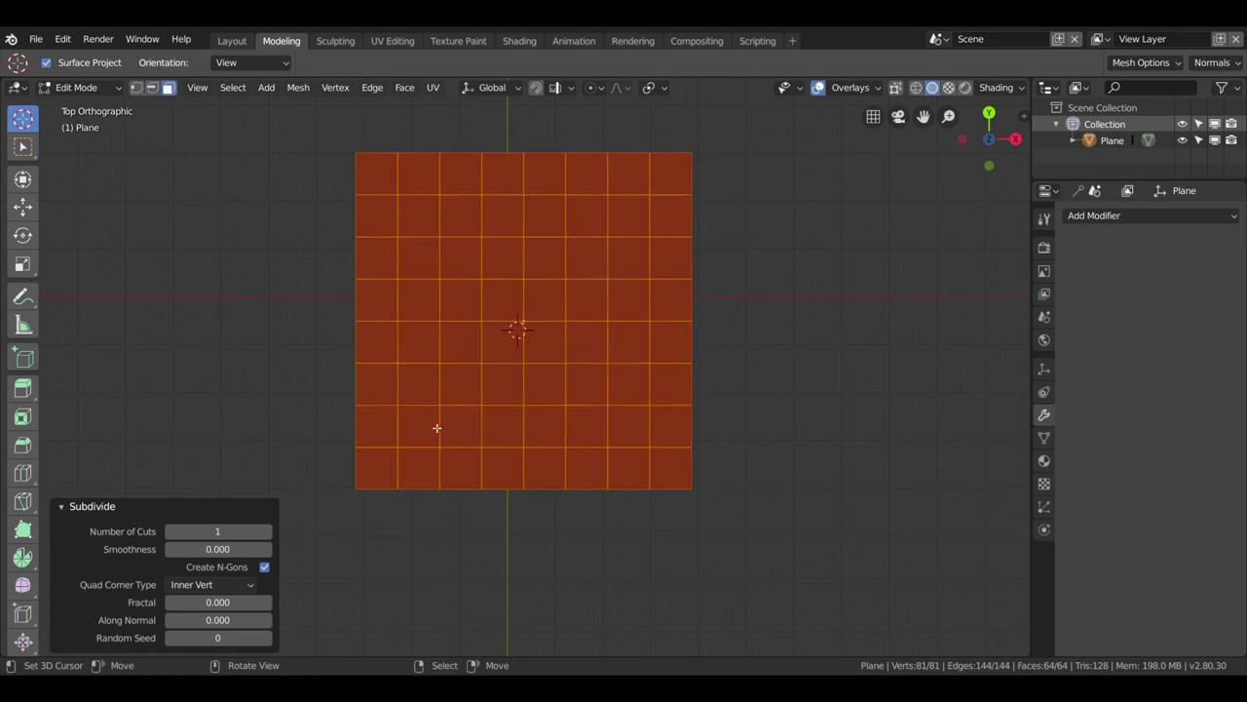
click(506, 399)
drag(506, 400, 537, 390)
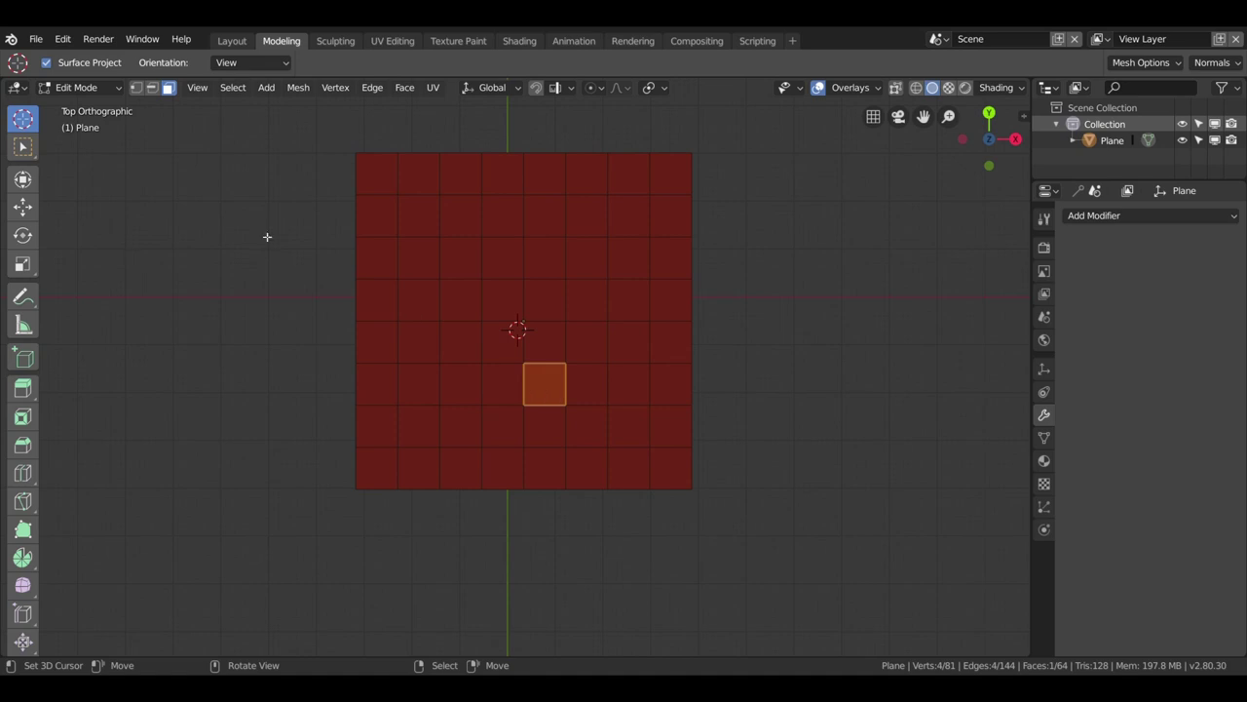
click(136, 87)
click(499, 369)
click(564, 448)
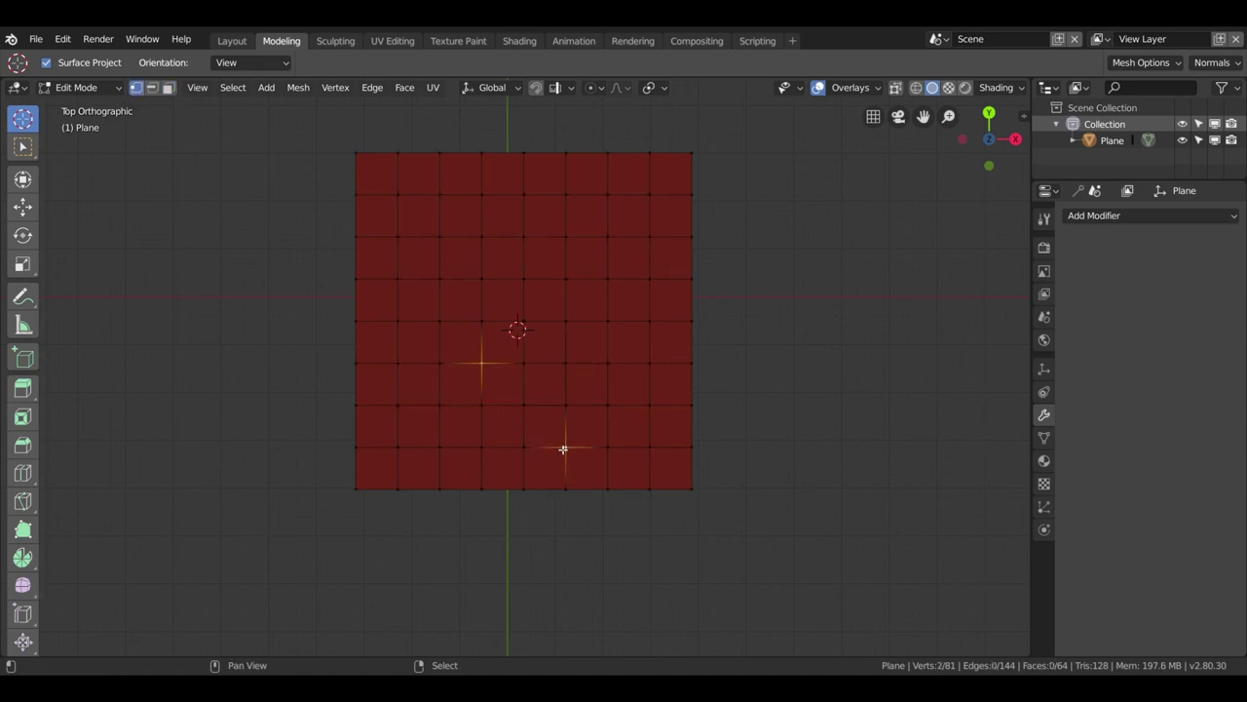
key(j)
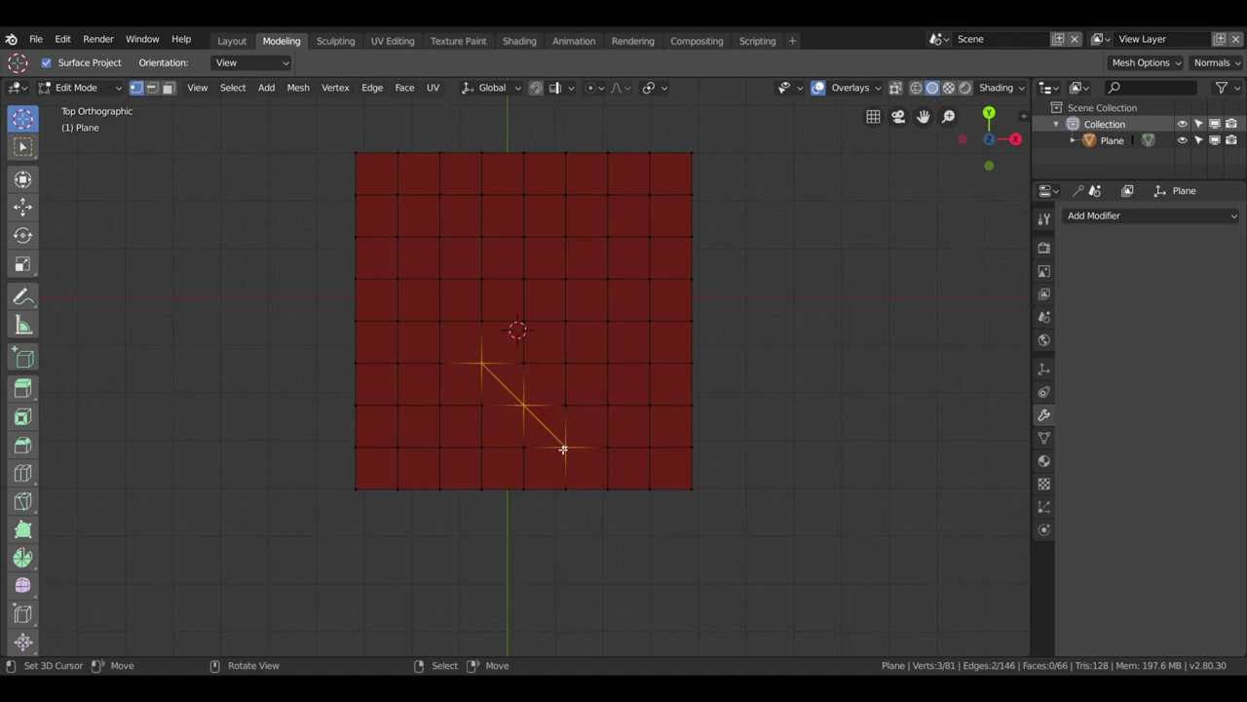
Step: Merge the other diagonal's two corner vertices at their centre
click(492, 452)
click(562, 372)
key(m)
click(531, 407)
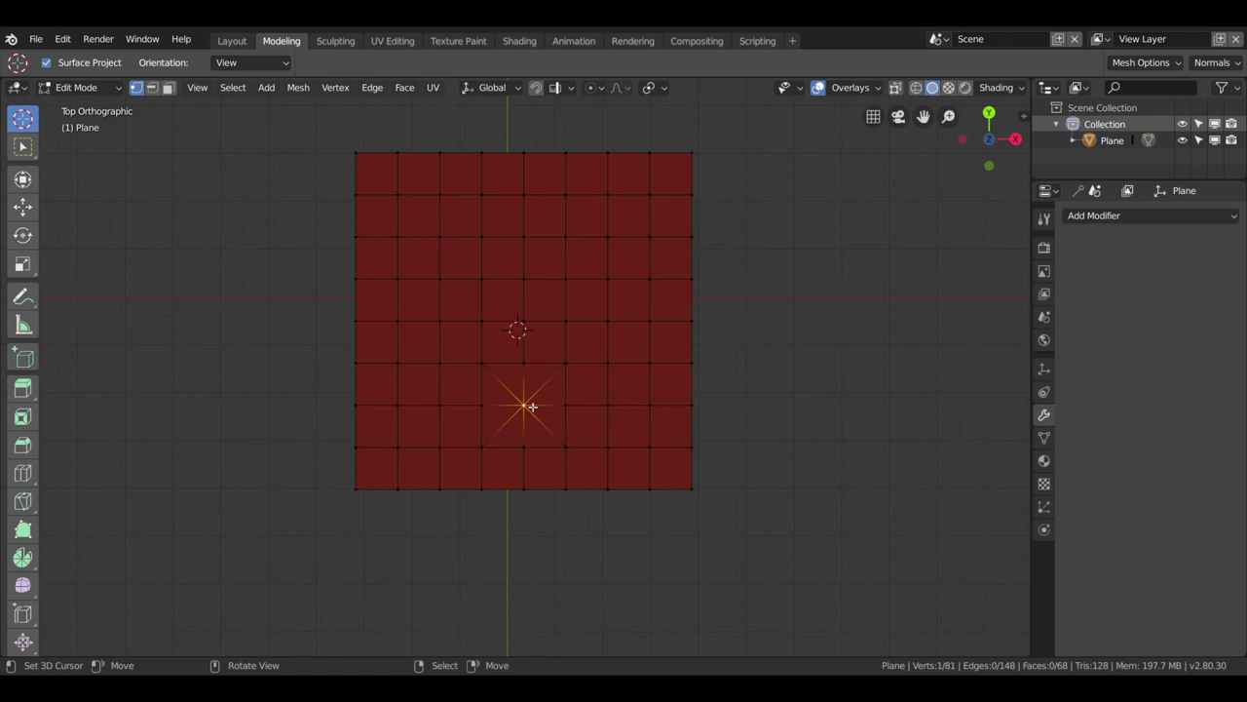
Step: Vertex-bevel the crossing point by 0.216 into an octagonal face
key(ctrl+shift+b)
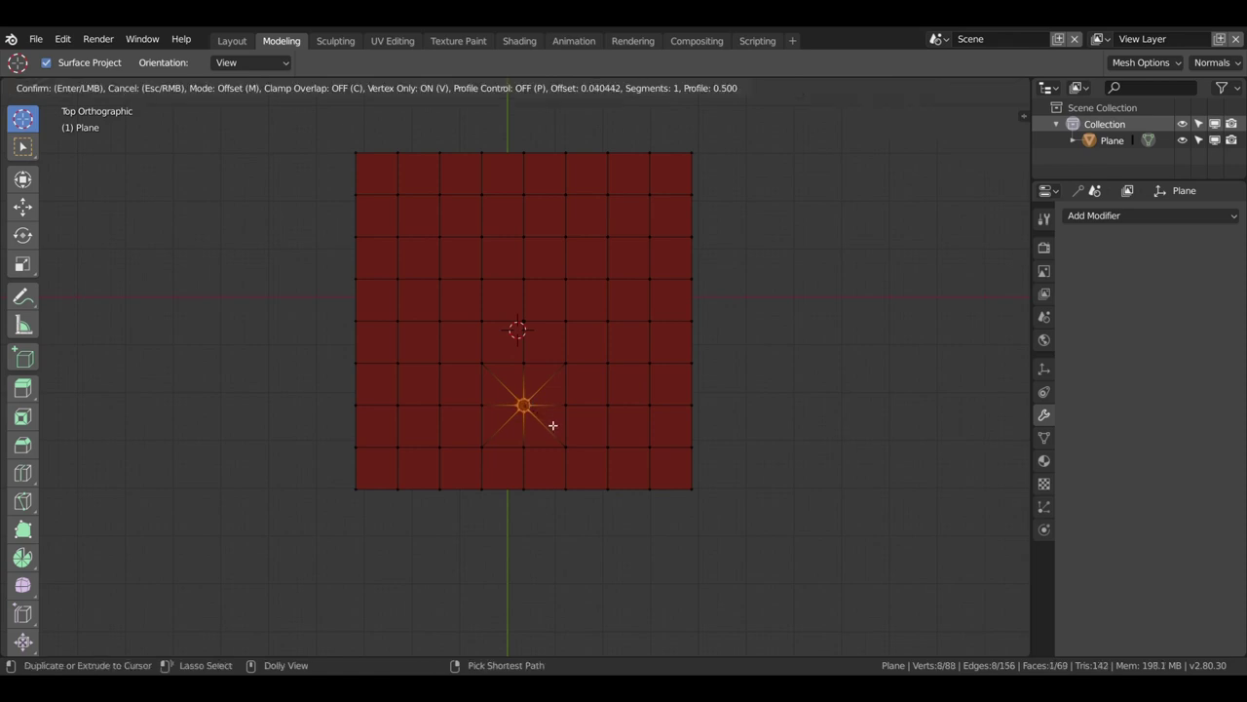
right_click(534, 414)
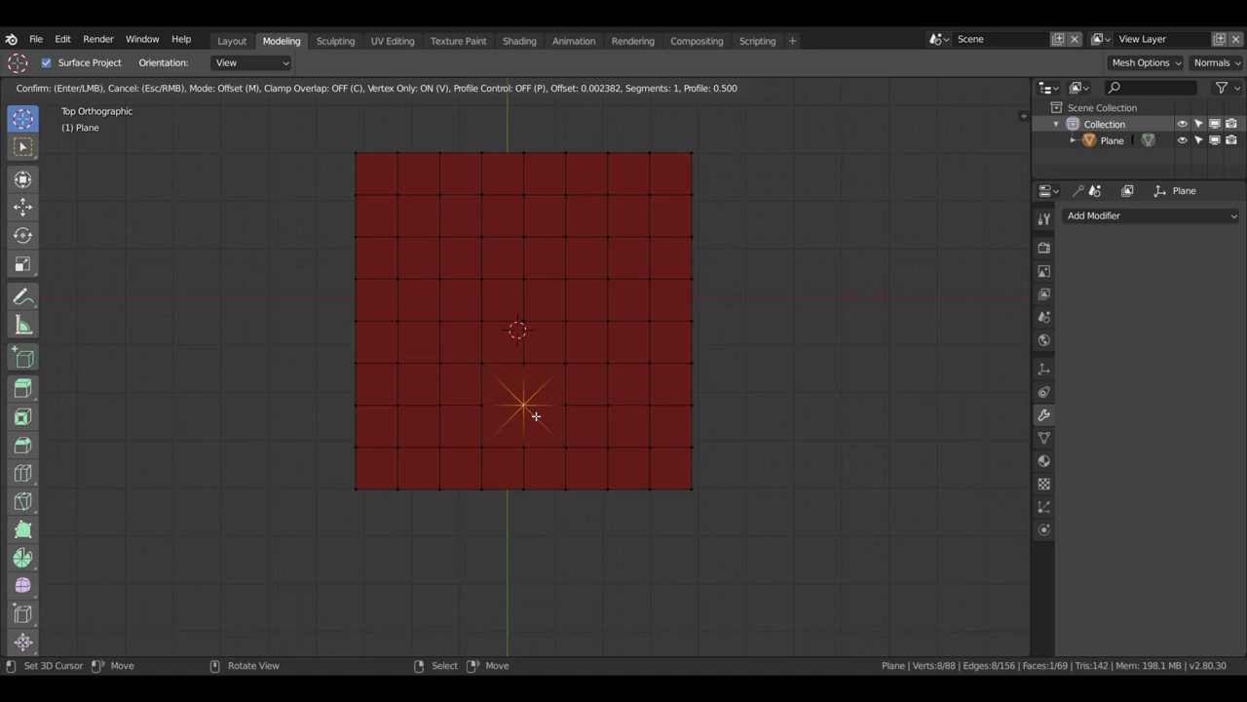
click(541, 422)
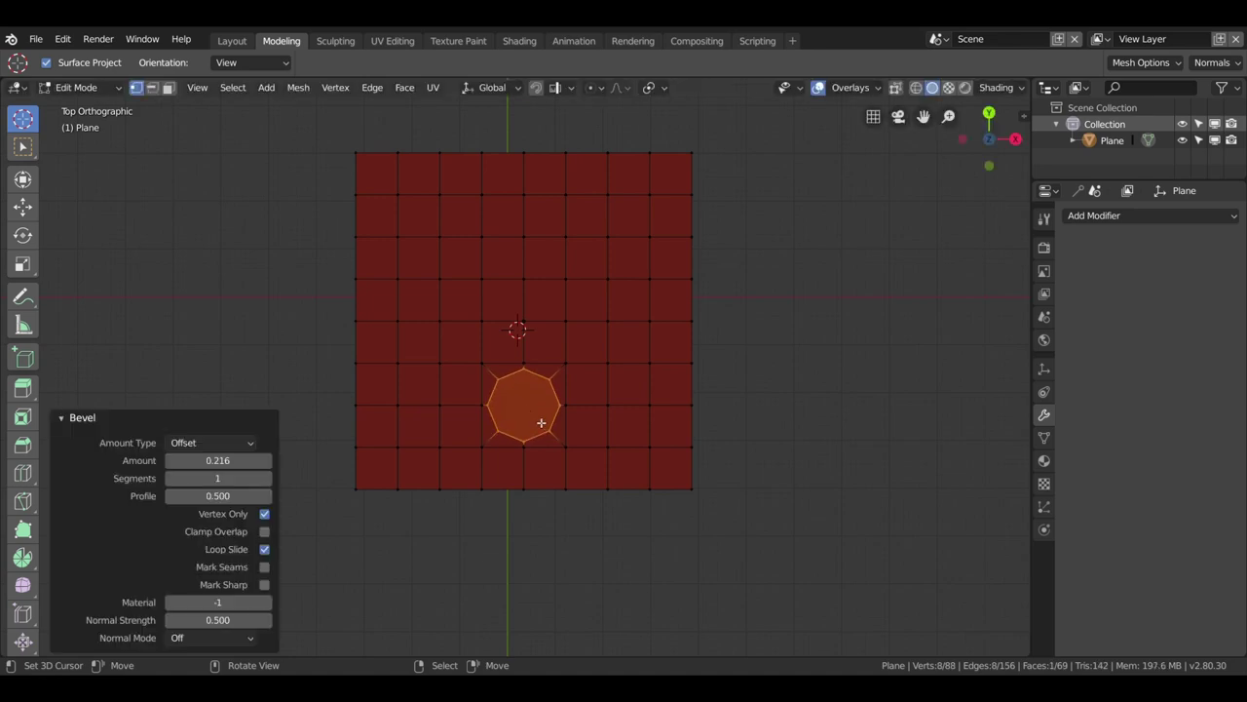
scroll(up, 3)
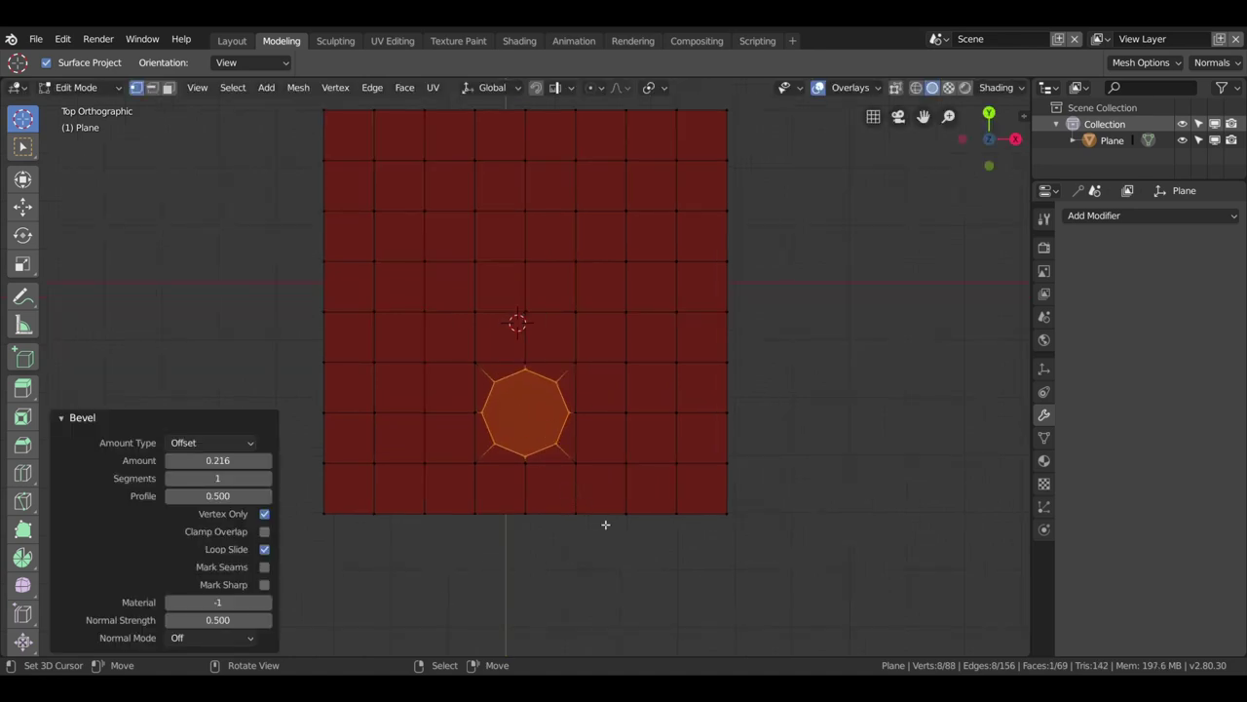
Step: Inset the octagon by 0.04 m and sink it 0.961 m straight down into a cup hole
key(i)
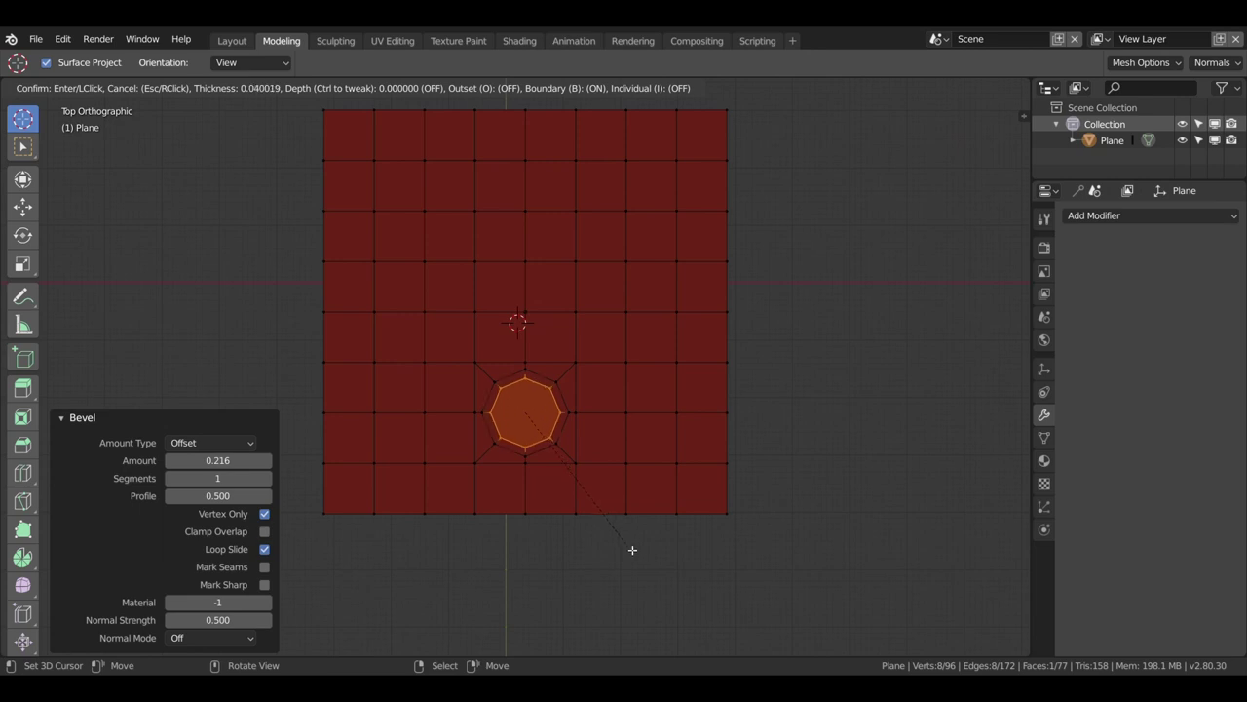
click(634, 549)
drag(600, 496, 579, 444)
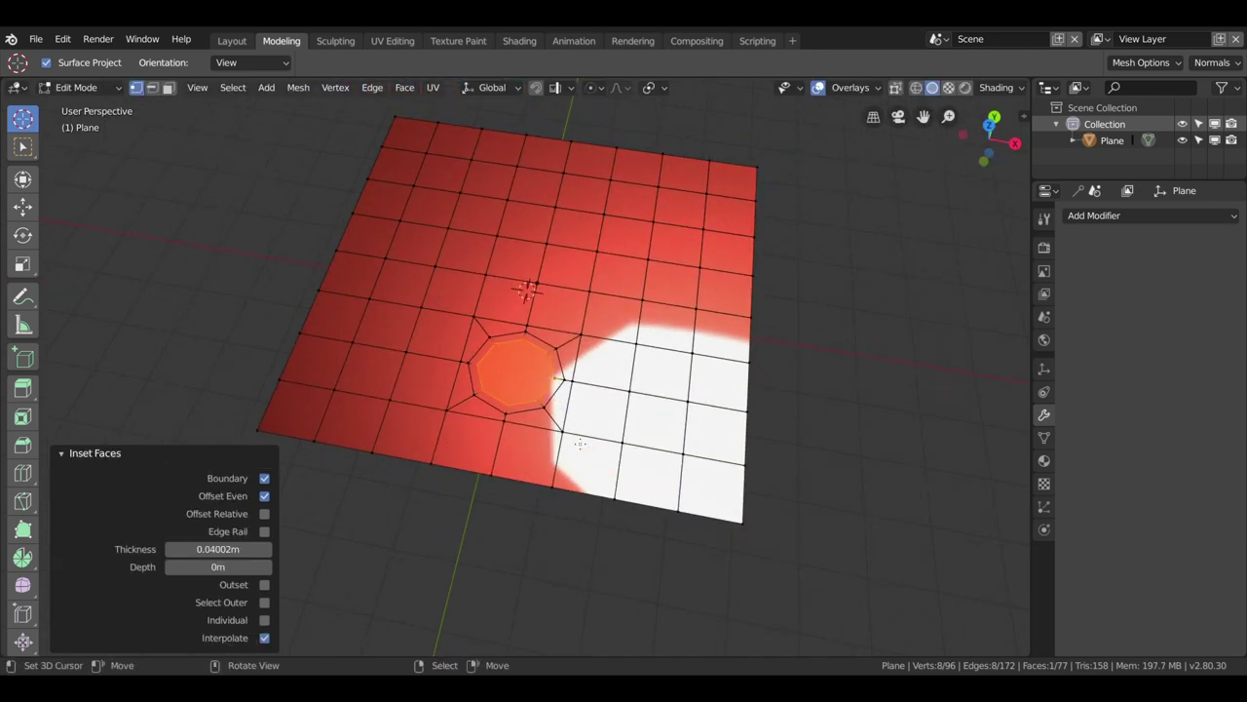
key(g)
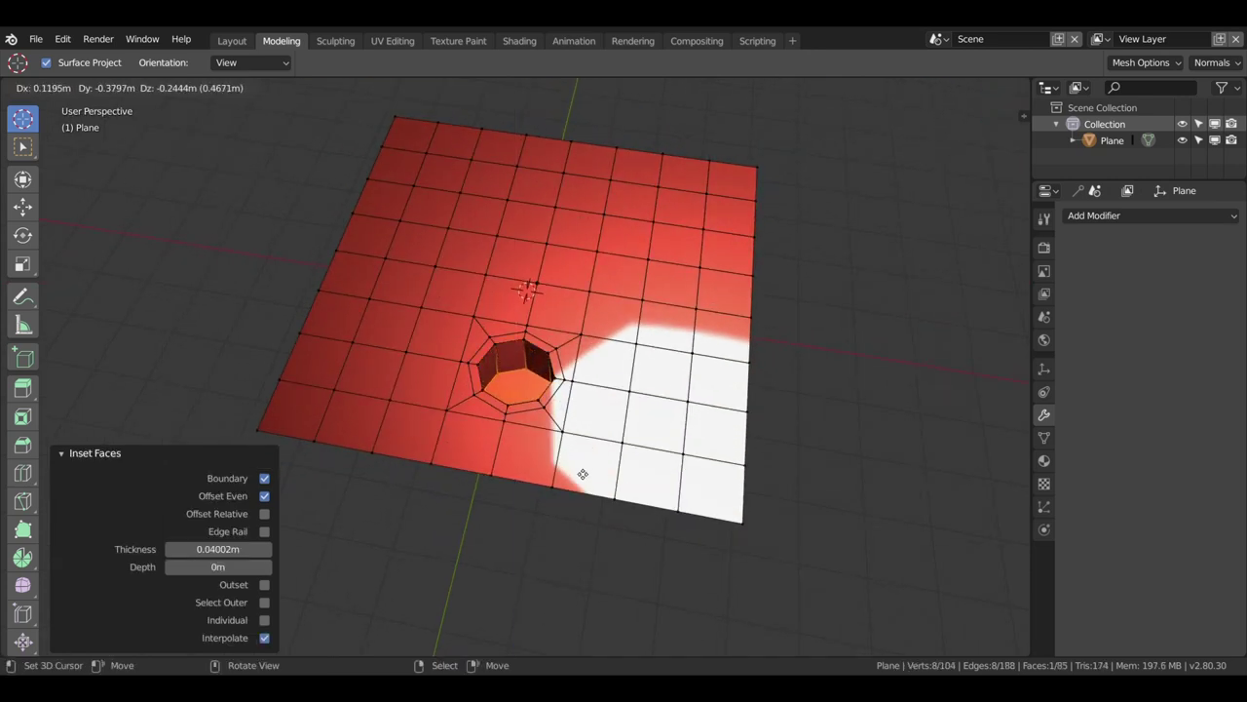
key(z)
click(581, 473)
Step: Add a loop cut around the middle of the cup hole's inner wall
key(ctrl+r)
click(514, 363)
click(526, 371)
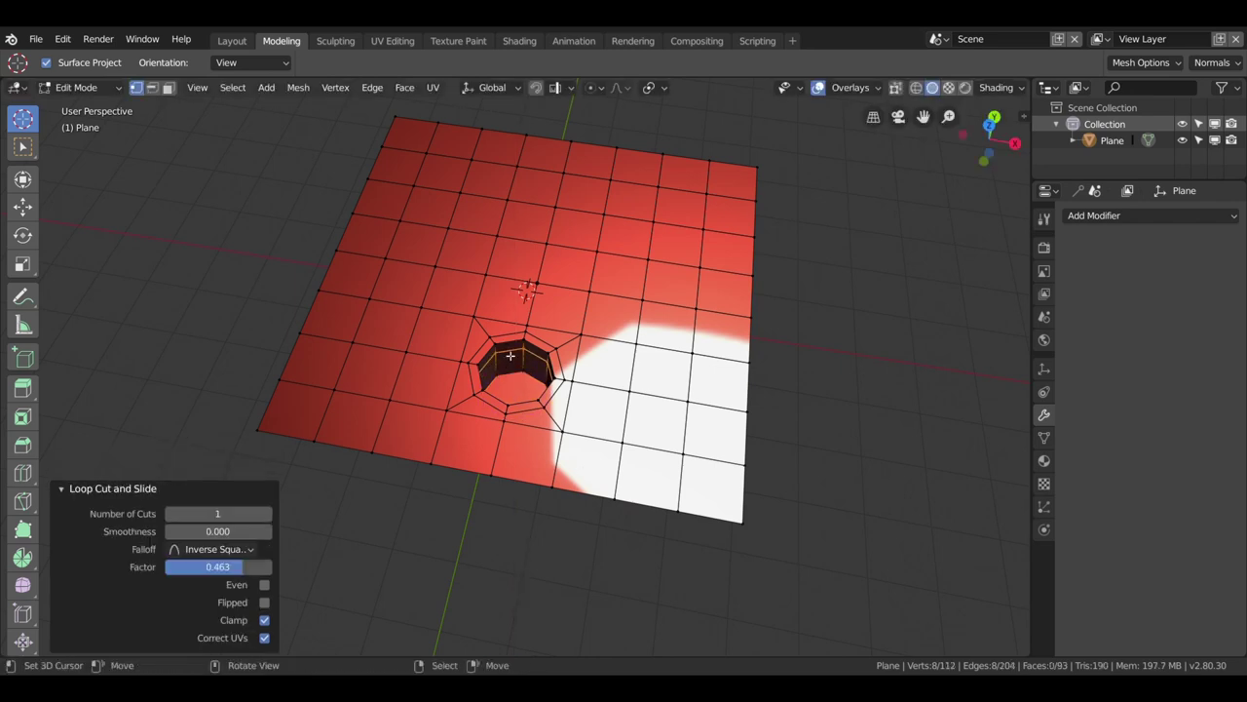
click(1073, 216)
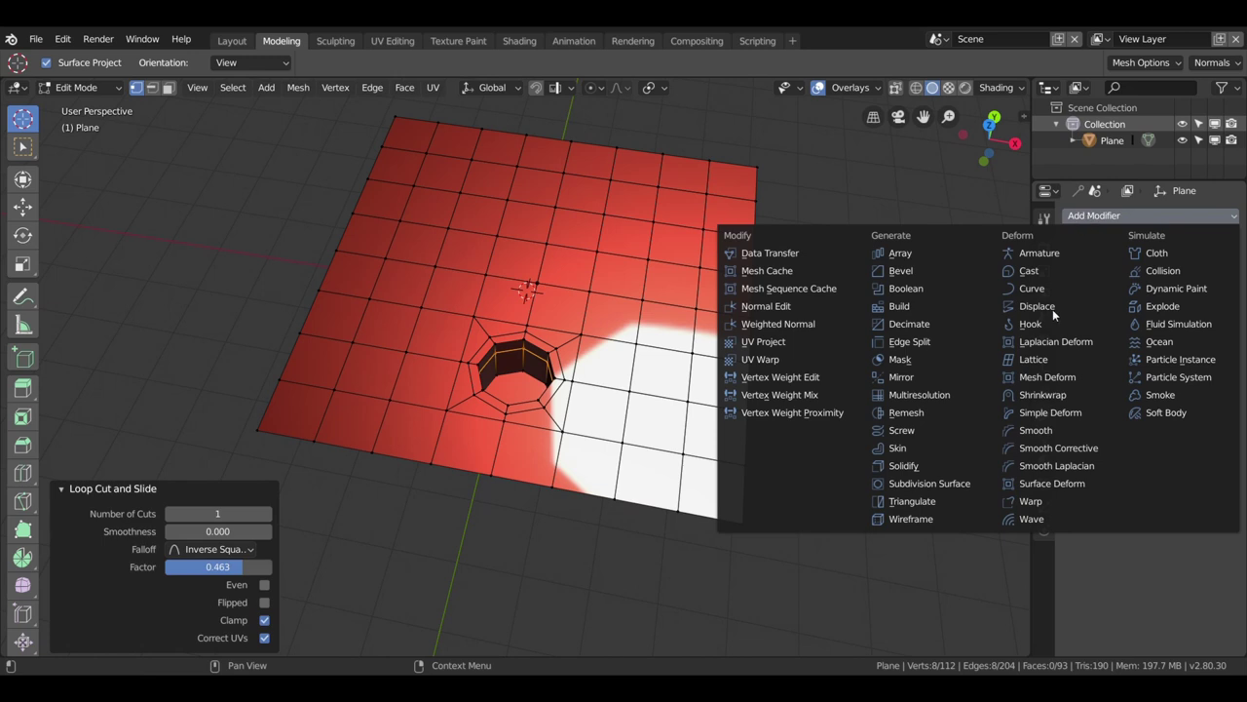
Step: Add a level-2 Subdivision Surface modifier, apply Shade Smooth, and return to Edit Mode
click(910, 485)
click(1141, 322)
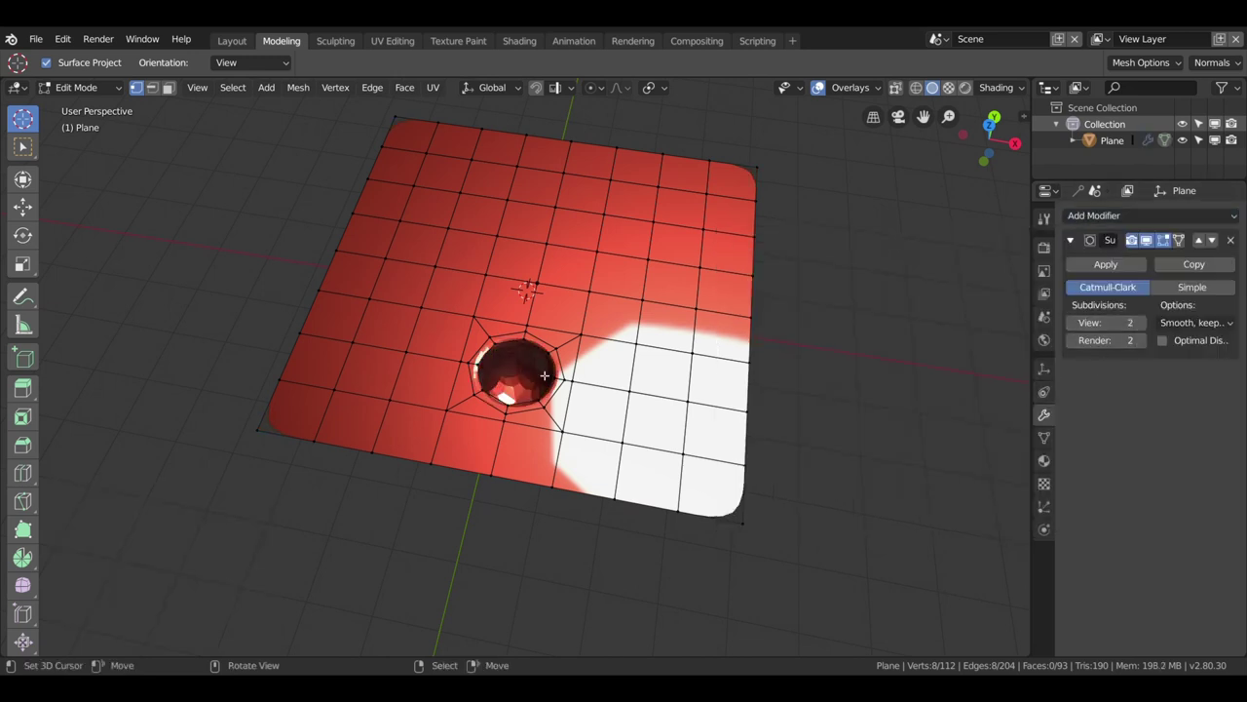
key(Tab)
right_click(540, 376)
click(540, 371)
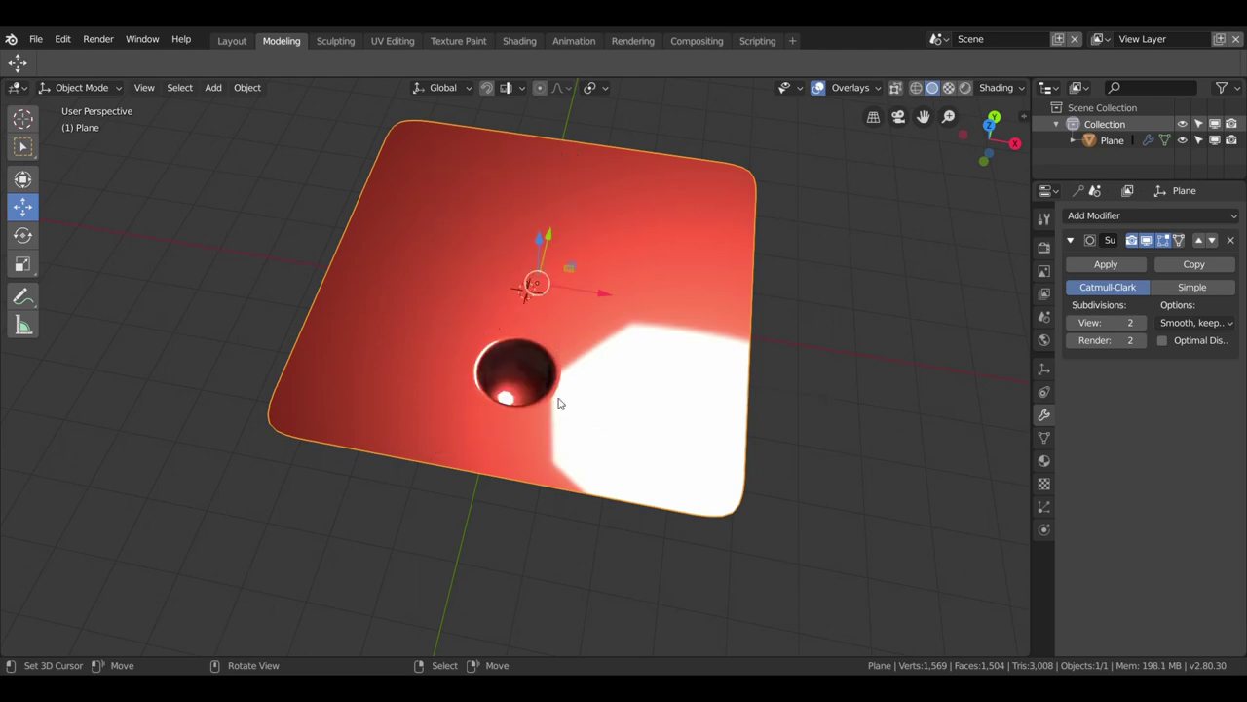
key(Tab)
drag(563, 405, 571, 432)
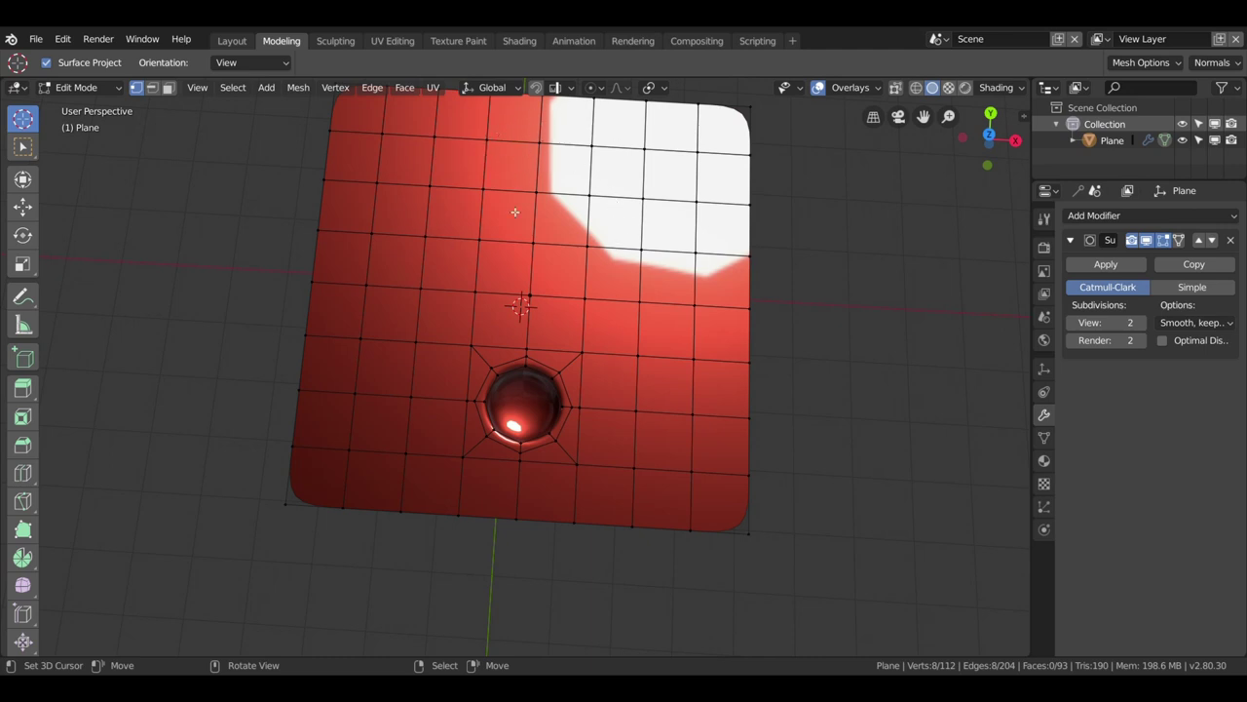
Step: Join two cup-ring corners to diagonal grid vertices with new edges
scroll(down, 3)
scroll(down, 3)
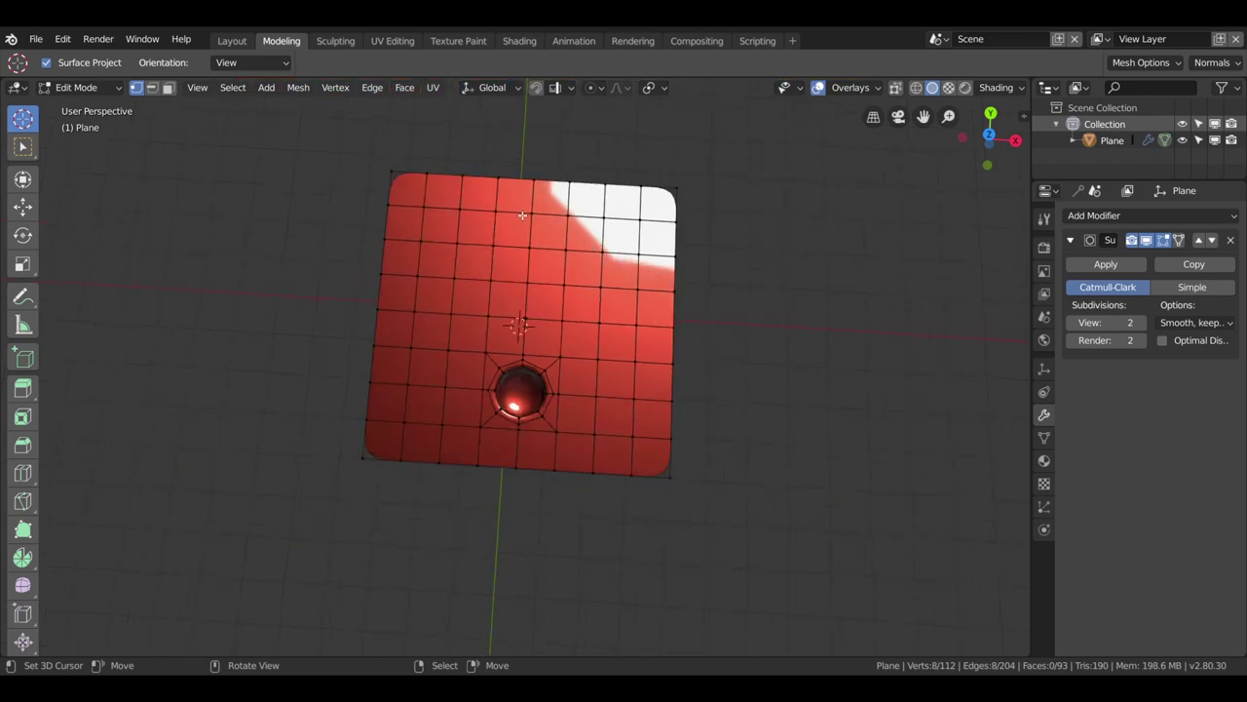
click(433, 173)
click(602, 185)
click(676, 187)
scroll(up, 3)
click(474, 345)
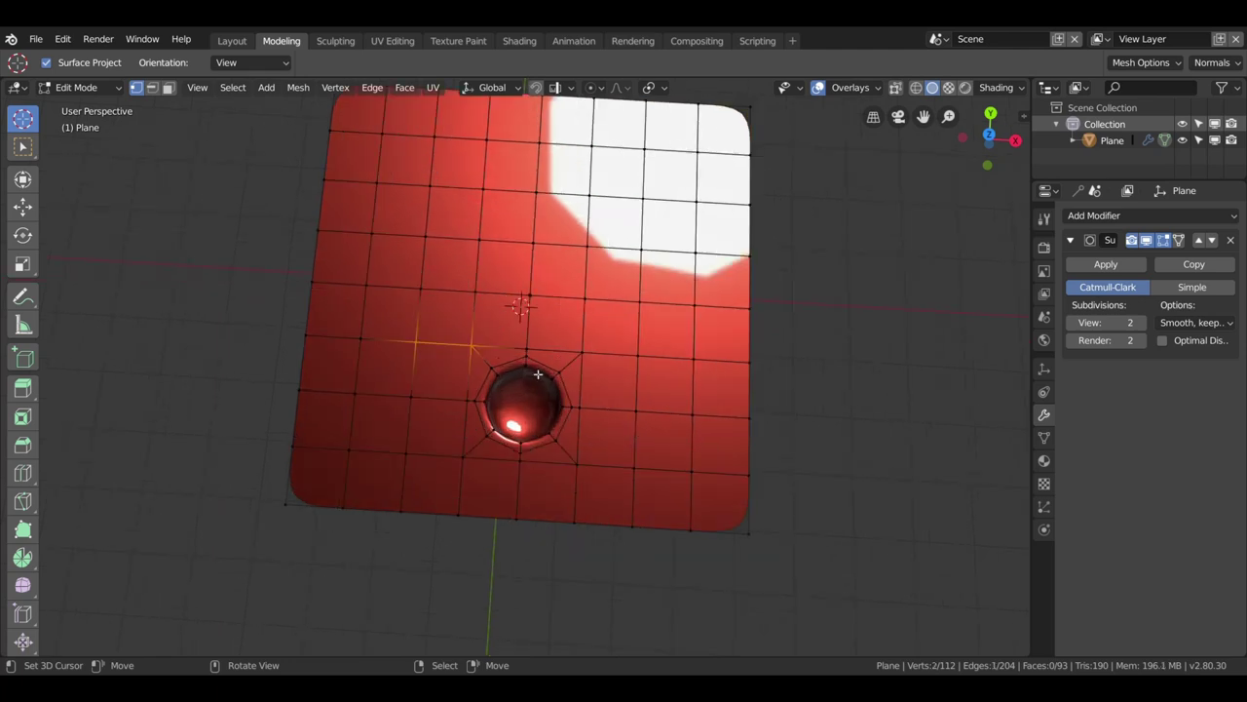
click(437, 300)
key(j)
click(582, 352)
click(633, 308)
key(j)
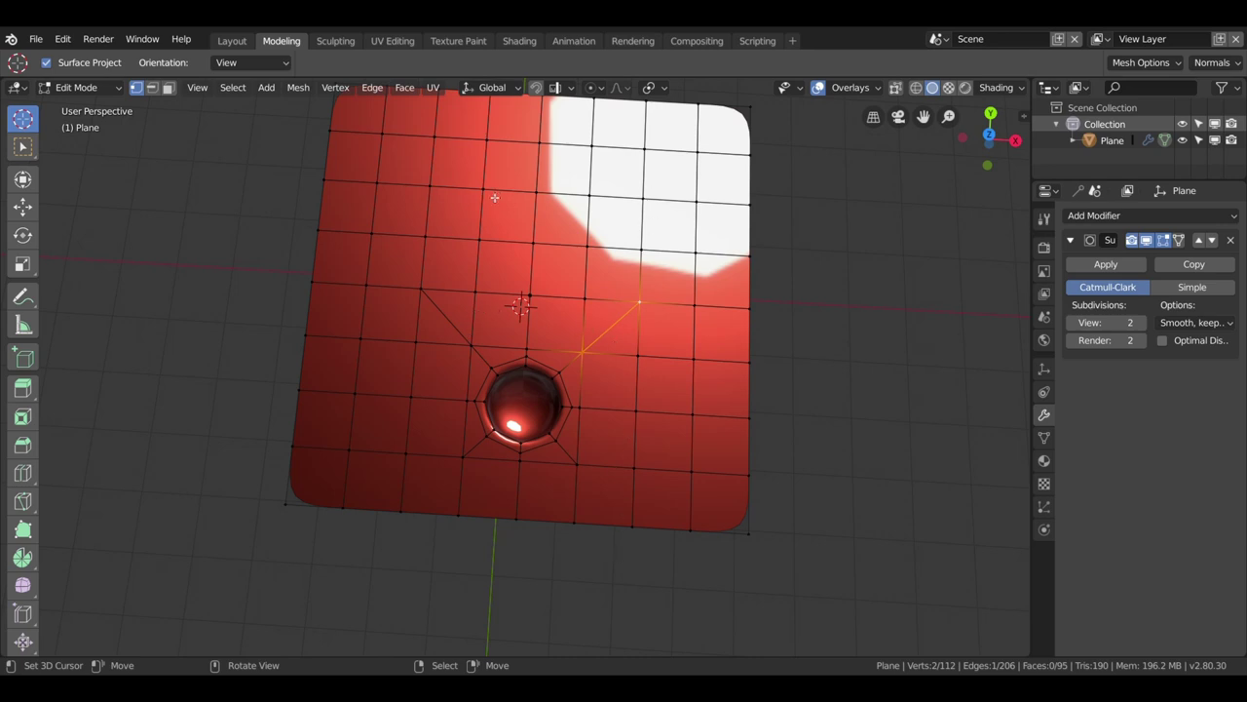
Step: Dissolve the crossing grid edges beside the cup hole
click(151, 86)
click(467, 317)
click(451, 345)
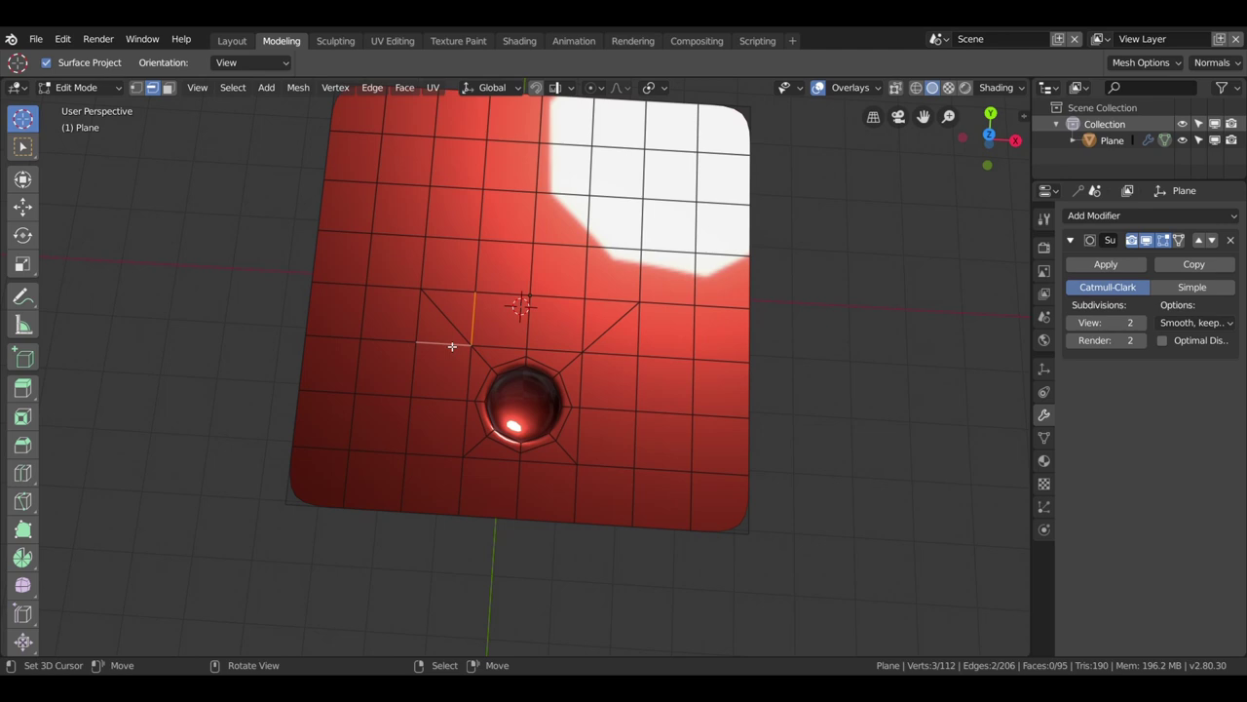
key(x)
click(458, 356)
click(638, 351)
click(590, 324)
key(x)
click(594, 318)
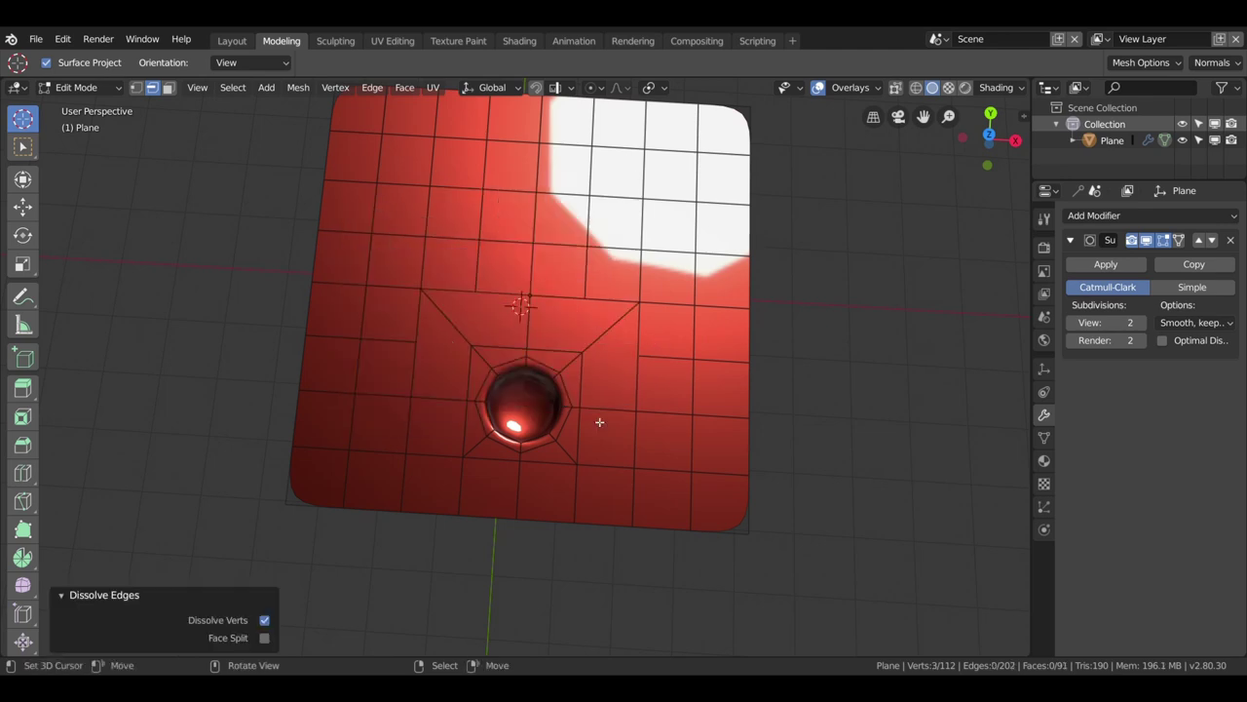
Step: Dissolve the horizontal edge loop to the right of the cup
right_click(589, 414)
right_click(442, 404)
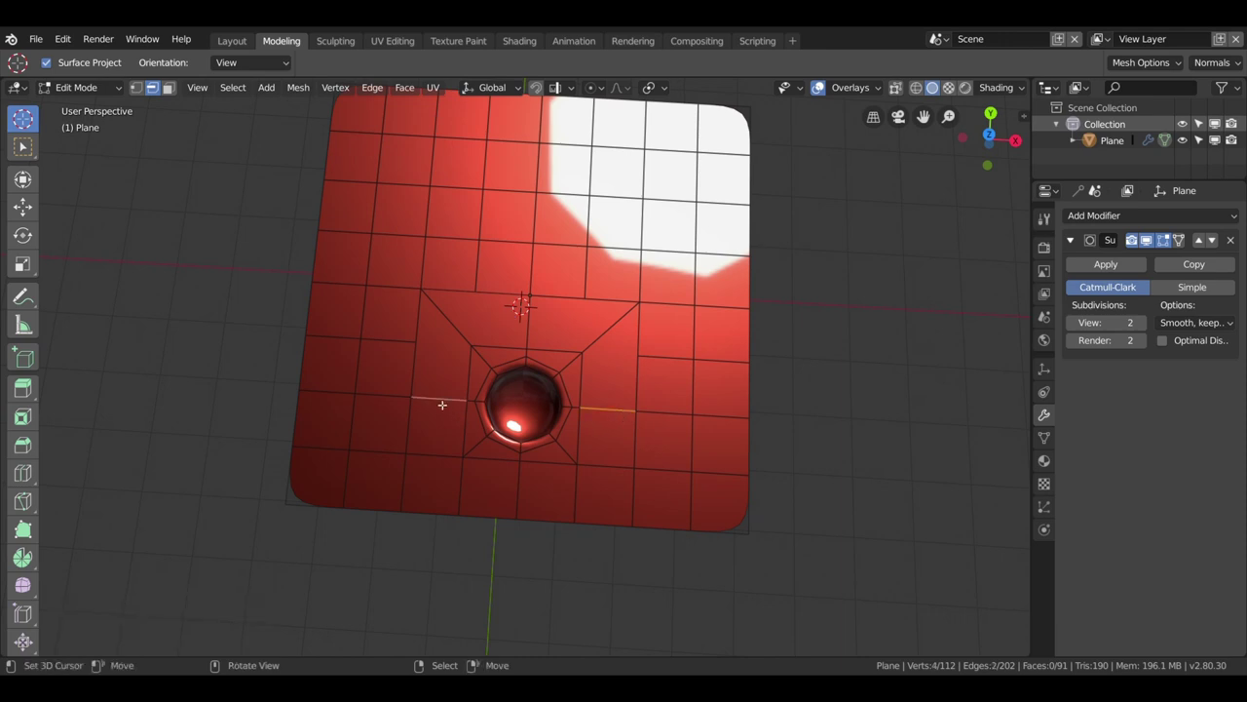
right_click(620, 320)
right_click(722, 360)
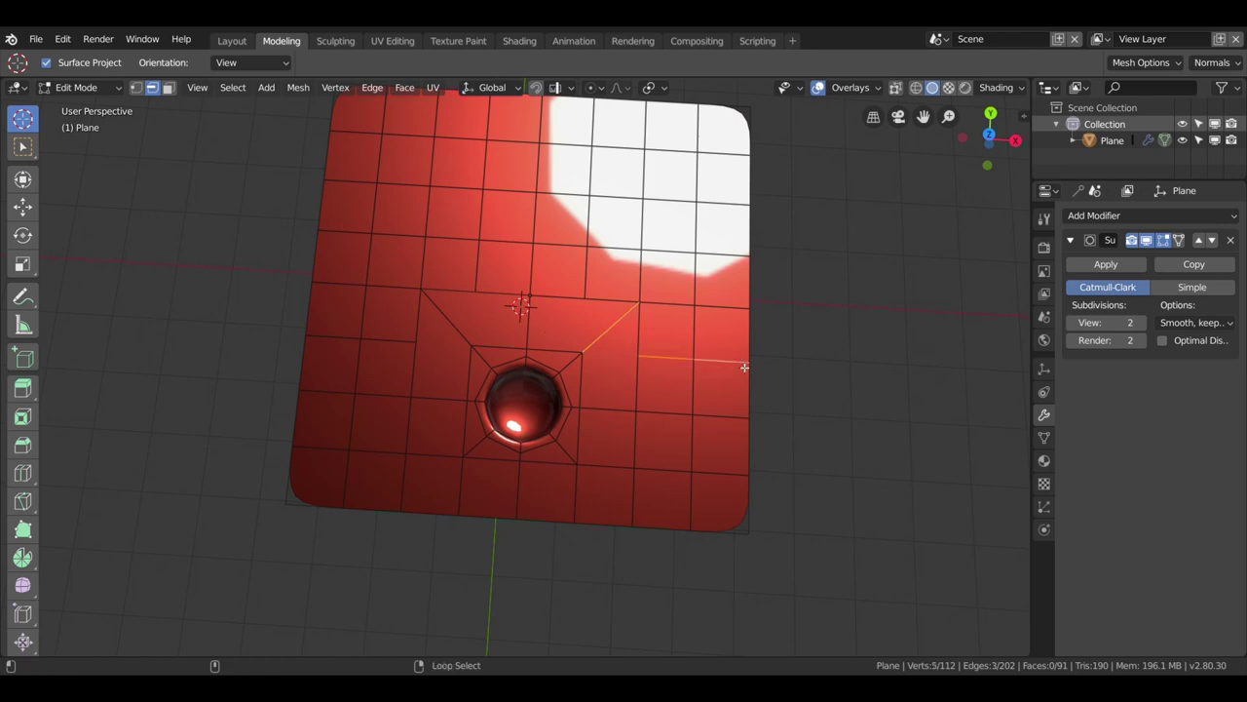
right_click(675, 358)
key(x)
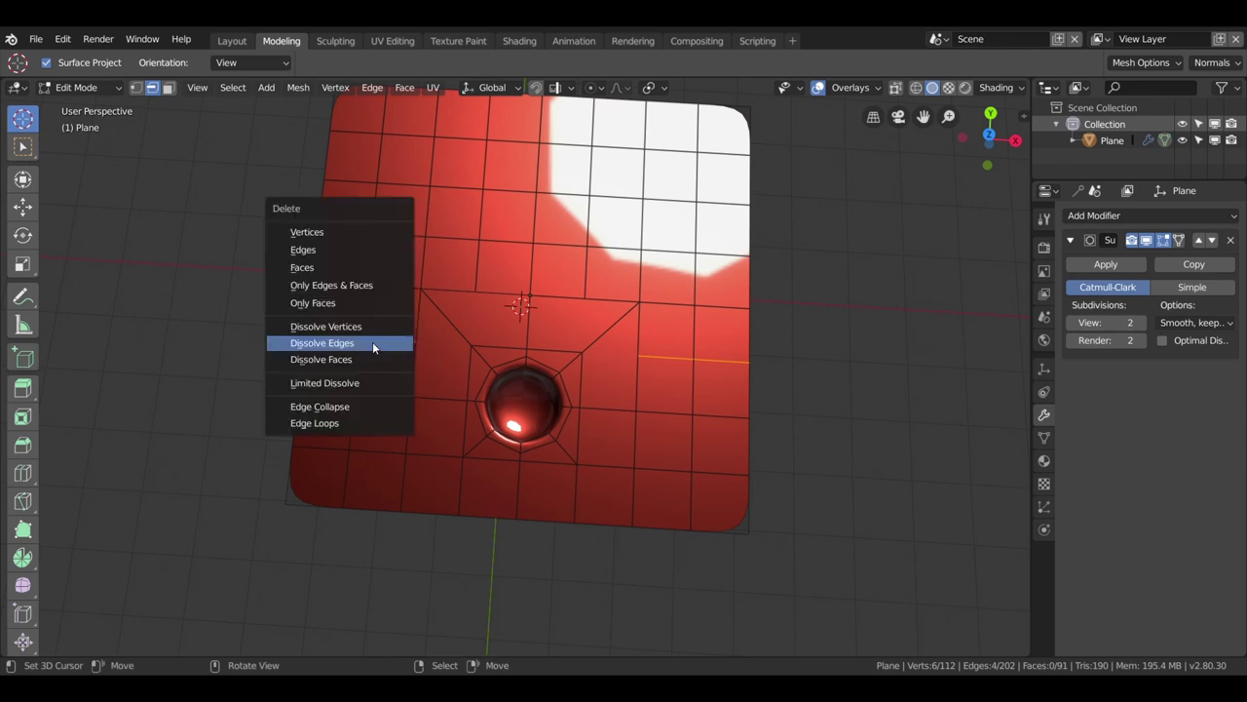
click(372, 341)
Step: Dissolve two vertical edge loops, then start and cancel a loop cut
right_click(588, 234)
right_click(492, 218)
key(x)
click(491, 218)
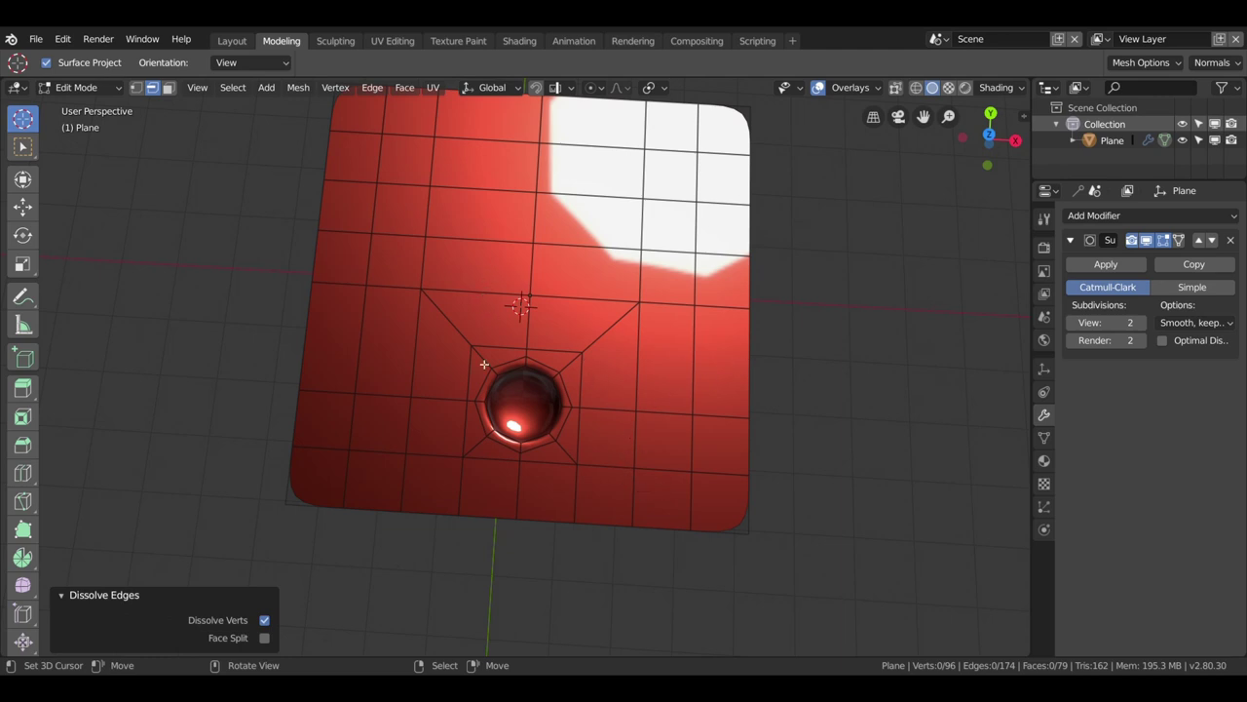
key(ctrl+r)
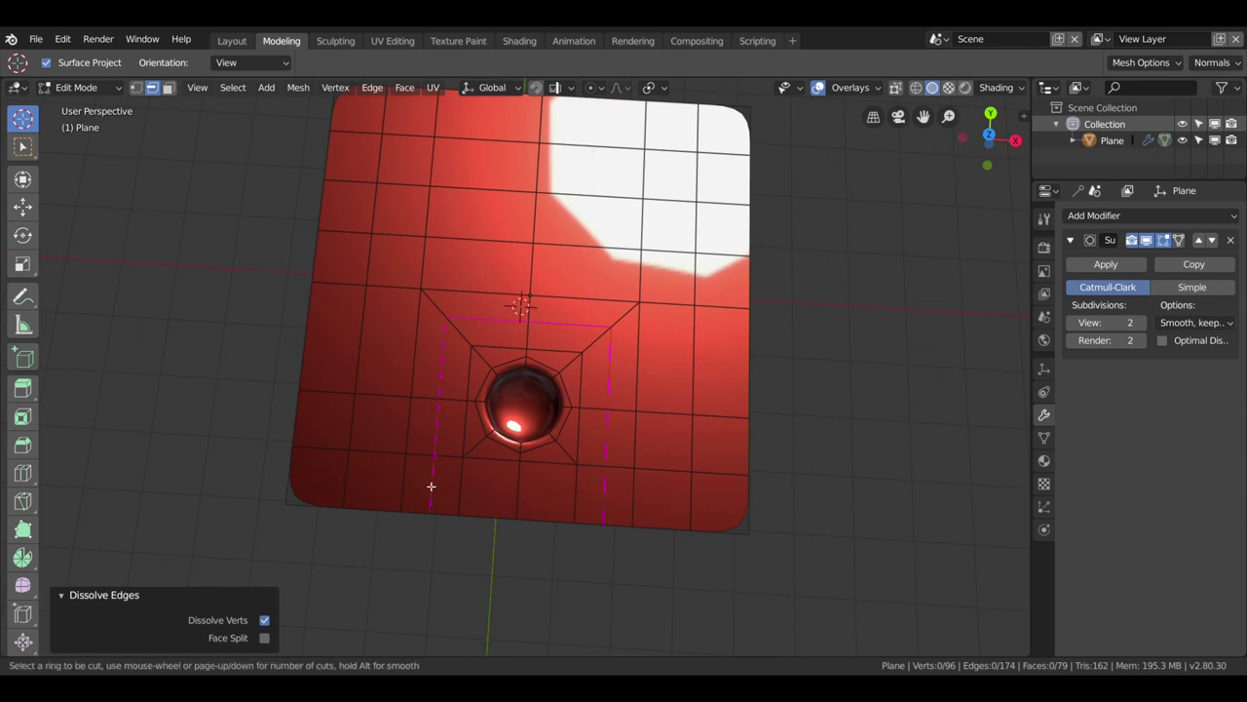
key(Escape)
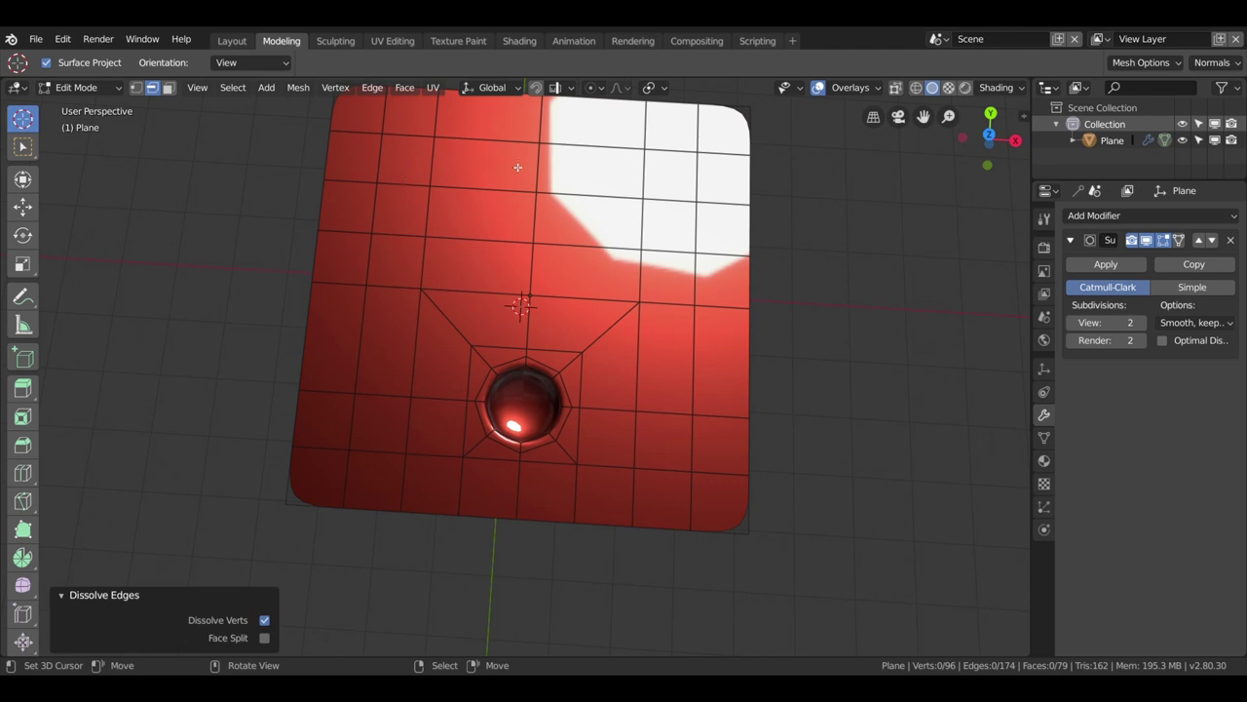
Step: Zoom out on the smoothed red tray
scroll(down, 3)
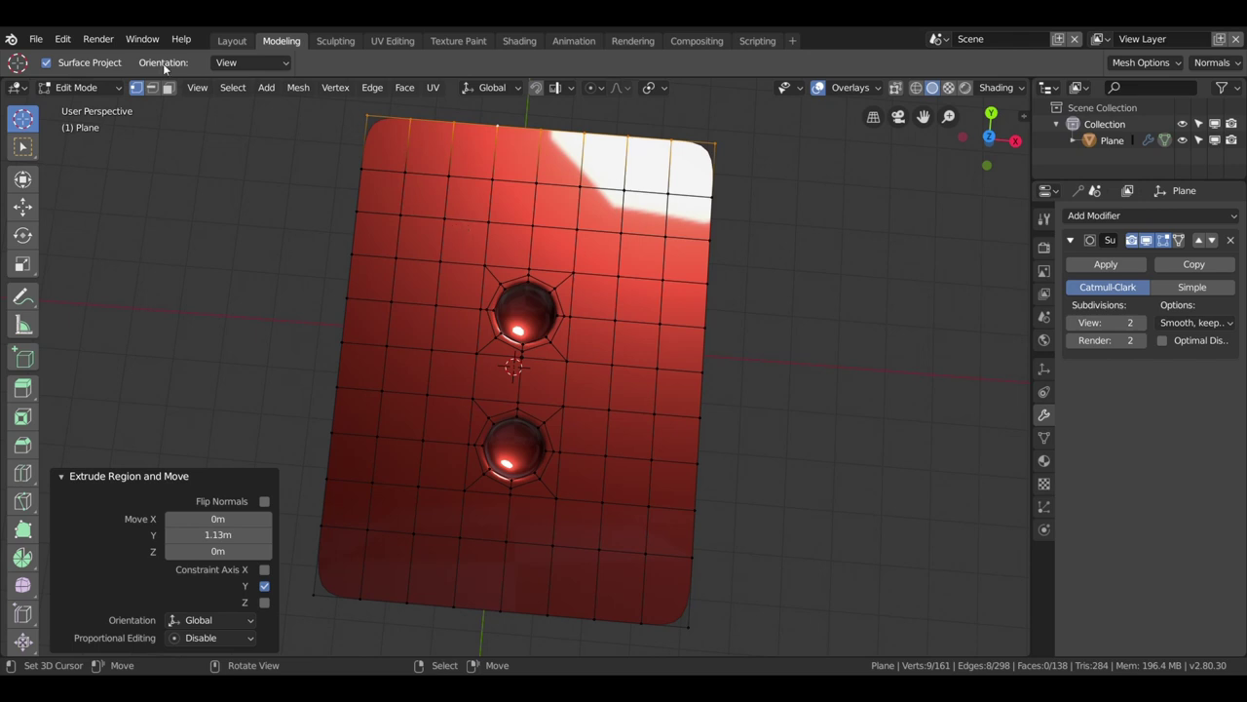
Step: Join four vertex pairs with diagonal edges to the upper and lower cup rings
click(445, 218)
click(485, 266)
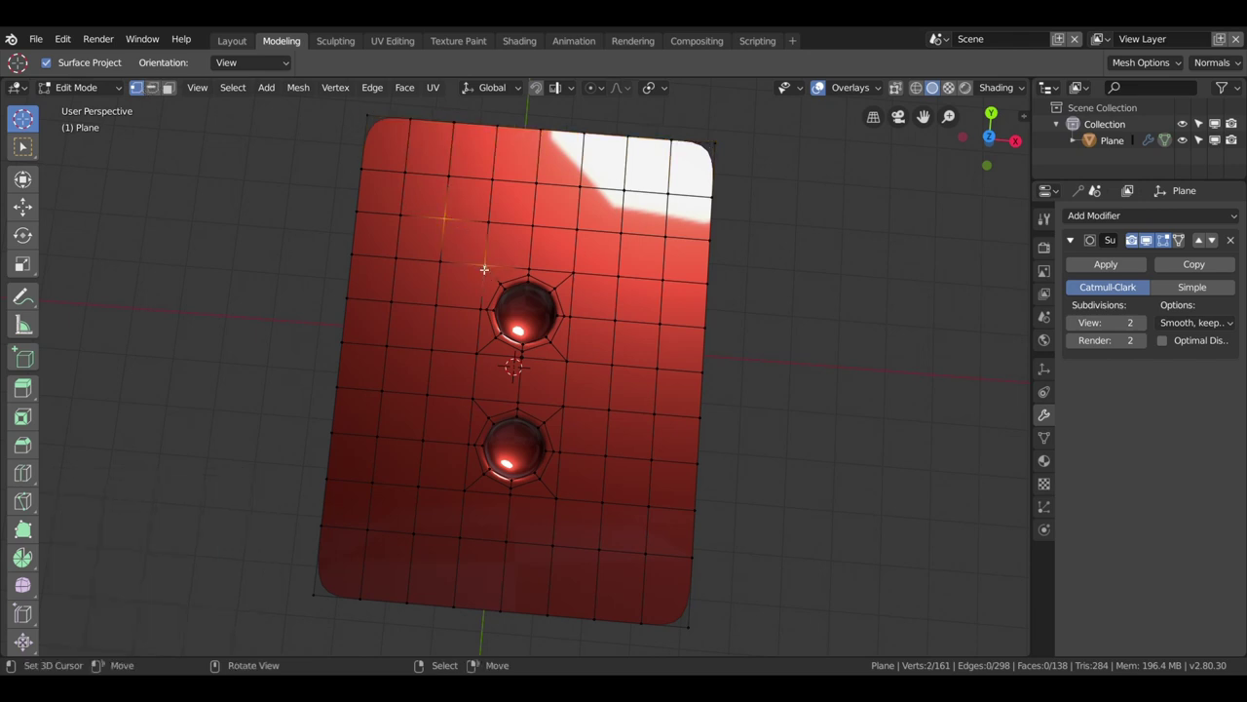
key(j)
click(620, 234)
click(575, 272)
key(j)
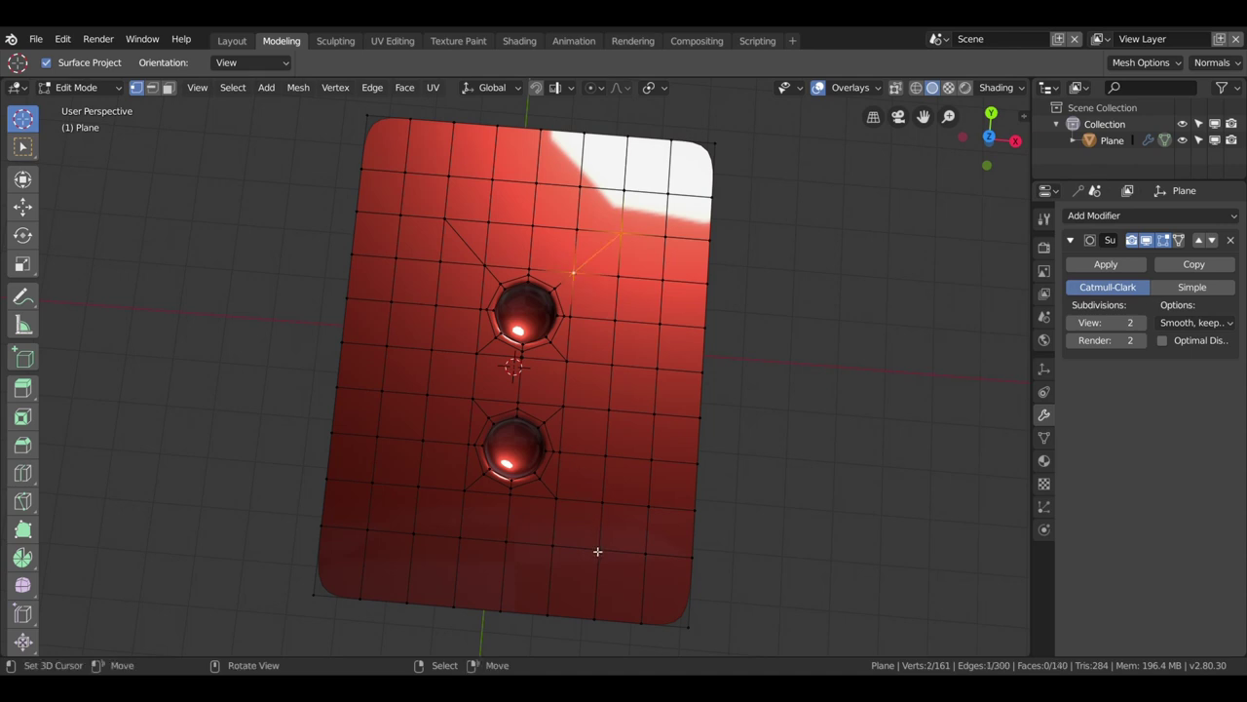
click(598, 550)
click(553, 507)
key(j)
click(426, 531)
click(468, 495)
key(j)
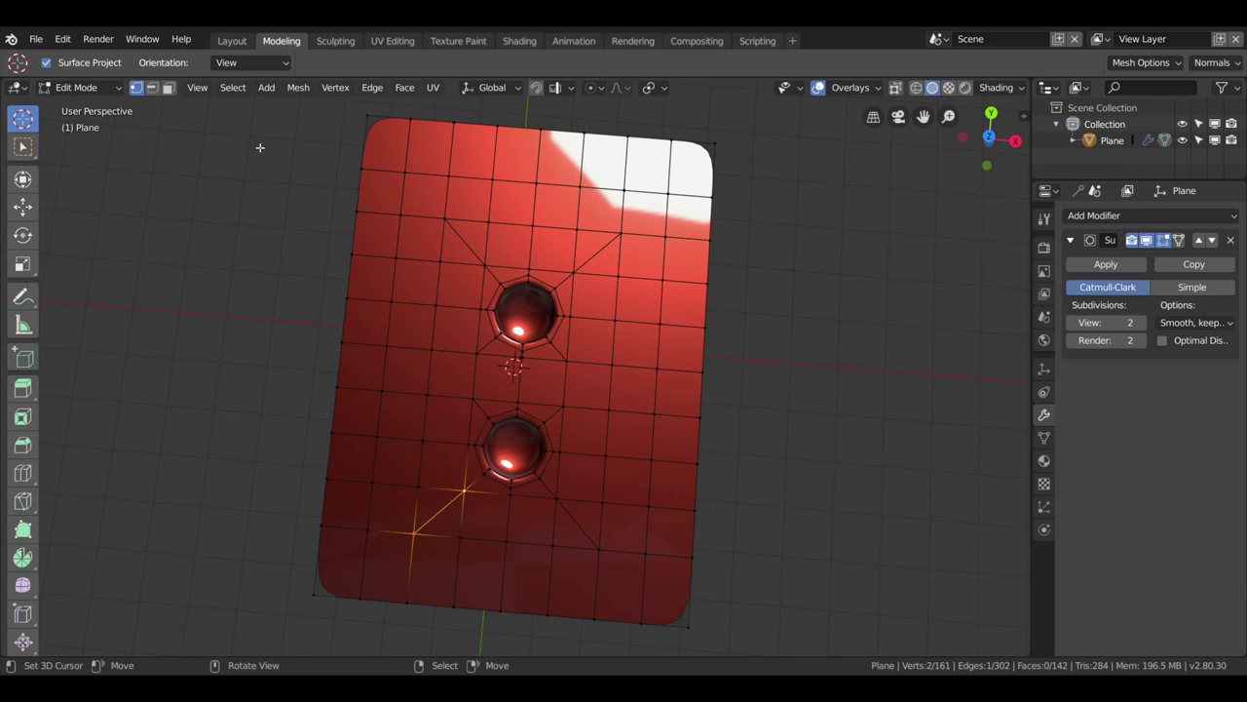
Step: Dissolve the redundant grid edges near both cup holes
click(153, 89)
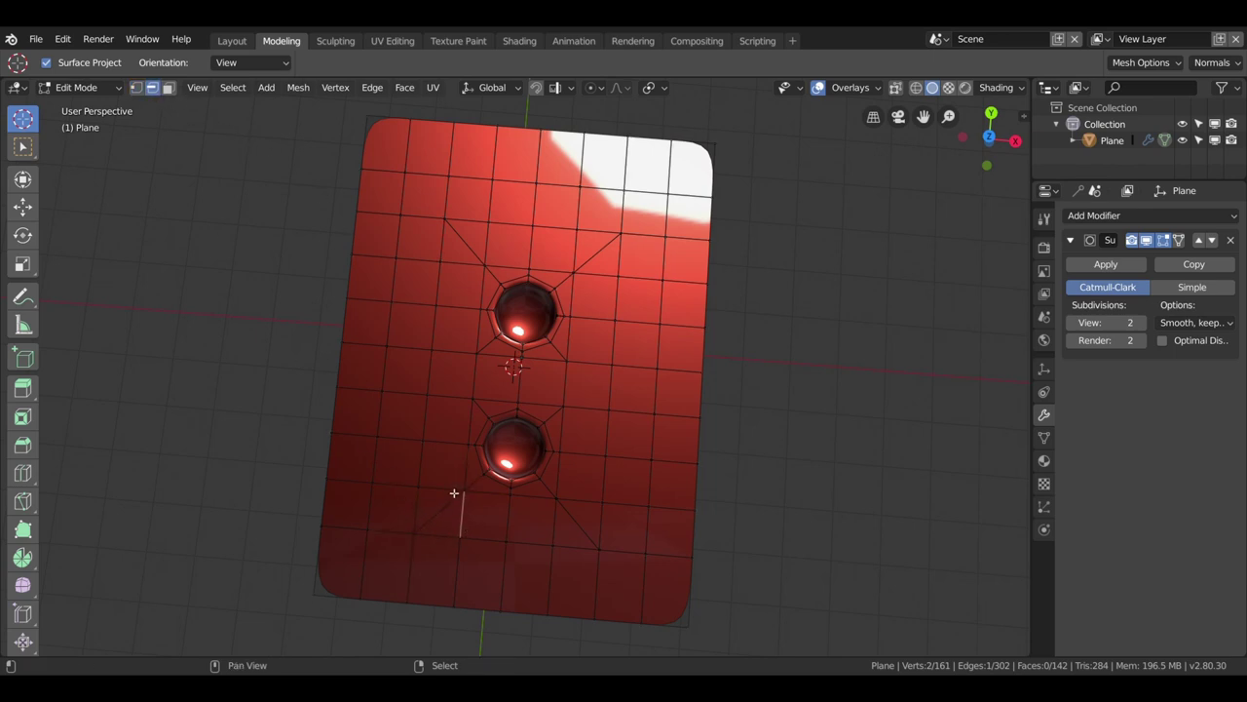
key(x)
click(449, 488)
click(471, 256)
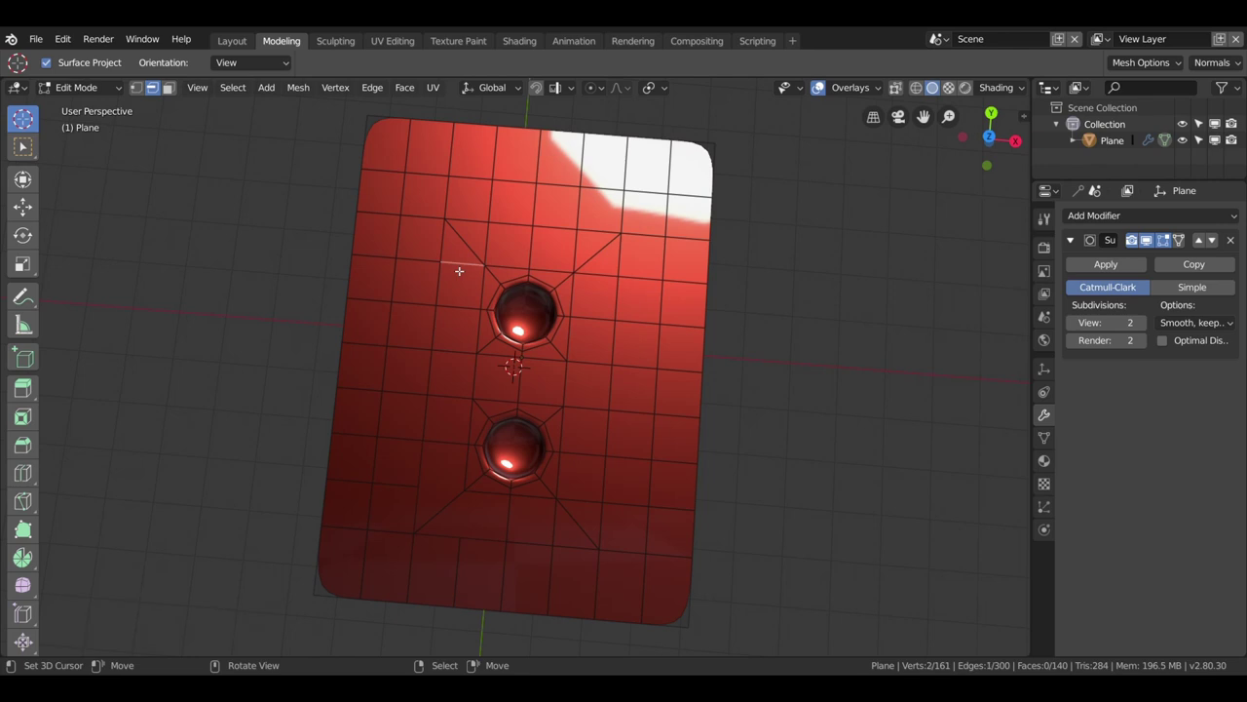
key(x)
click(487, 238)
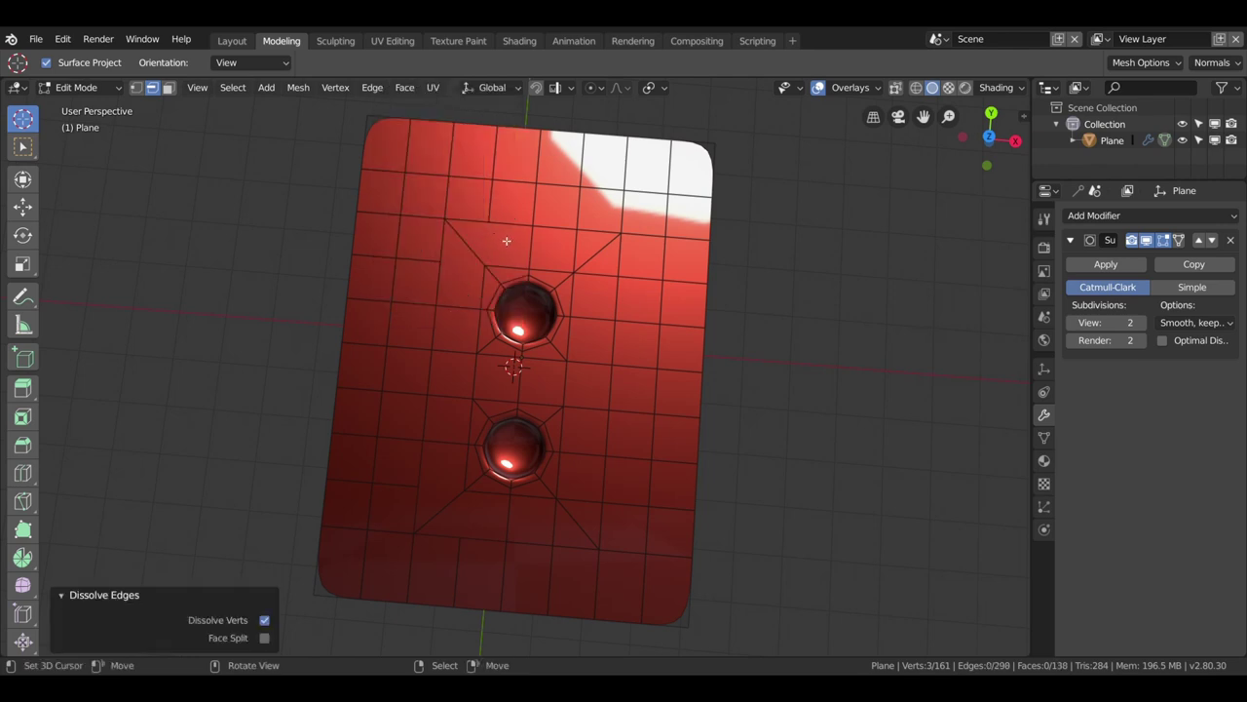
click(577, 252)
key(x)
click(574, 262)
click(579, 504)
click(554, 524)
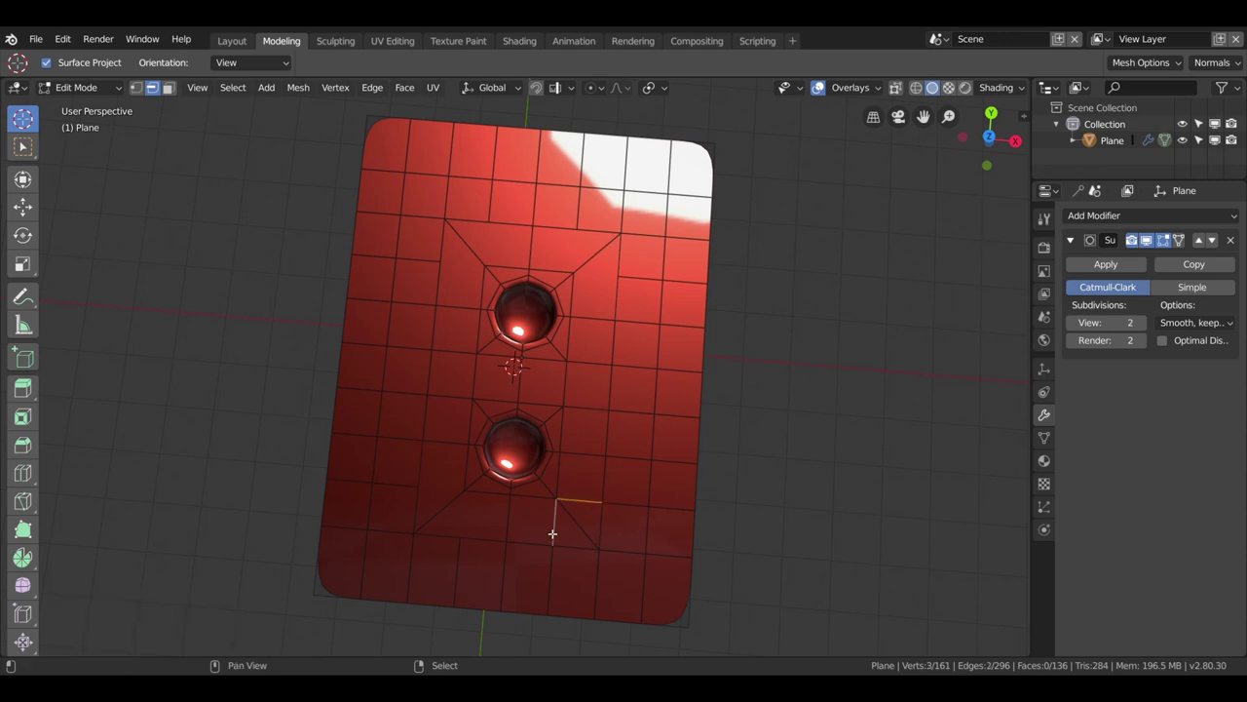
key(x)
click(553, 534)
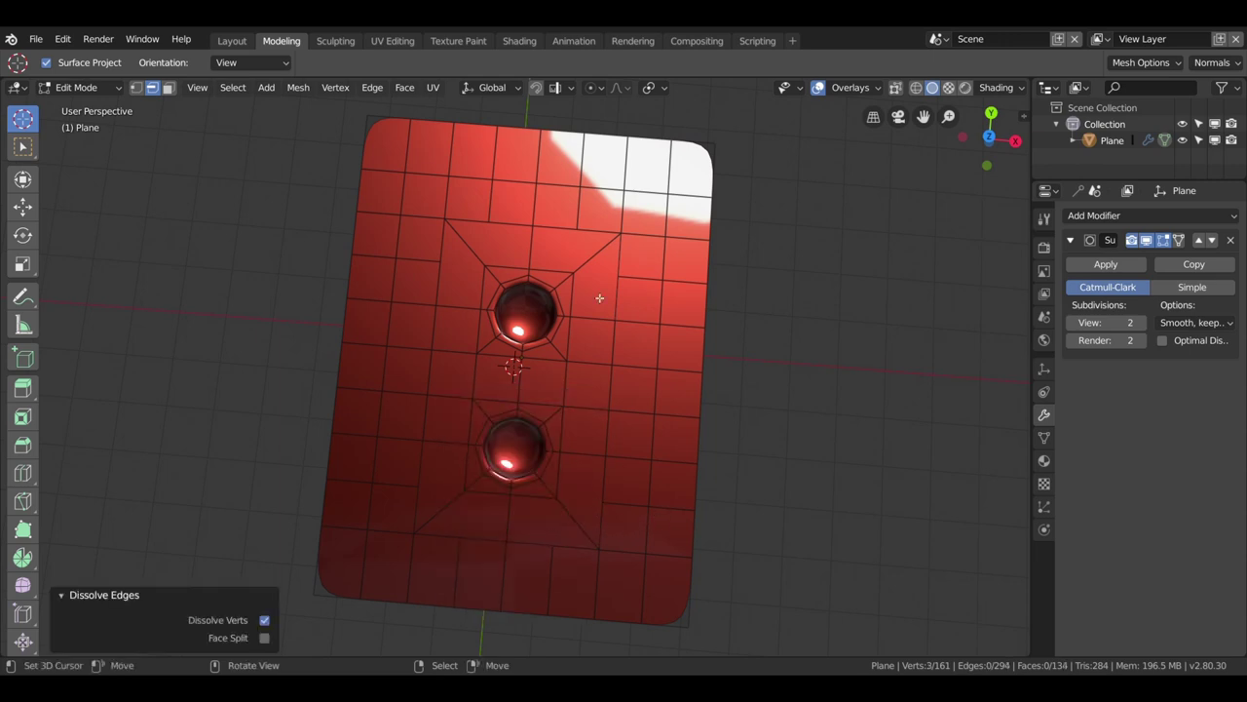
Step: Dissolve the remaining extra horizontal, vertical and short edge loops across the tray
click(658, 279)
click(582, 200)
click(501, 192)
click(410, 264)
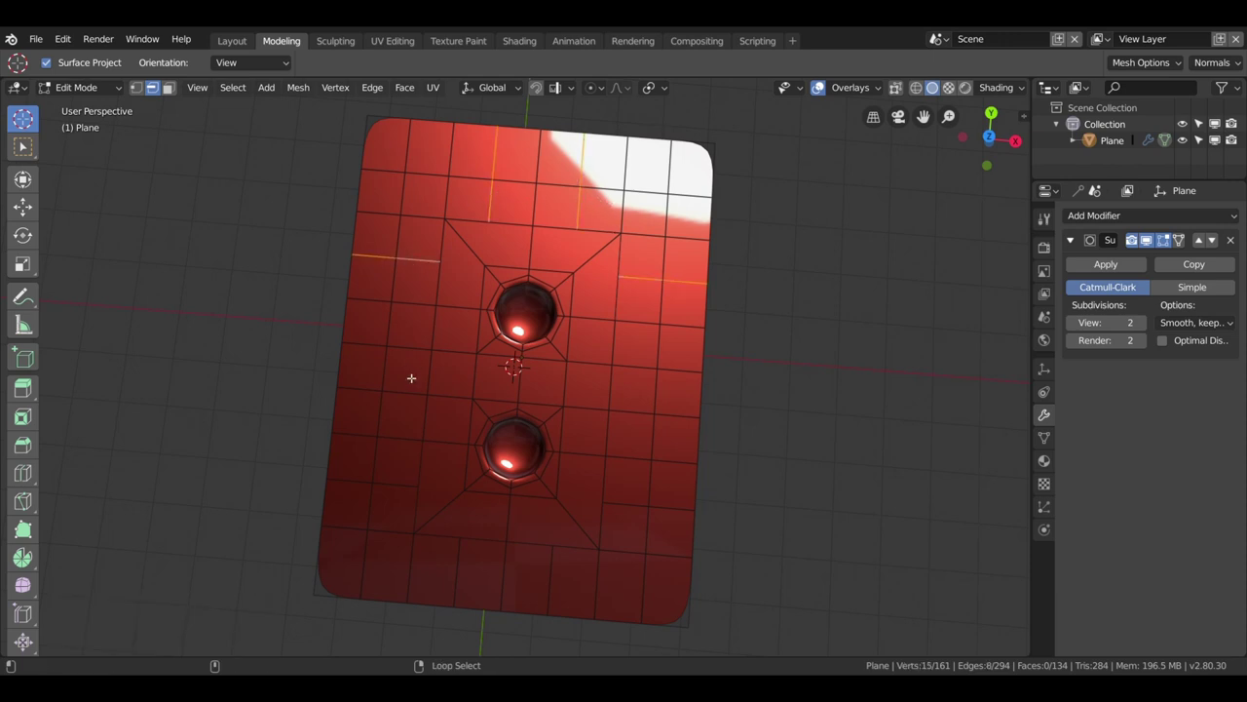
click(382, 487)
click(681, 515)
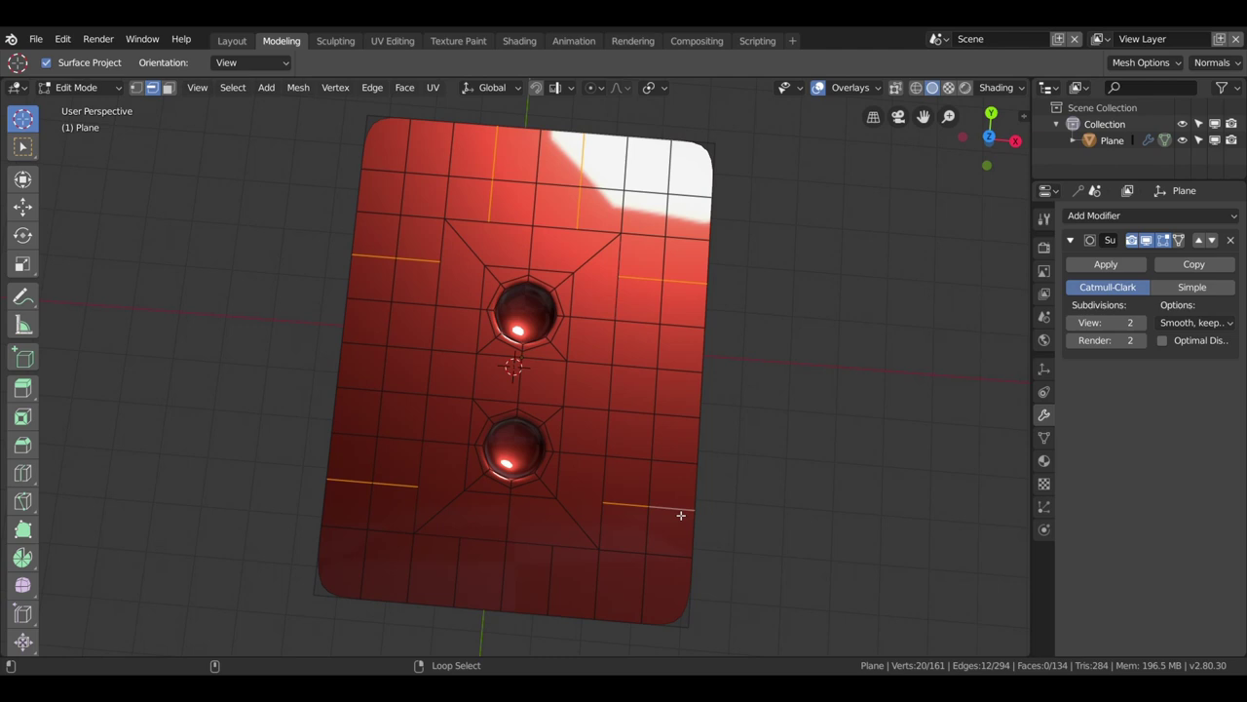
click(556, 587)
click(460, 588)
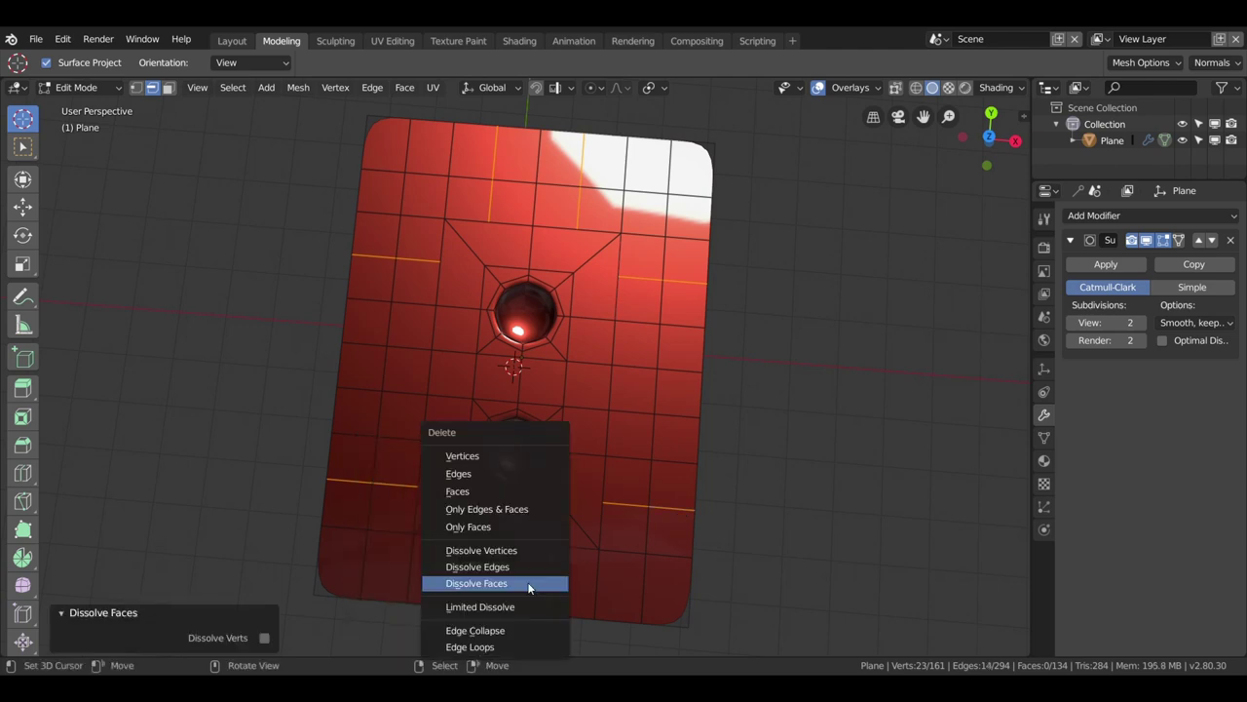
key(x)
click(515, 567)
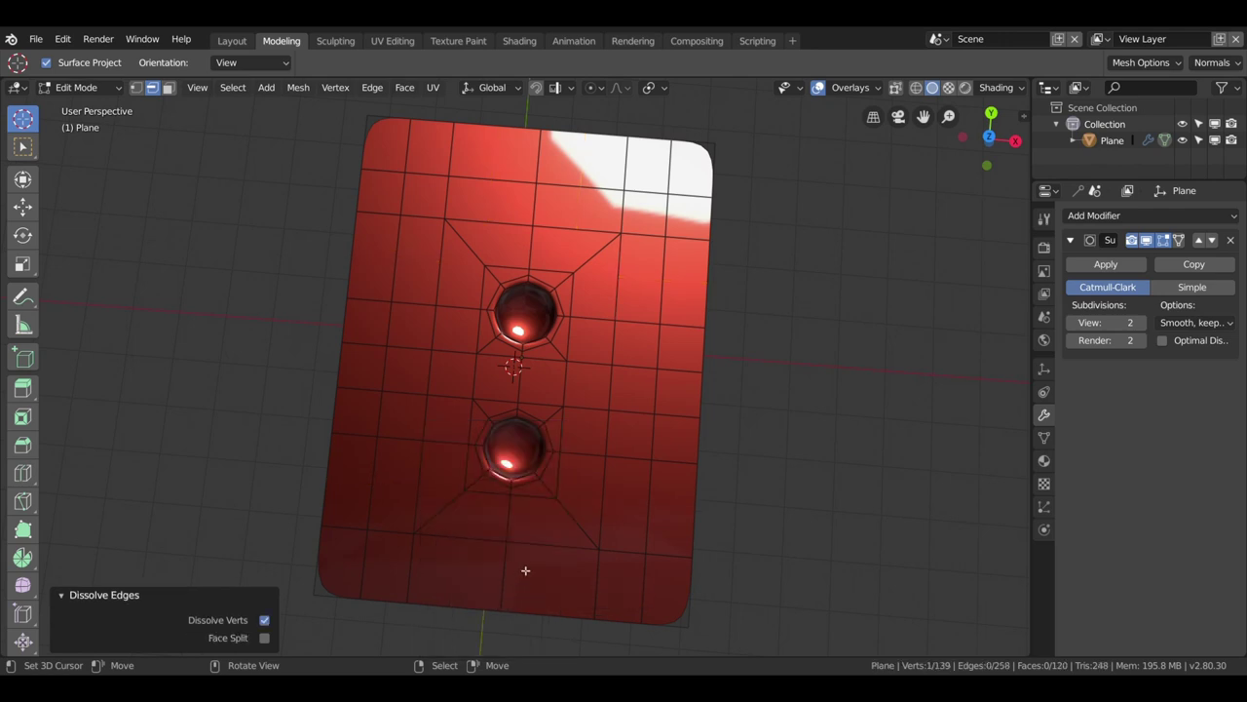
Step: Orbit to inspect the tray from above and return to vertex selection
drag(611, 462, 663, 488)
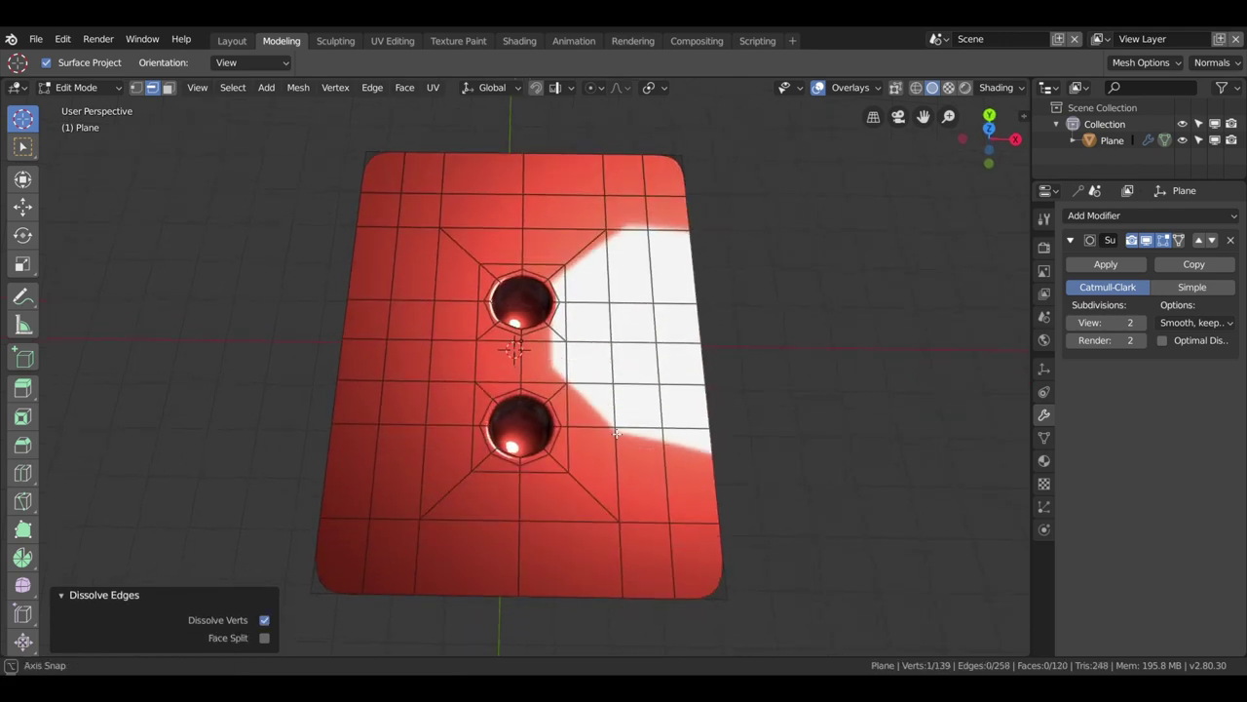
scroll(up, 3)
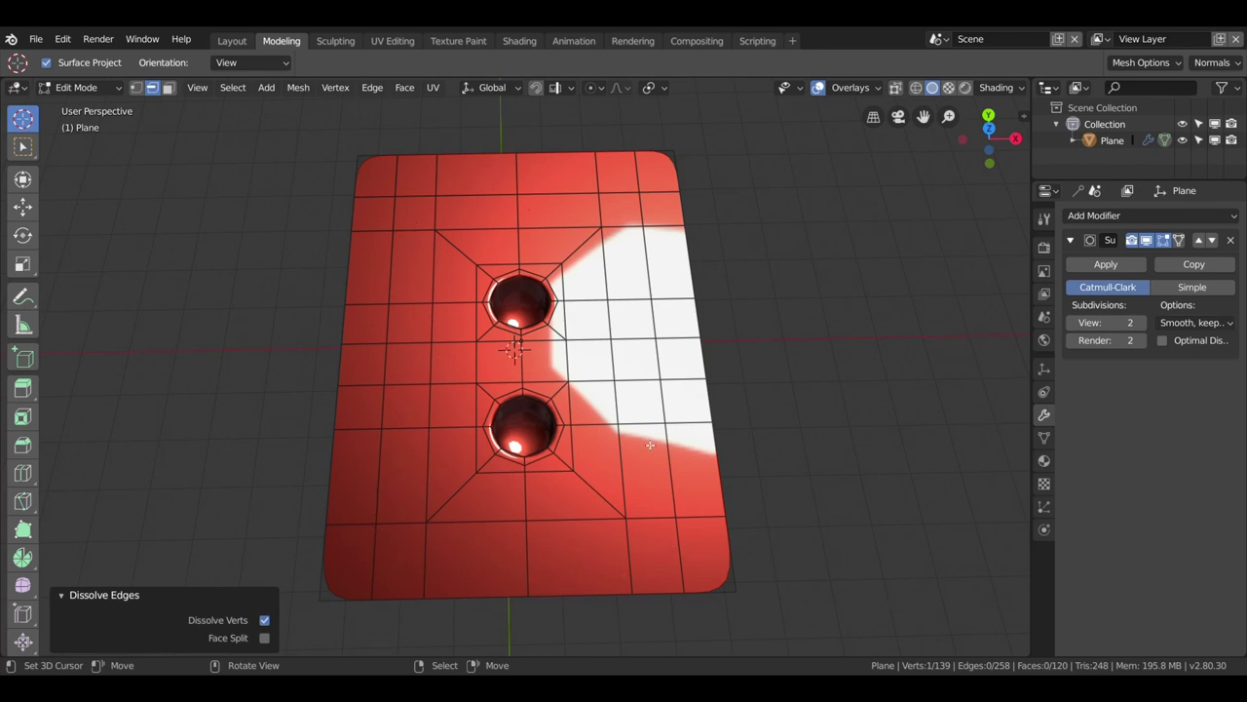
drag(650, 446, 483, 419)
drag(570, 428, 562, 459)
key(1)
scroll(up, 3)
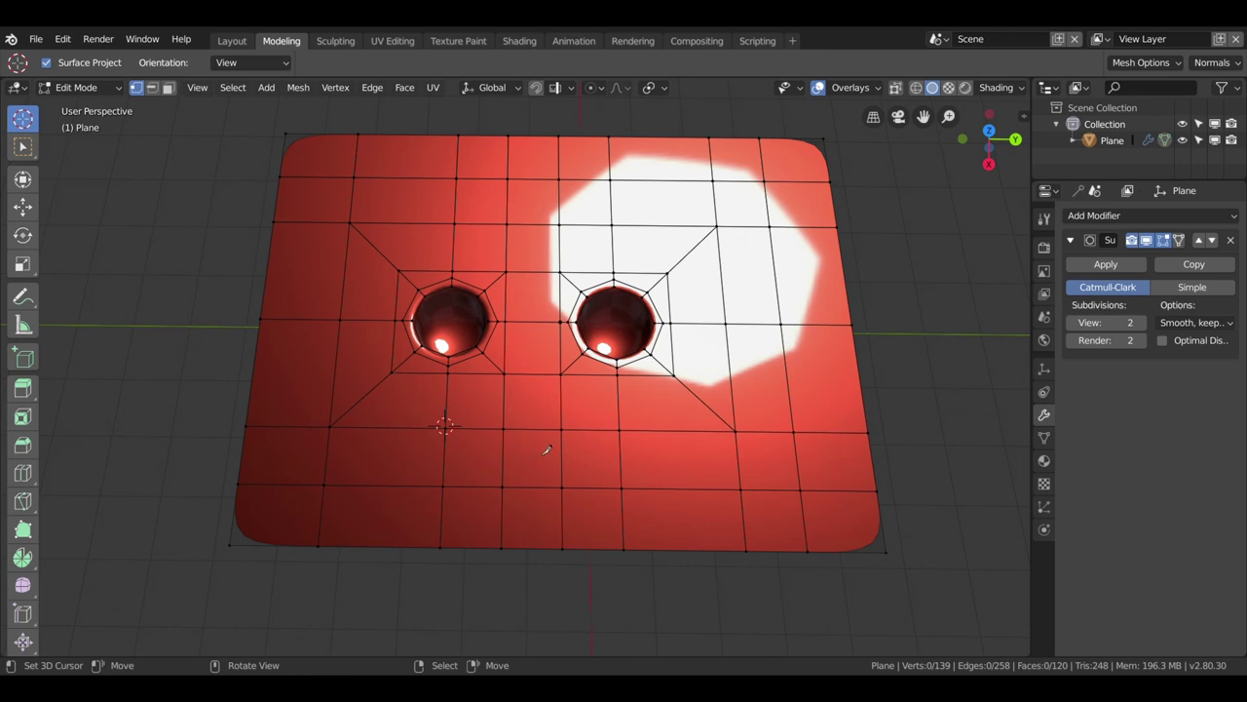
Step: Knife-cut new edges below the holes and two diagonals down from the top edge
key(k)
click(563, 430)
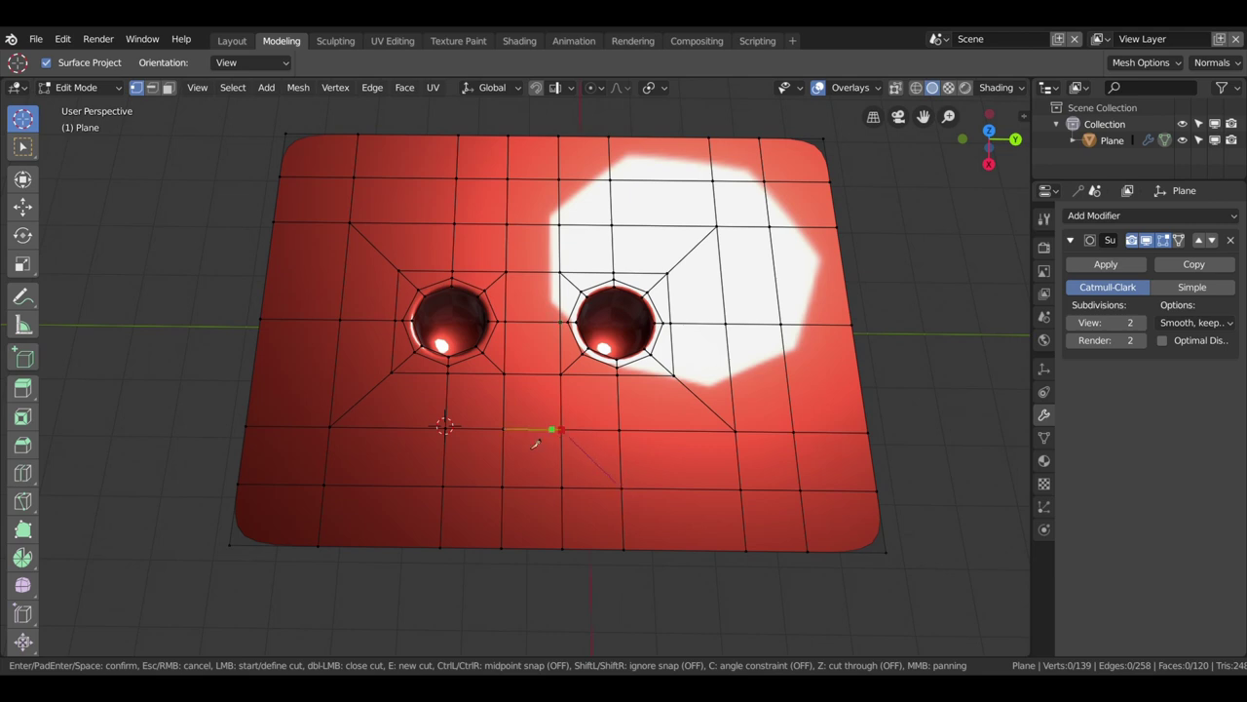
click(444, 486)
click(503, 430)
click(609, 179)
click(559, 225)
key(e)
click(457, 179)
click(507, 227)
key(Return)
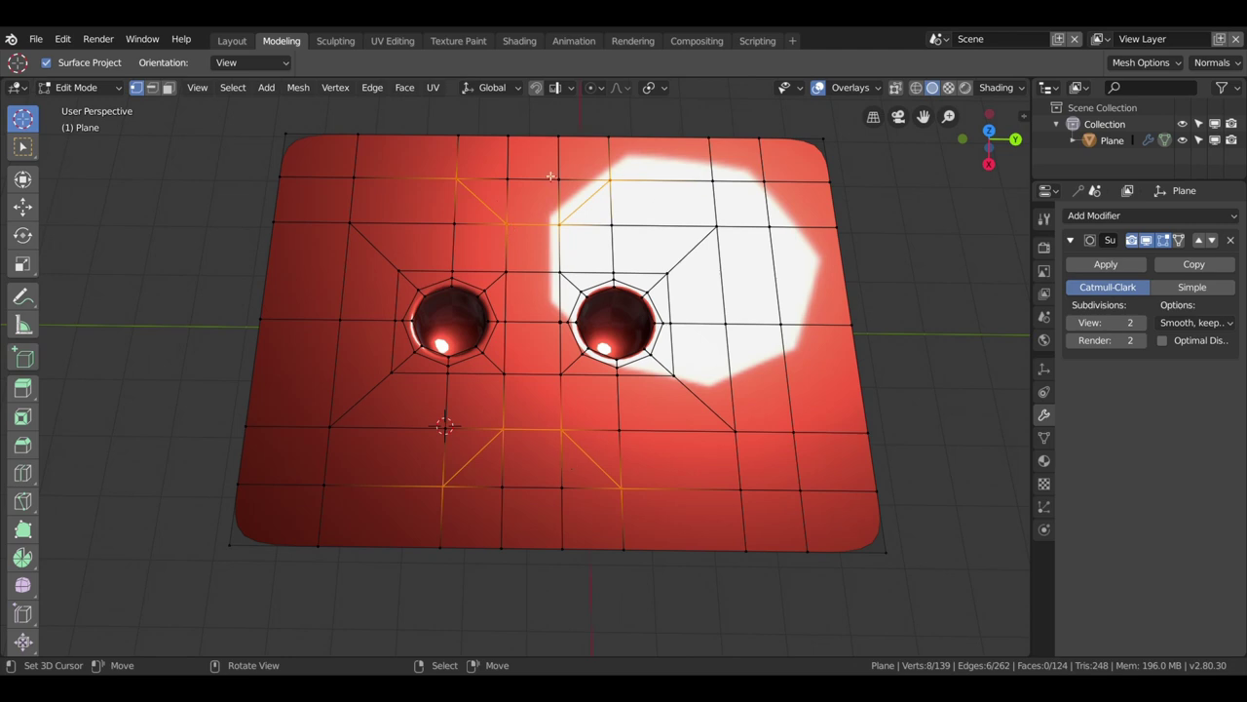
click(563, 483)
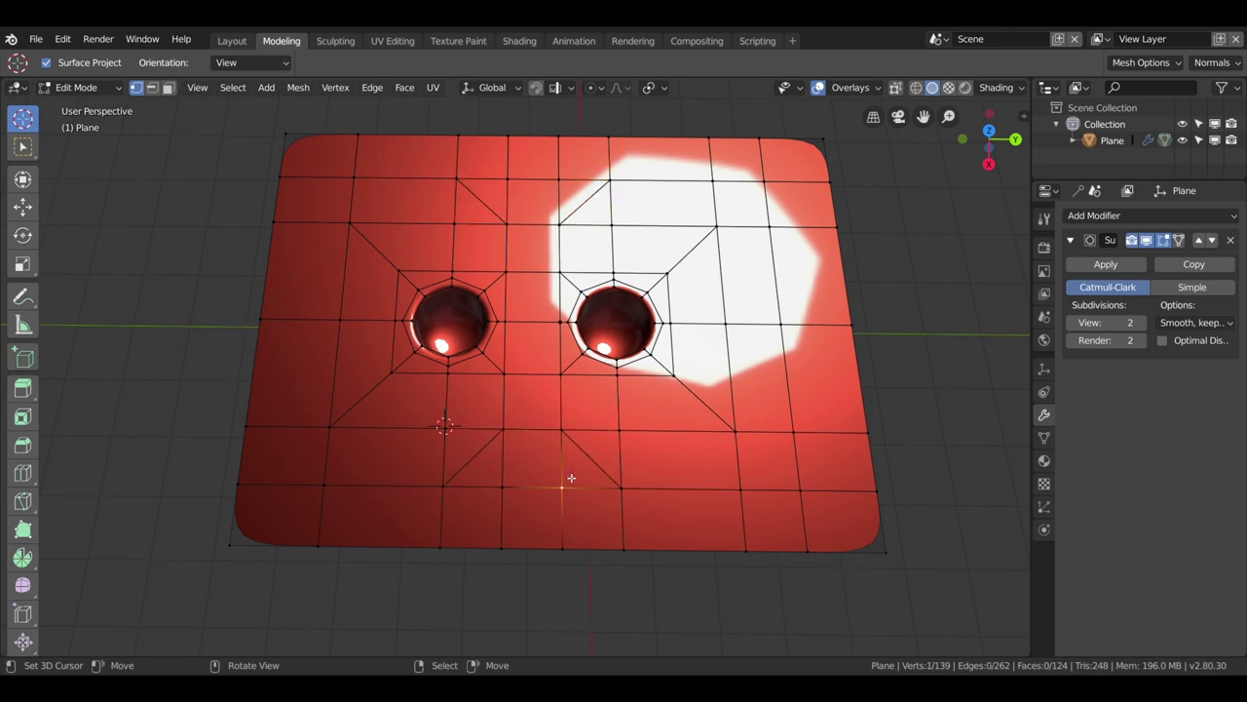
Step: Dissolve the eight extra edges below and above the cup holes
click(151, 91)
click(597, 431)
click(573, 464)
click(503, 450)
click(491, 431)
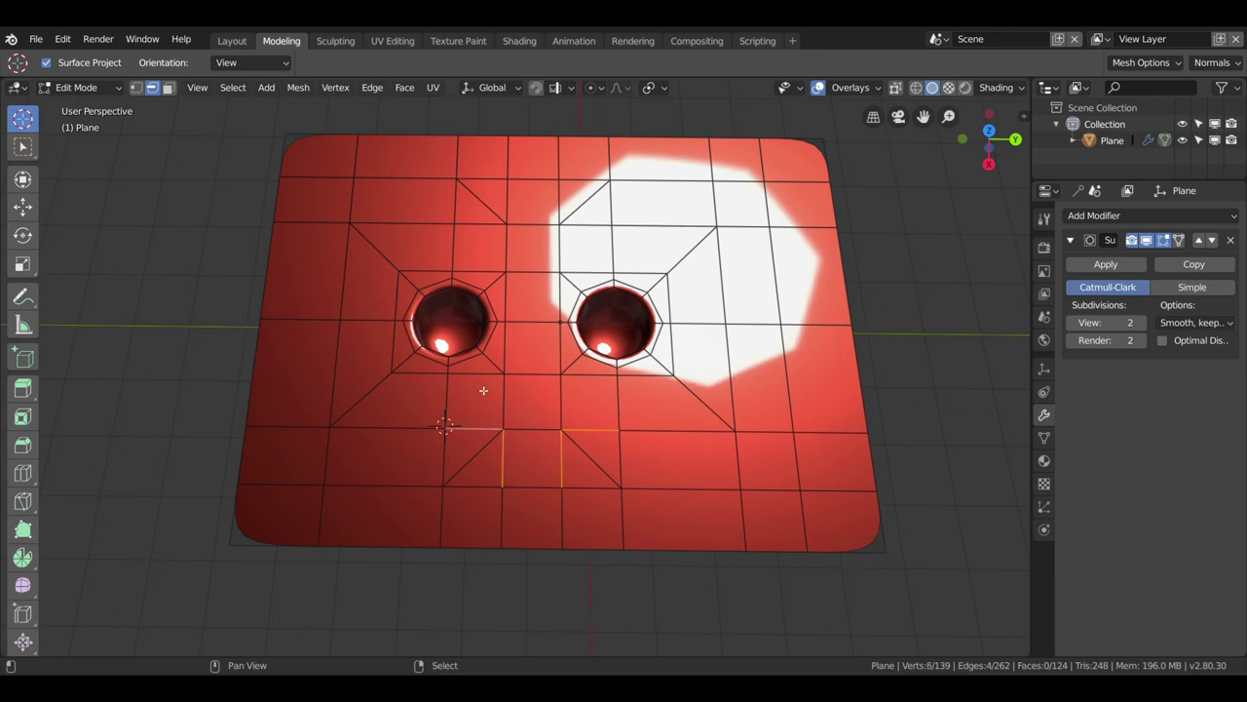
click(485, 227)
click(511, 194)
click(564, 198)
click(589, 234)
key(x)
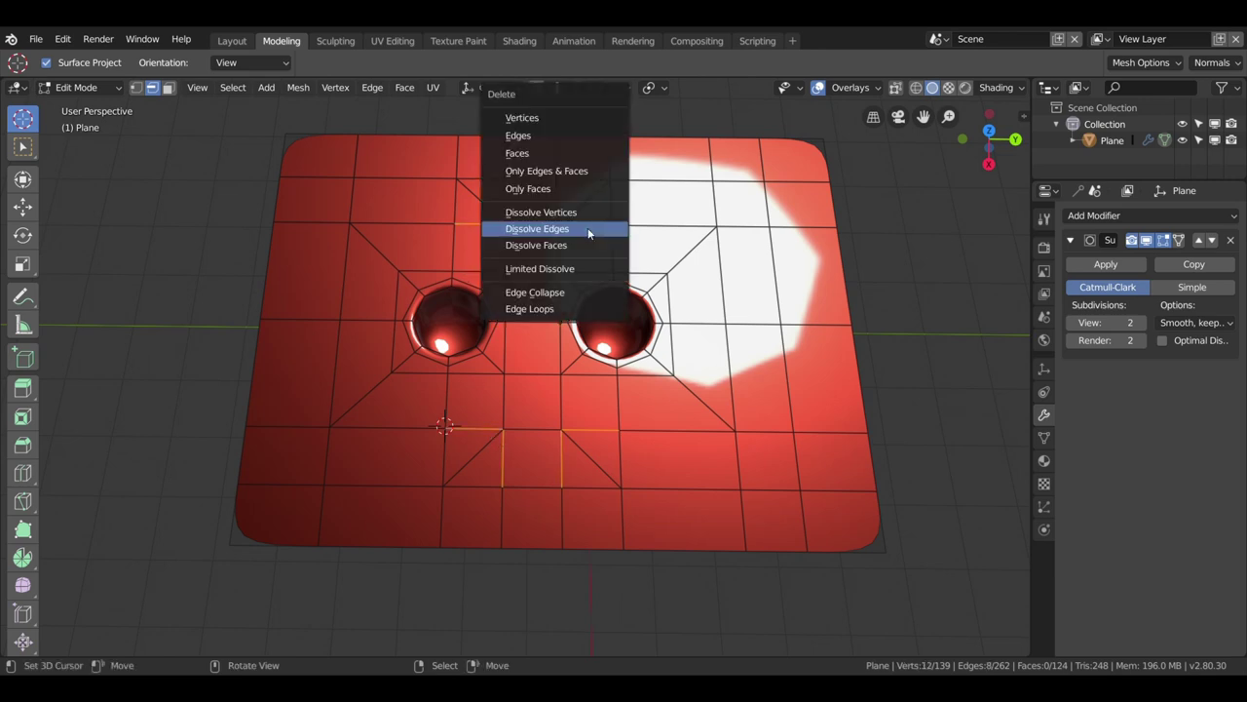
click(590, 230)
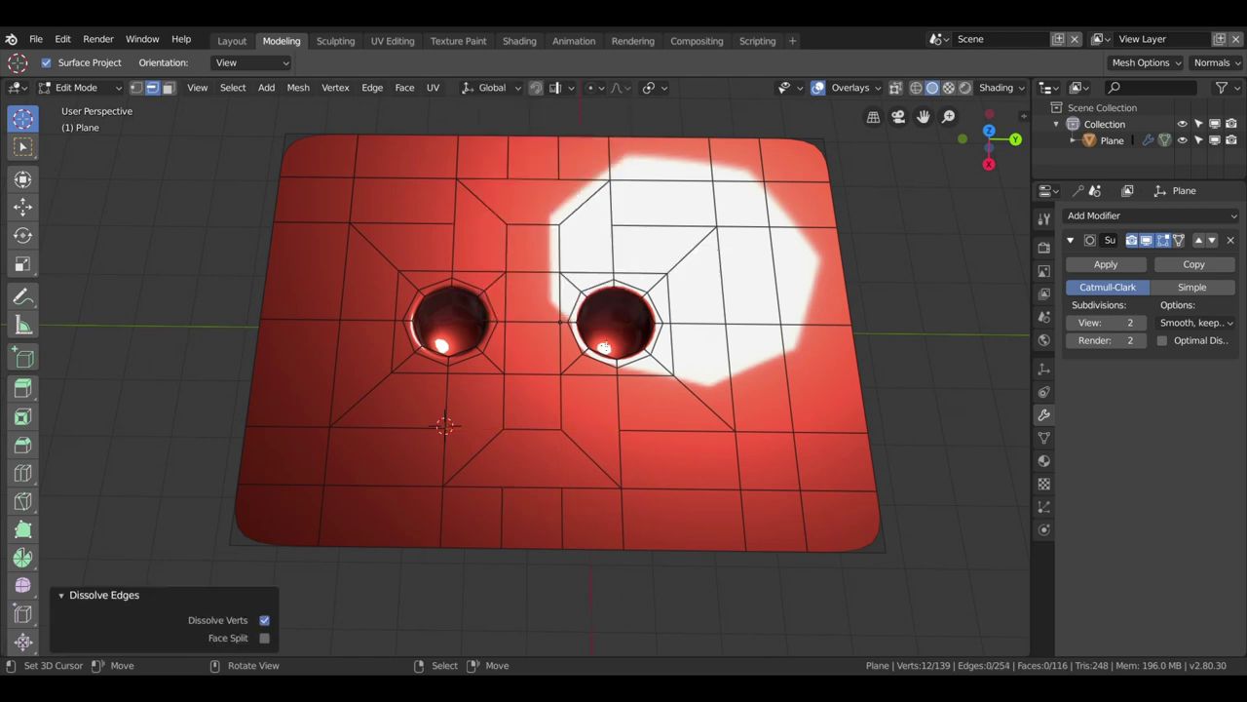
Step: Dissolve the four short edges at the top and bottom borders
click(568, 521)
click(514, 522)
click(512, 168)
click(569, 160)
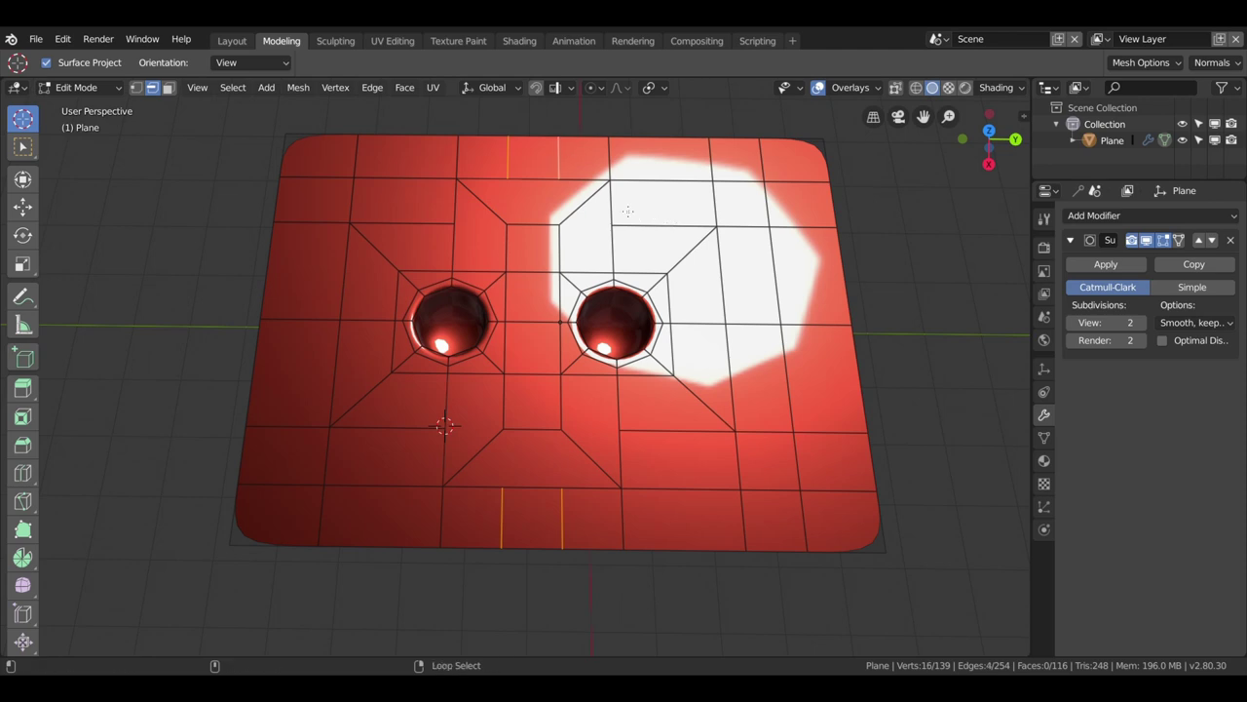
key(x)
click(614, 195)
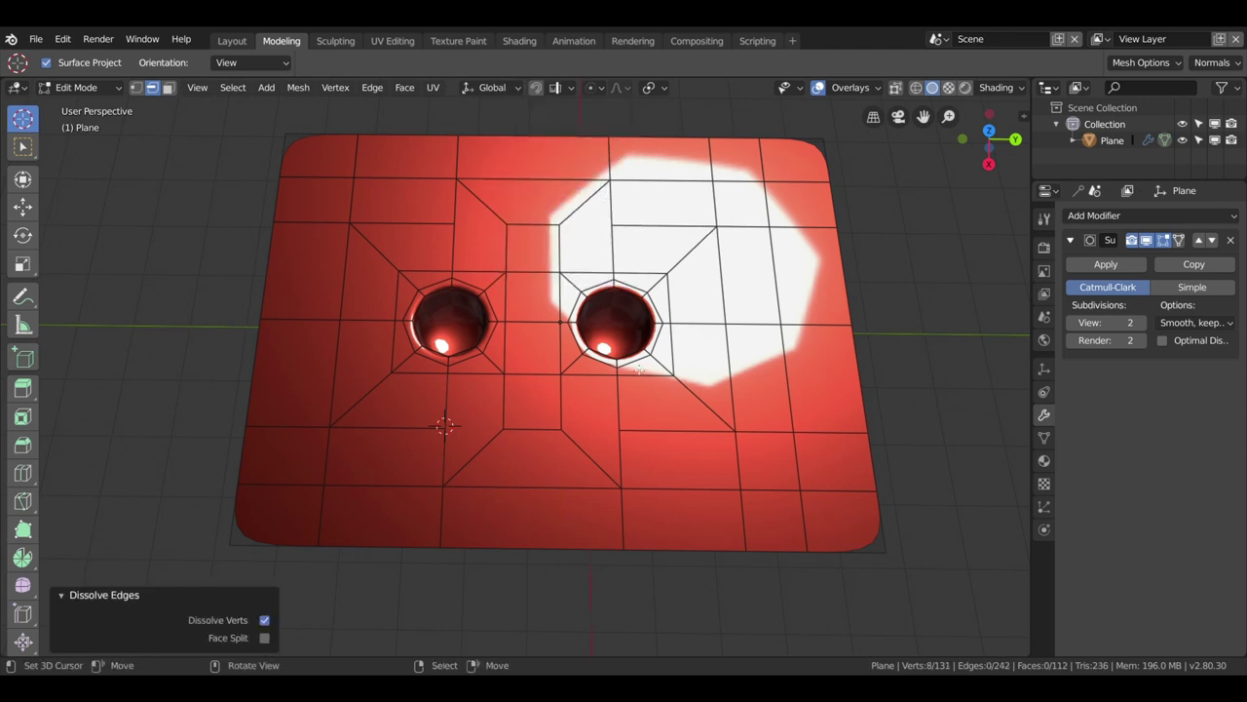
scroll(down, 3)
drag(593, 328, 585, 320)
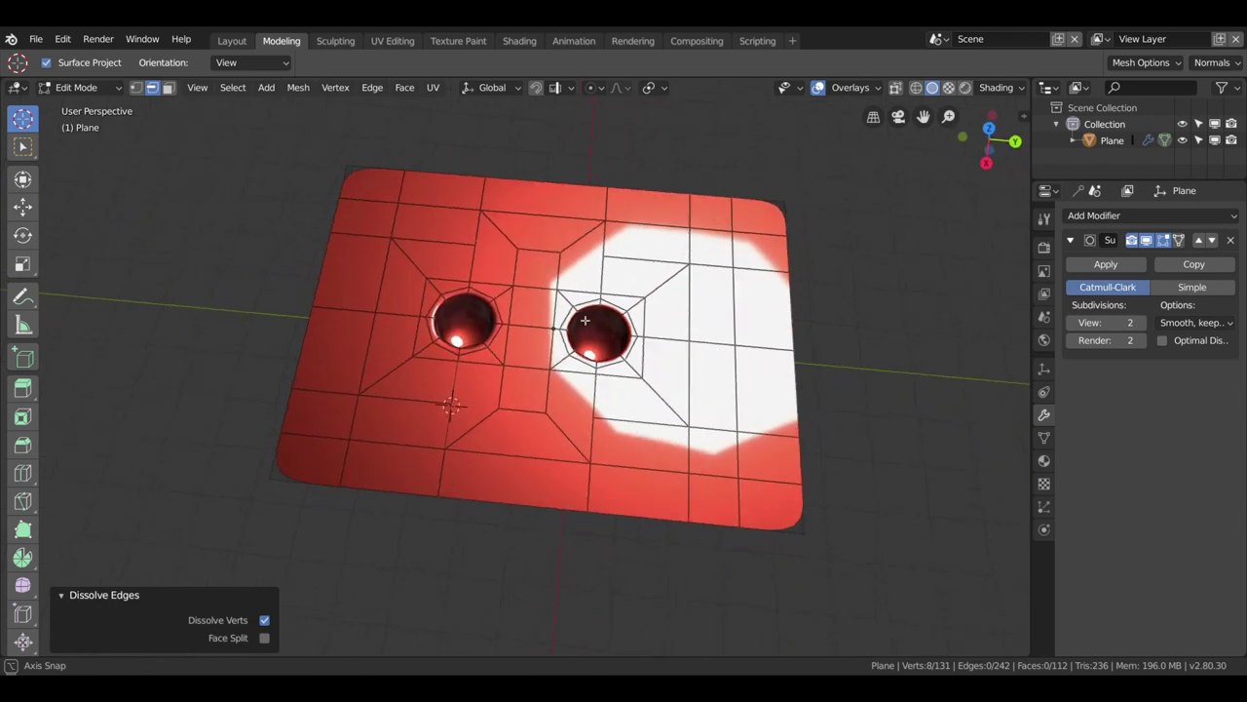
Step: Select the two horizontal edges above the left cup hole
drag(585, 320, 585, 320)
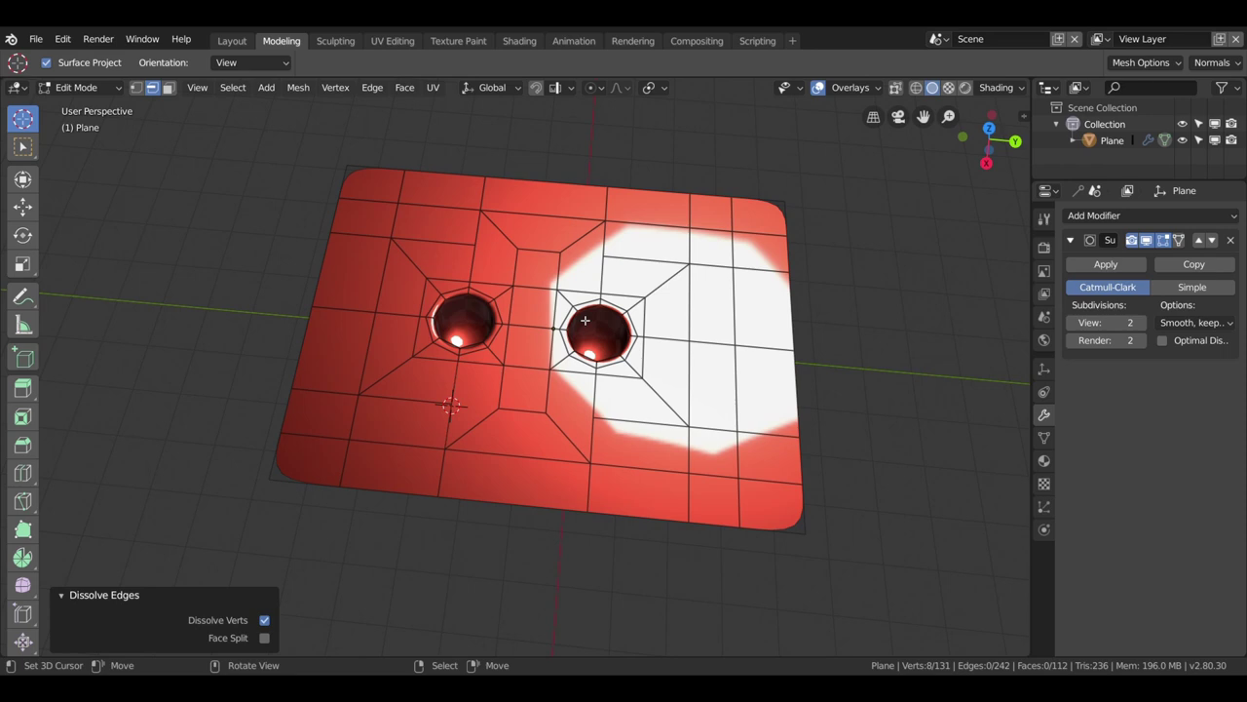
drag(511, 282, 512, 294)
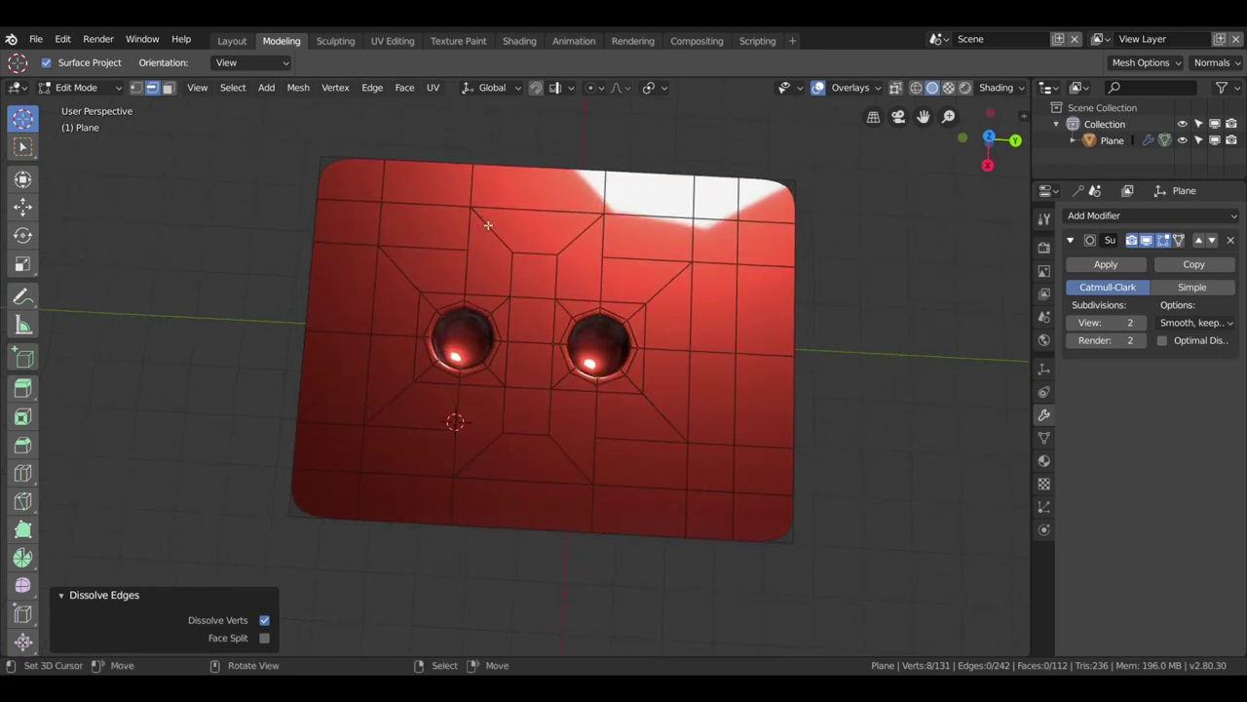
click(447, 248)
click(349, 235)
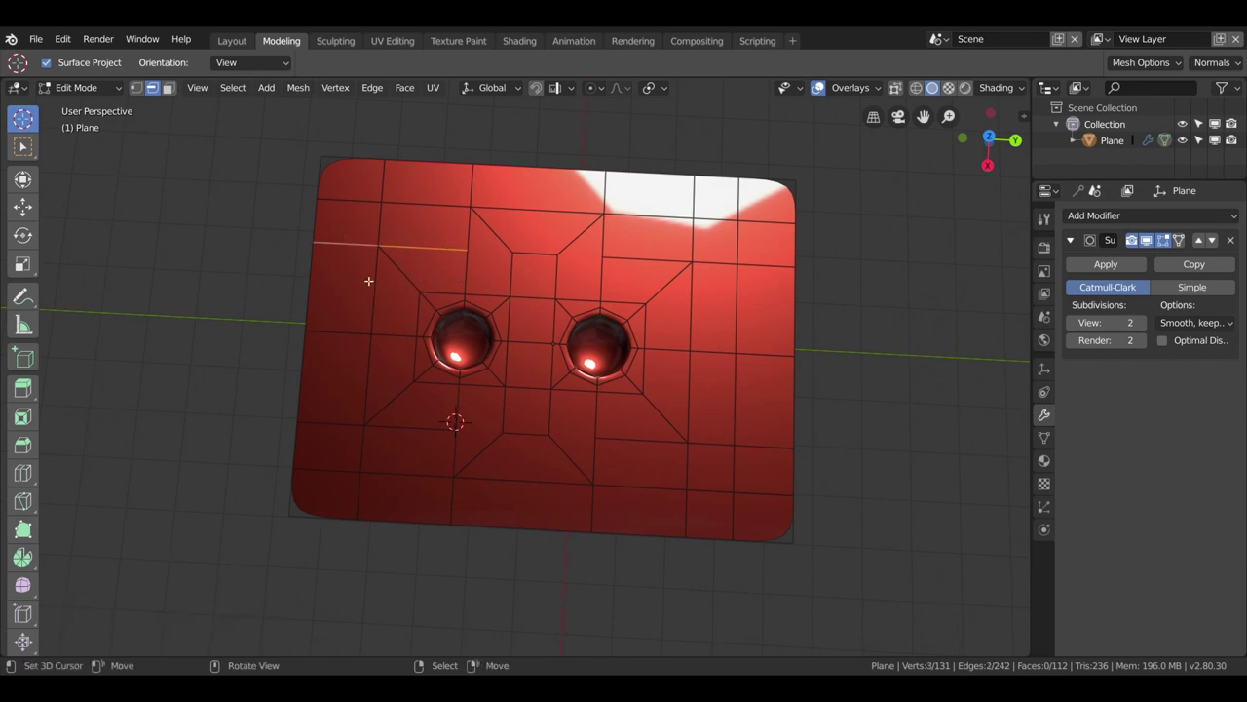
scroll(down, 3)
drag(526, 382, 368, 201)
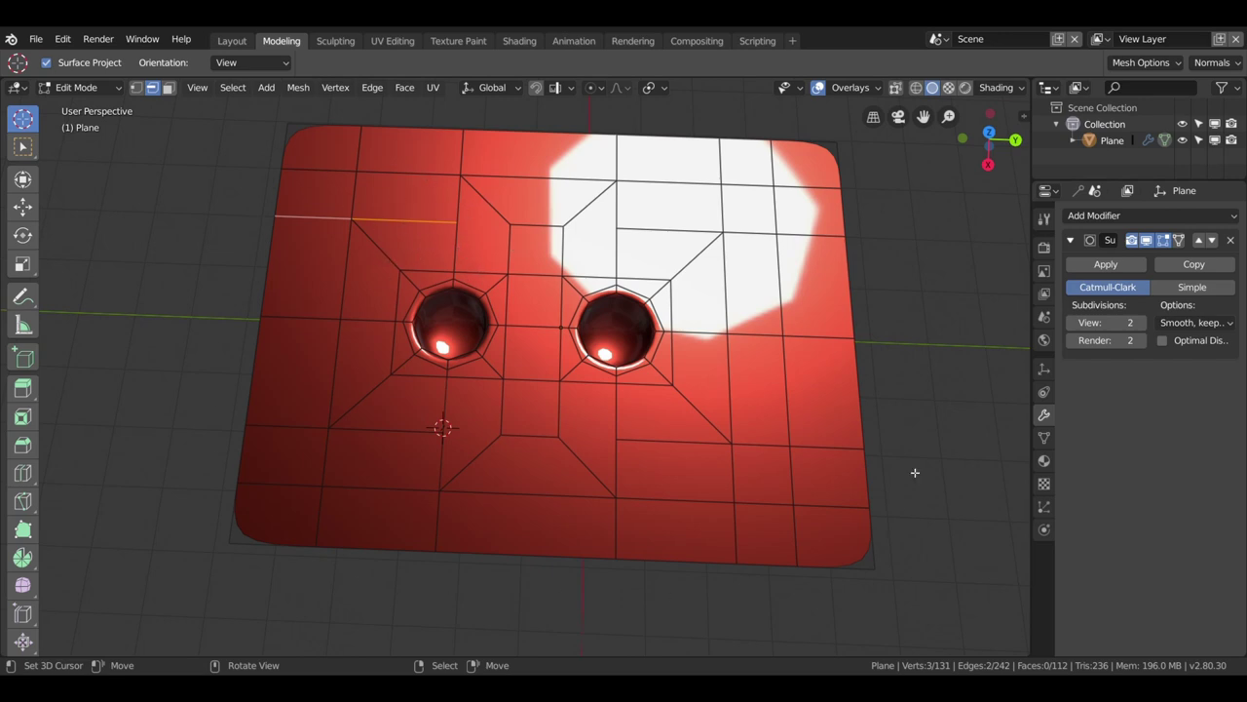
scroll(up, 3)
scroll(down, 3)
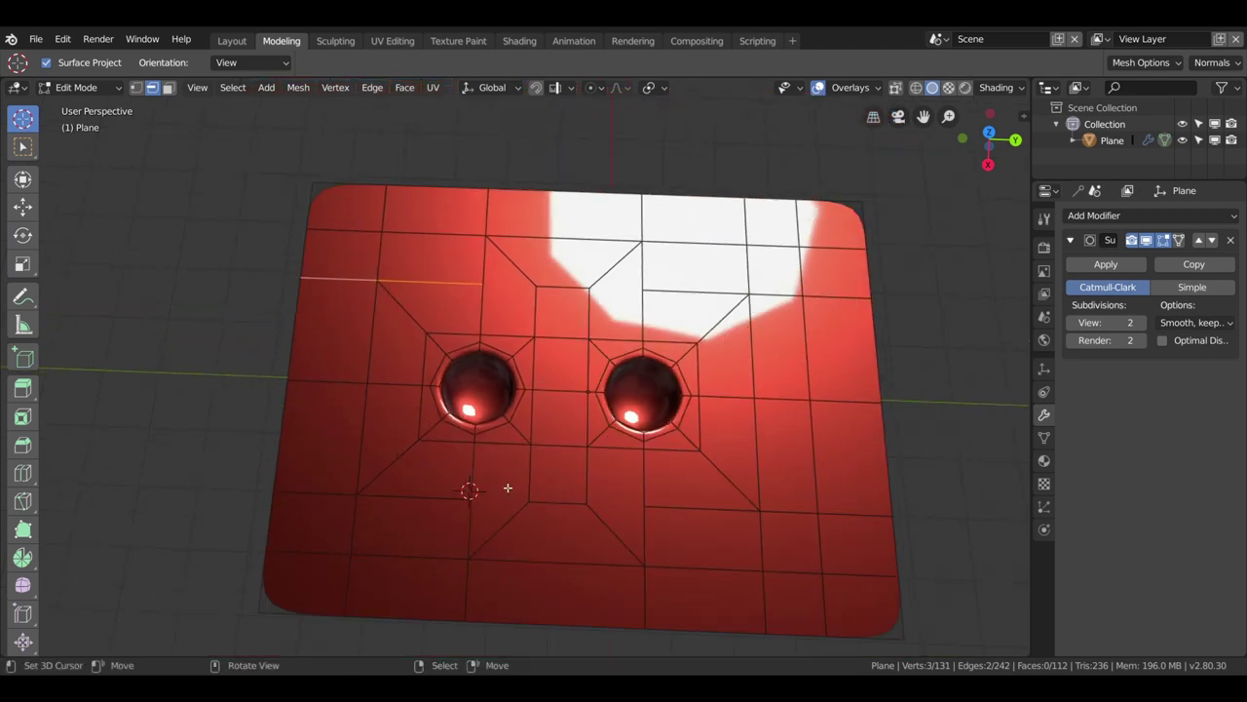
Step: Knife-cut a diagonal from the left hole's upper corner up-left, then dissolve the replaced edges
key(k)
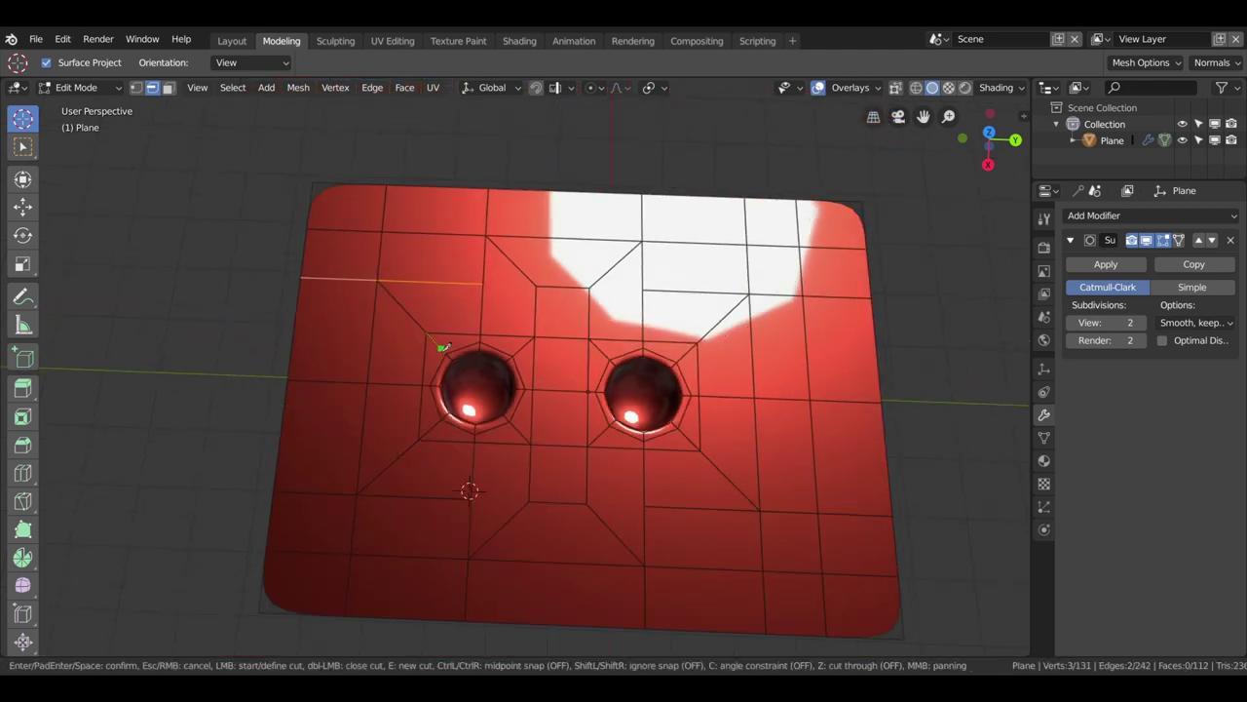
click(426, 332)
click(384, 232)
key(Return)
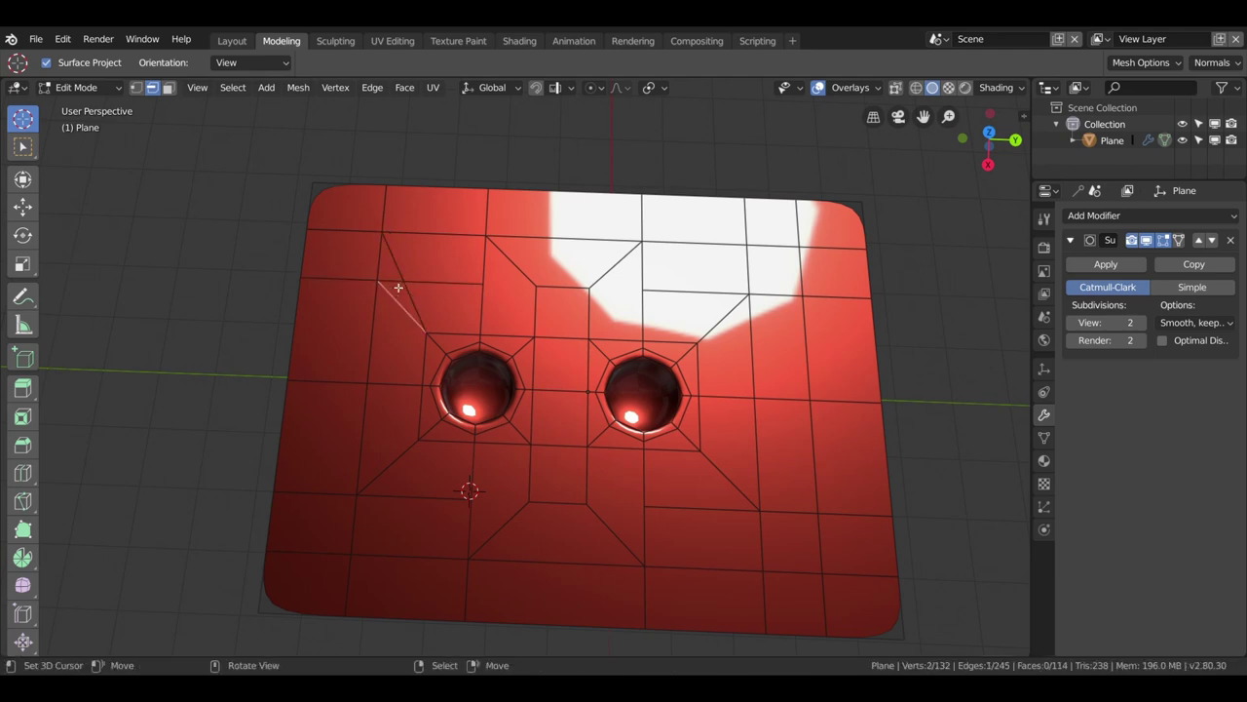
click(353, 278)
key(x)
click(352, 279)
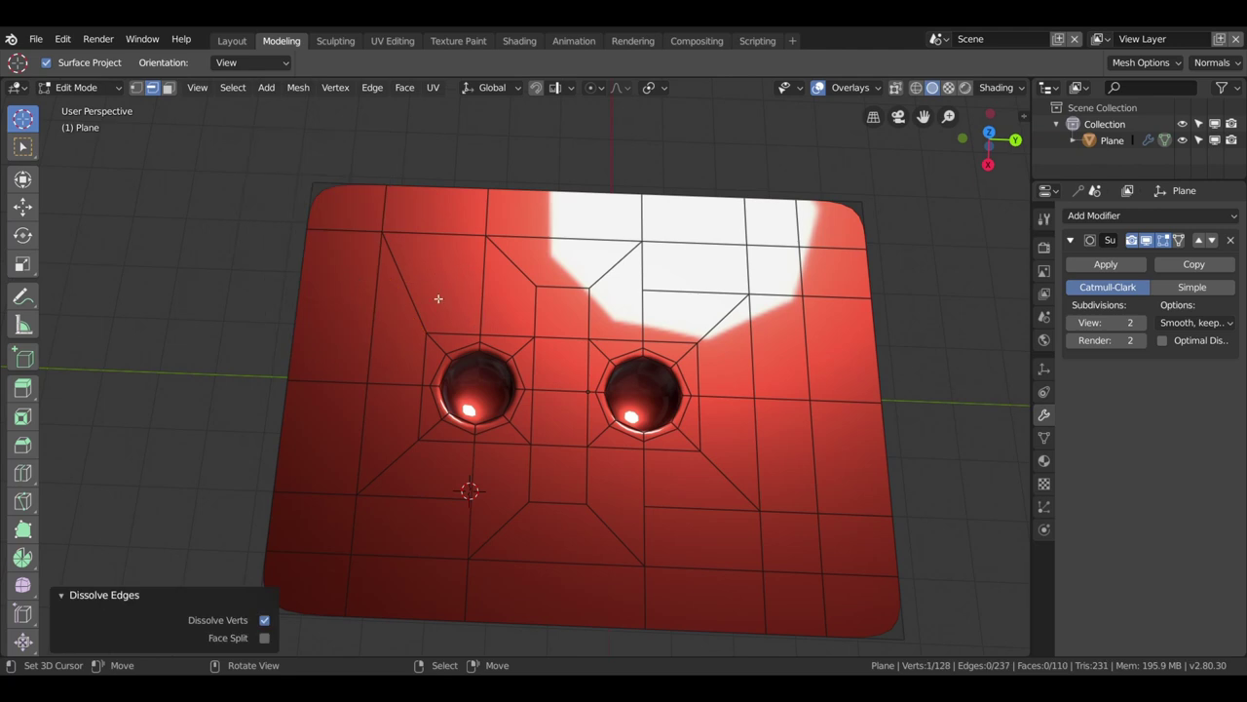
drag(451, 436, 453, 328)
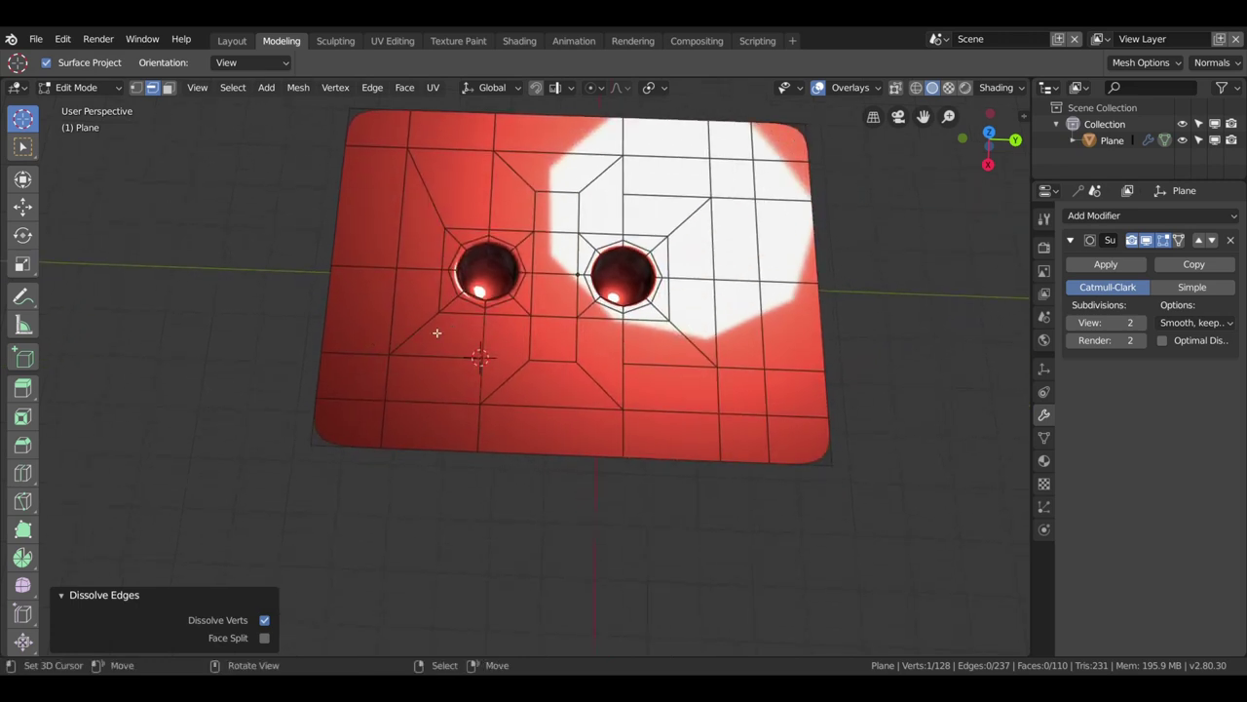
Step: Knife a diagonal from the left hole's lower corner and dissolve the two horizontal edges it replaces
key(k)
click(386, 398)
click(441, 312)
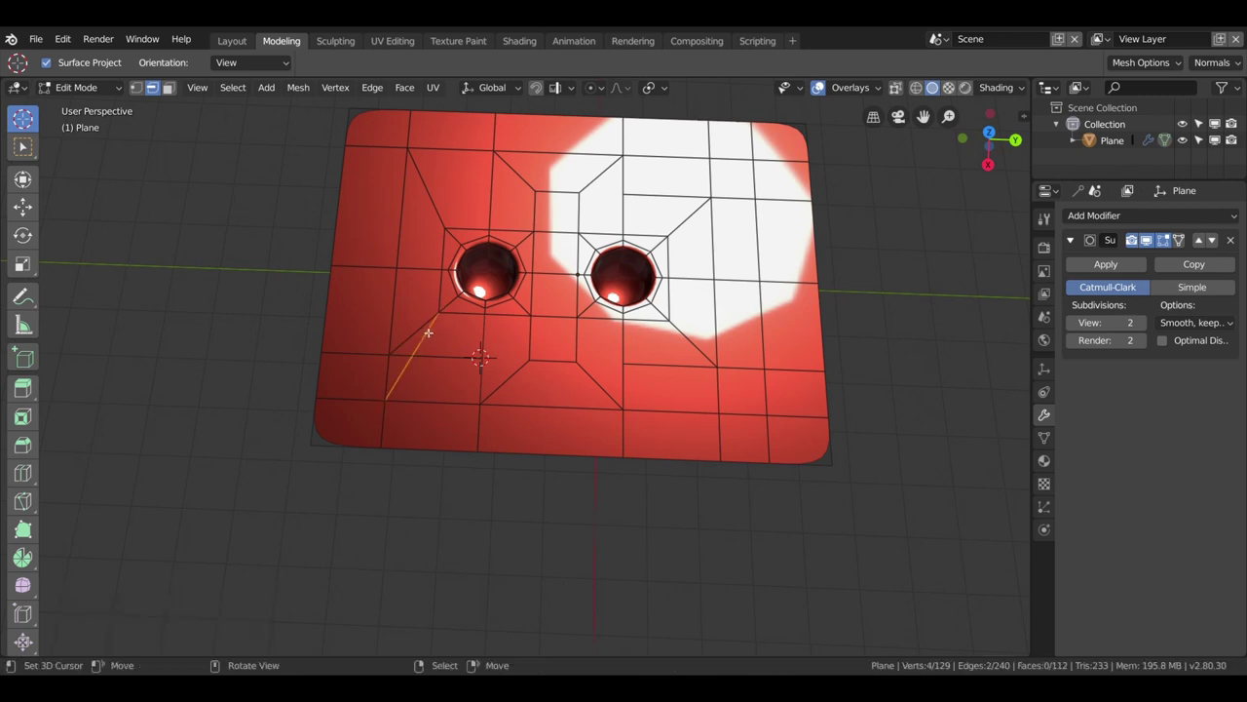
key(Return)
click(342, 357)
click(405, 337)
key(x)
click(404, 335)
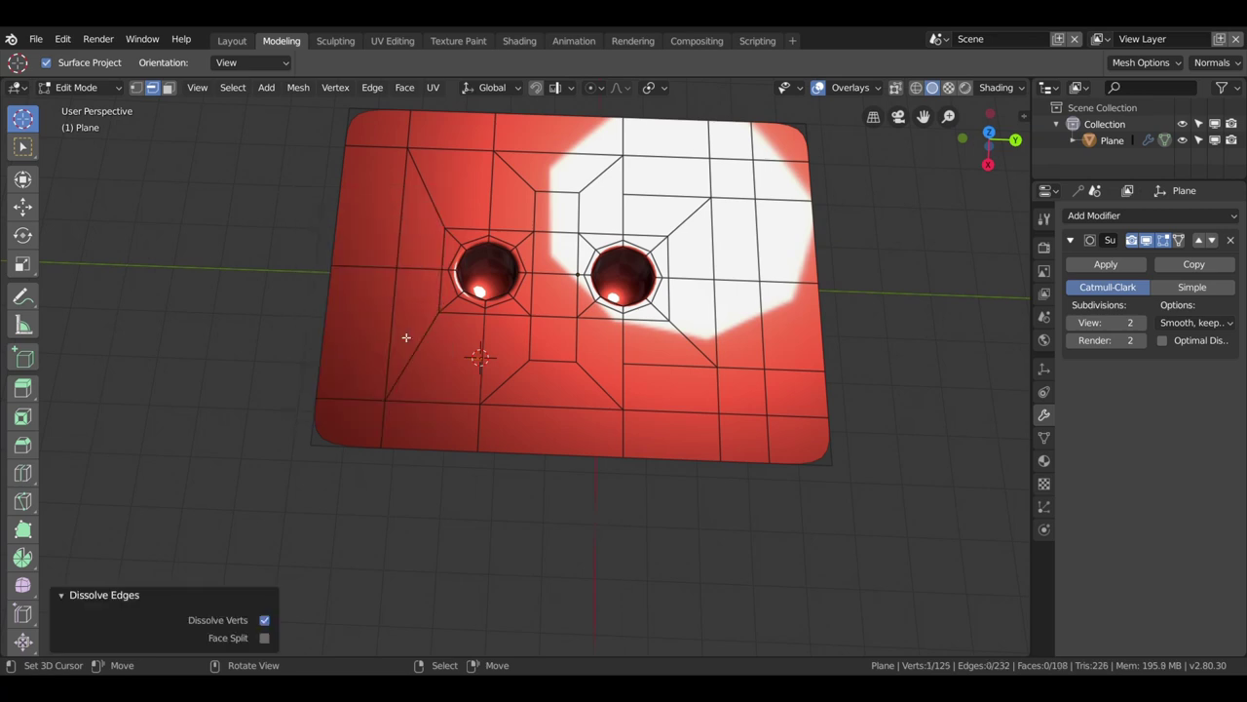
Step: Knife diagonal cuts from the right hole's upper and lower corners toward the plane's right corners
drag(415, 212, 601, 312)
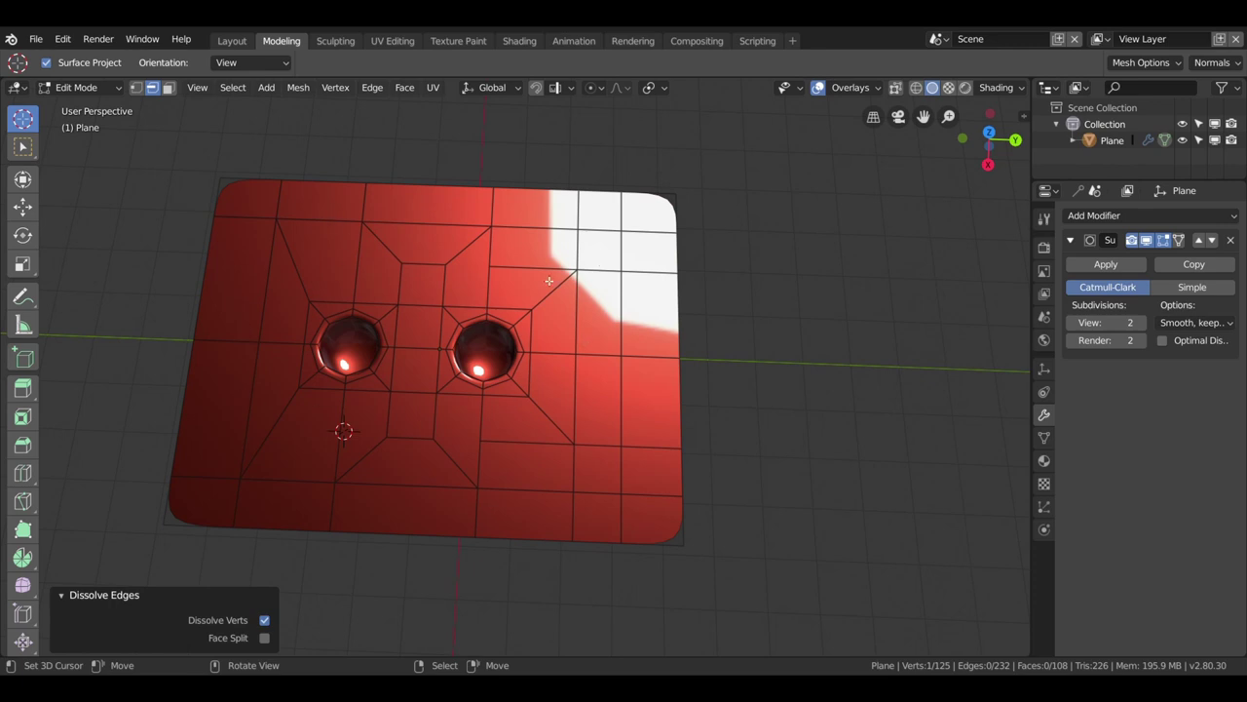
drag(556, 334, 559, 302)
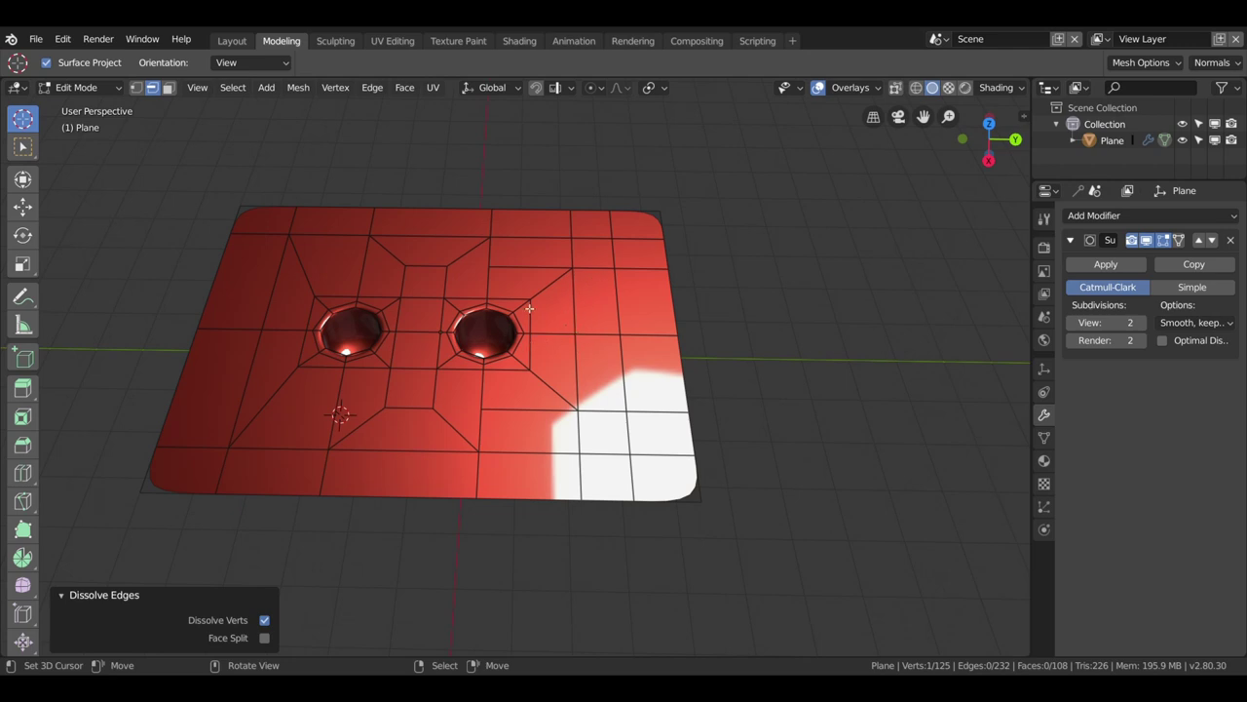
drag(504, 267, 580, 286)
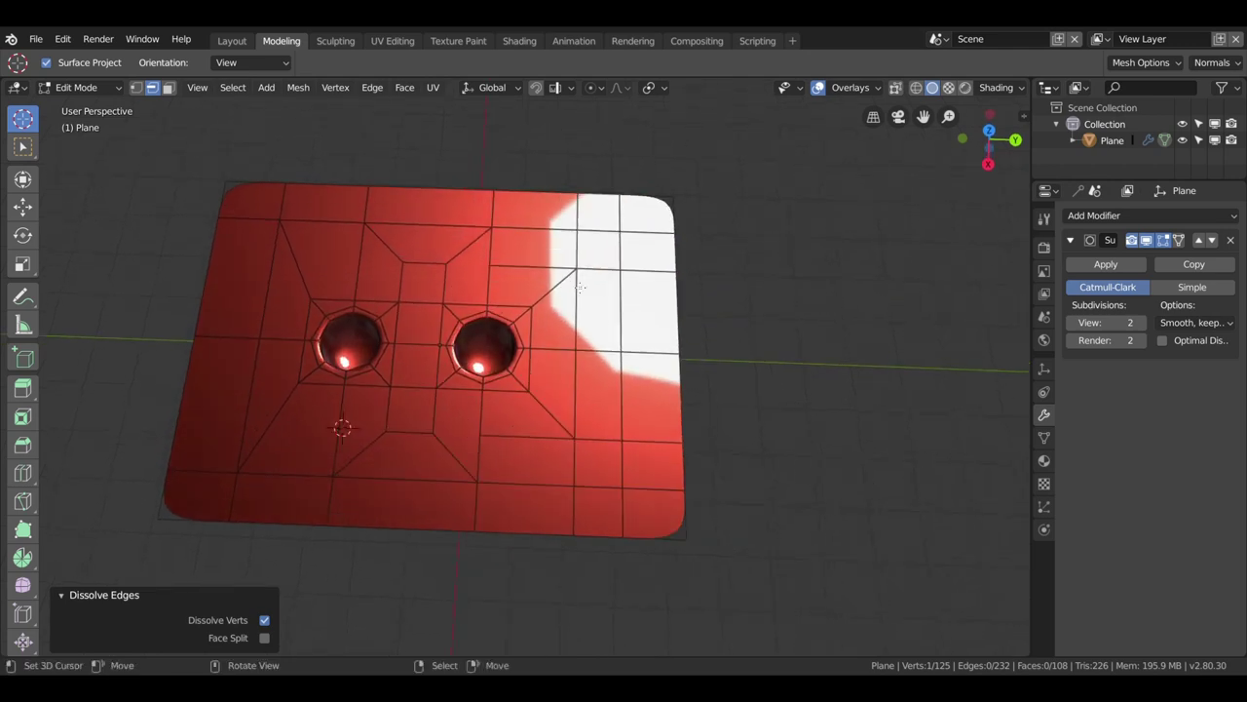
key(k)
click(533, 308)
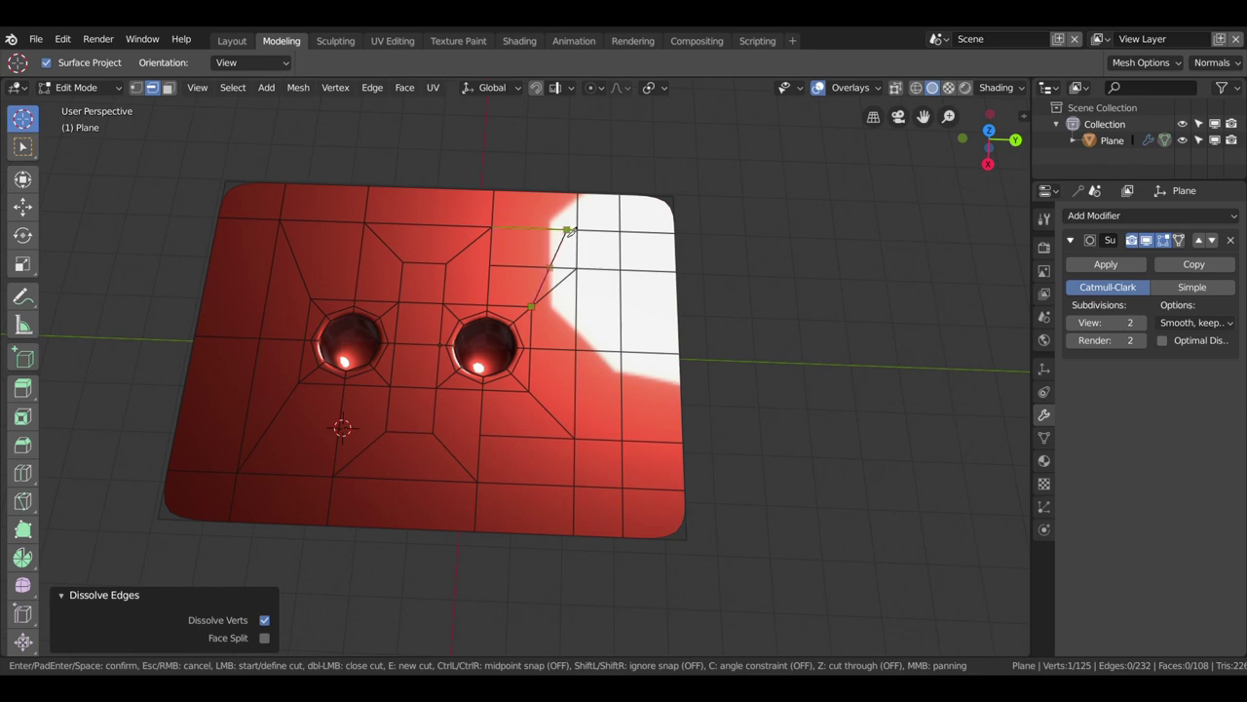
click(576, 235)
key(Return)
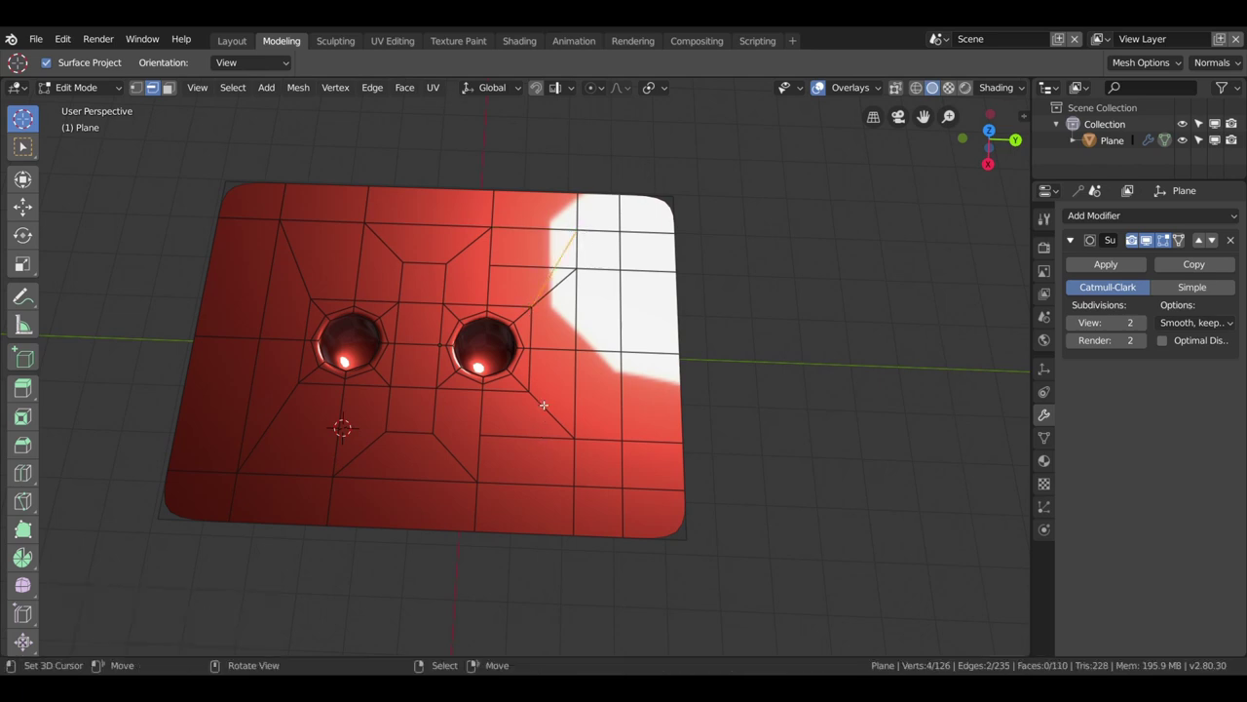
key(k)
click(527, 392)
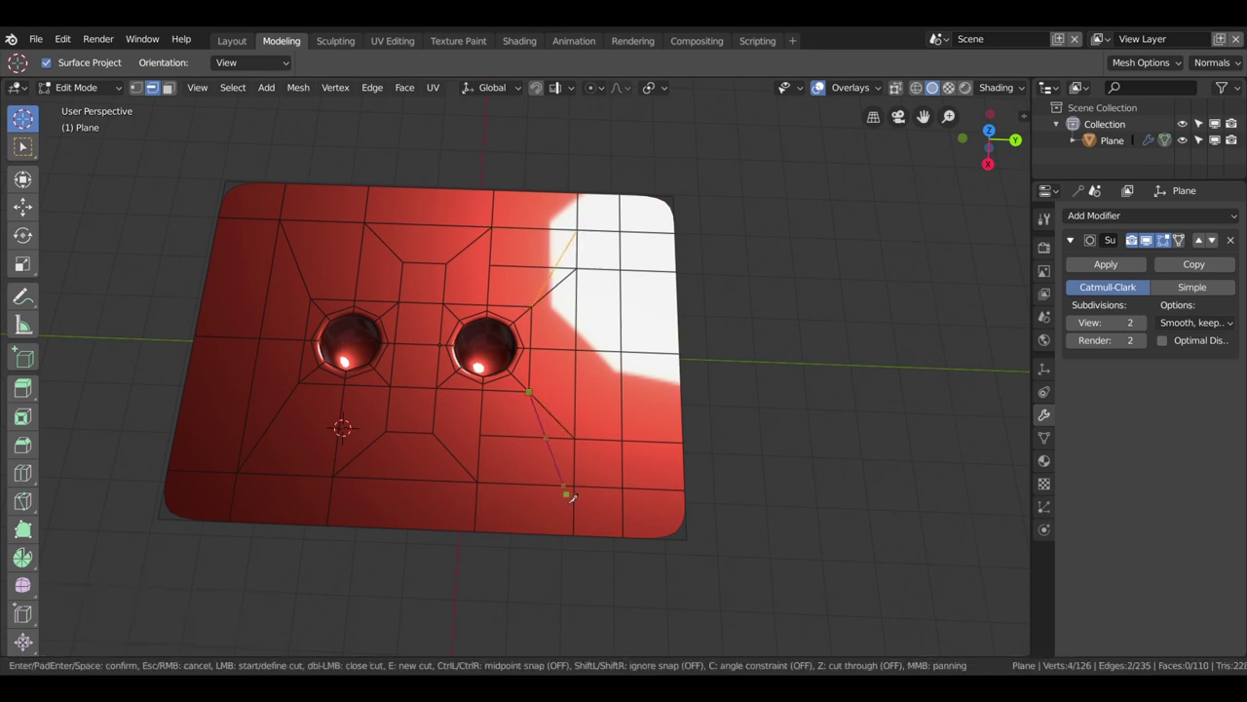
click(574, 487)
key(Return)
Step: Dissolve the two redundant edges and the lower-right horizontal loop, then check the result from top view
click(571, 284)
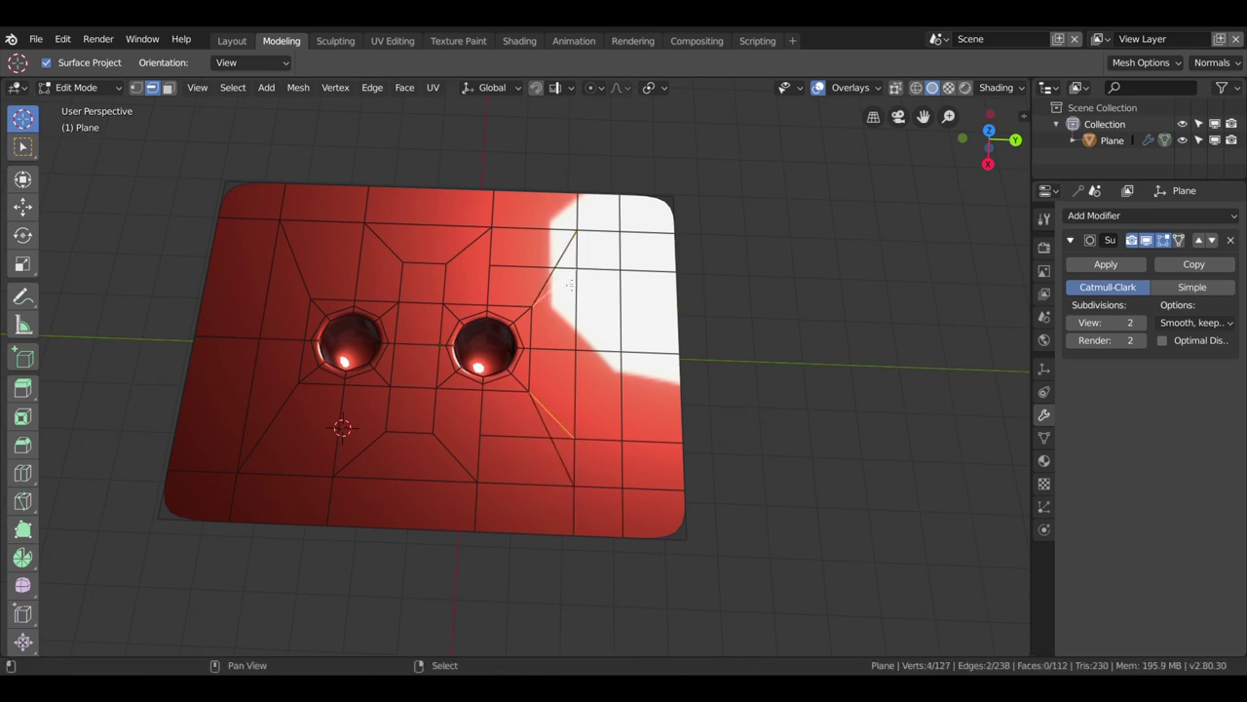
key(x)
click(566, 278)
click(514, 440)
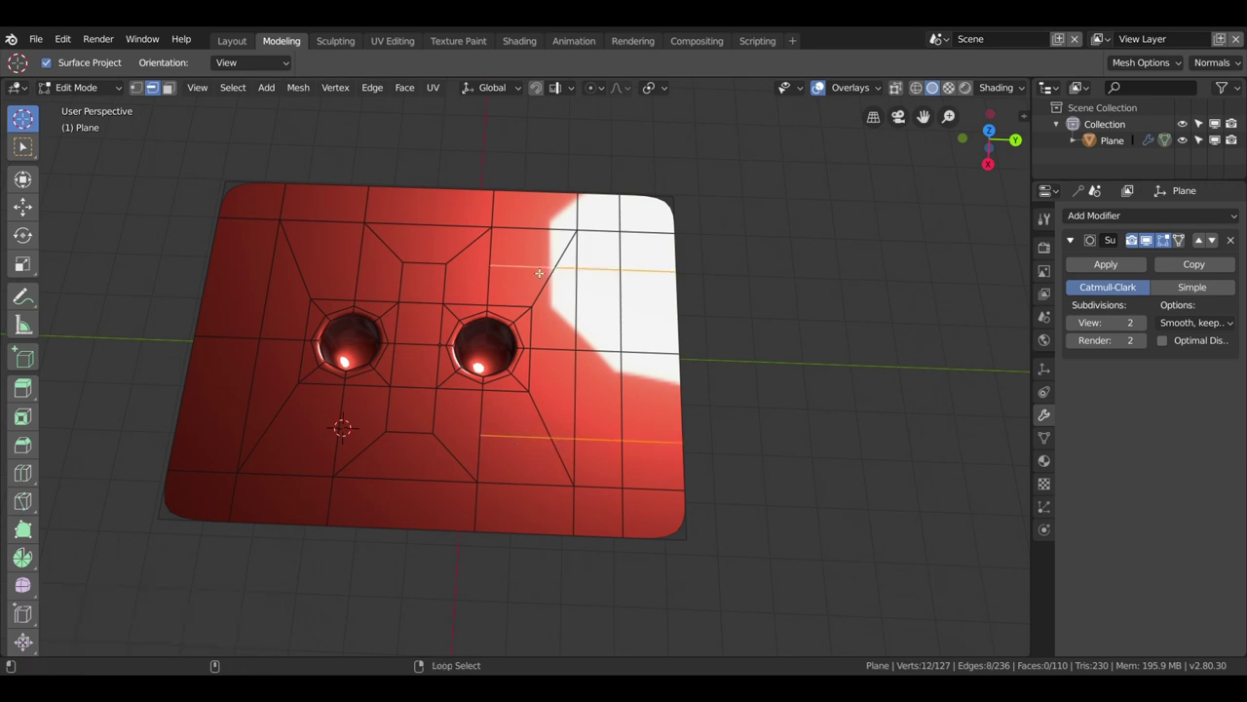
key(x)
click(541, 272)
drag(605, 478, 541, 383)
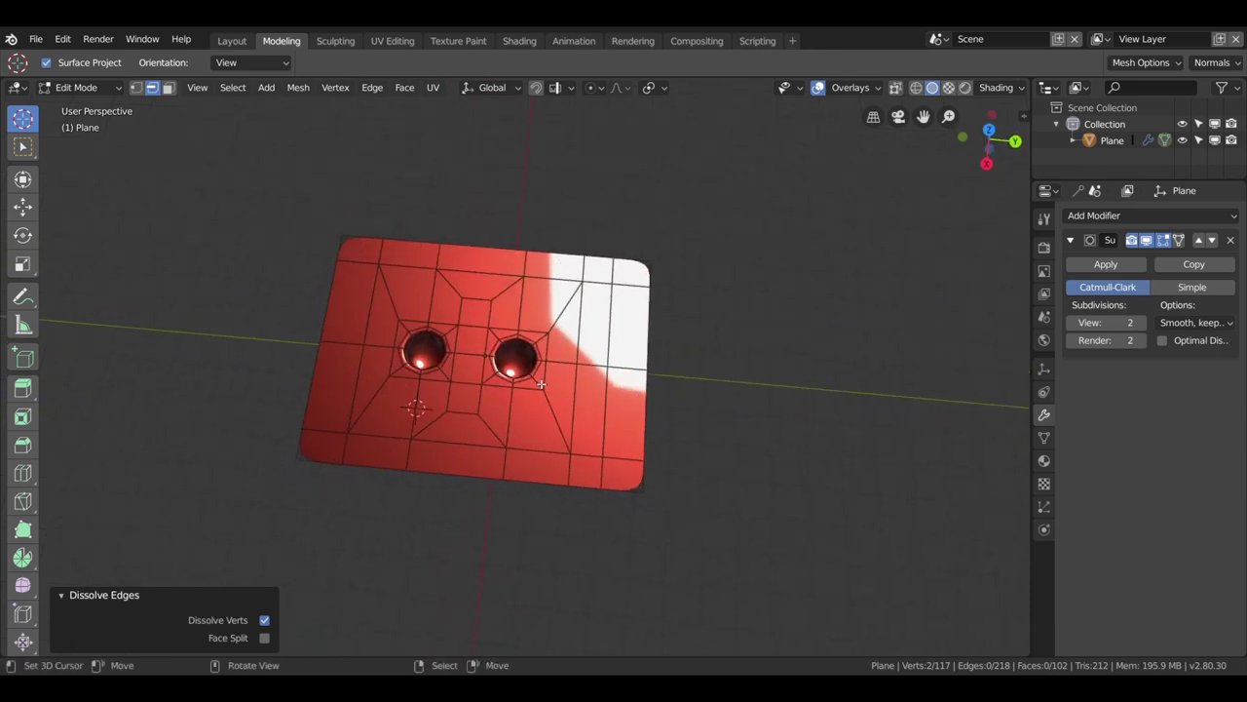
key(KP_7)
drag(550, 441, 574, 345)
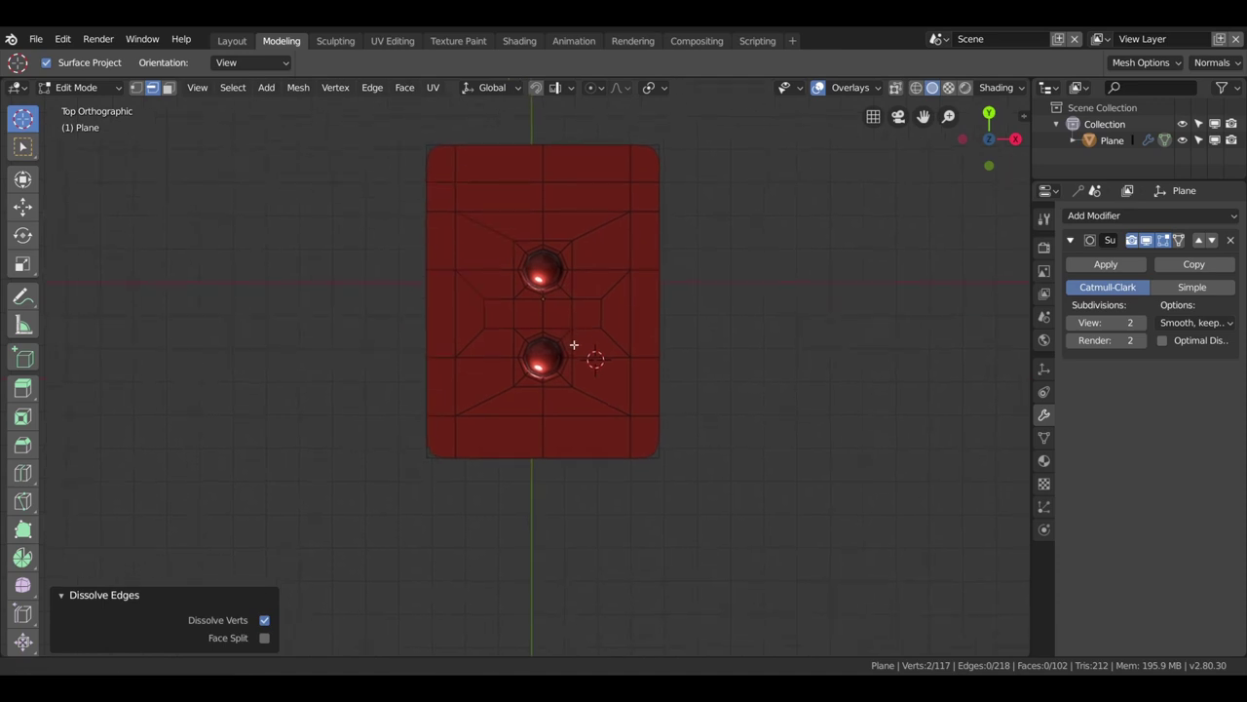
scroll(up, 3)
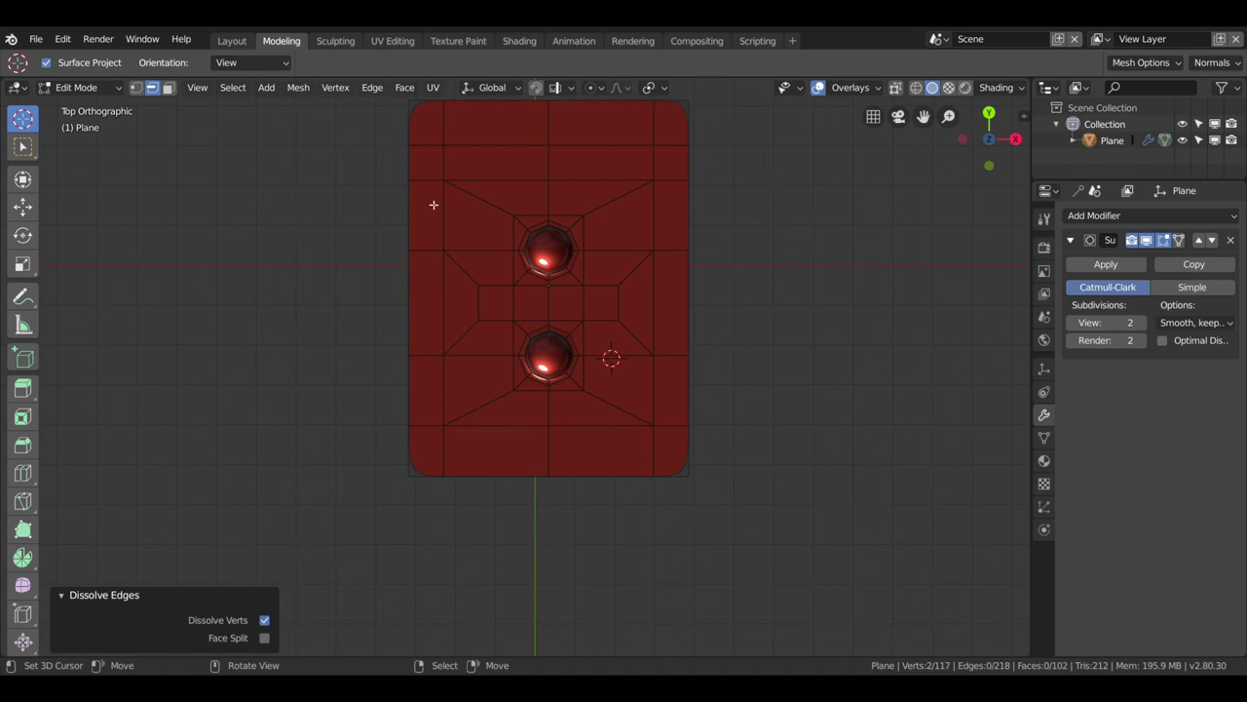
drag(444, 439, 448, 382)
Step: Extrude the plane's four border edge loops straight up along Z into walls
click(618, 427)
click(729, 340)
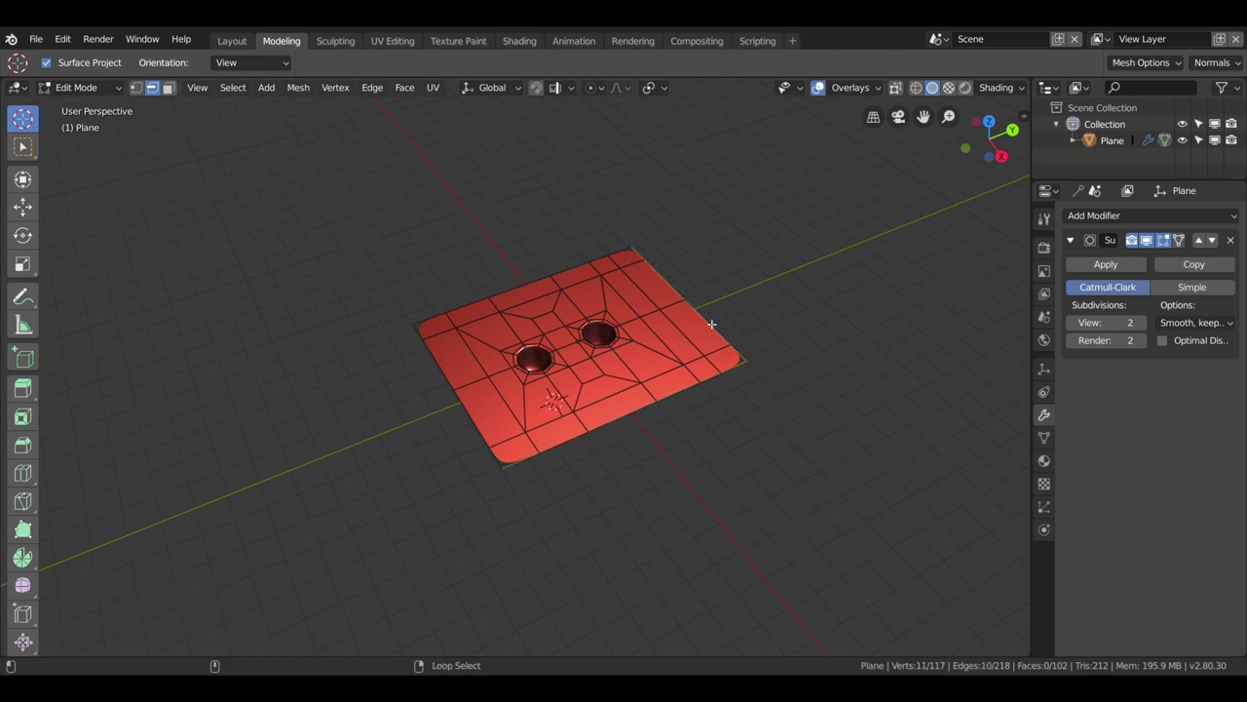
click(529, 287)
click(446, 378)
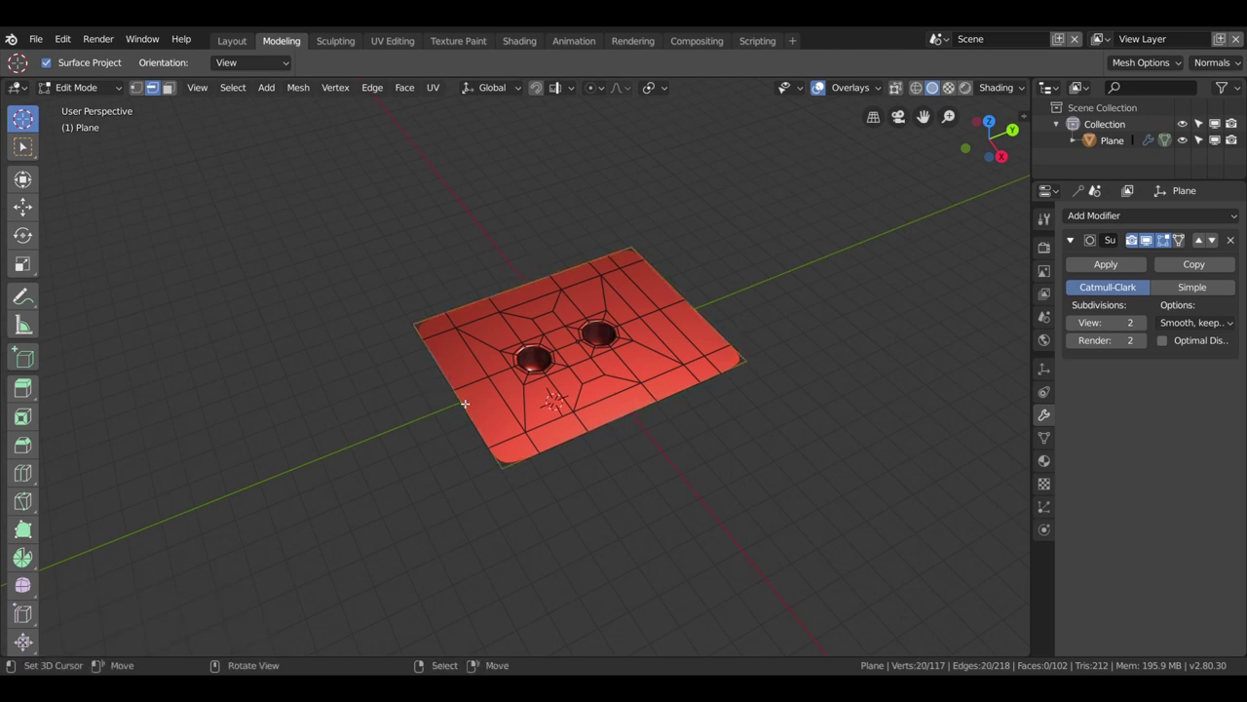
key(e)
key(z)
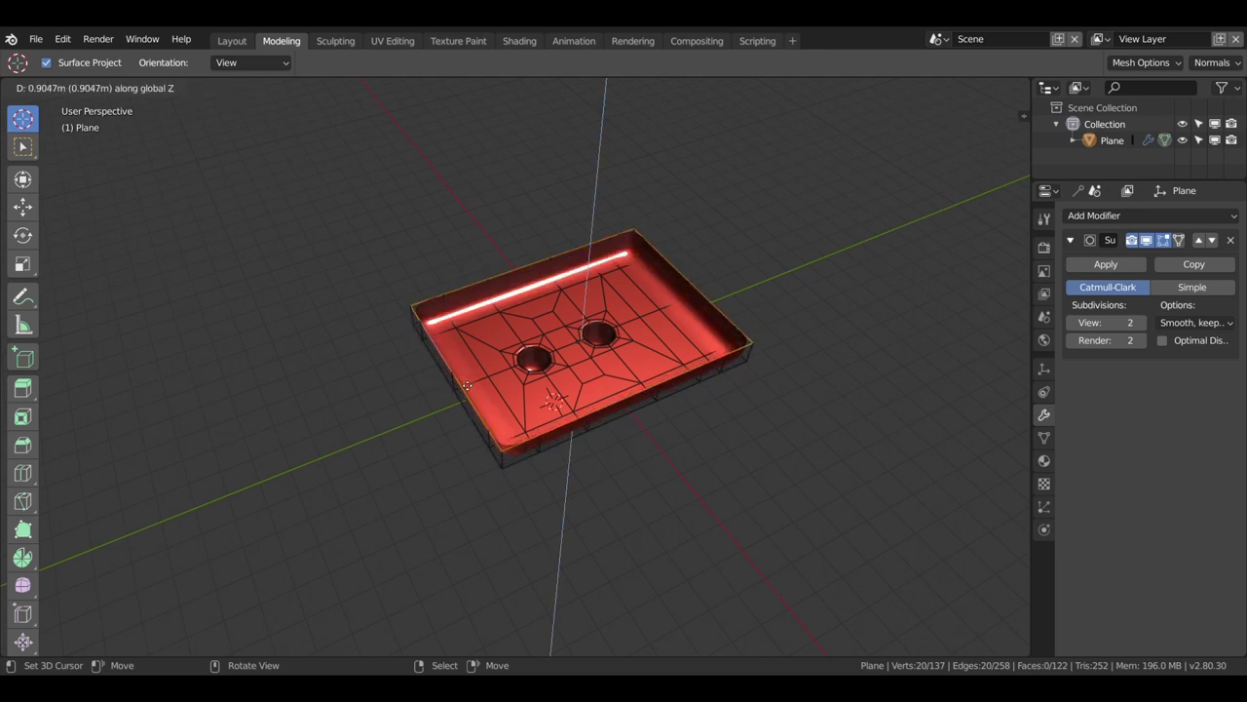
click(468, 382)
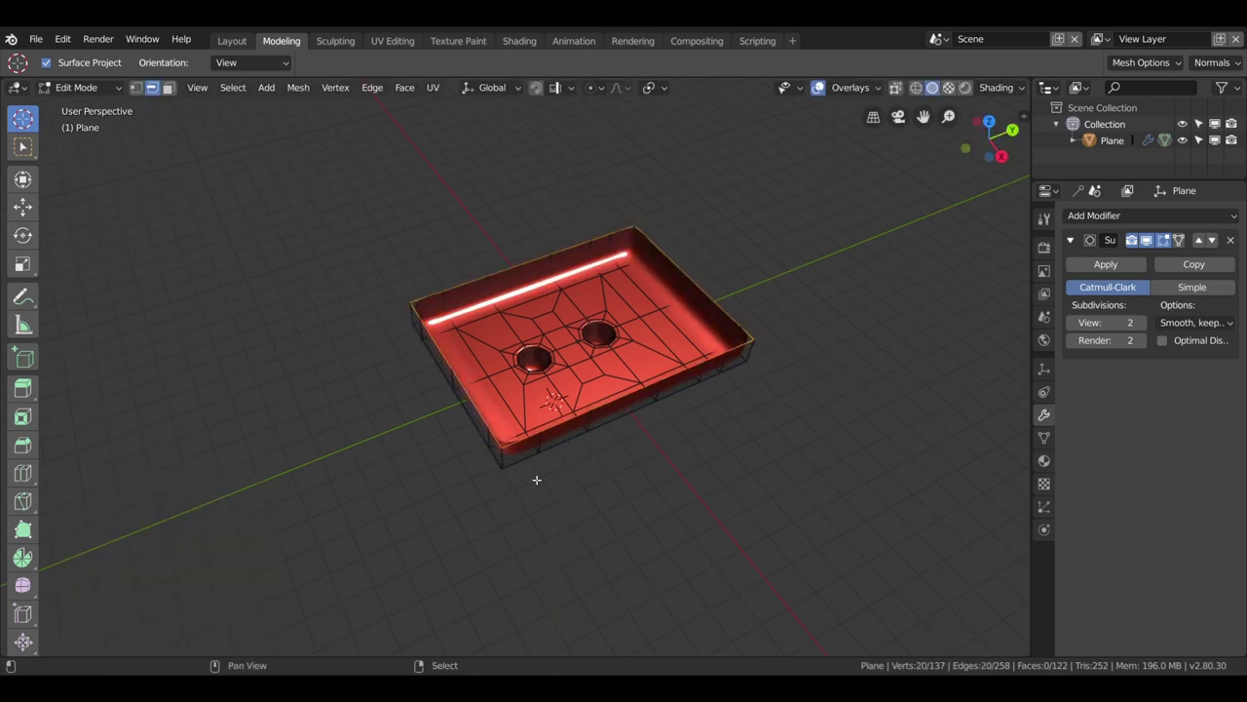
Step: Snap the 3D cursor to the rim, scale the rim outward, and extrude it upward again
key(shift+s)
click(560, 565)
key(s)
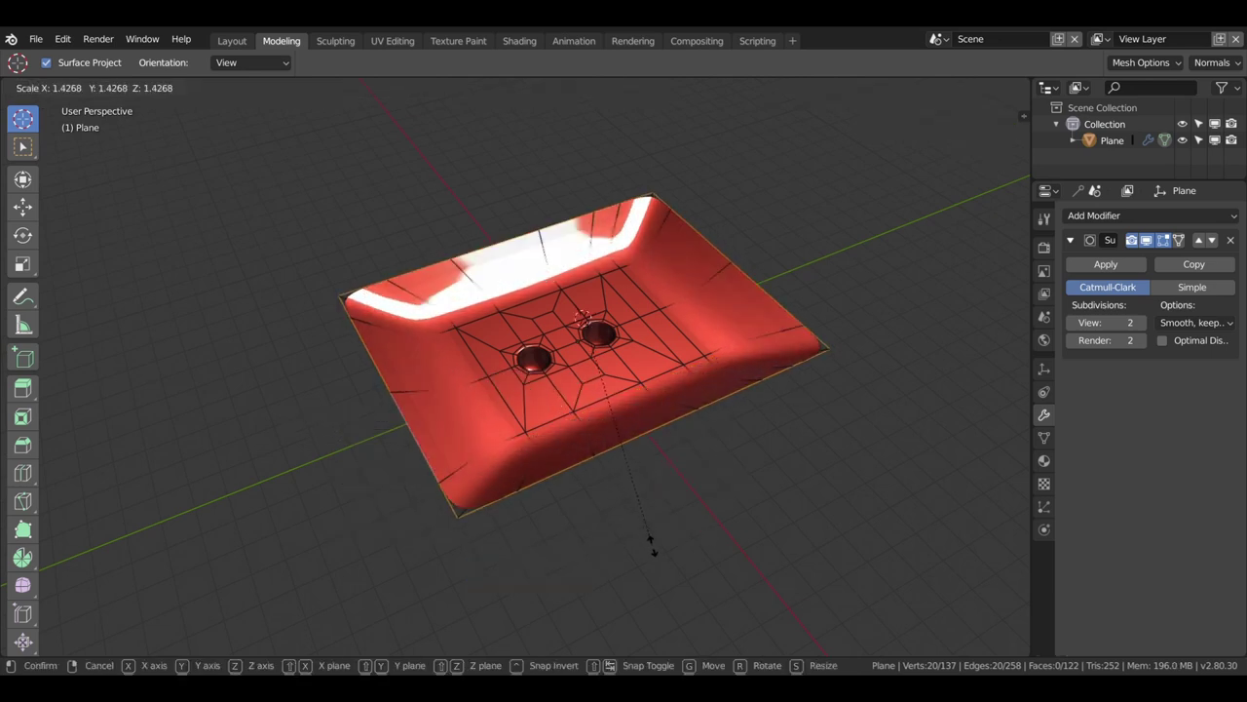
click(651, 541)
drag(677, 510, 653, 464)
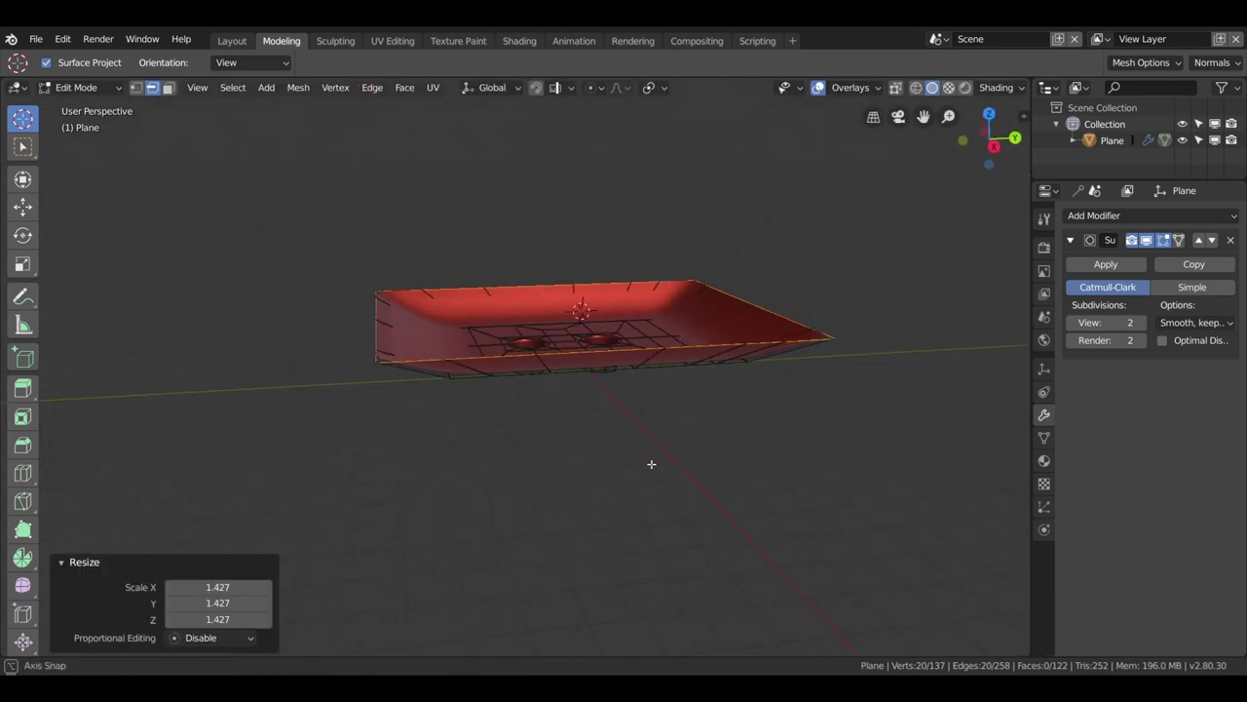
key(e)
click(652, 439)
Step: Inspect the smooth red tray in Object Mode from several angles, then return to Edit Mode
drag(652, 439, 519, 488)
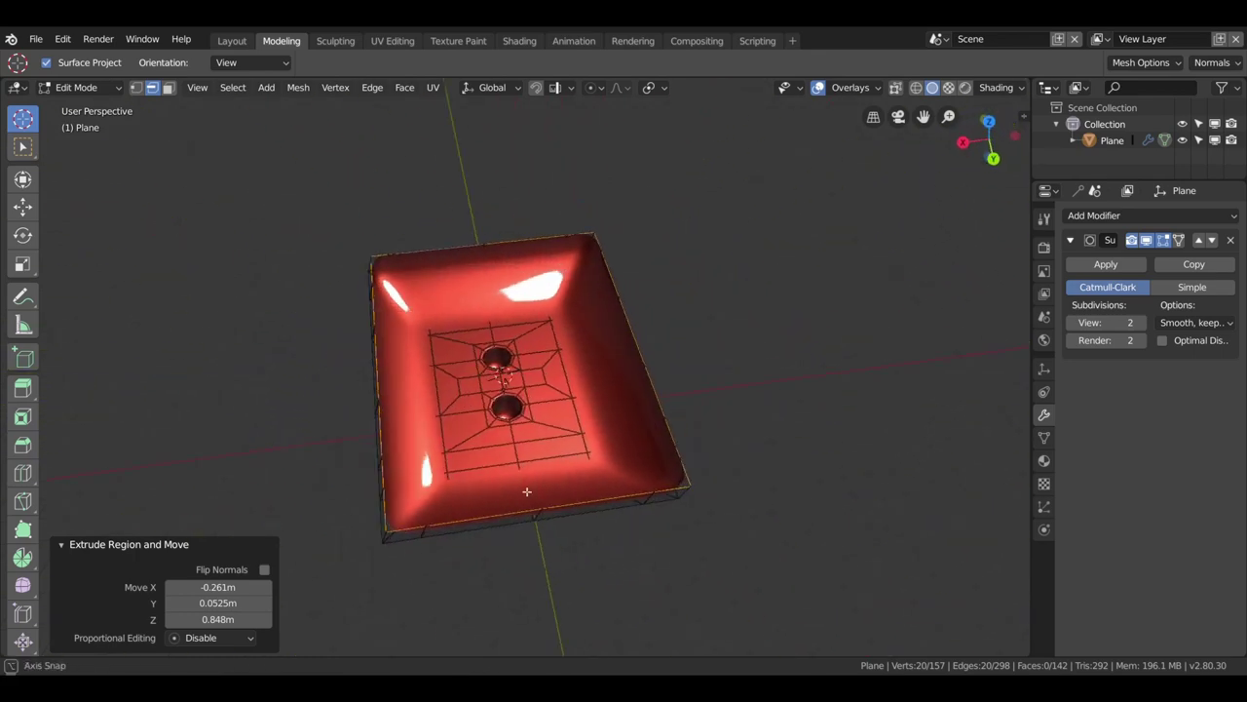
key(Tab)
drag(532, 462, 662, 449)
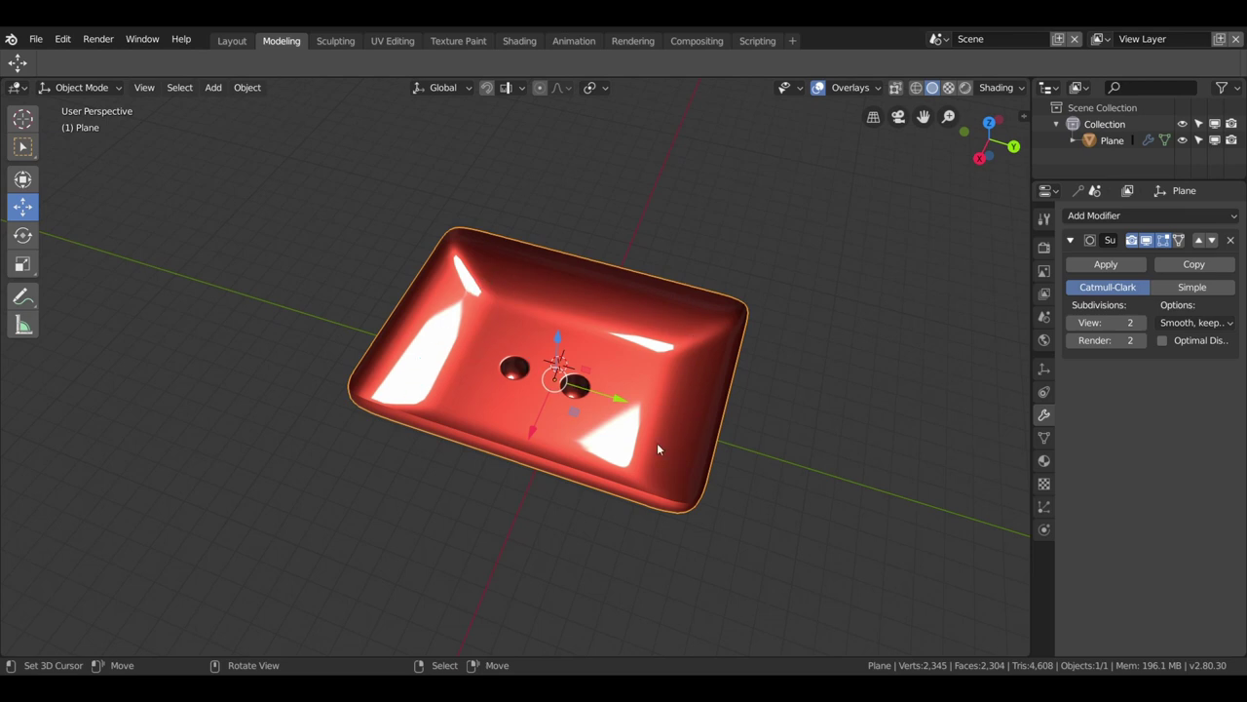
drag(657, 449, 660, 448)
key(Tab)
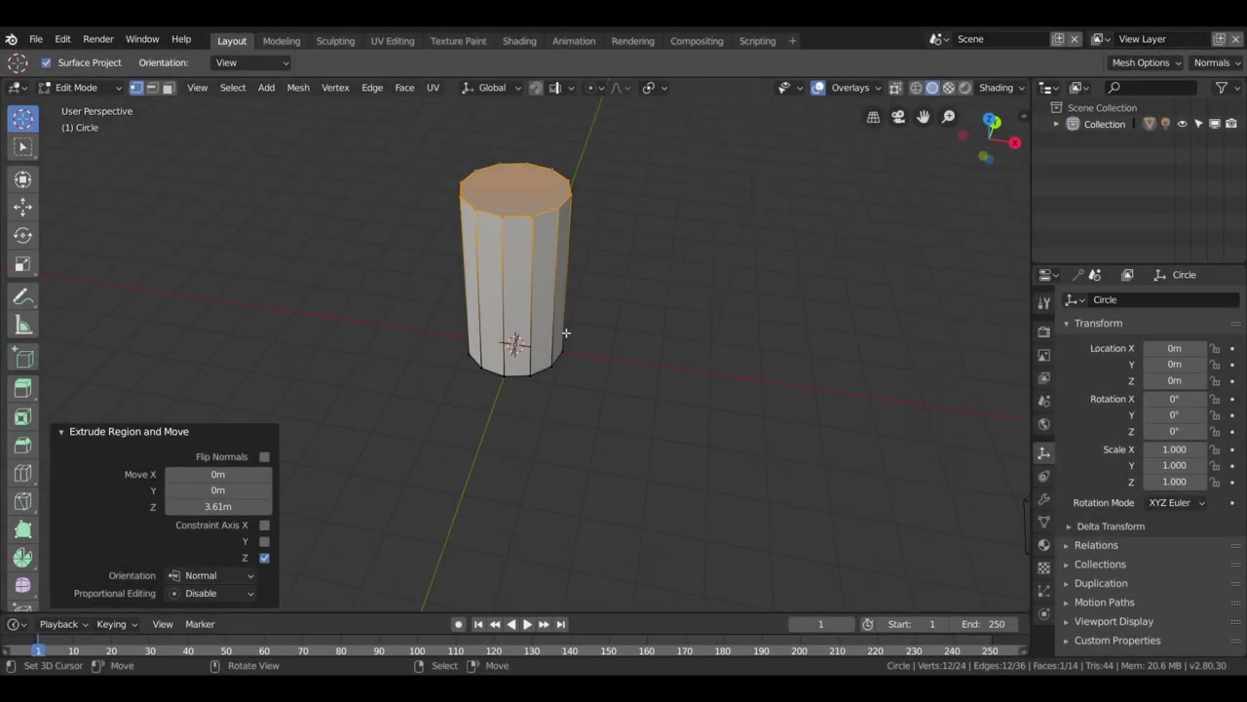
Step: Add a loop cut around the cylinder's middle
drag(524, 290, 512, 334)
key(ctrl+r)
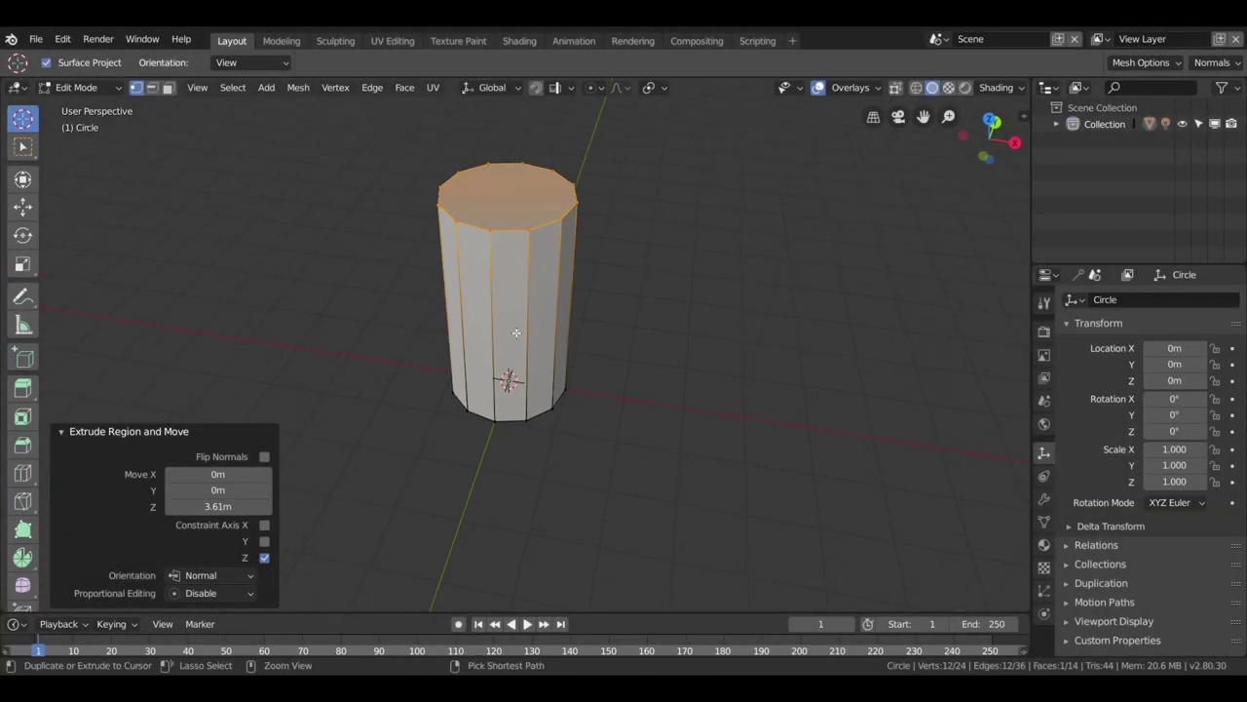
click(510, 328)
click(517, 292)
Step: Select two opposite vertices on the cylinder's top rim to connect across the cap
drag(517, 292, 604, 334)
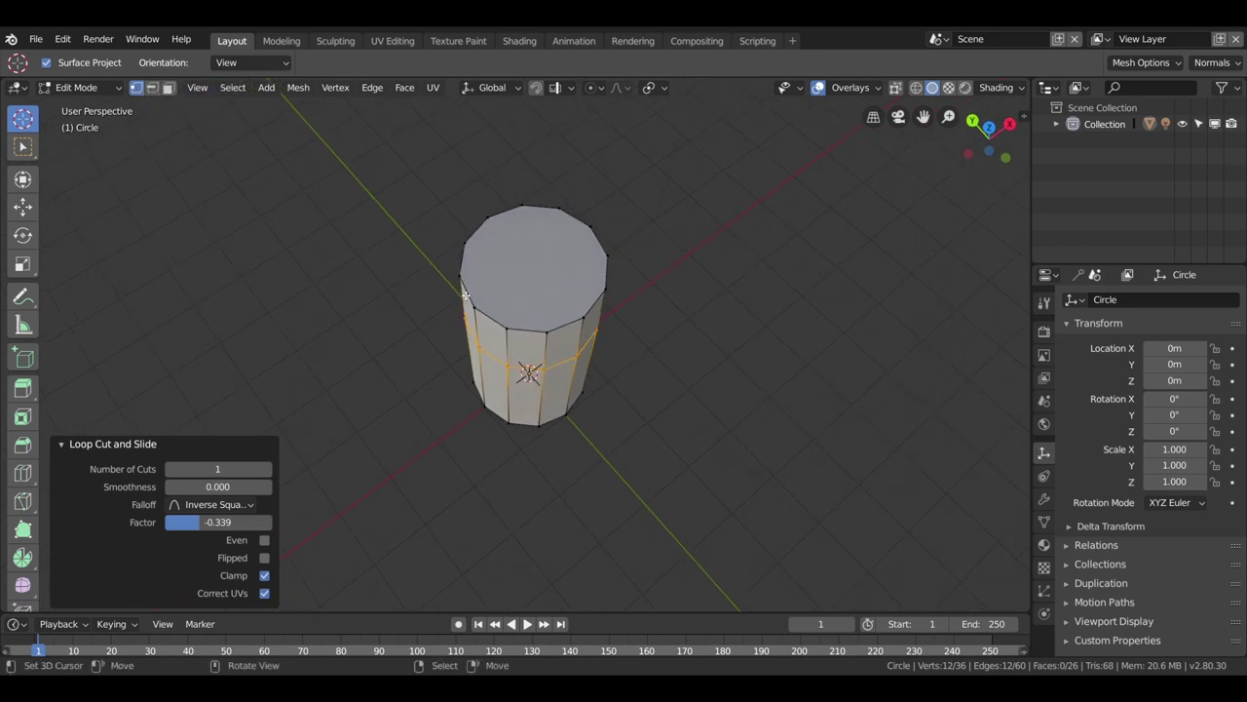
click(508, 320)
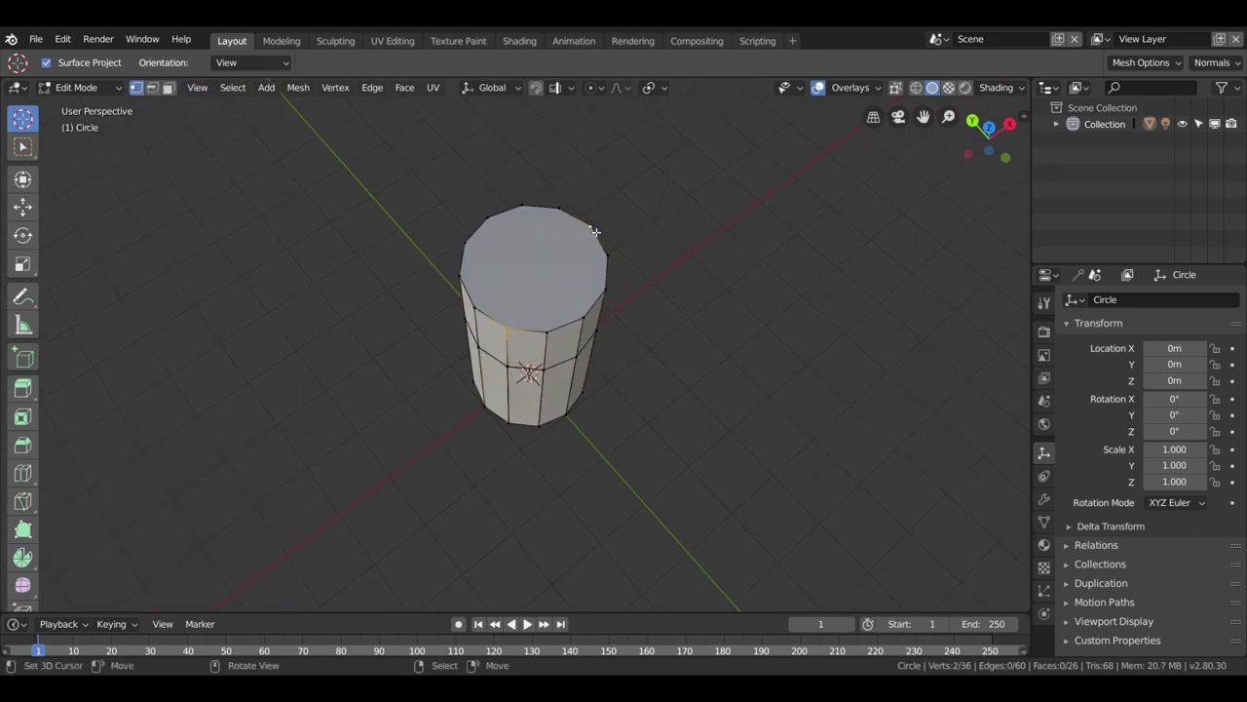
drag(595, 231, 565, 249)
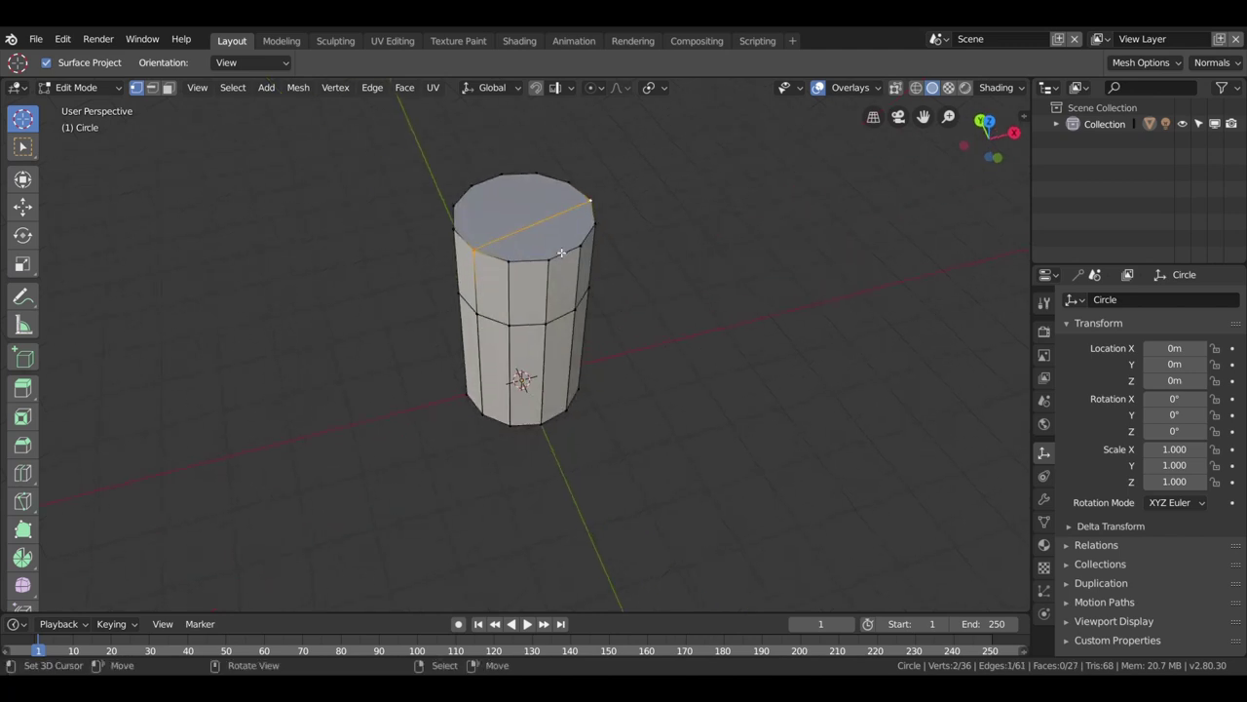
scroll(up, 3)
scroll(up, 3)
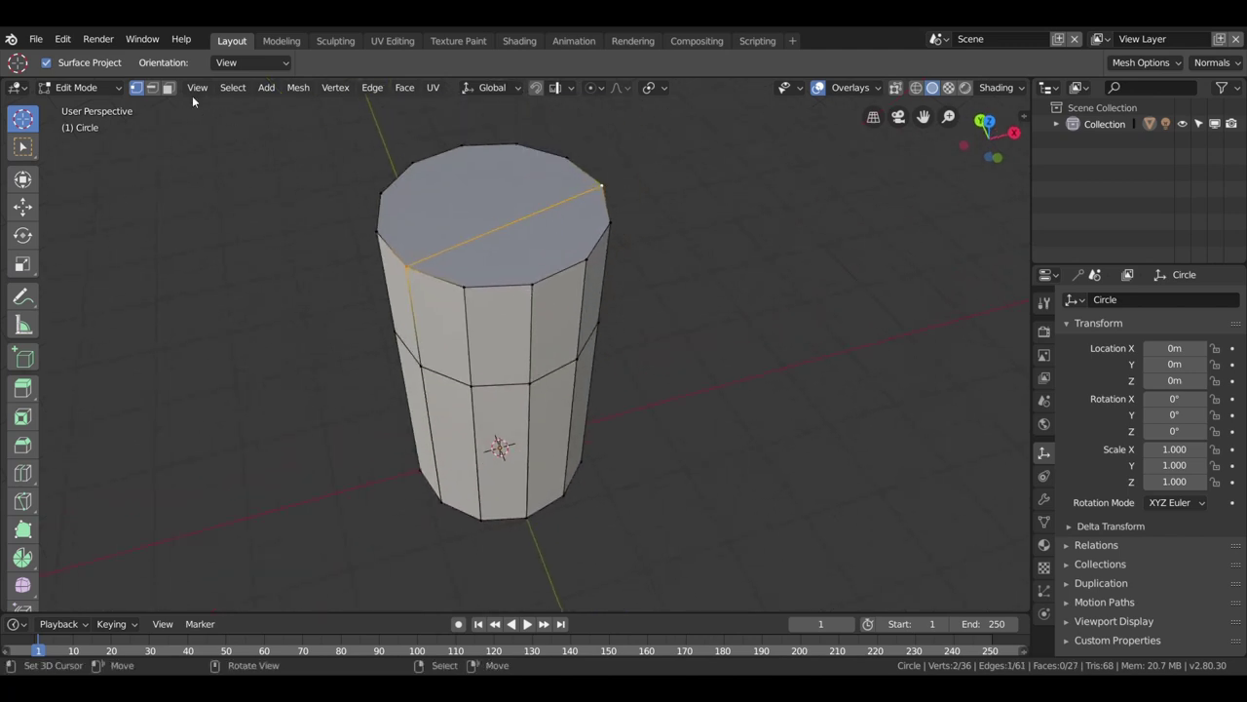
Step: In face mode, select half of the top cap and the five upper side faces beneath it
click(168, 86)
click(563, 230)
click(487, 320)
click(504, 322)
click(559, 314)
click(595, 292)
drag(596, 292, 496, 297)
click(496, 280)
Step: Delete the selected faces to open the cylinder, undoing a wrong first deletion
key(x)
click(491, 275)
key(ctrl+z)
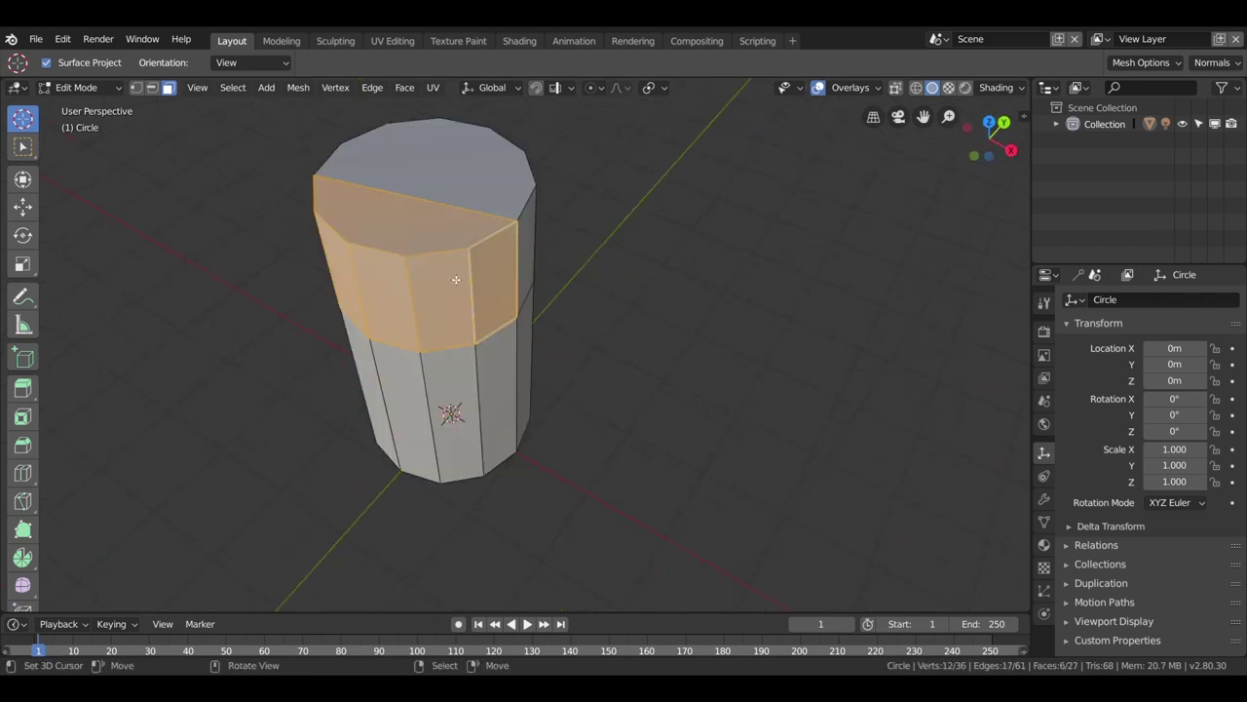
key(x)
click(450, 311)
drag(449, 314, 487, 286)
Step: Fill the vertical opening with a face from its four corner vertices
click(137, 87)
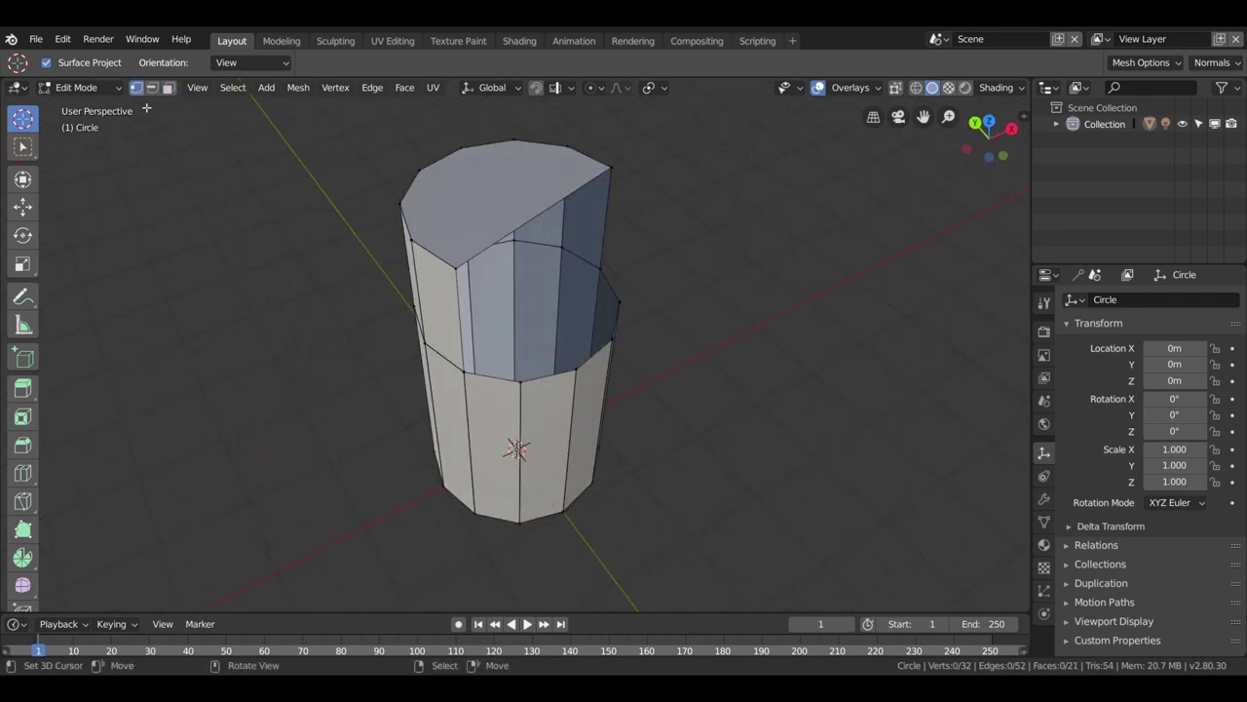
drag(370, 215, 405, 195)
click(412, 193)
click(429, 314)
click(587, 261)
click(600, 147)
key(f)
Step: Fill the remaining horizontal gap with a face from six vertices along the lower ring
click(429, 314)
click(591, 262)
click(595, 284)
click(575, 319)
click(528, 328)
click(469, 329)
key(f)
Step: Start insetting the selected face, viewed from the top
drag(546, 314, 513, 308)
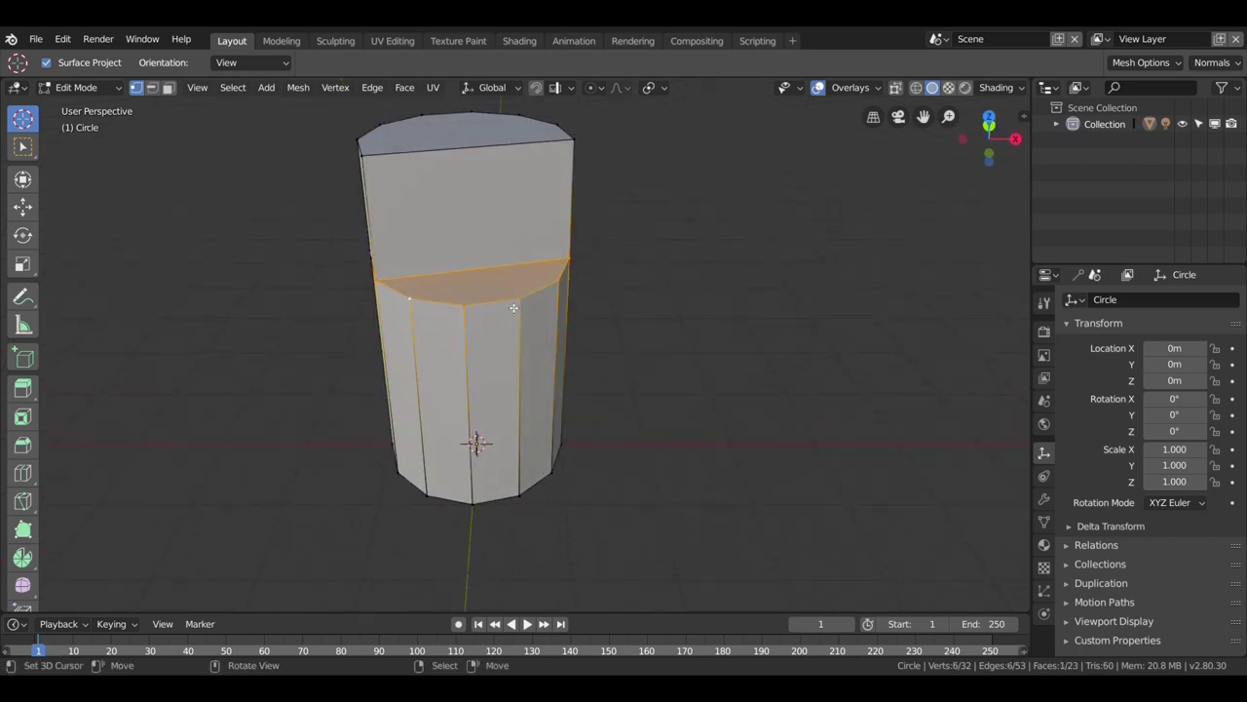
key(KP_7)
key(i)
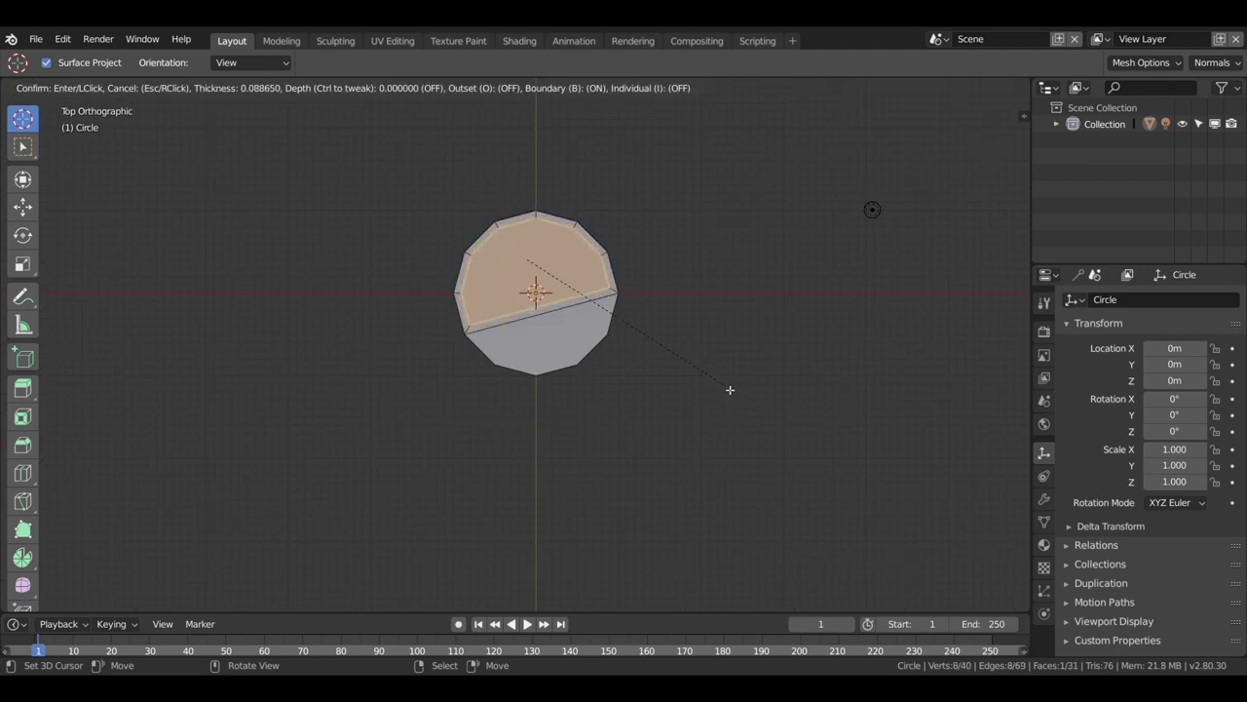
Step: Inset the top cap face at about 0.089 and inset the lower ledge face too
click(730, 389)
drag(632, 342, 592, 334)
key(i)
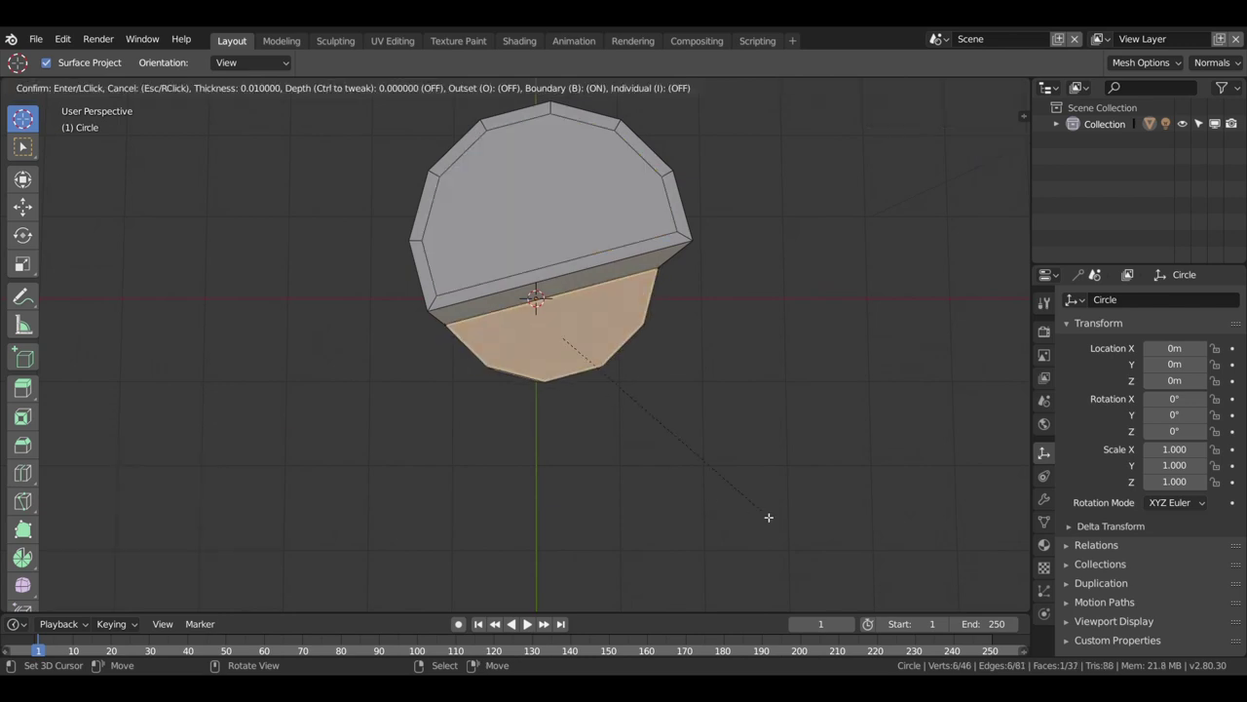
click(766, 505)
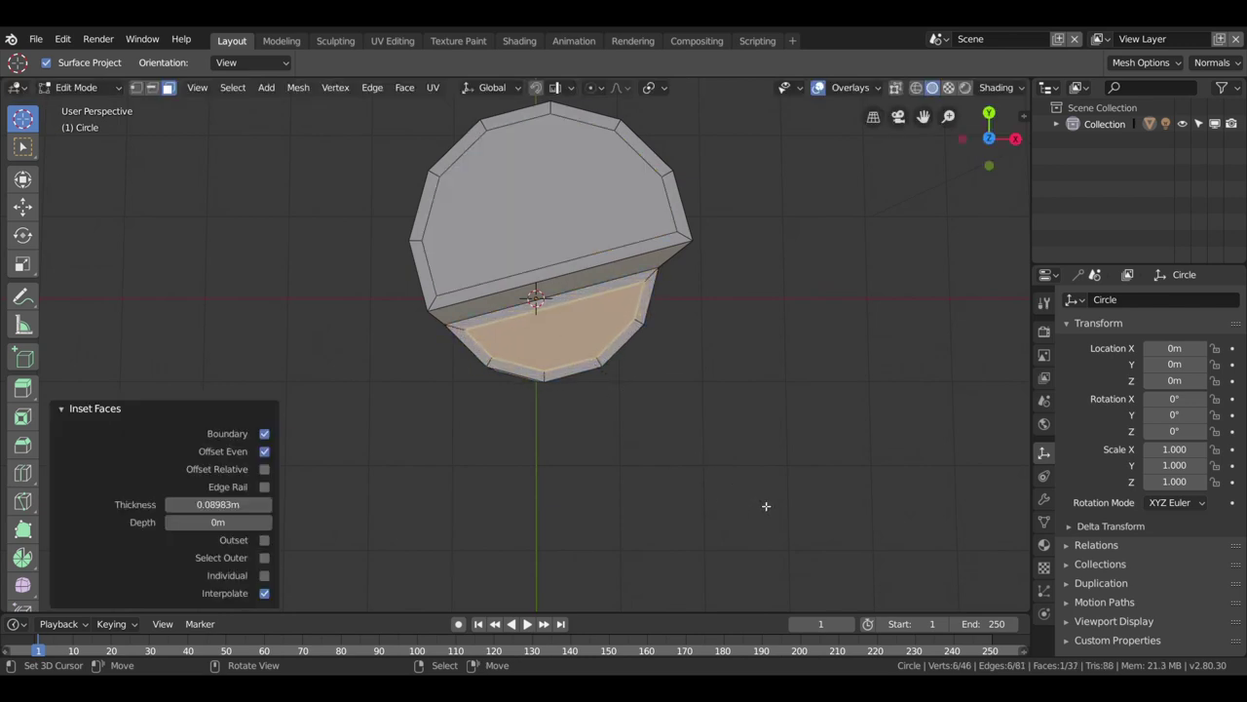
scroll(up, 3)
Step: Dissolve the leftover edges along the thin strip between the two insets
click(443, 326)
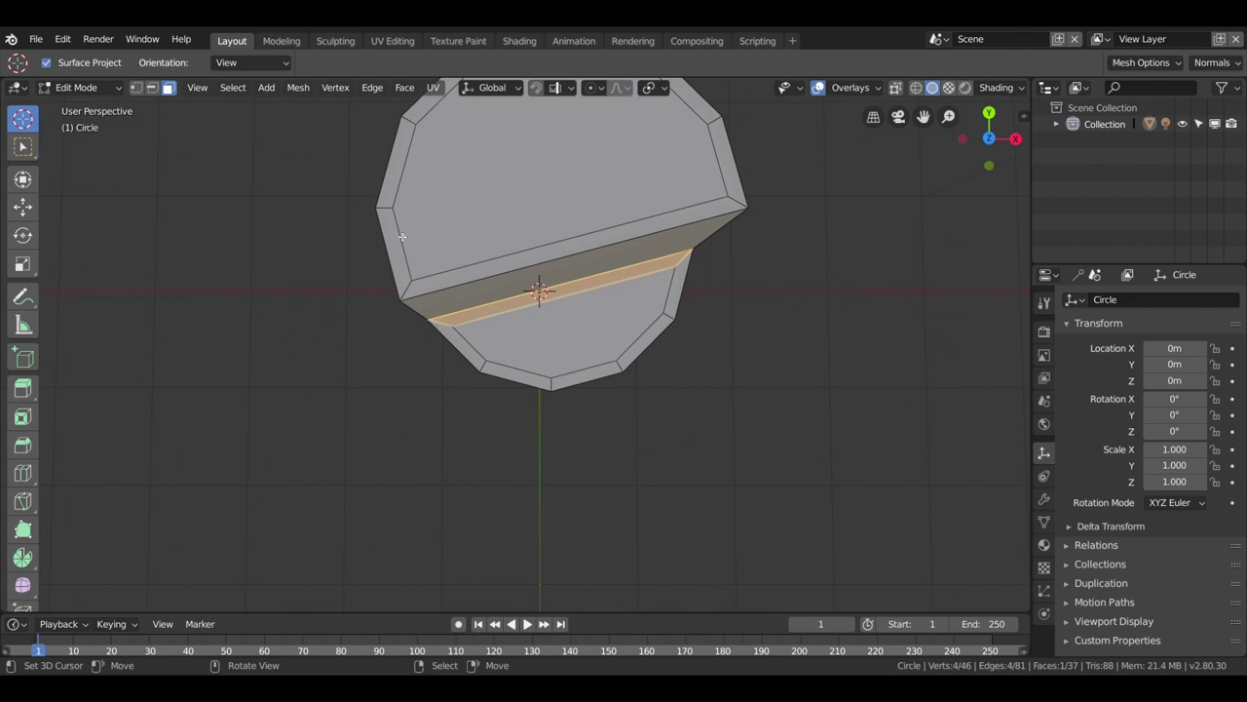
click(151, 88)
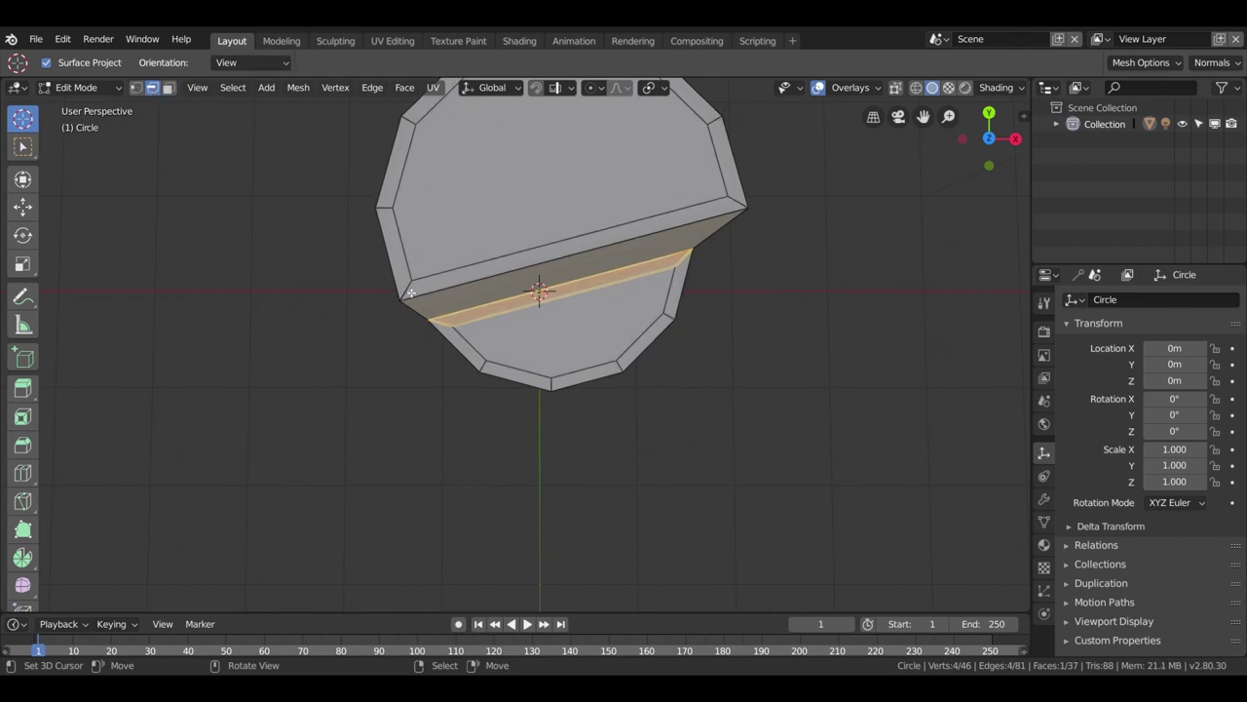
click(461, 270)
key(x)
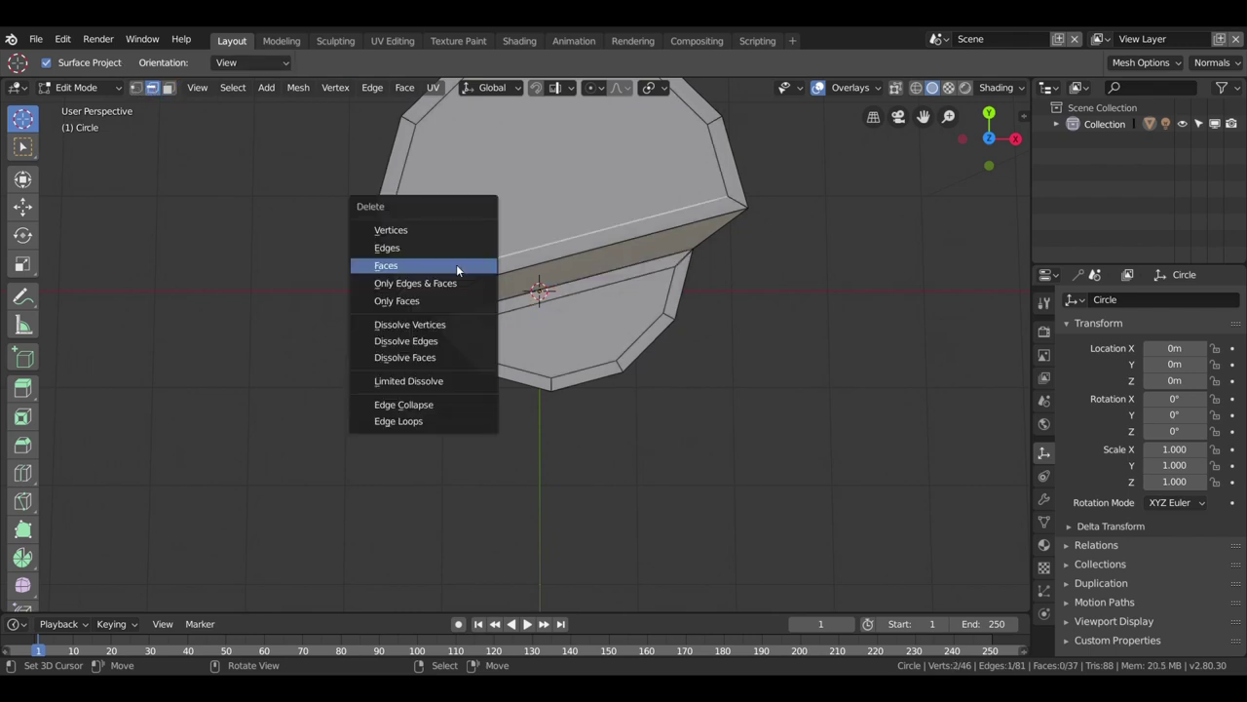
key(x)
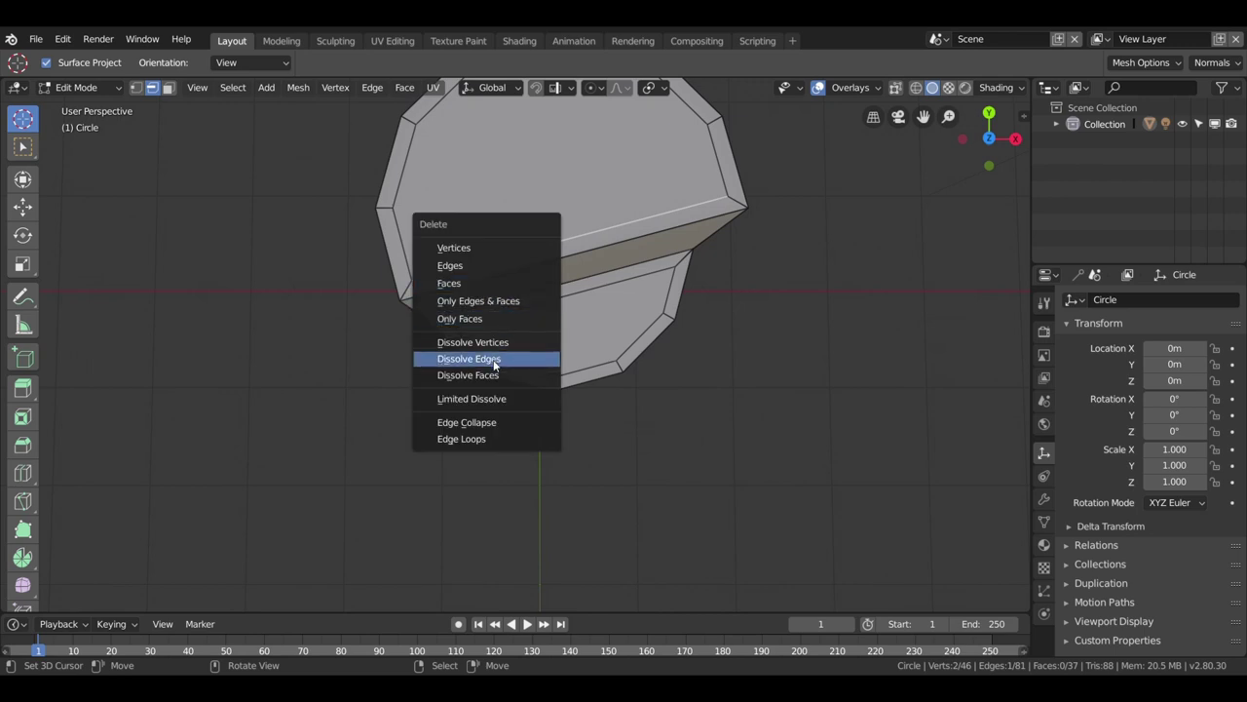
click(493, 360)
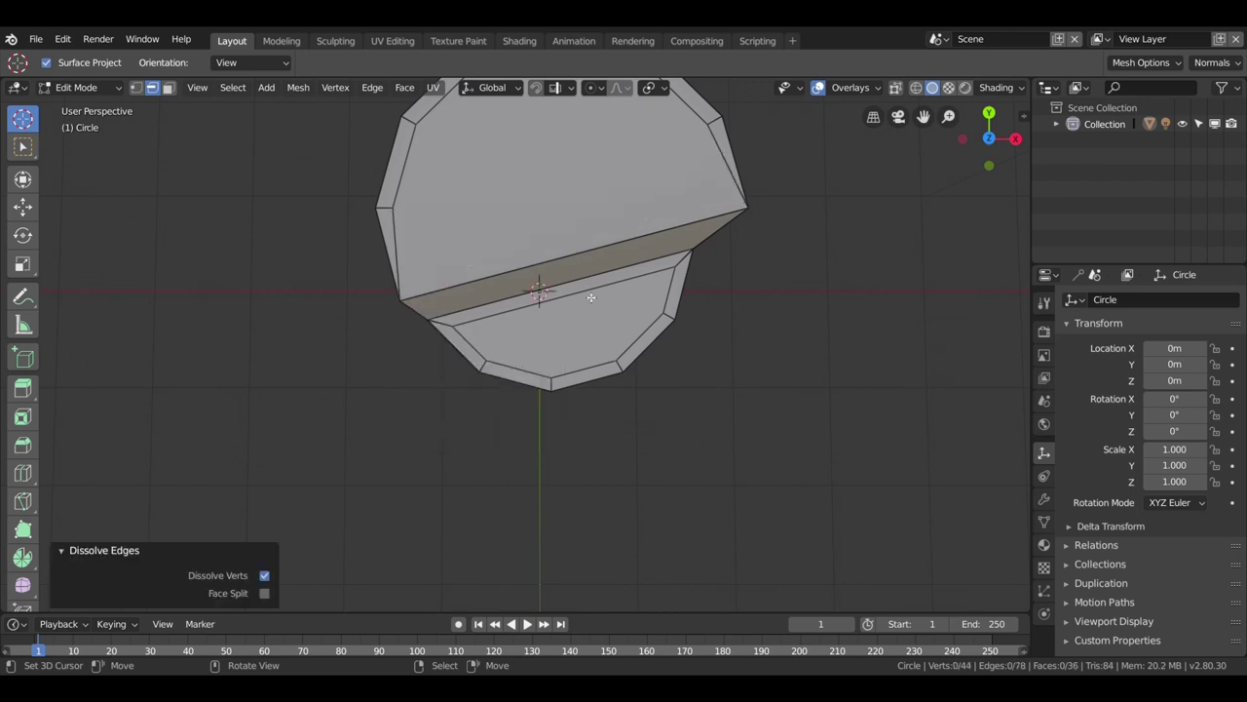
key(x)
click(590, 297)
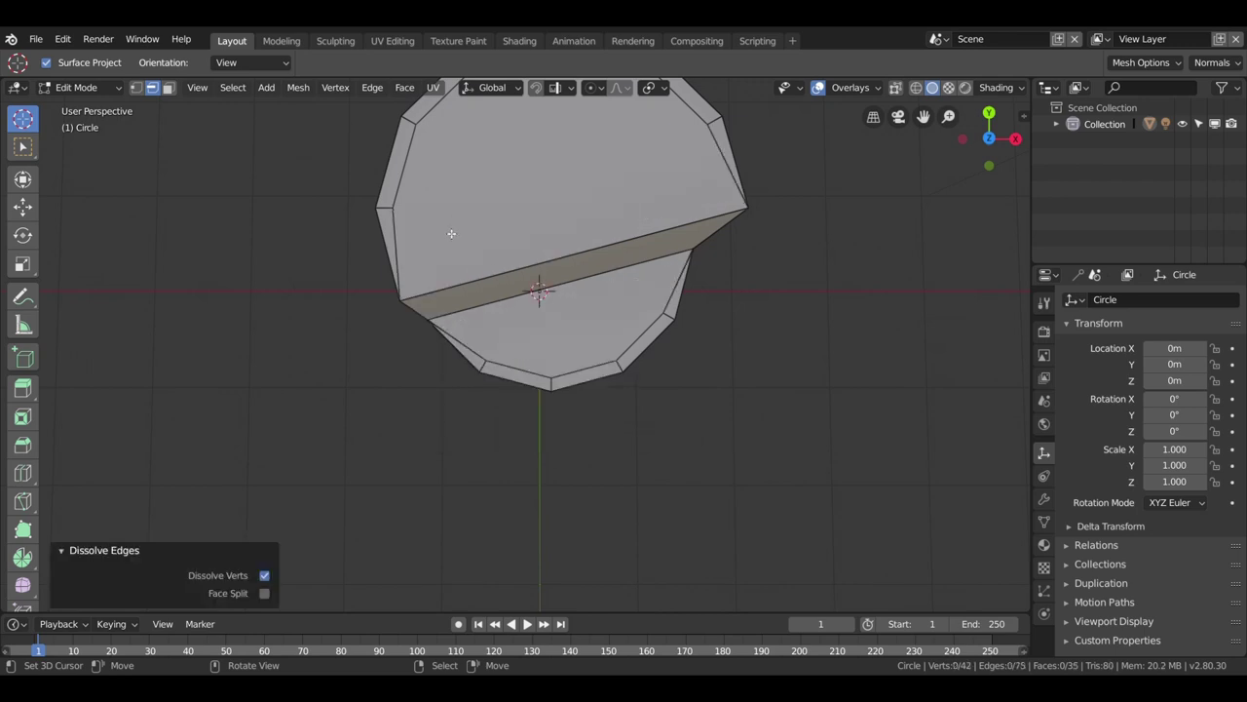
Step: Select the inner corner vertex of the ledge from above in vertex mode
click(137, 87)
drag(655, 390, 447, 219)
click(380, 145)
Step: Join rim vertex pairs with new edges on the cylinder's left and right rims
click(487, 331)
key(j)
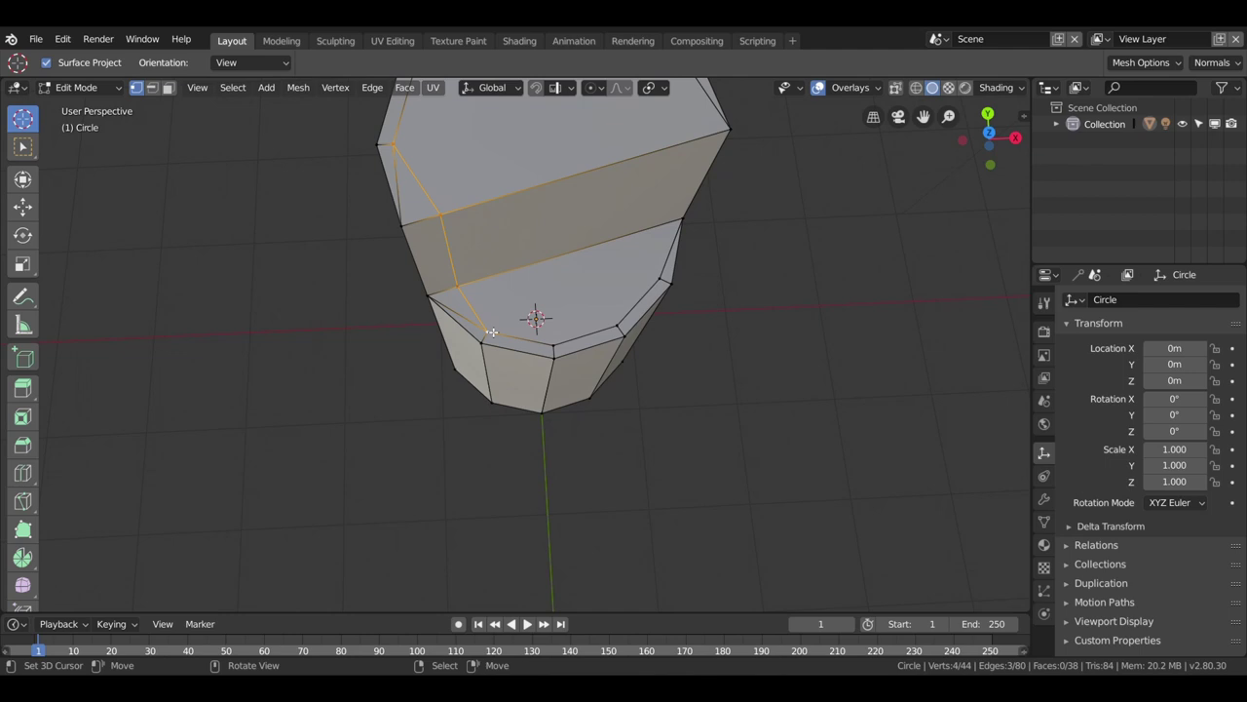
drag(667, 205, 649, 133)
click(648, 126)
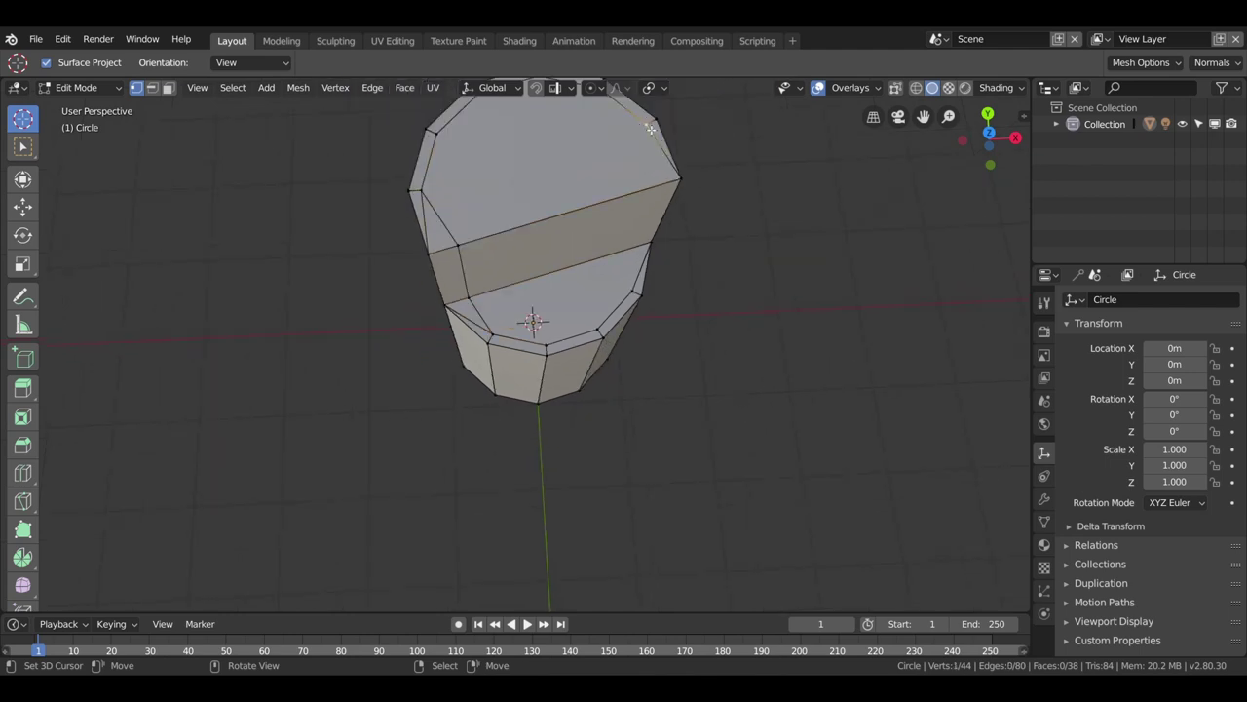
click(637, 288)
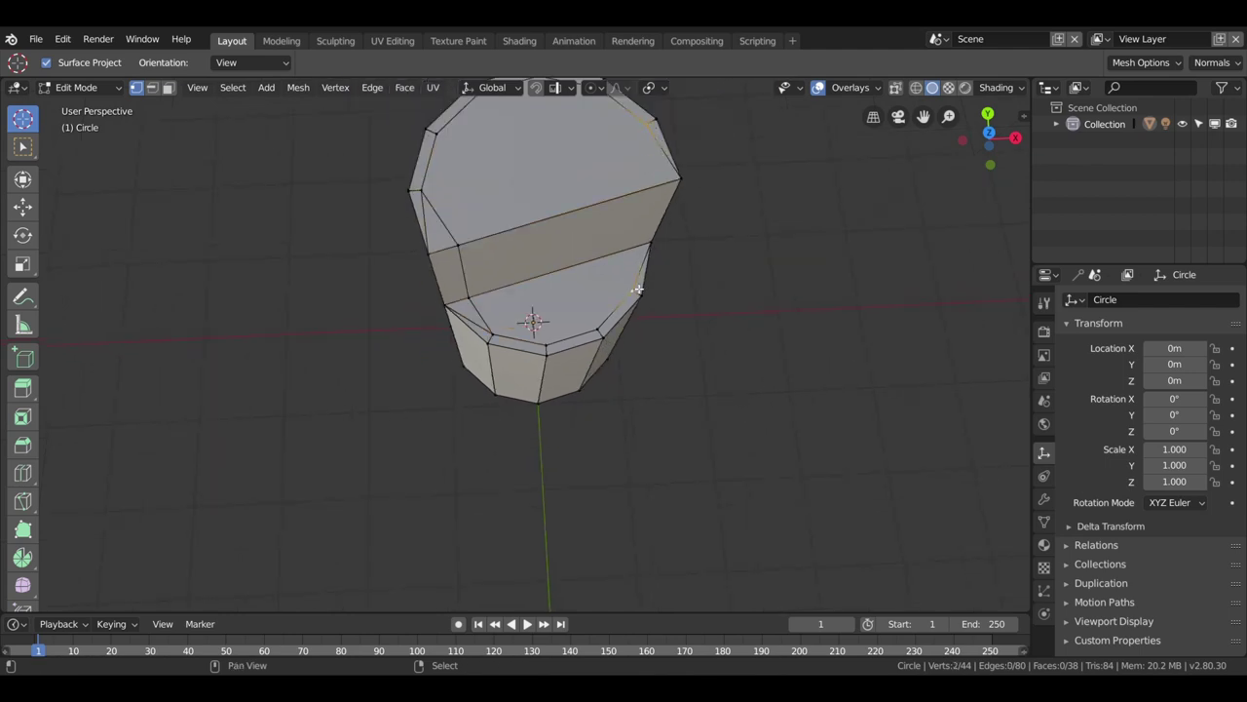
key(j)
Step: Vertex-slide the new vertex along its edge to roughly halfway
drag(637, 287, 609, 259)
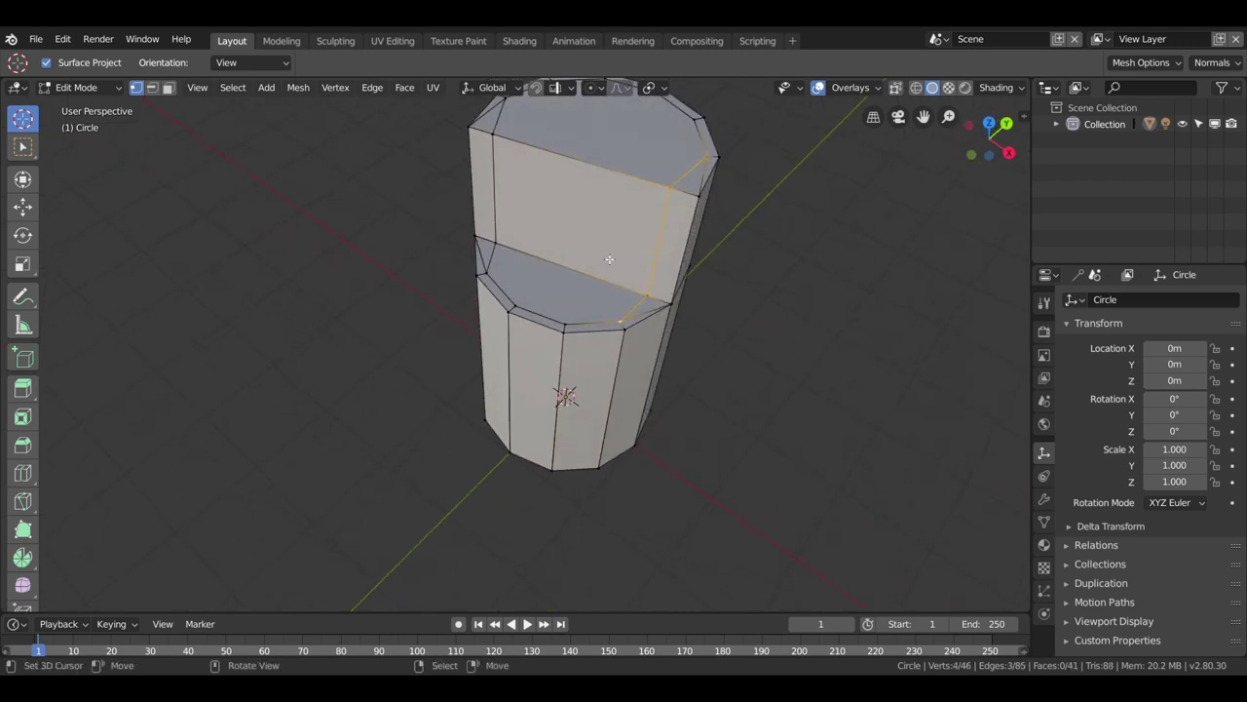
click(673, 193)
key(shift+v)
click(669, 188)
key(shift+v)
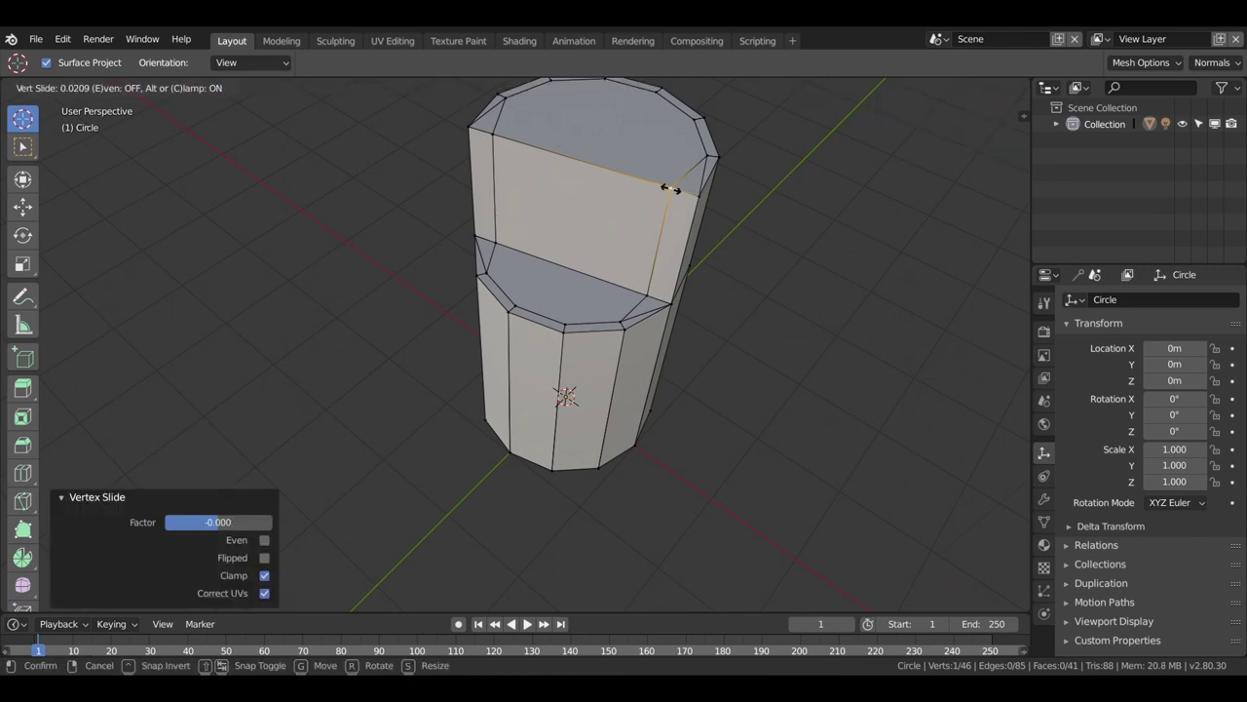
click(684, 193)
key(ctrl+z)
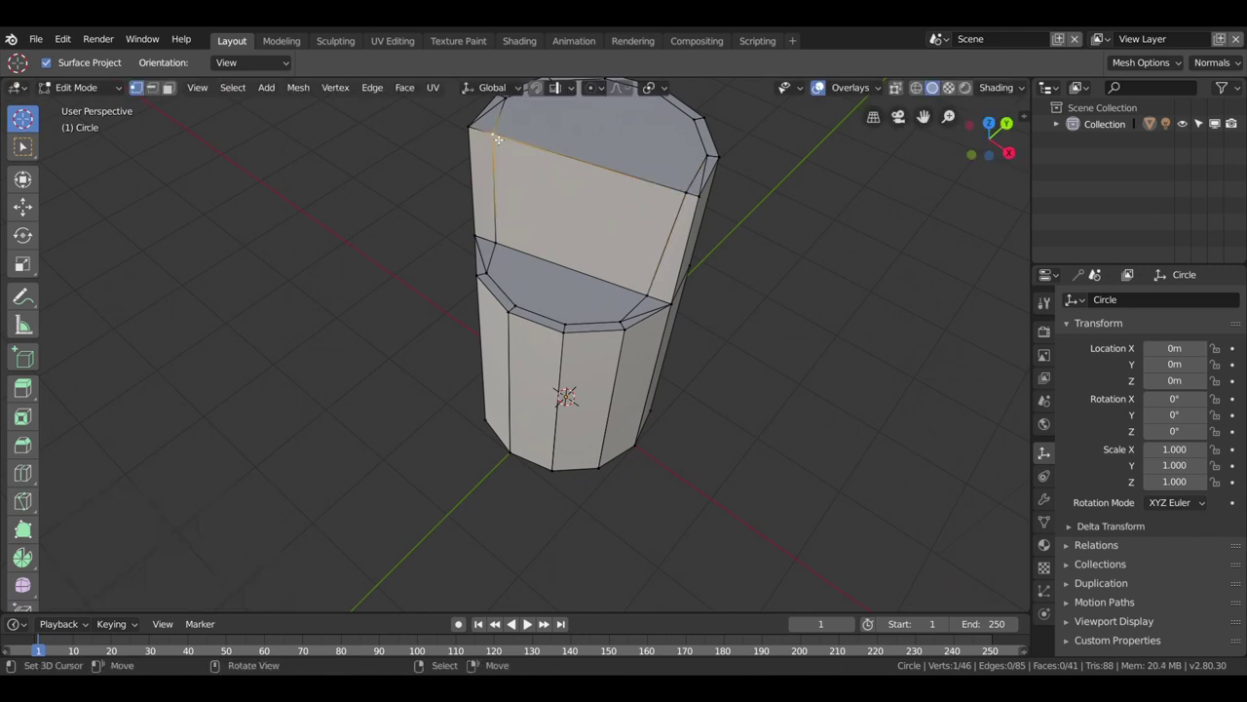
key(shift+v)
click(480, 133)
key(ctrl+z)
key(shift+v)
click(487, 234)
key(ctrl+z)
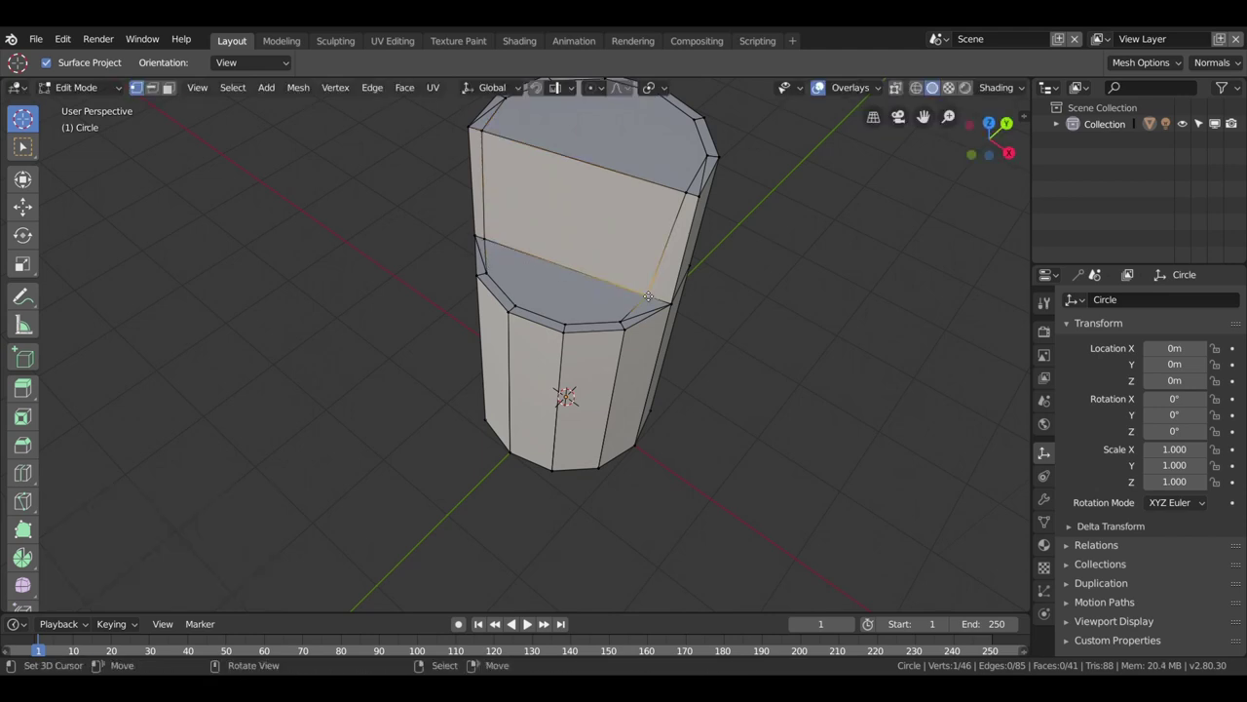
key(shift+v)
click(660, 301)
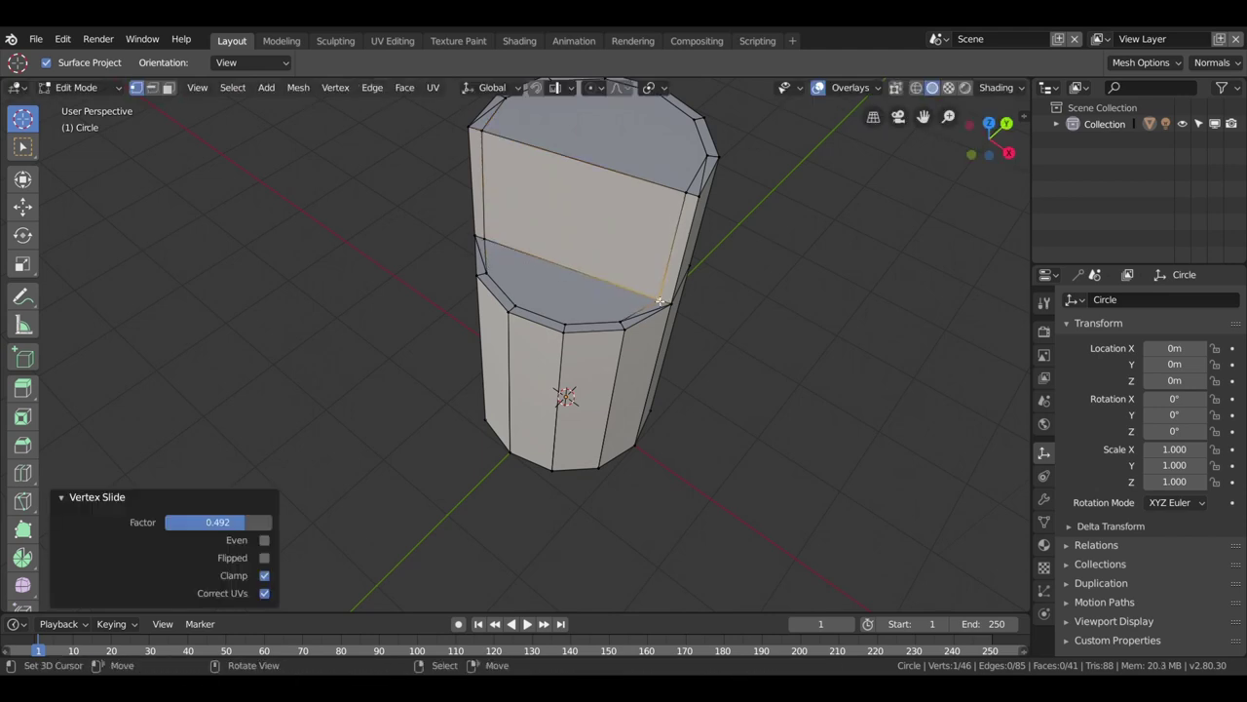
Step: In edge mode, dissolve the short leftover edge and the next unwanted edge
click(151, 87)
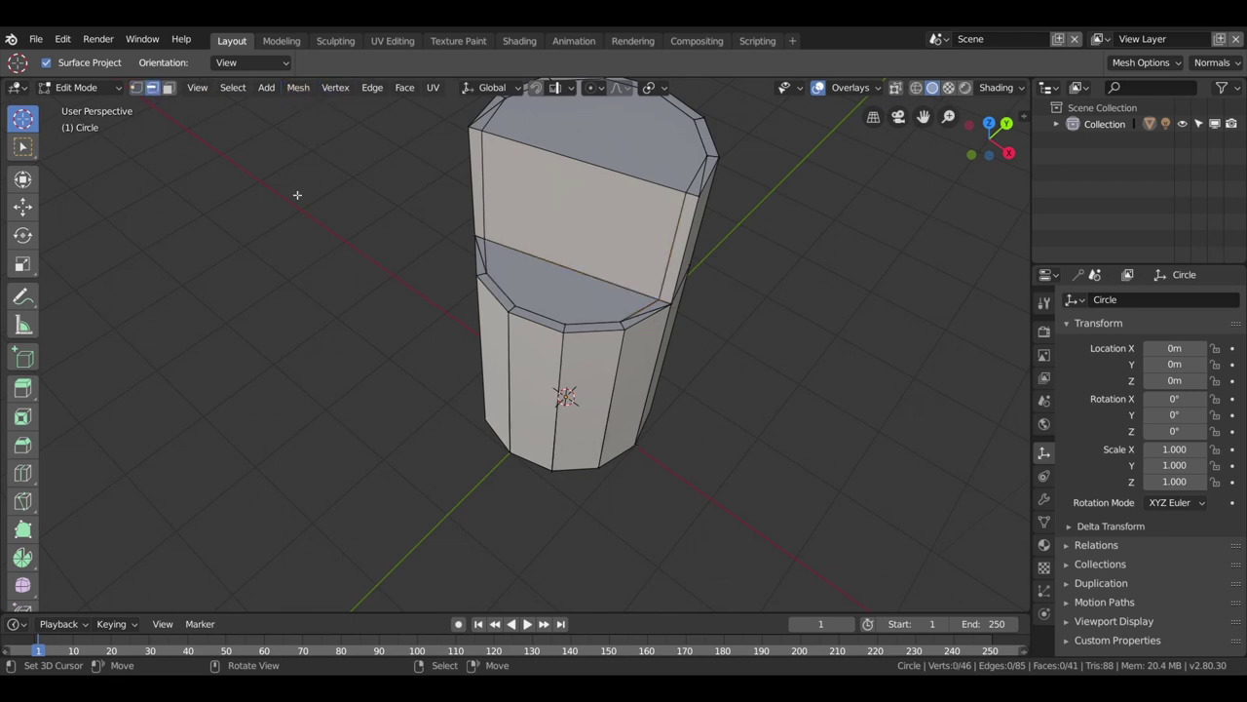
click(661, 310)
key(x)
click(656, 305)
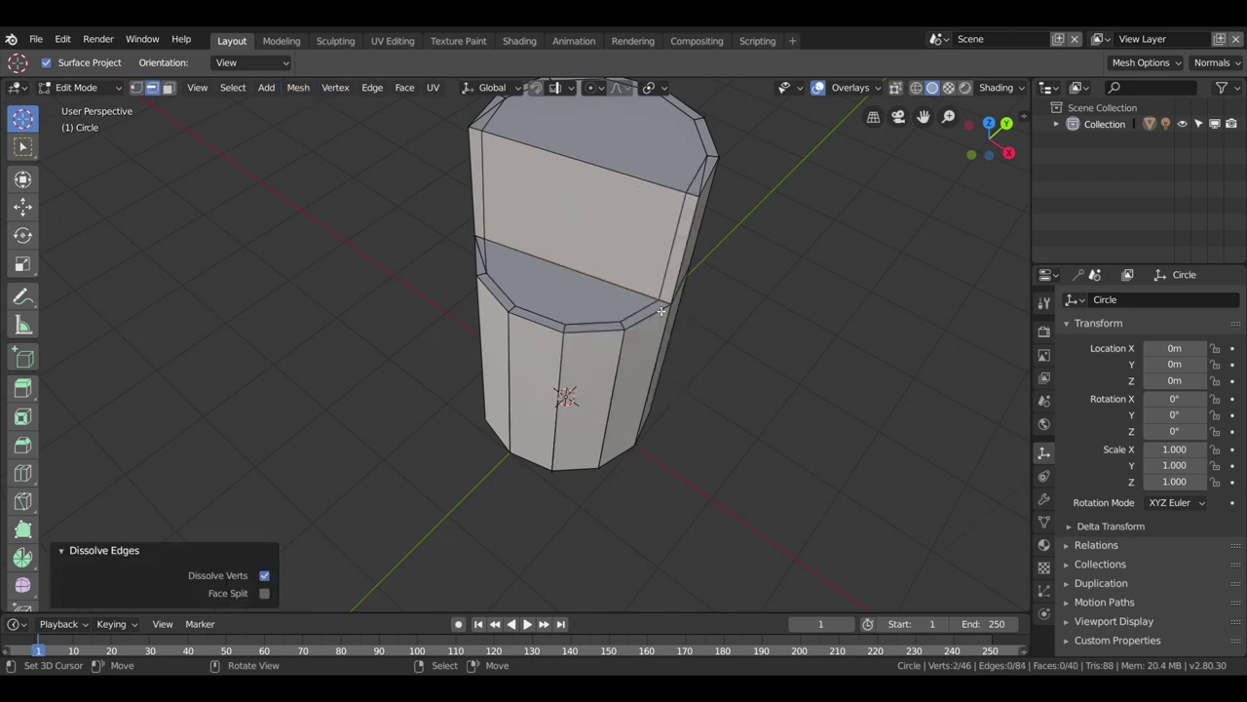
key(x)
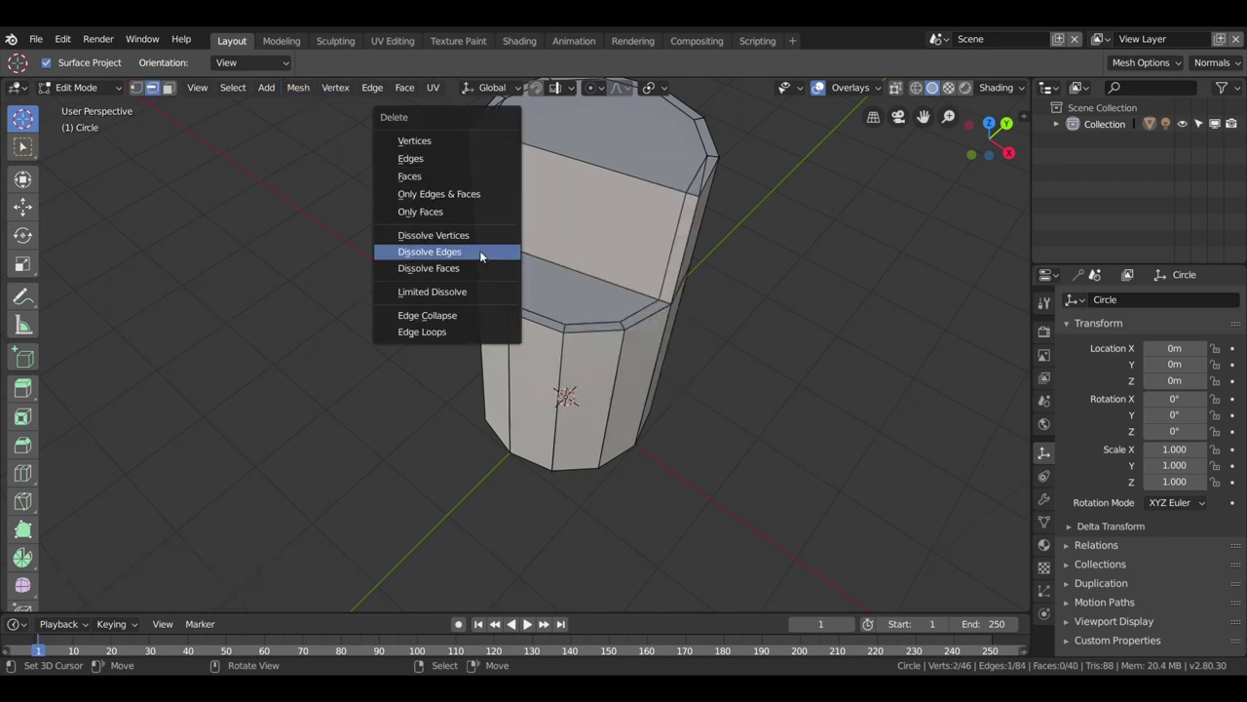
click(479, 251)
drag(479, 251, 433, 124)
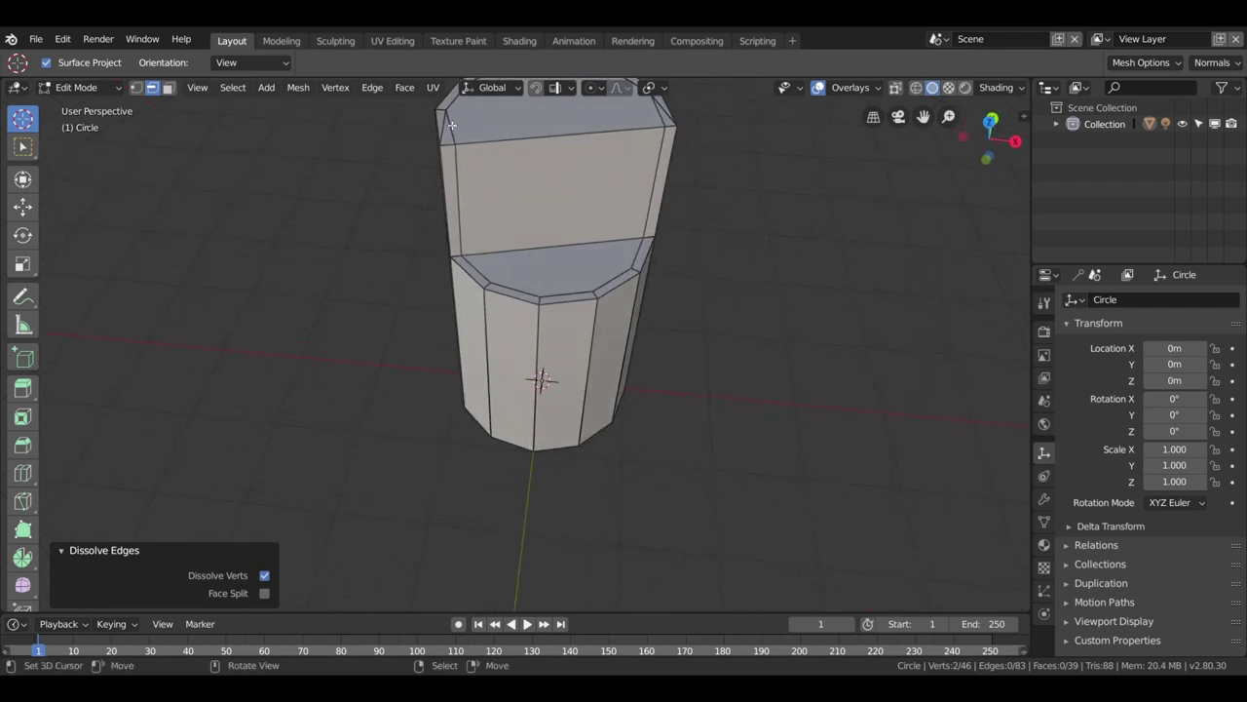
Step: Delete the stray cut-side edge with Only Edges & Faces, then dissolve the leftover edge
click(449, 125)
key(x)
click(443, 123)
key(x)
click(682, 208)
drag(682, 208, 675, 270)
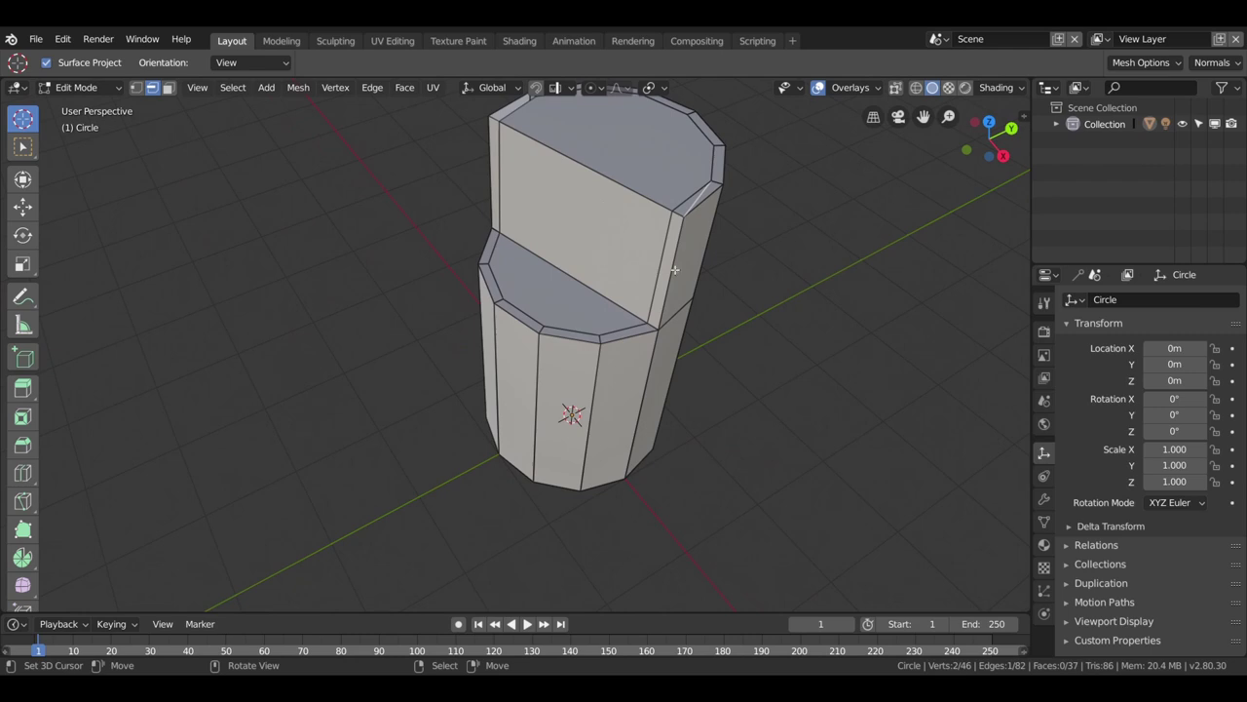
key(x)
click(643, 337)
Step: Select the open corner gap's edge loop and fill it with a new face
scroll(down, 3)
drag(739, 306, 585, 293)
scroll(up, 3)
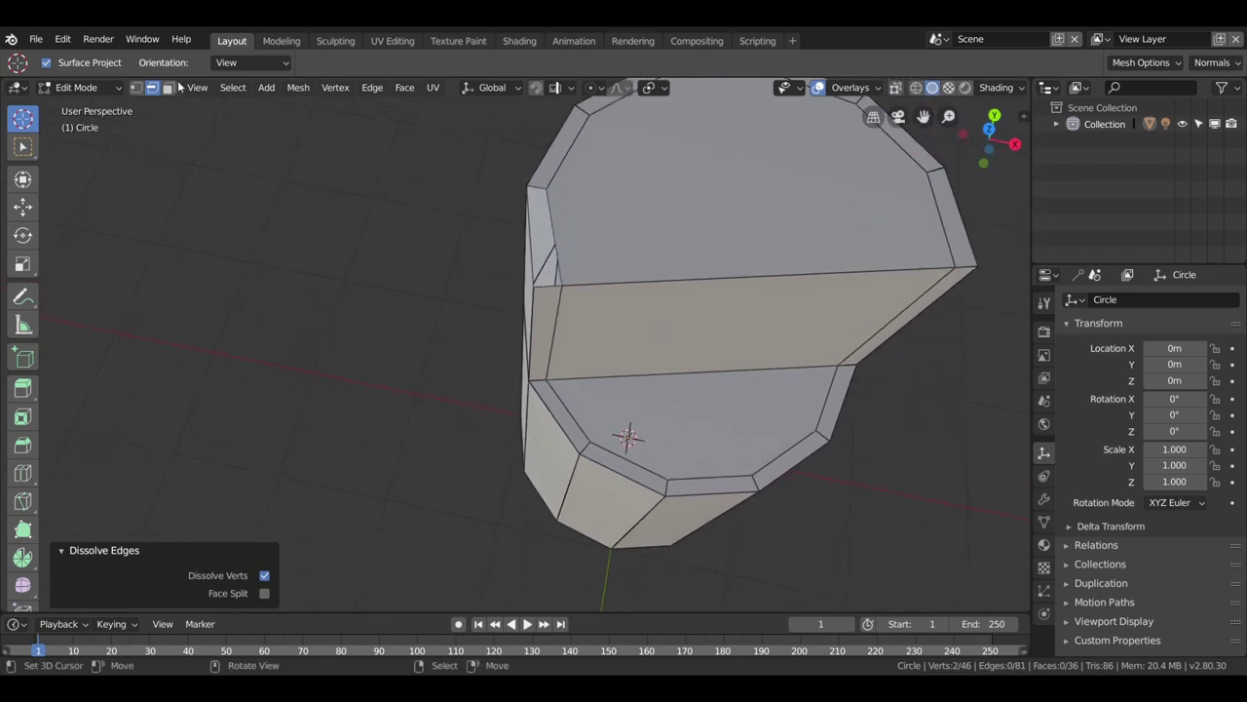
click(549, 191)
click(547, 188)
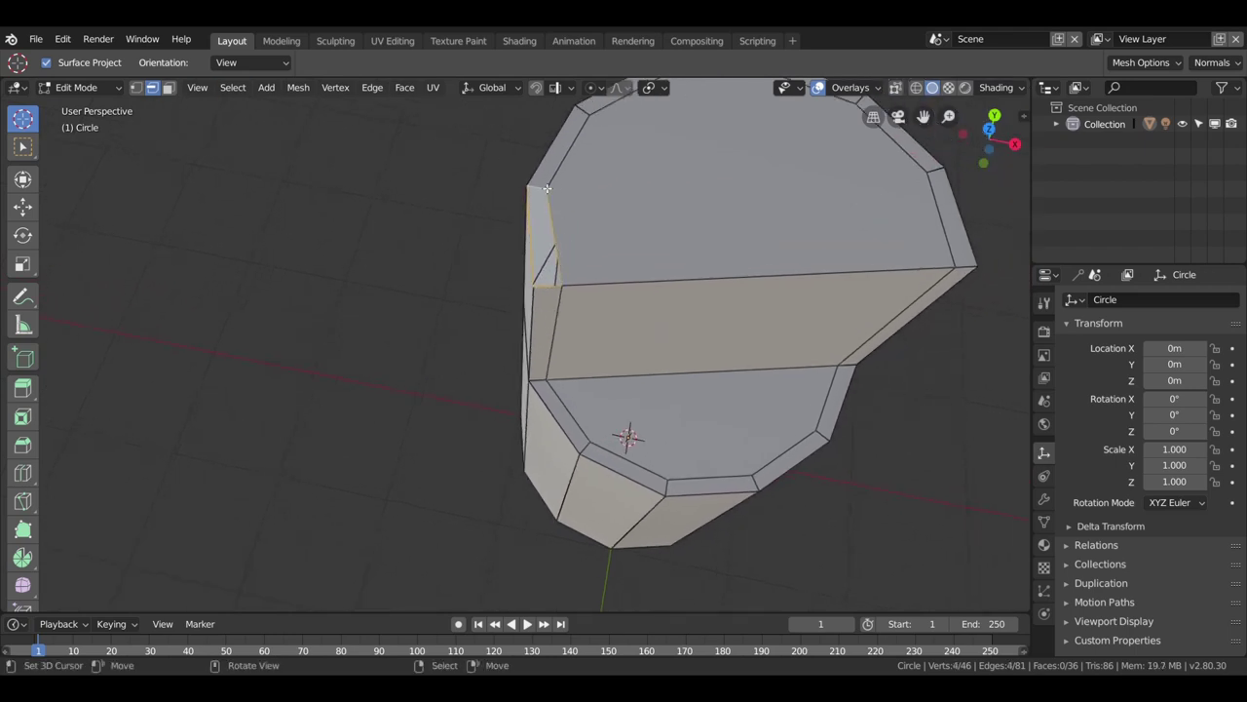
key(f)
scroll(down, 3)
drag(602, 290, 576, 267)
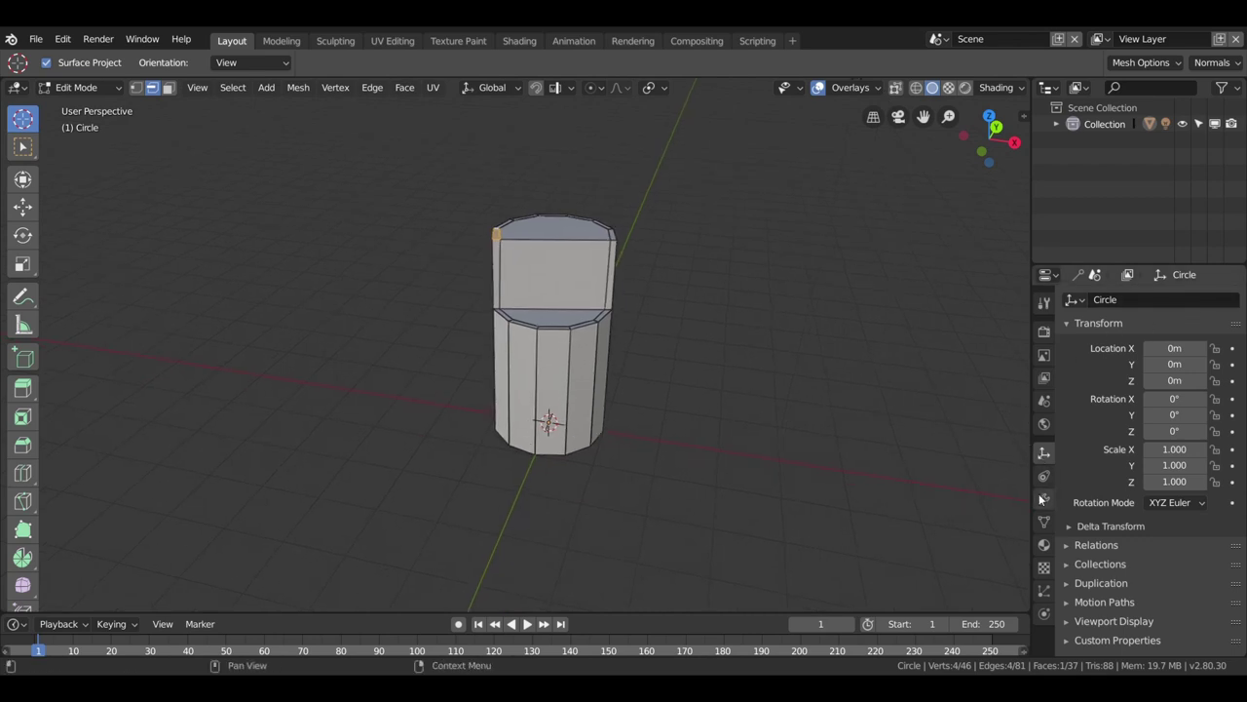
Step: Add a Subdivision Surface modifier with viewport level 2
click(1043, 499)
click(1102, 299)
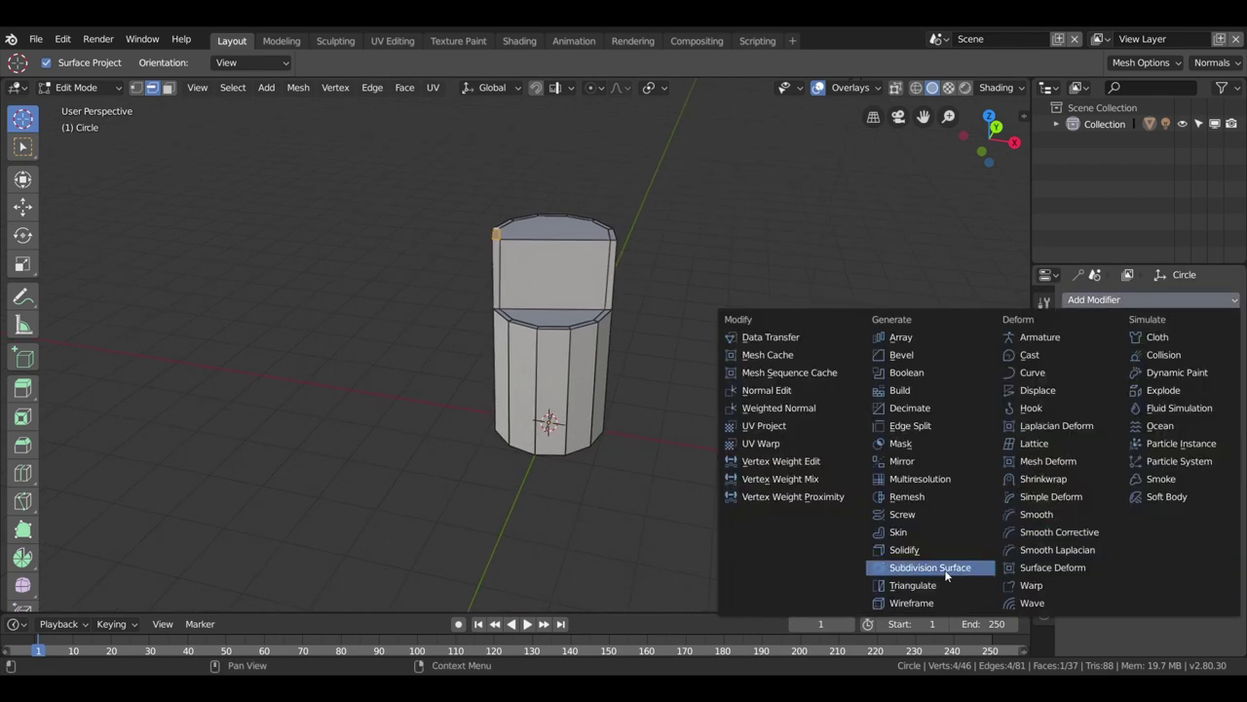
click(942, 569)
click(1142, 408)
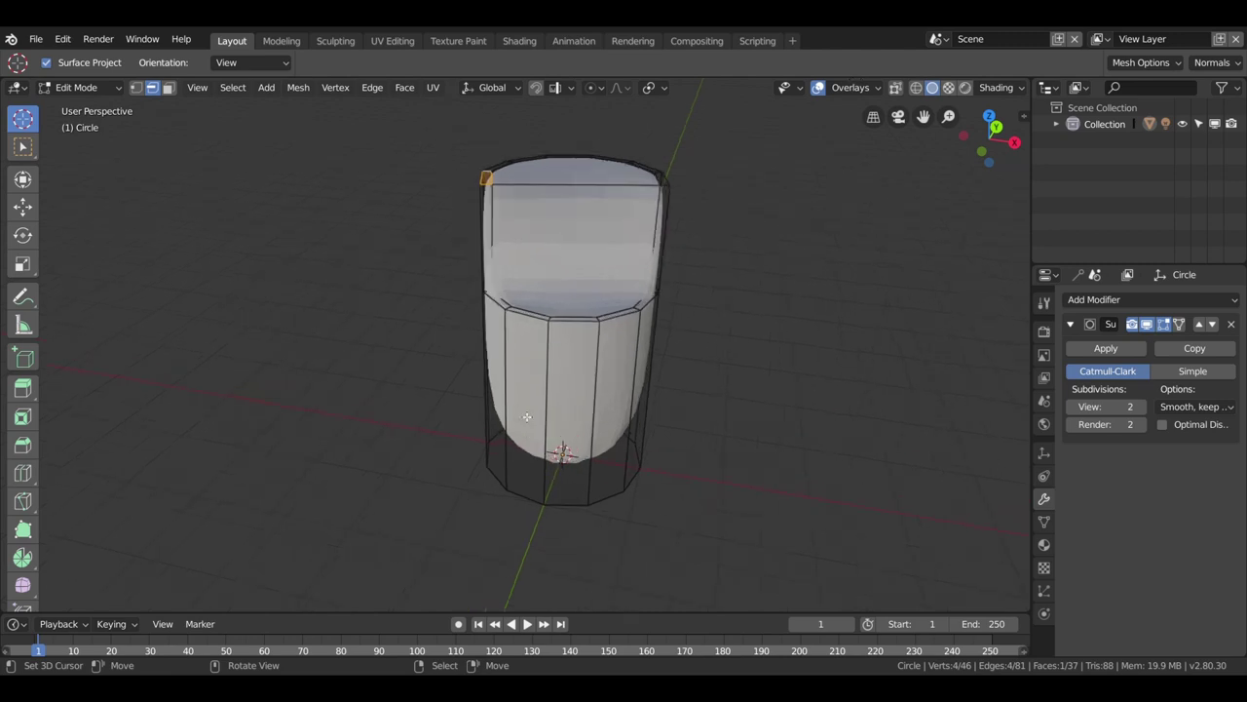
drag(634, 380, 652, 348)
Step: Add loop cuts slid near the bottom and up under the ledge
key(ctrl+r)
click(575, 419)
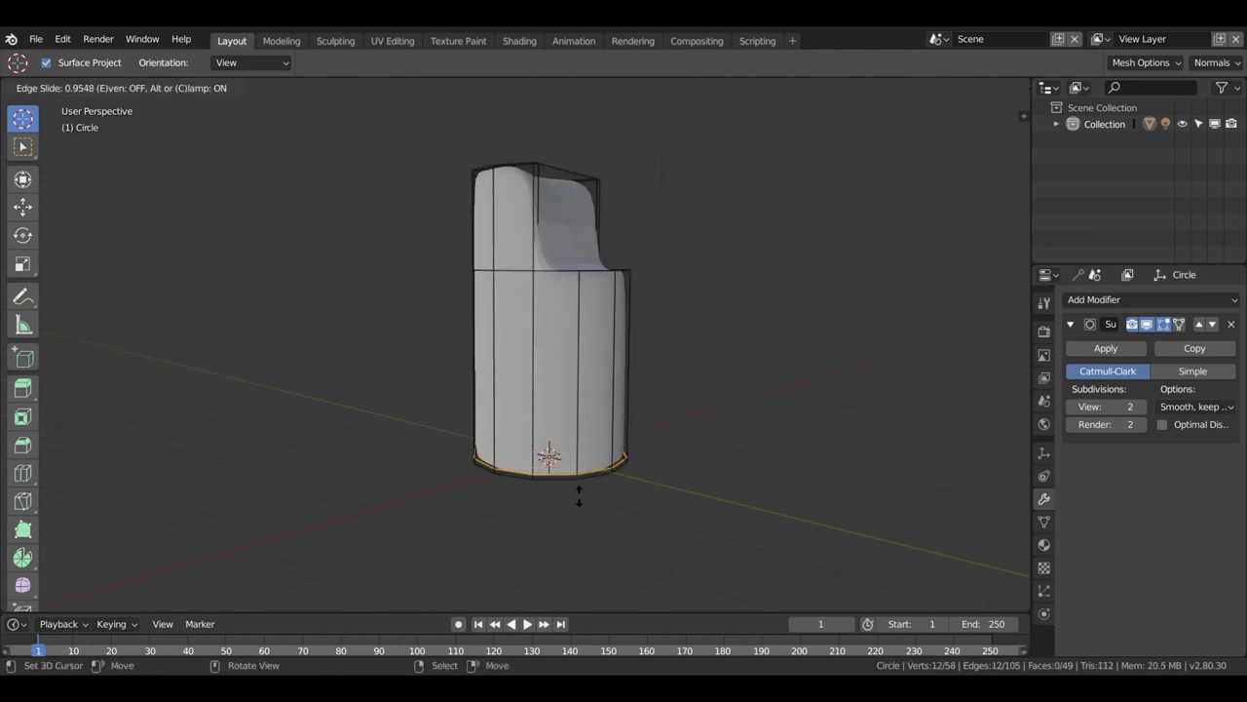
click(581, 488)
key(ctrl+r)
click(585, 421)
click(585, 422)
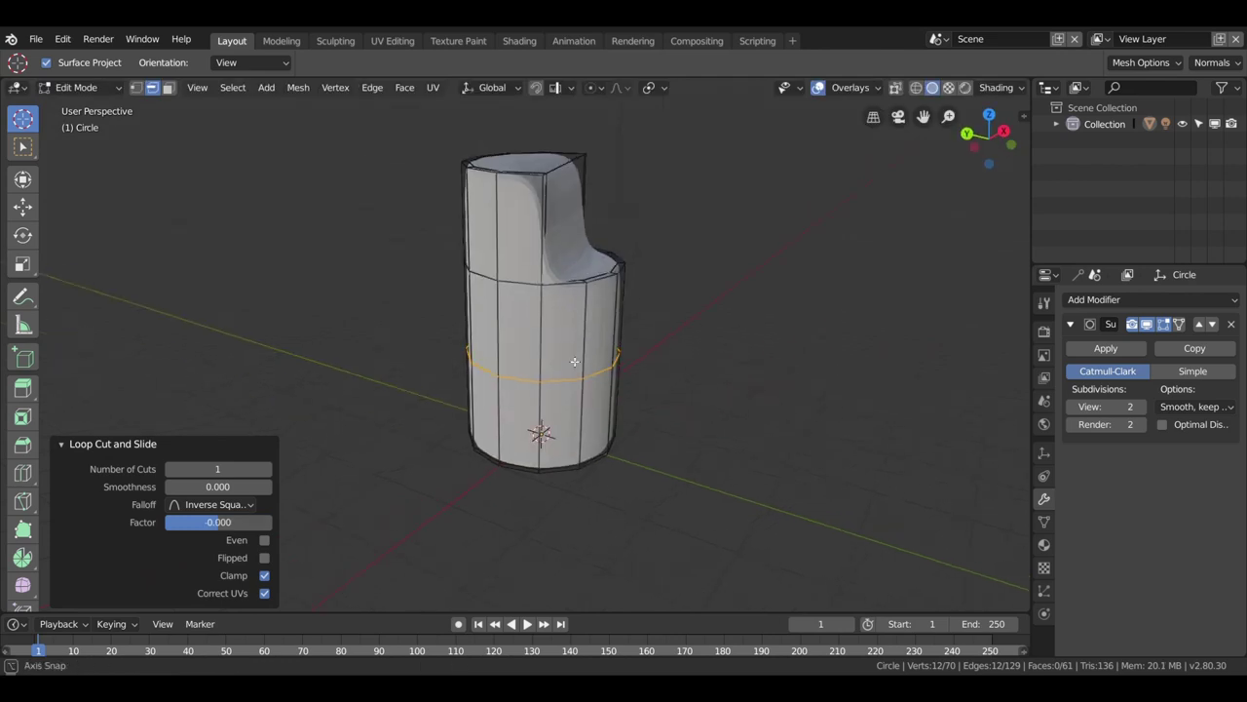
drag(558, 336, 556, 343)
click(556, 343)
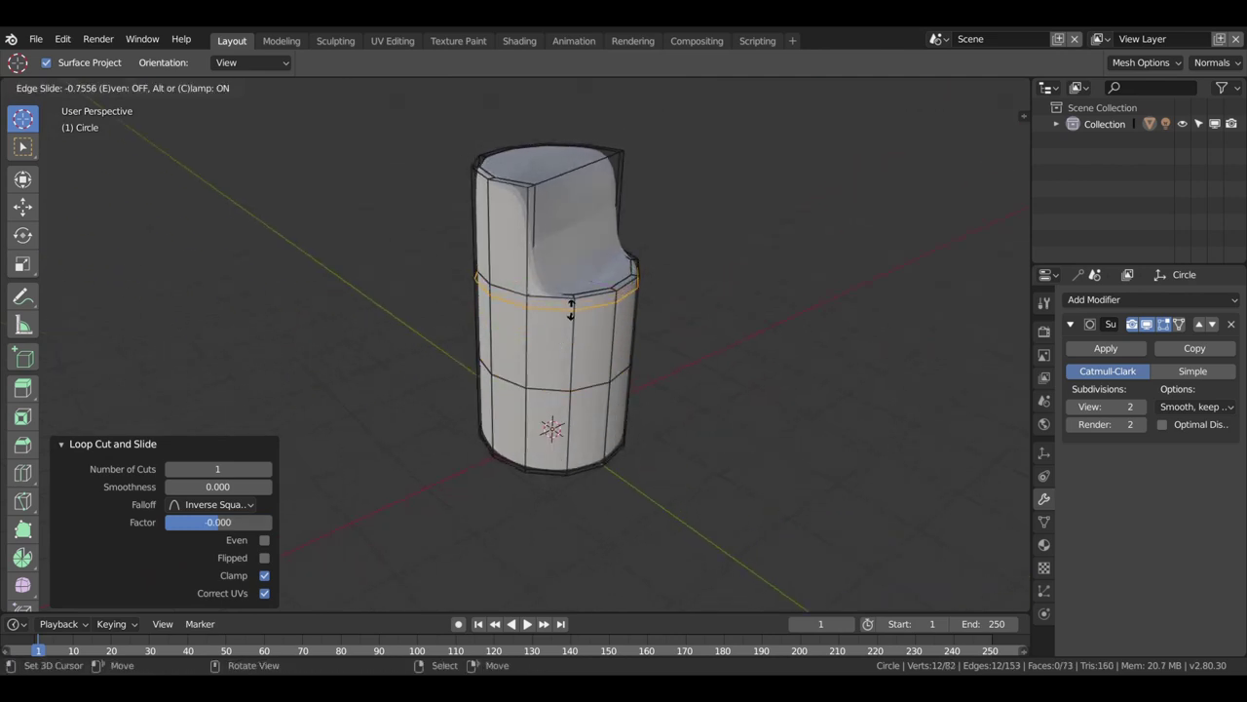
click(571, 308)
Step: Undo a stray vertical cut and add a loop cut slid close to the top
key(ctrl+r)
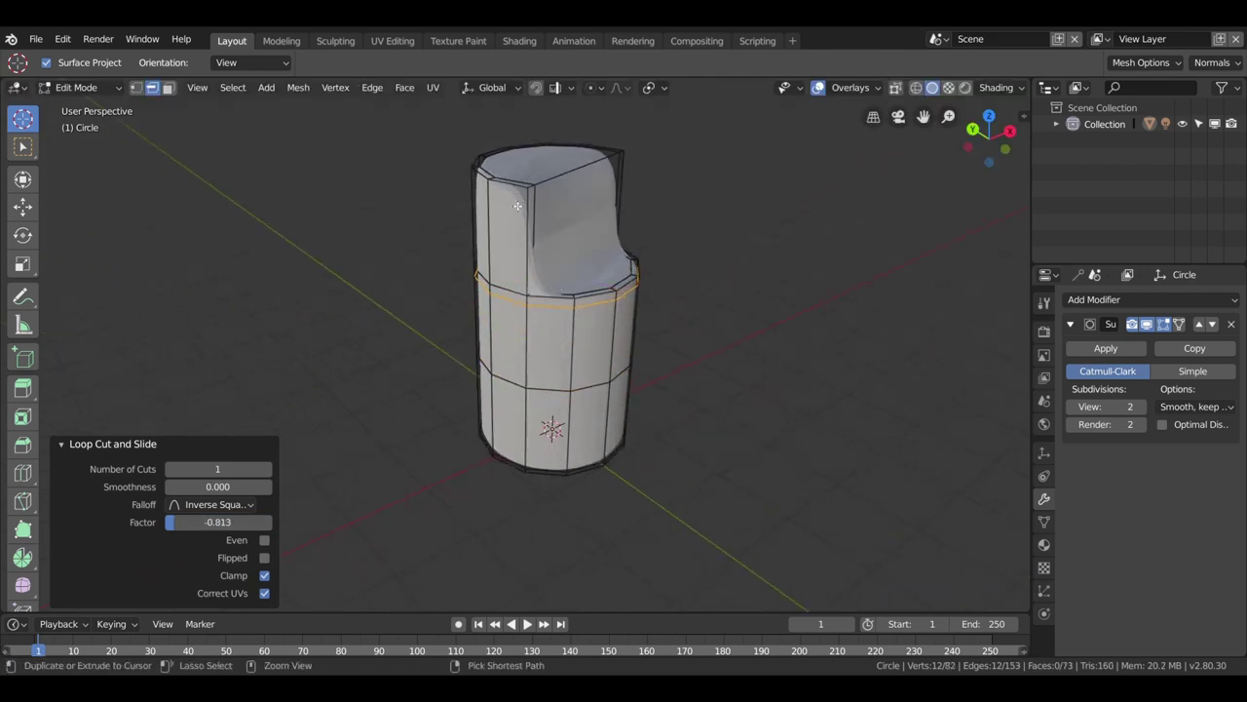
click(517, 205)
right_click(518, 206)
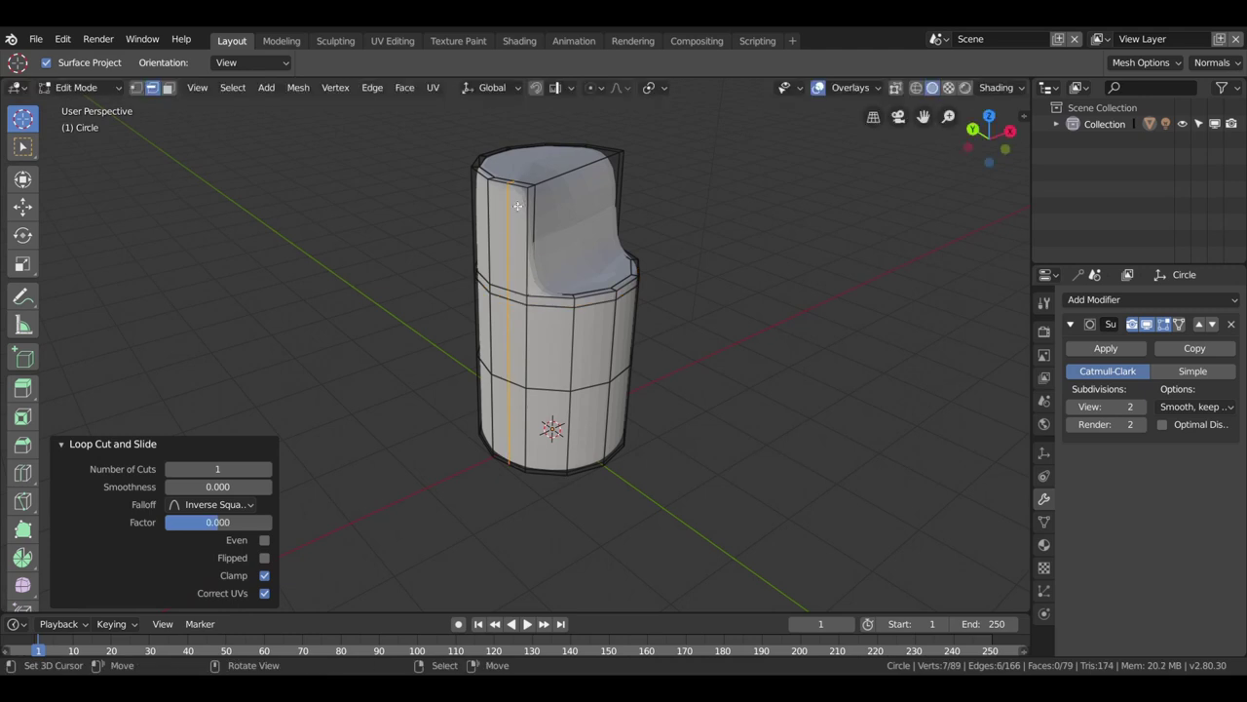
key(ctrl+z)
key(ctrl+r)
click(561, 219)
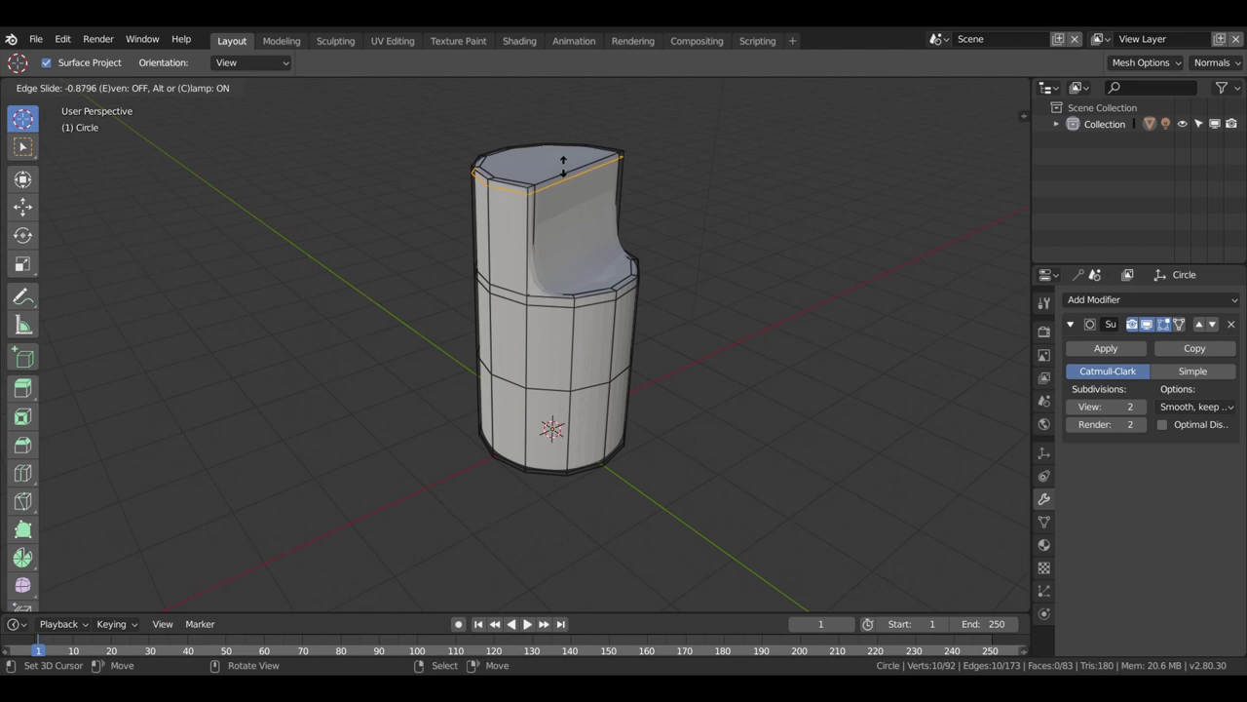
click(562, 166)
Step: Add another loop cut across the upper block, slid to factor 0.706
drag(657, 286, 562, 247)
key(ctrl+r)
click(498, 248)
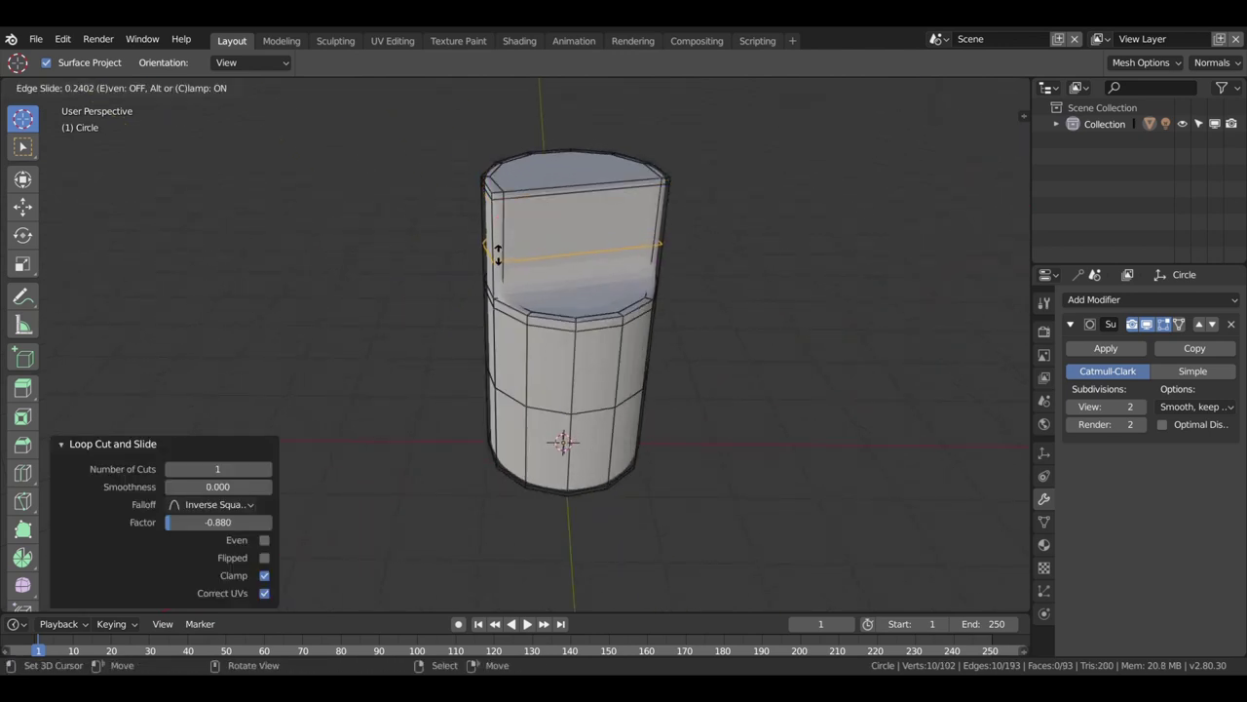
click(497, 283)
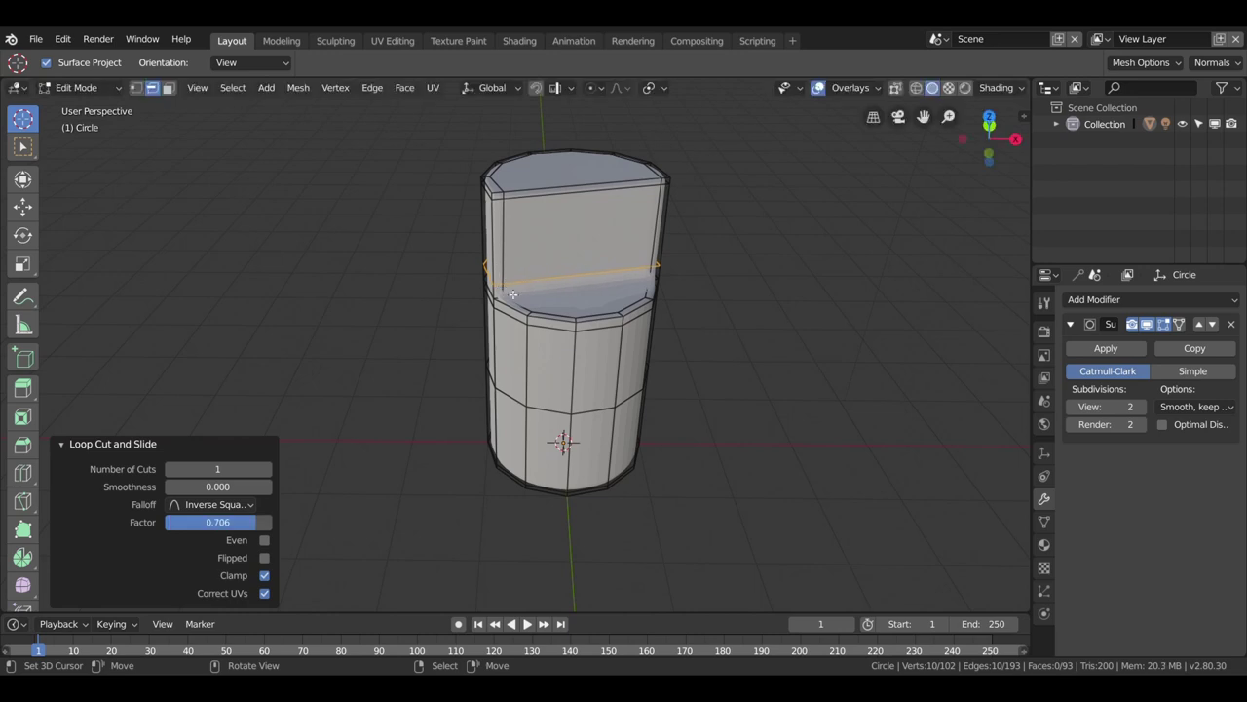
drag(623, 322, 634, 381)
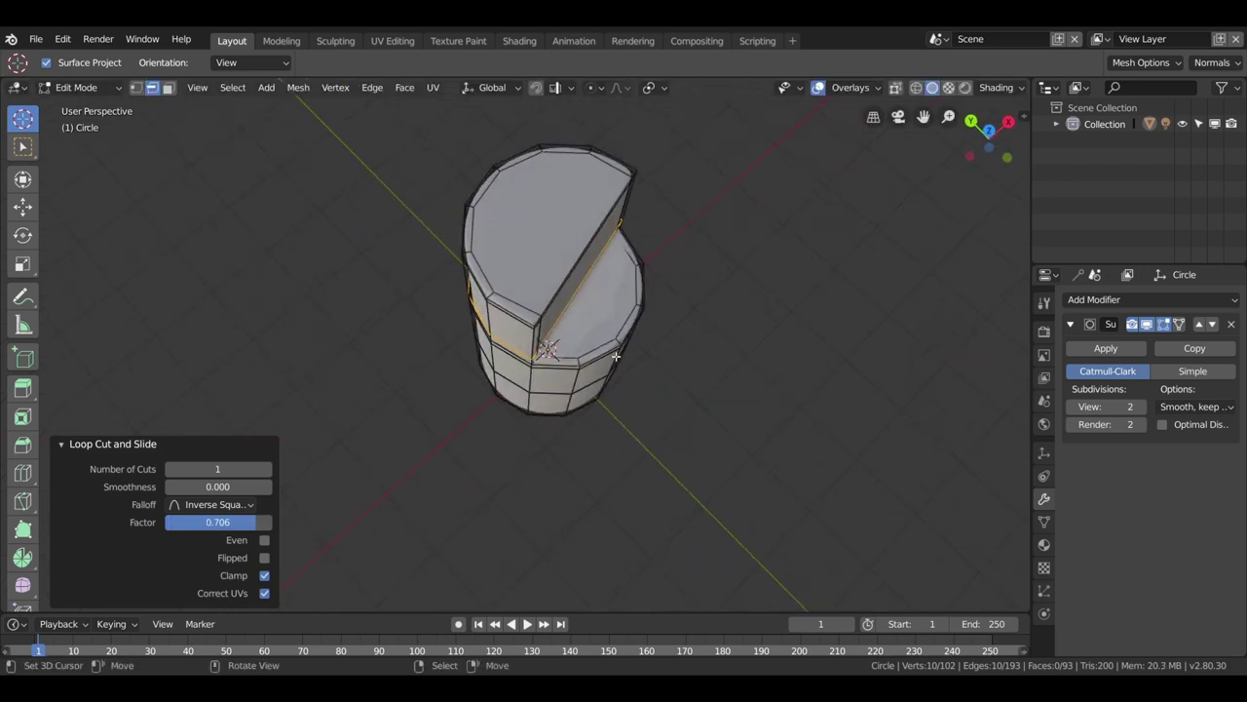
drag(616, 352, 514, 356)
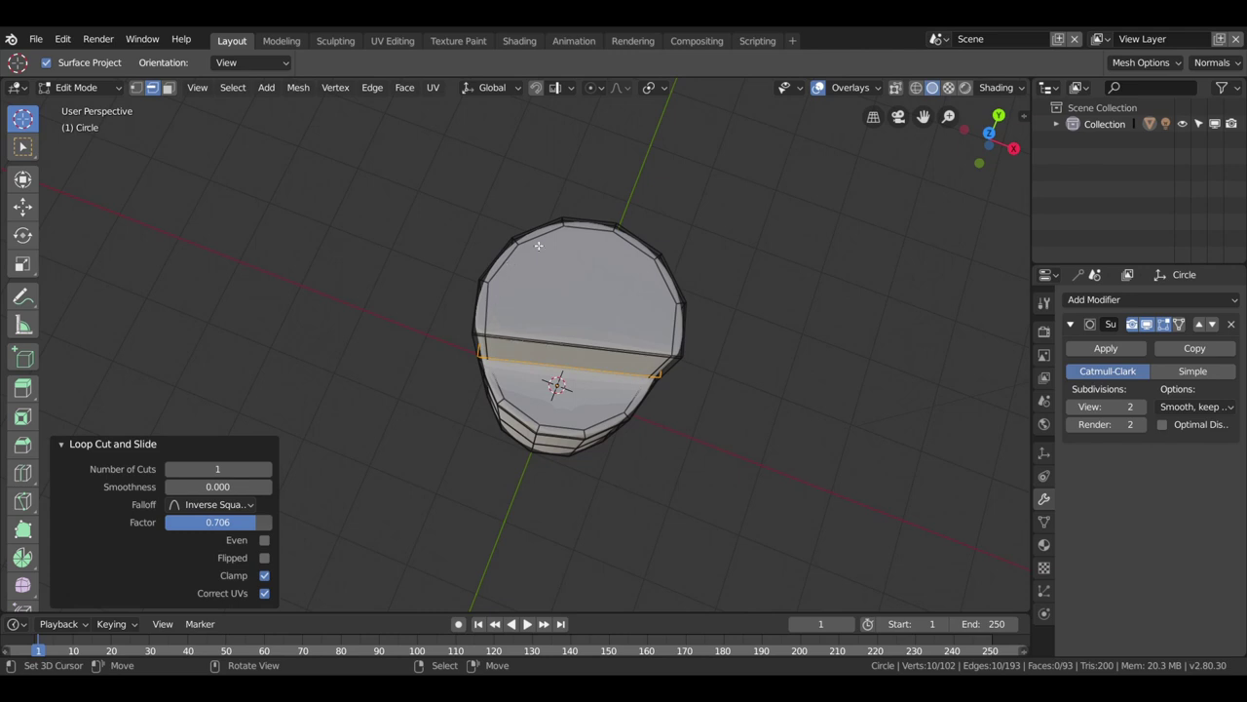
drag(524, 302, 453, 267)
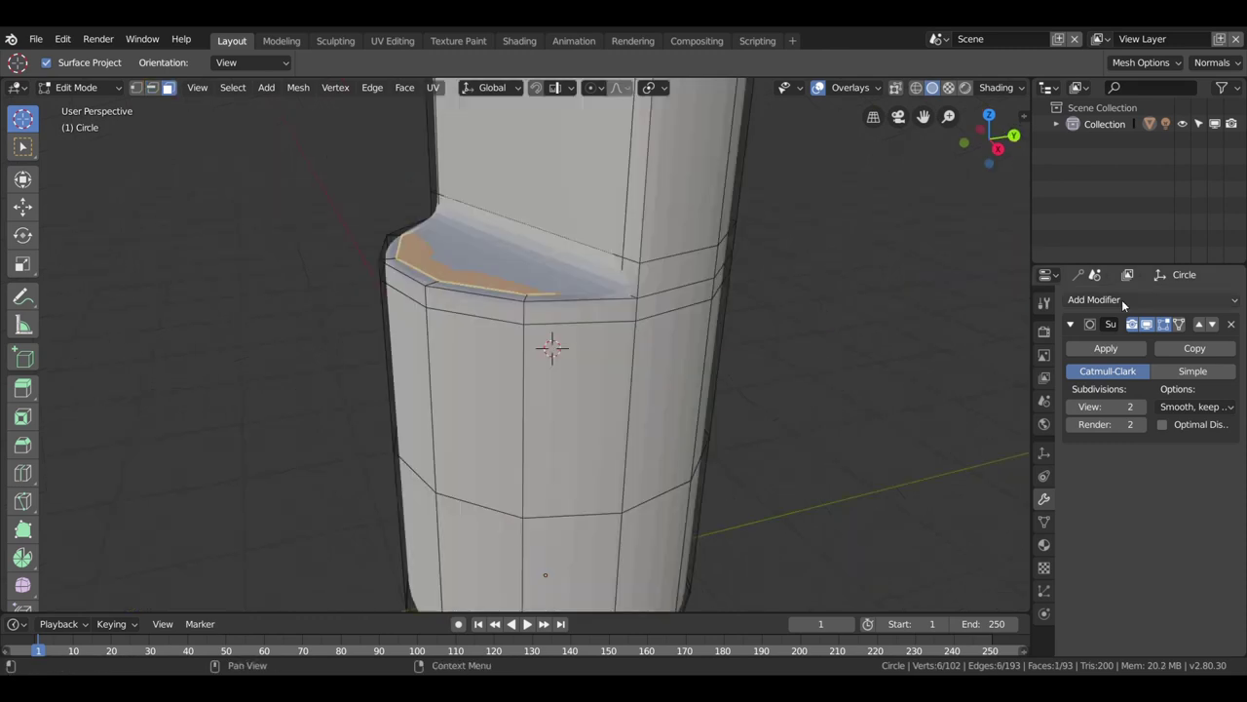
Step: Edge-slide the loop above the ledge down toward it, to 0.584
drag(737, 339, 790, 312)
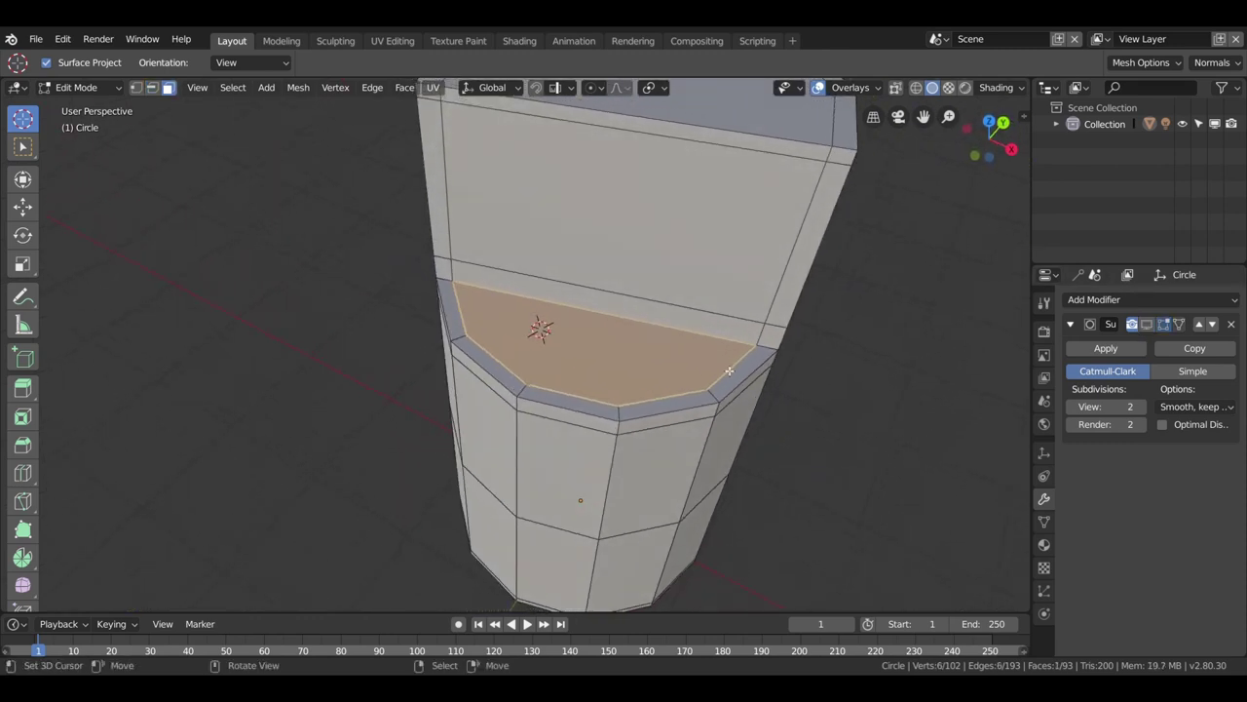
click(789, 312)
key(alt+a)
click(151, 87)
click(604, 291)
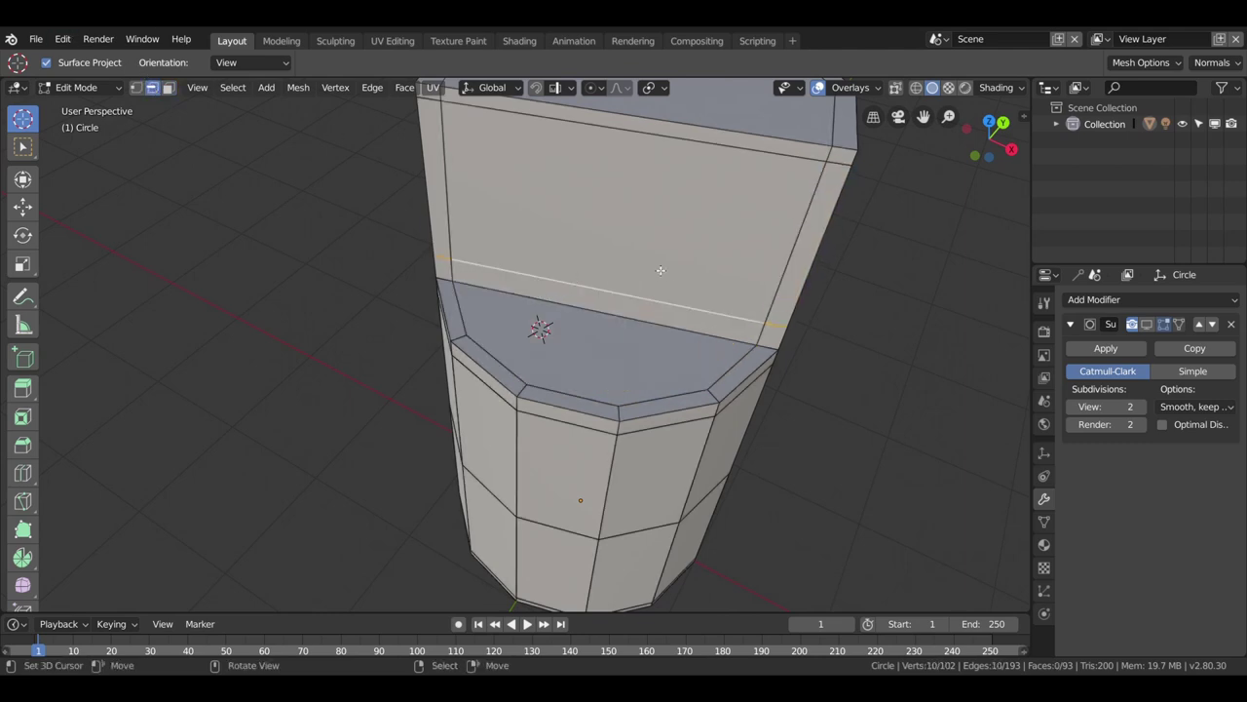
key(g)
key(g)
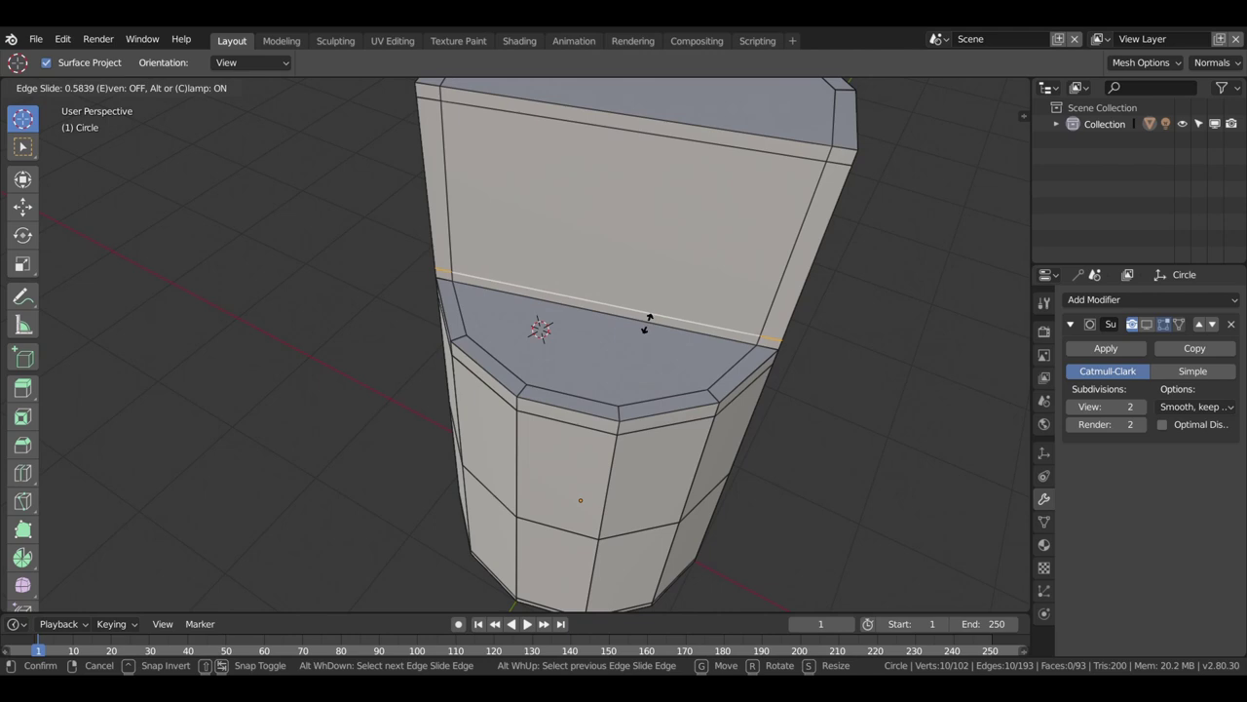
click(648, 322)
Step: Select a ledge rim vertex, then return to Object Mode to view the object
drag(648, 324, 614, 332)
click(136, 88)
click(576, 338)
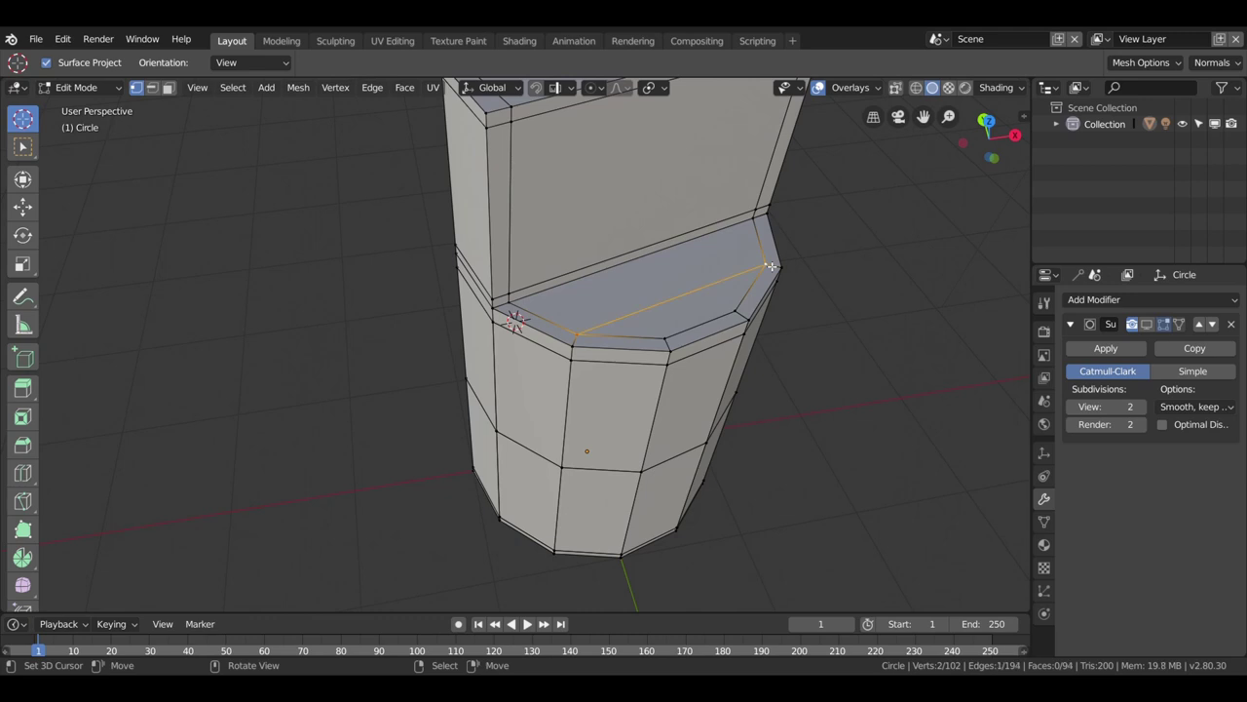
key(Tab)
drag(766, 264, 743, 219)
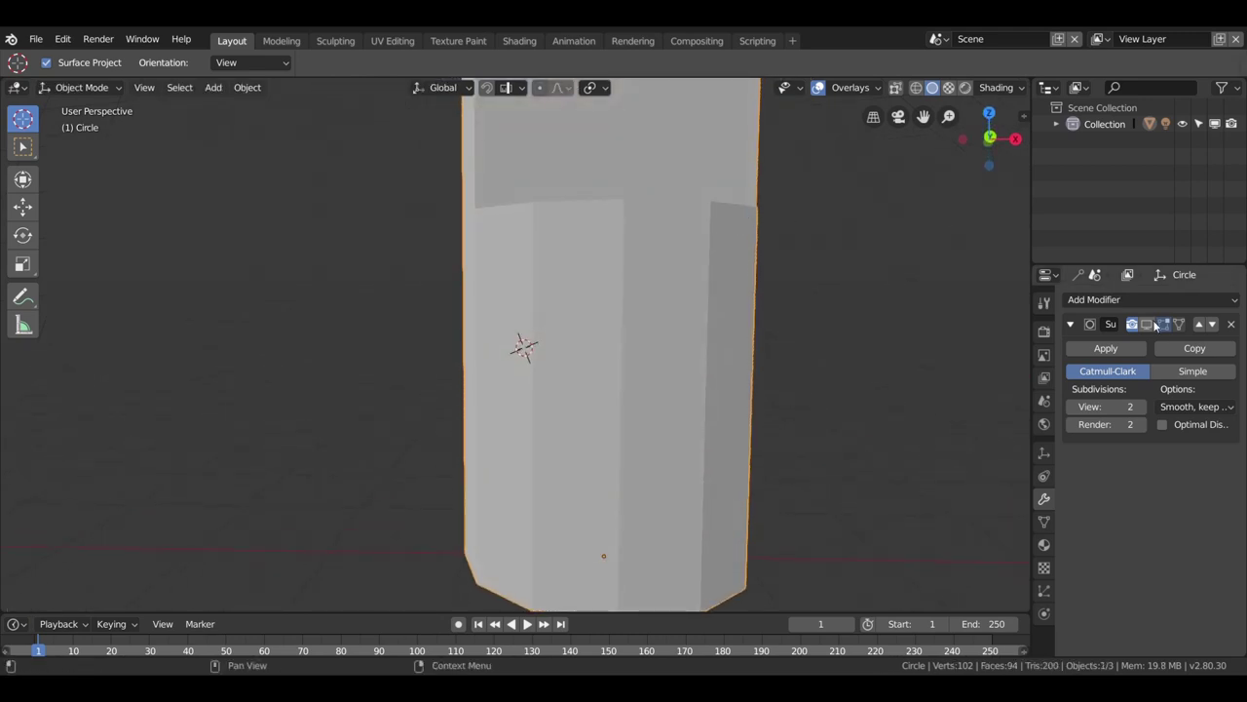
Step: Display the subdivision in edit mode and apply Shade Smooth to the block
click(1154, 326)
drag(585, 208, 659, 224)
right_click(658, 224)
click(626, 411)
drag(626, 410, 563, 386)
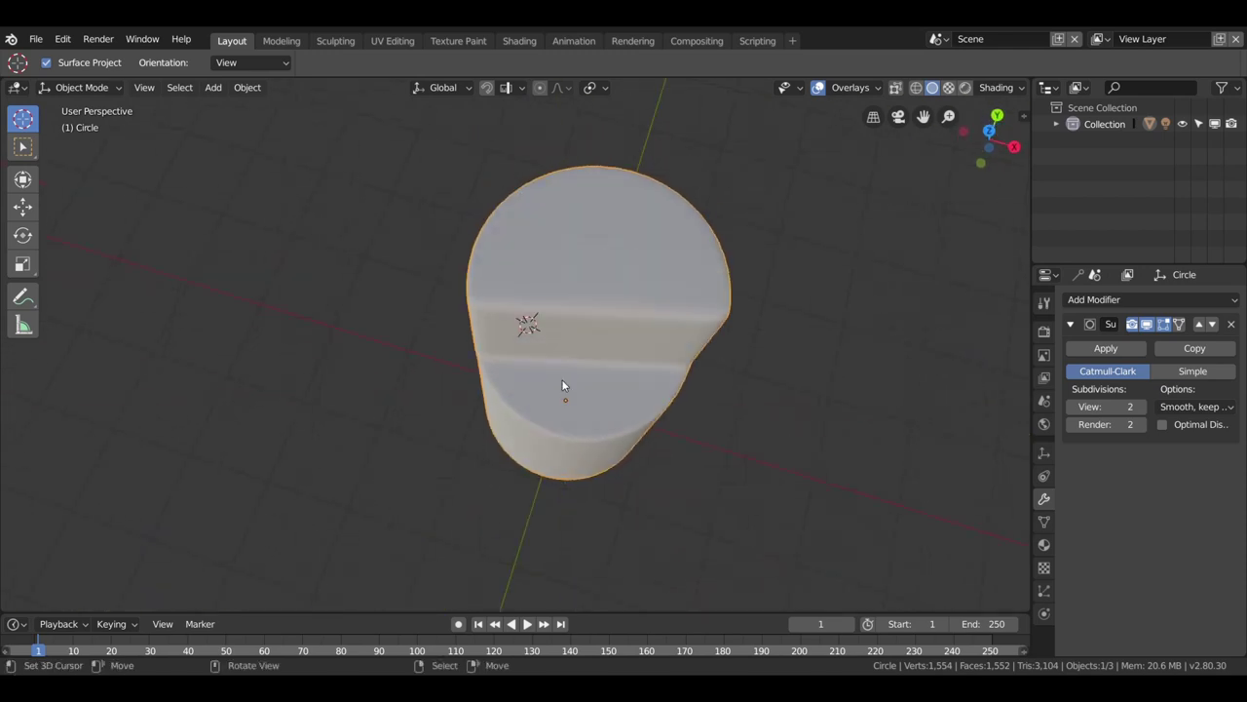
Step: In Edit Mode, select pairs of opposite vertices on the top rim
key(Tab)
scroll(up, 3)
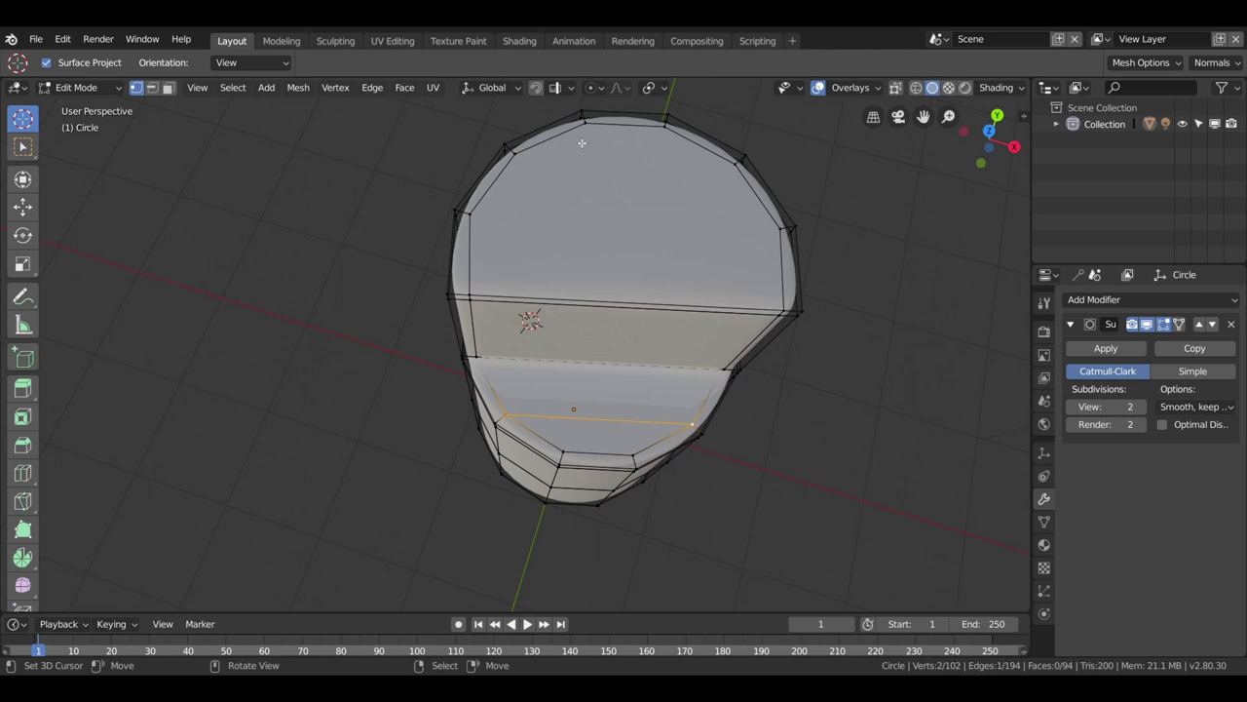
click(494, 221)
click(773, 235)
click(477, 225)
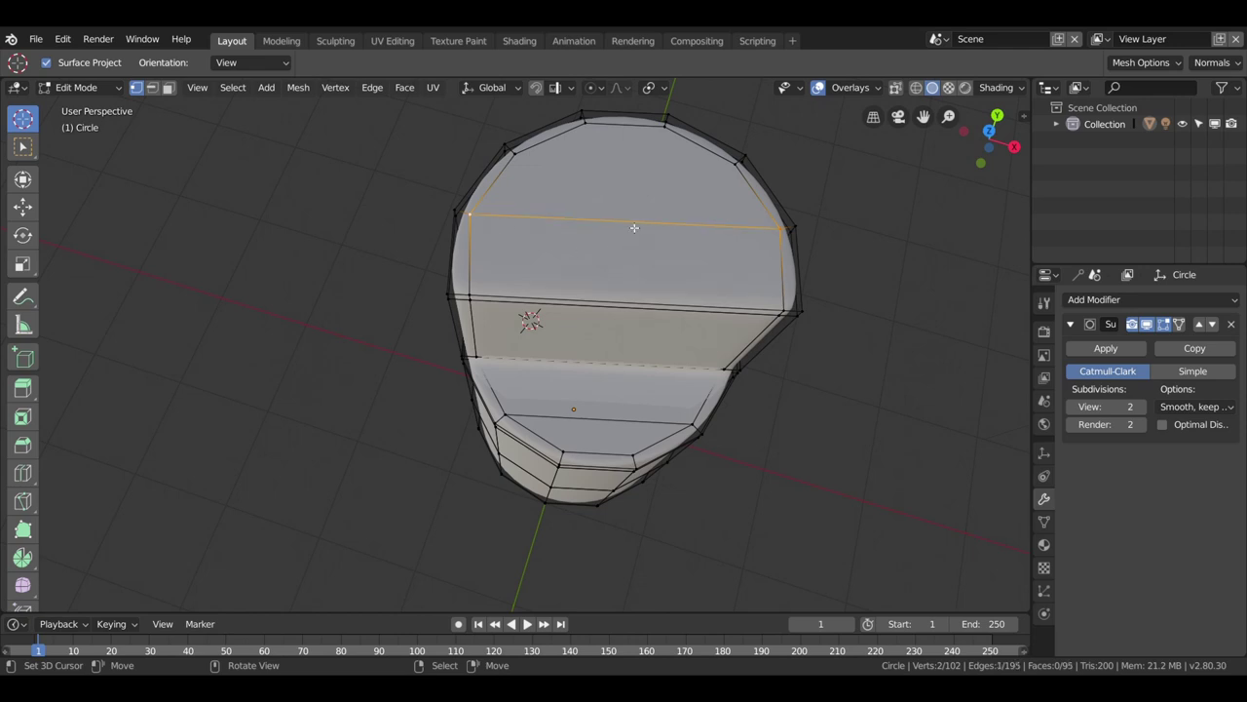
click(732, 170)
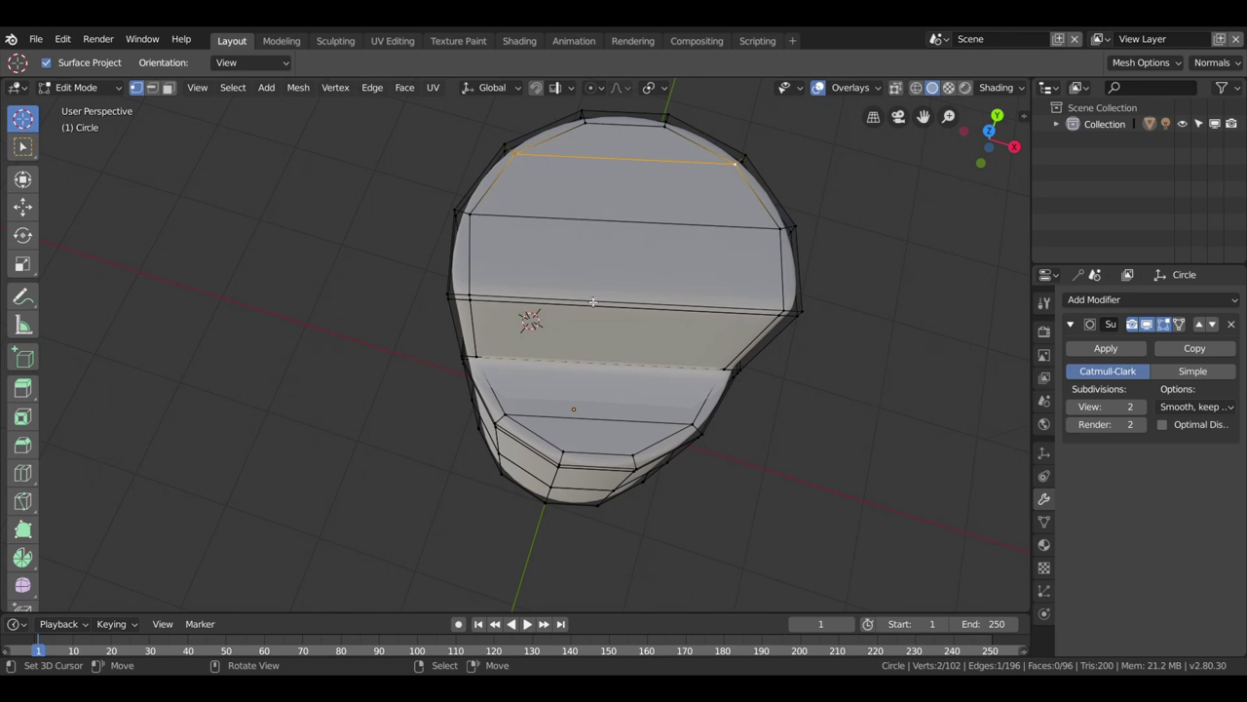
drag(606, 337, 601, 317)
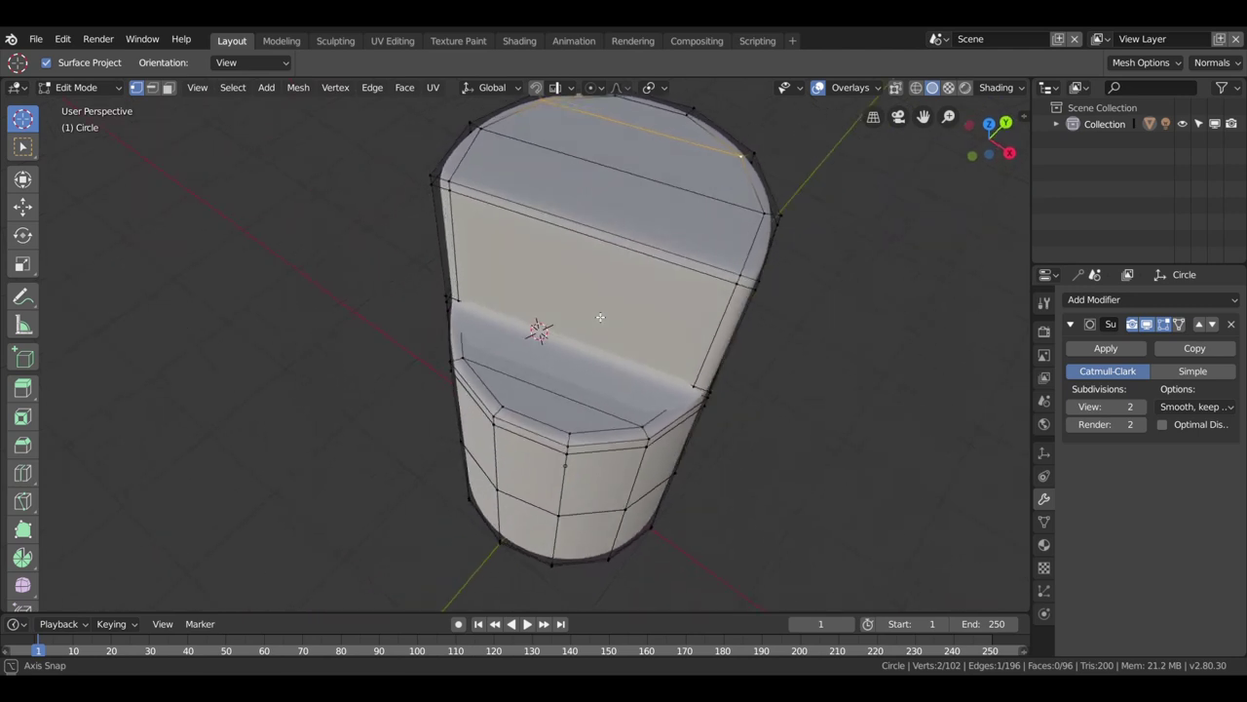
click(692, 130)
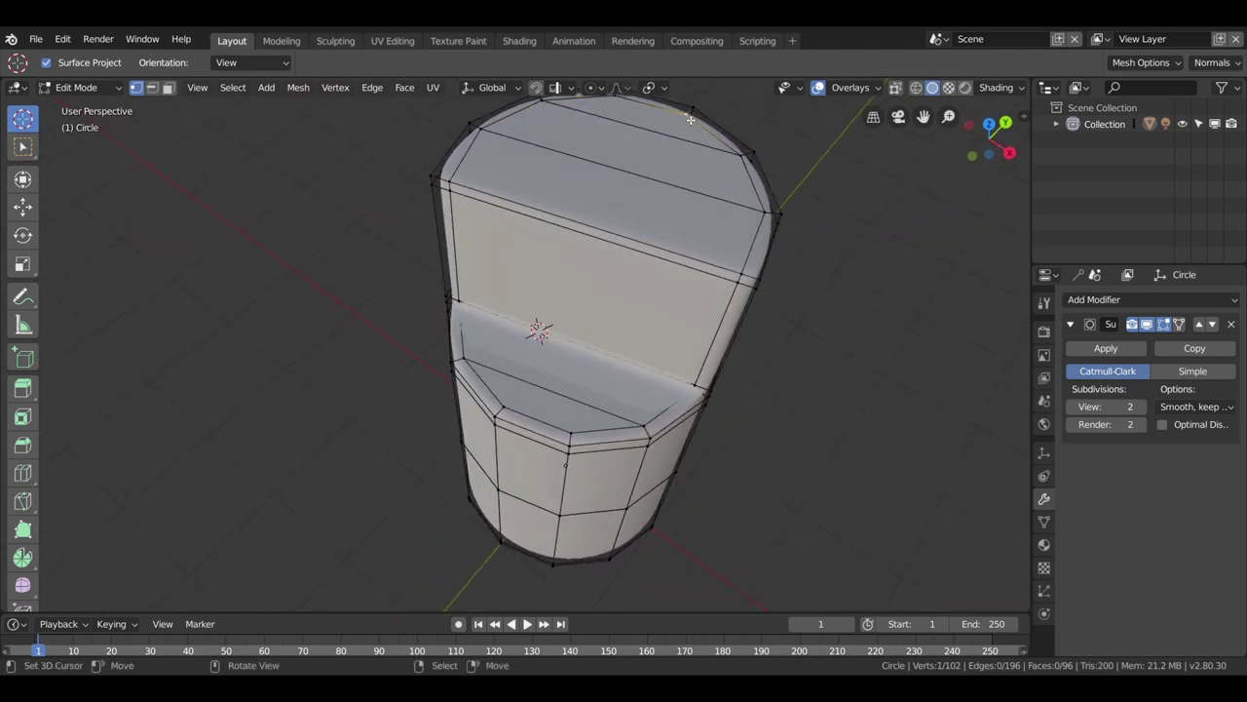
Step: Join selected top vertices with new edge paths using J
click(582, 430)
key(j)
click(601, 129)
drag(601, 129, 554, 424)
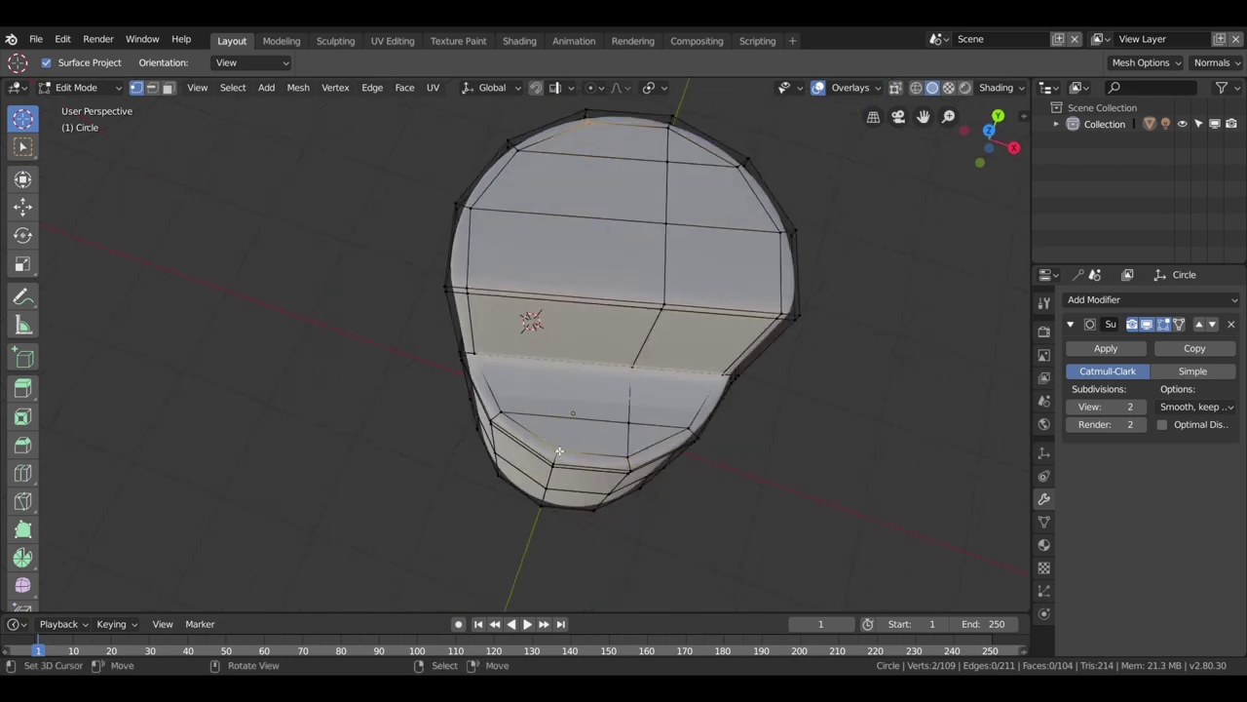
key(j)
drag(567, 438, 646, 247)
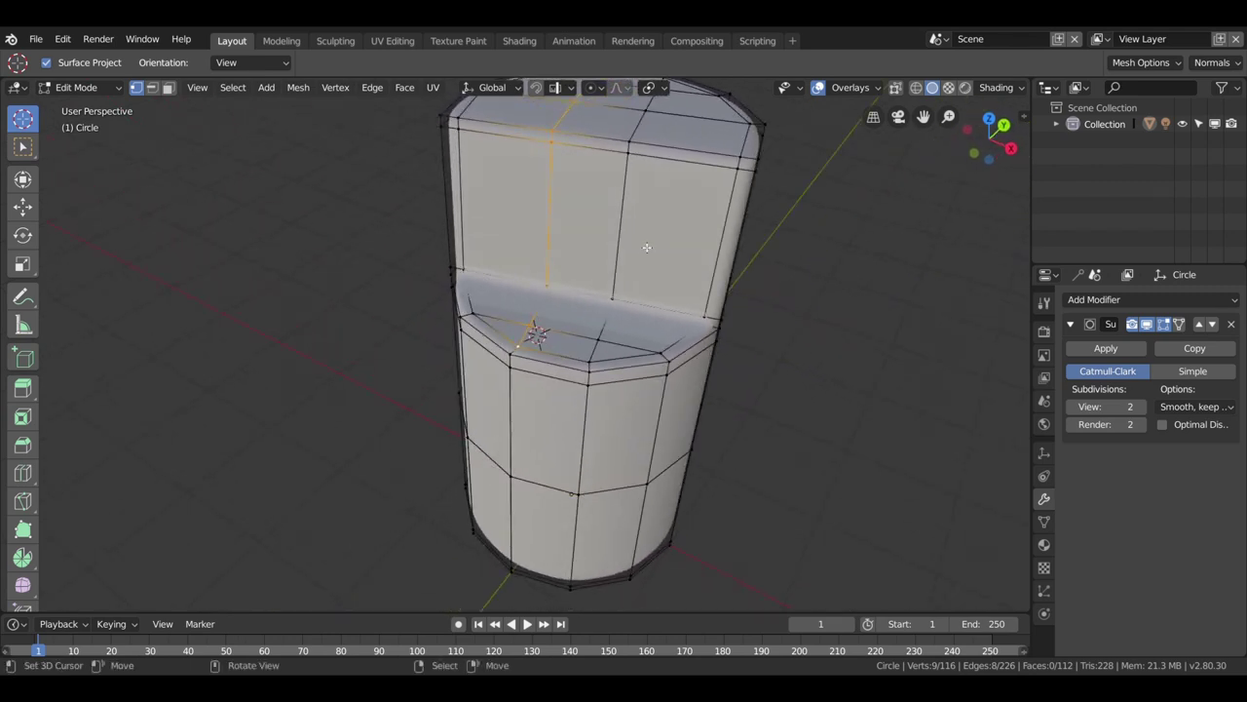
drag(646, 247, 592, 229)
Step: Add a loop cut across the upper block's top face
key(ctrl+r)
click(647, 247)
drag(691, 314, 471, 252)
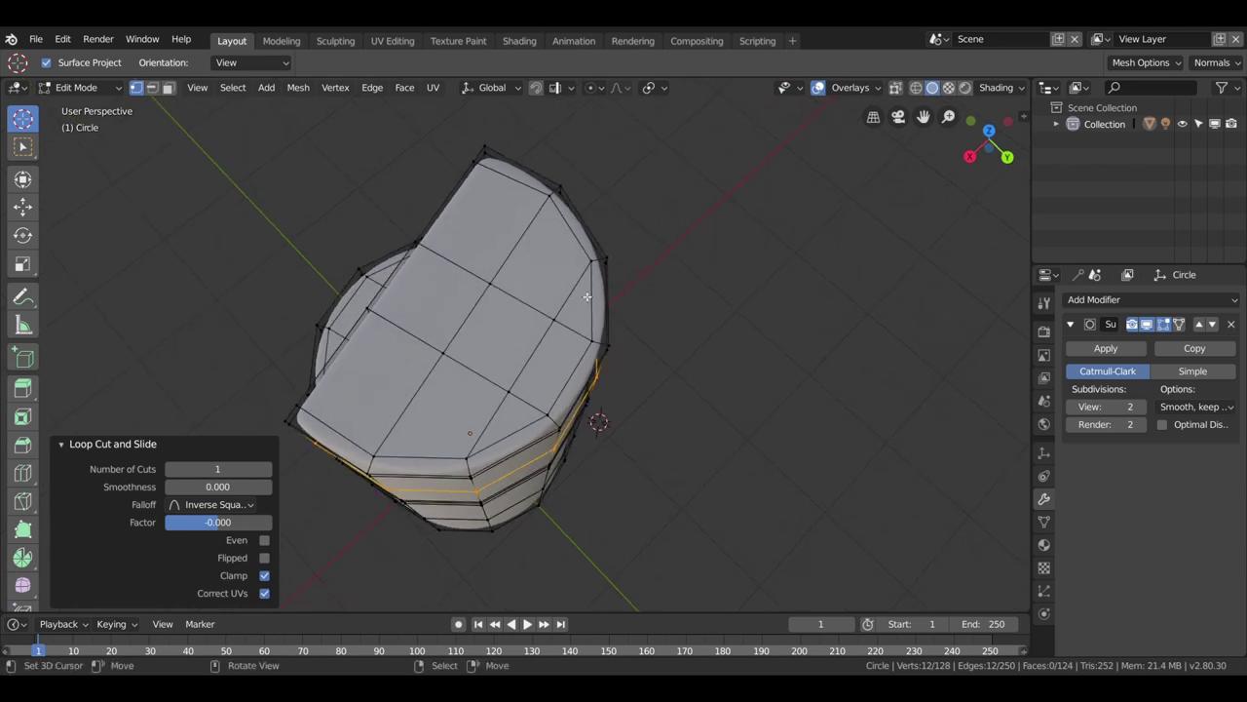
drag(540, 299, 471, 339)
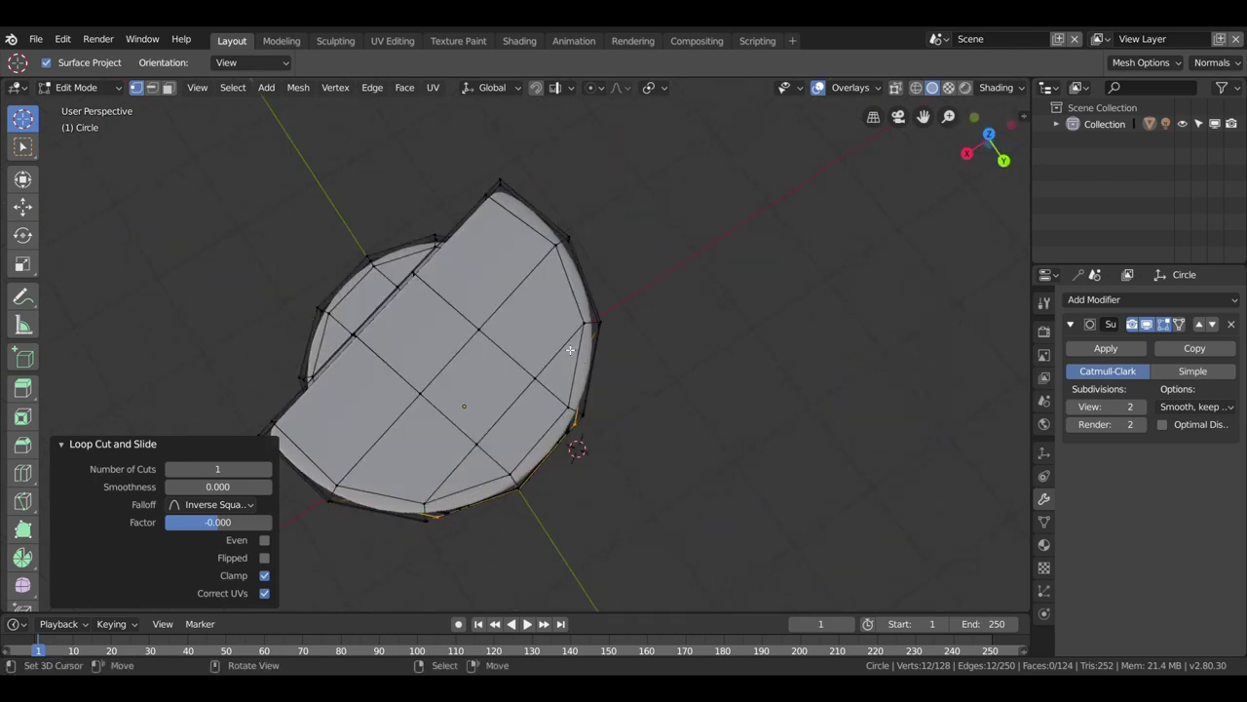
Step: Dissolve the stray edges crossing the top faces one by one in edge mode
key(alt+a)
click(151, 86)
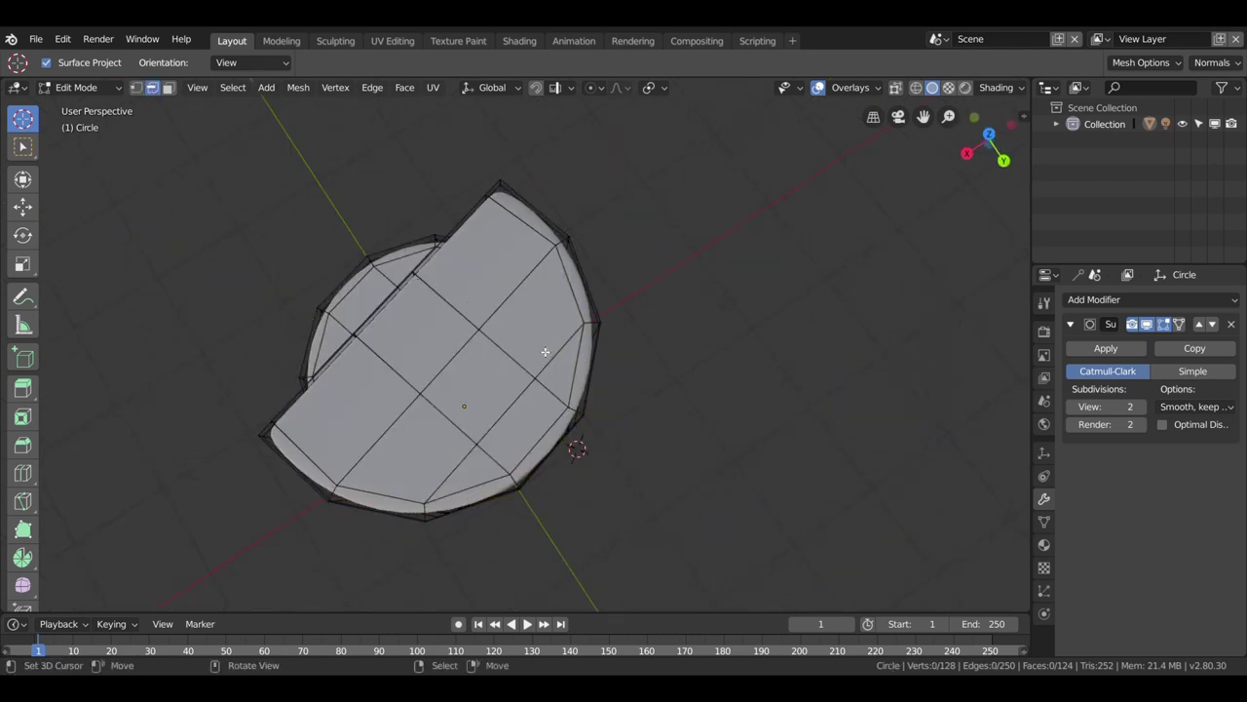
key(x)
click(548, 353)
click(444, 488)
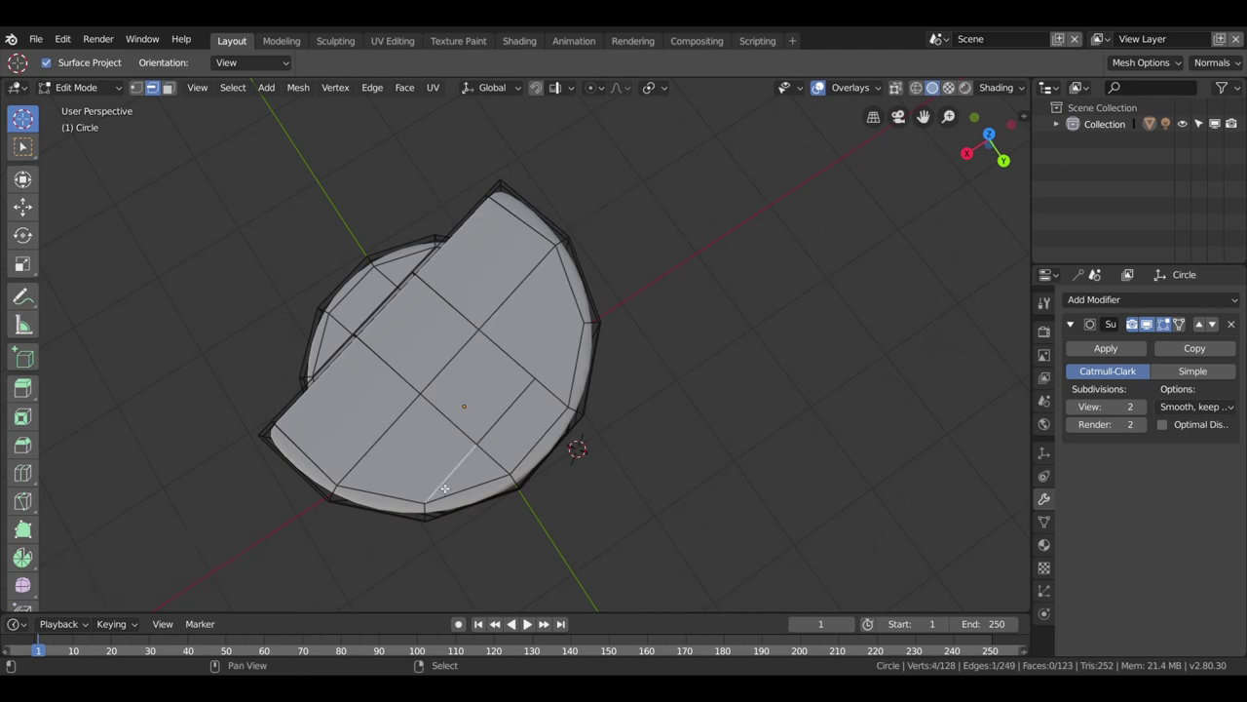
key(x)
click(439, 493)
click(535, 404)
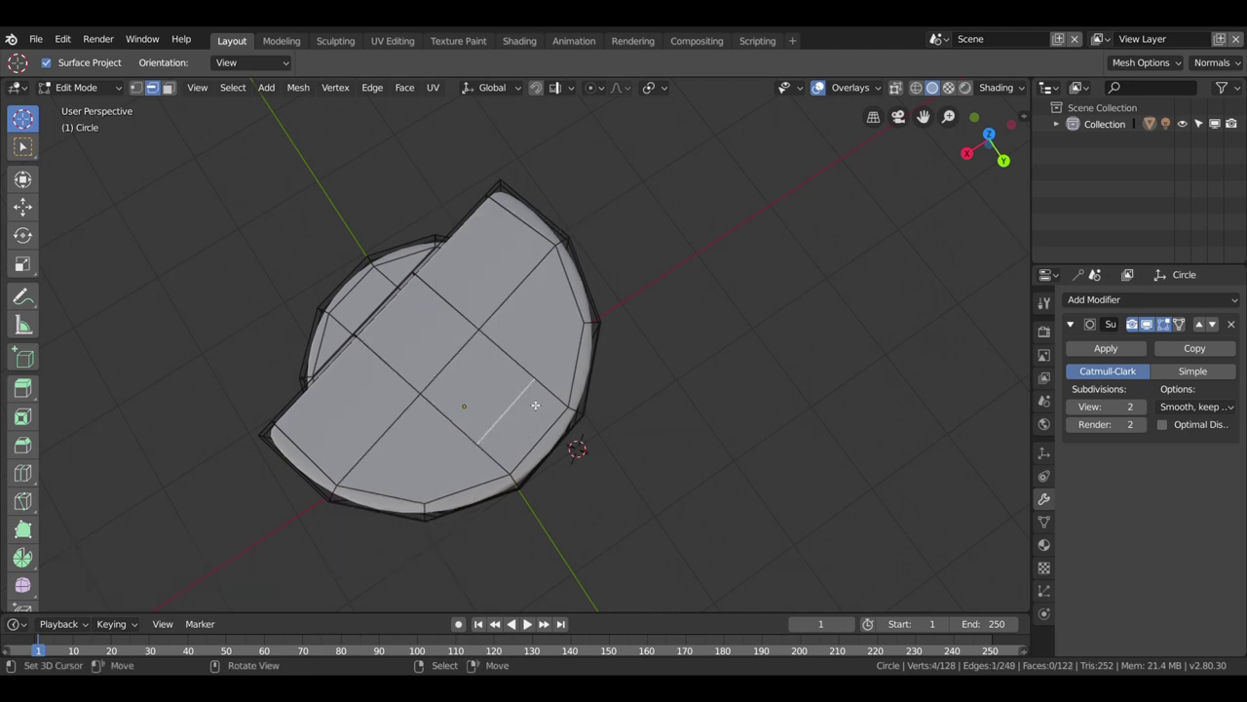
key(x)
click(535, 405)
drag(535, 405, 692, 419)
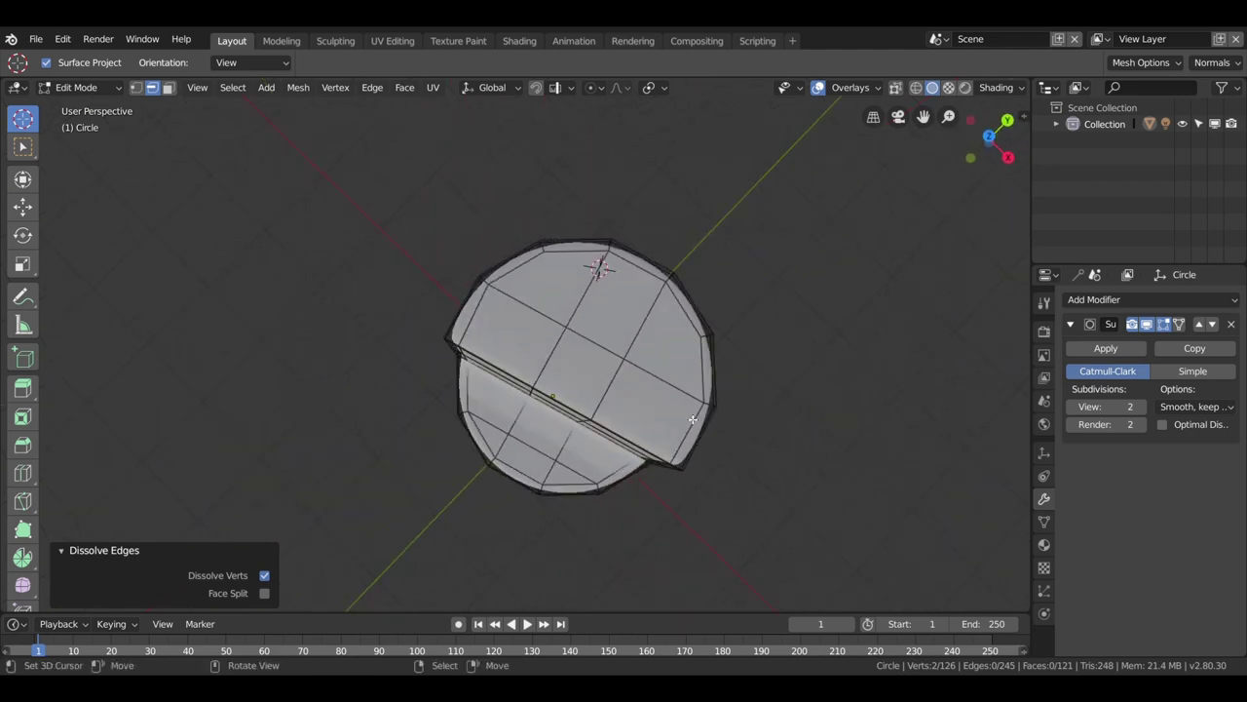
scroll(down, 3)
drag(676, 393, 531, 346)
Step: In Object Mode, switch viewport lighting from Studio to a glossy MatCap sphere
key(Tab)
click(996, 87)
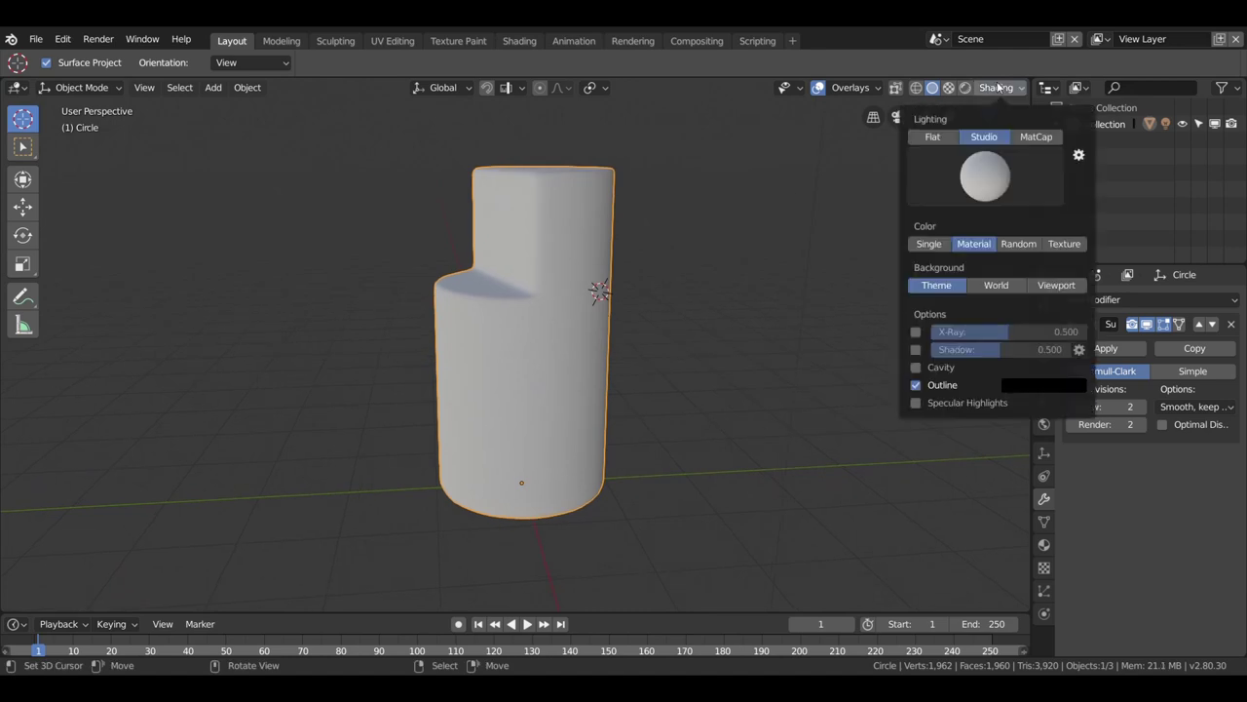
click(1035, 137)
click(1010, 180)
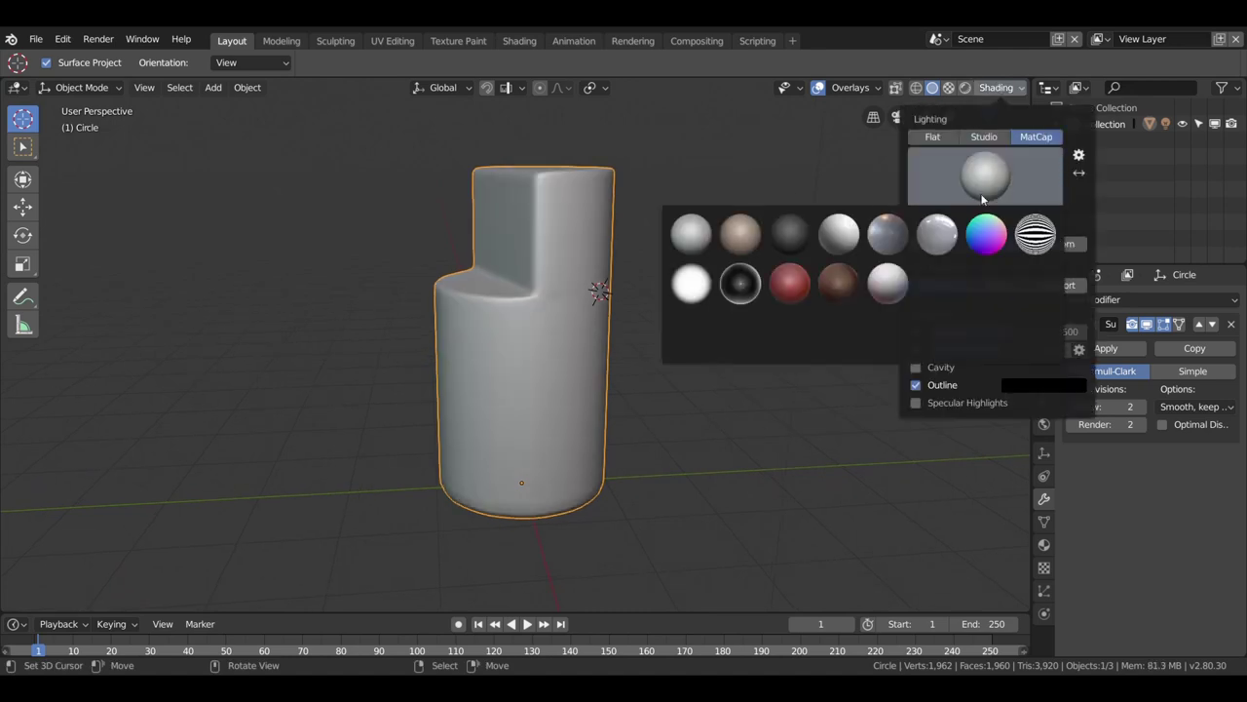
click(949, 241)
drag(656, 323, 560, 196)
scroll(up, 3)
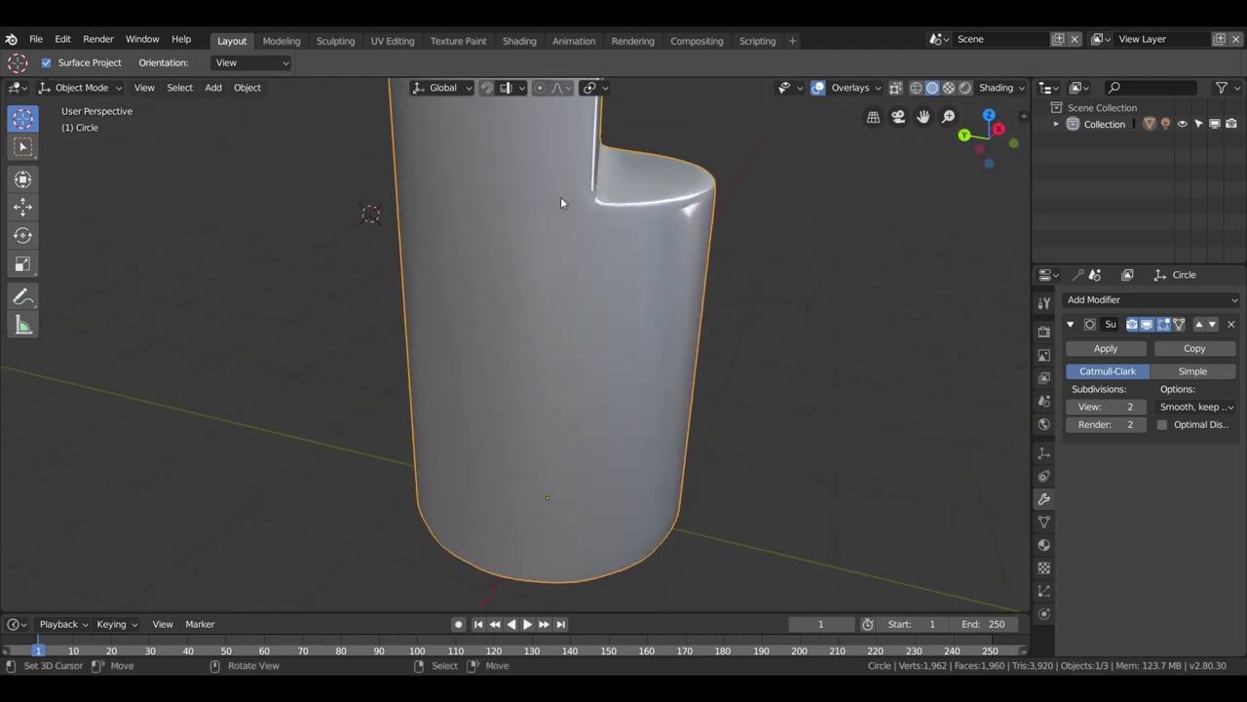
Step: Edge-slide the edge path along the cylinder's step upward to a better position
key(Tab)
scroll(down, 3)
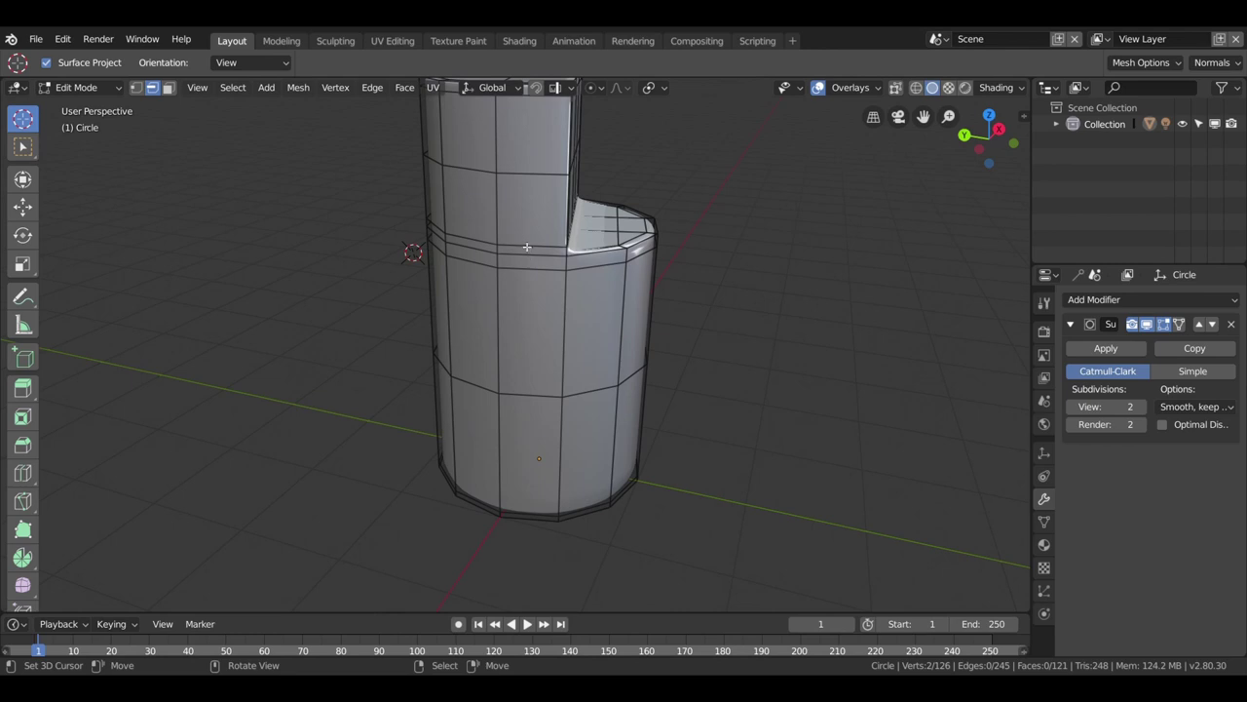
drag(508, 246, 513, 253)
drag(430, 255, 516, 288)
click(516, 287)
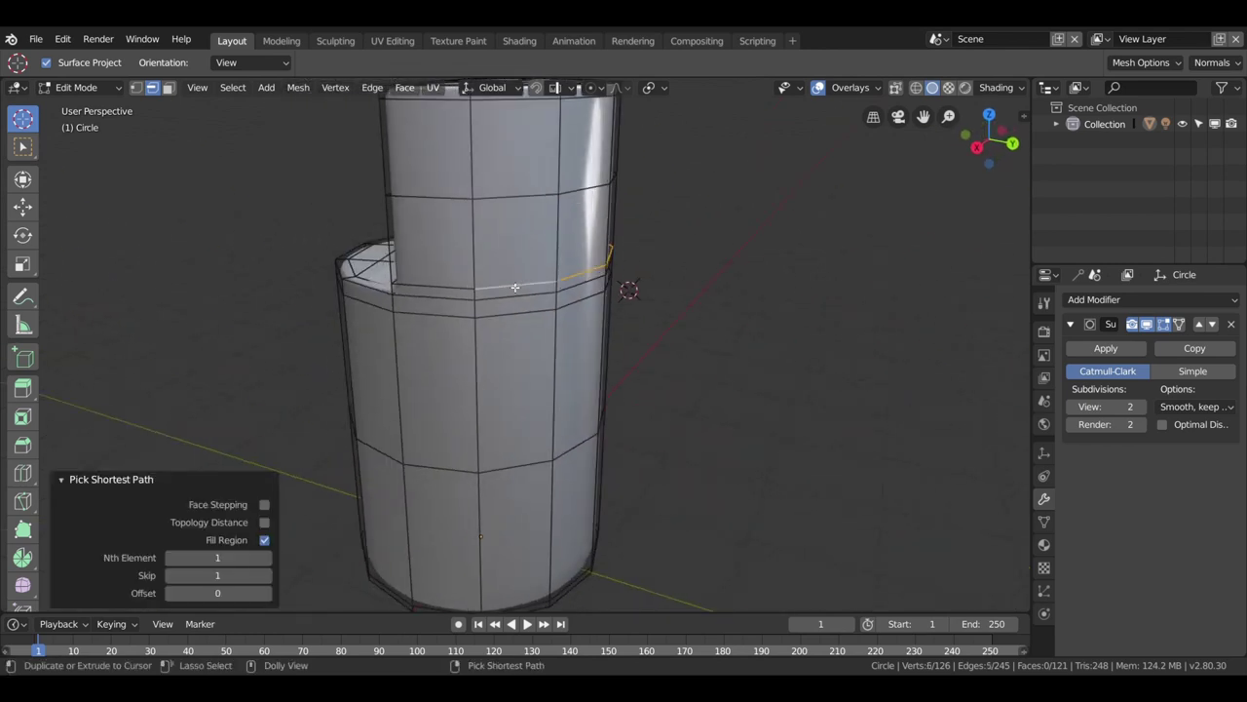
key(g)
key(g)
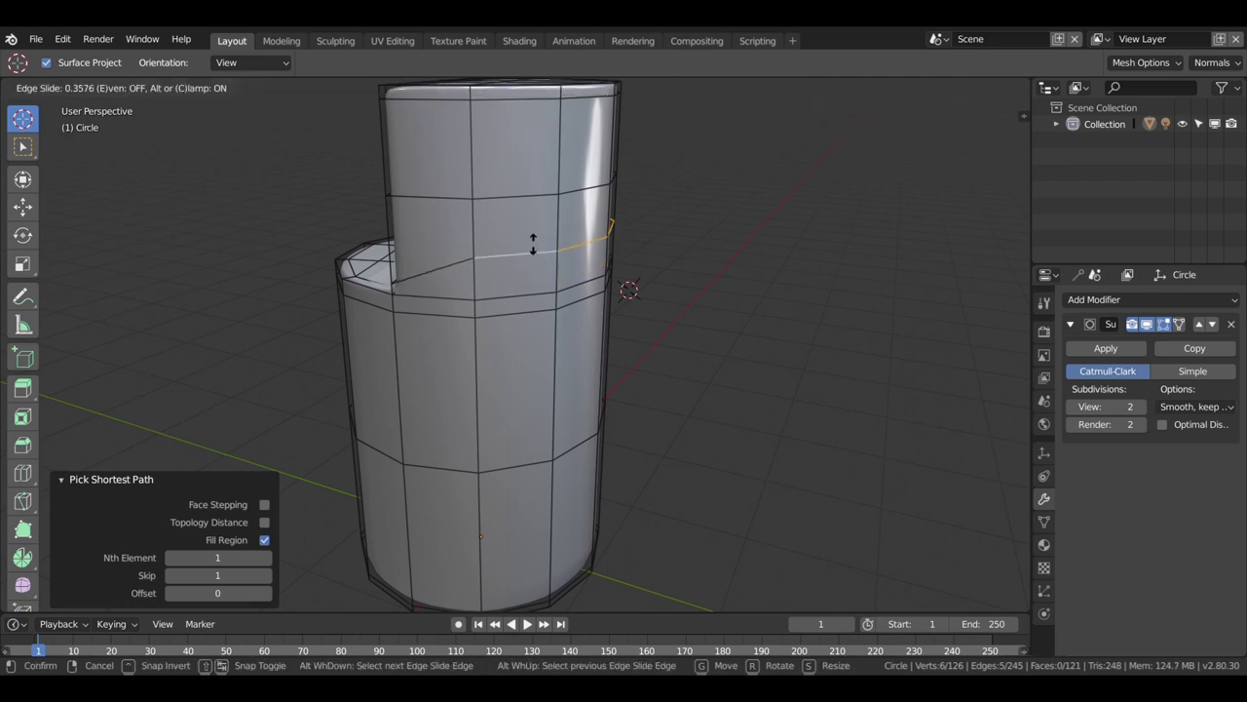
click(530, 238)
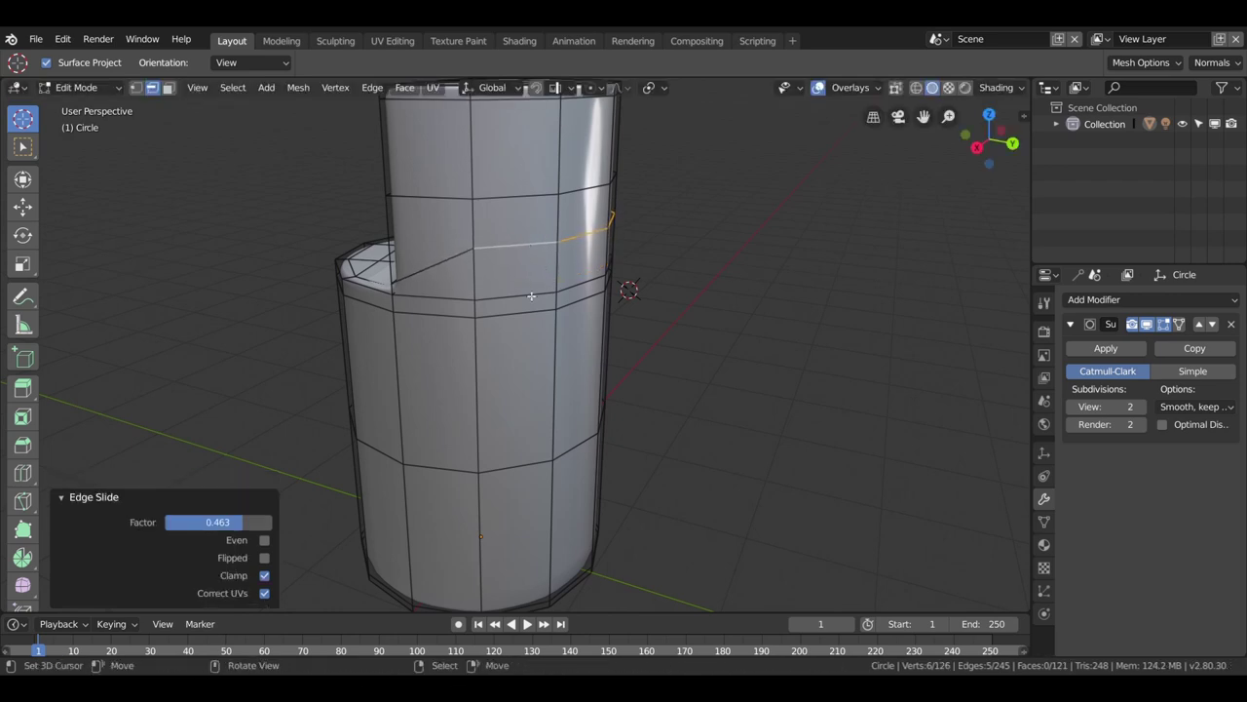
Step: Select two more vertical edges on the lower side and slide them along the surface
drag(522, 317, 447, 286)
click(447, 287)
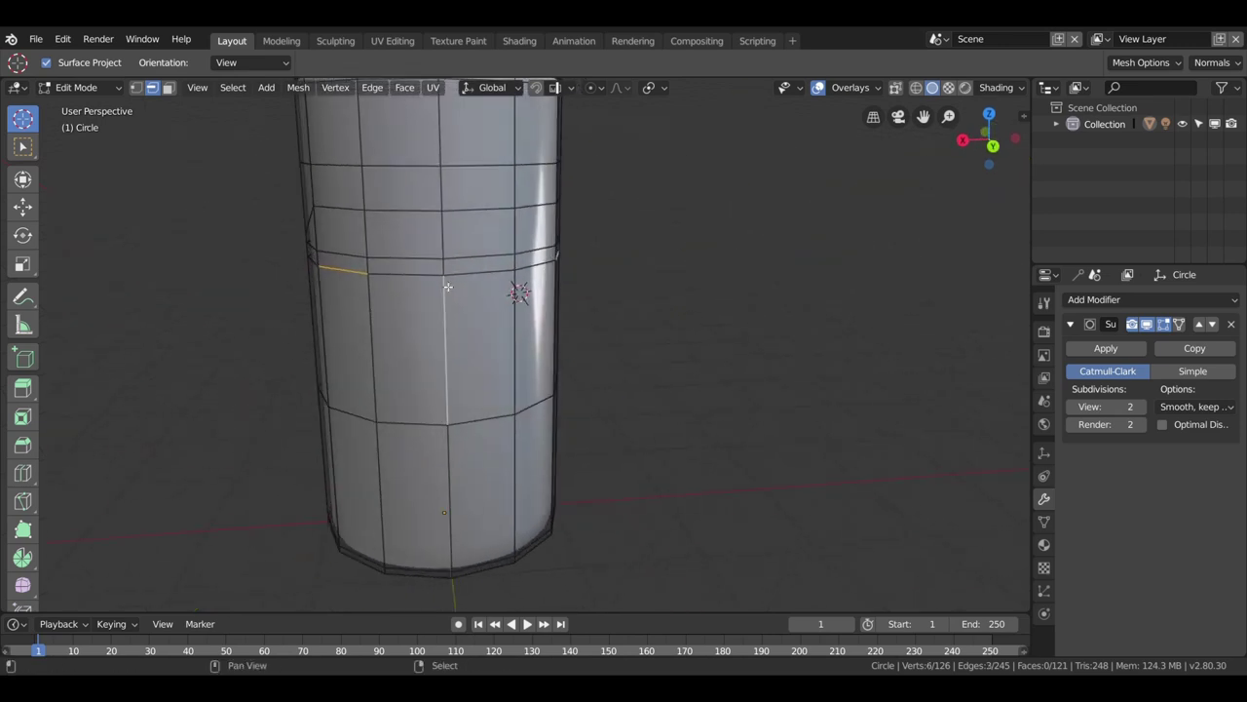
click(554, 270)
key(g)
key(g)
click(524, 301)
drag(524, 301, 594, 397)
Step: Dissolve the leftover stray edges on the cylinder's ledge
key(Tab)
key(Tab)
click(609, 396)
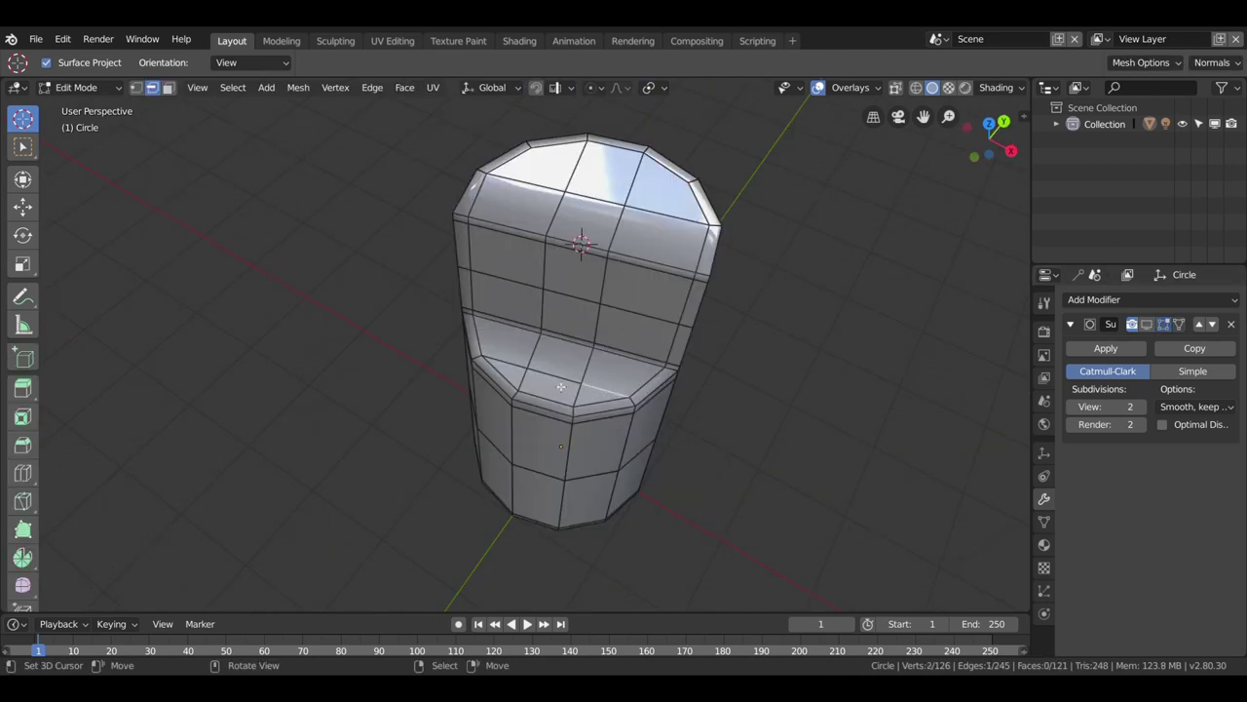
key(x)
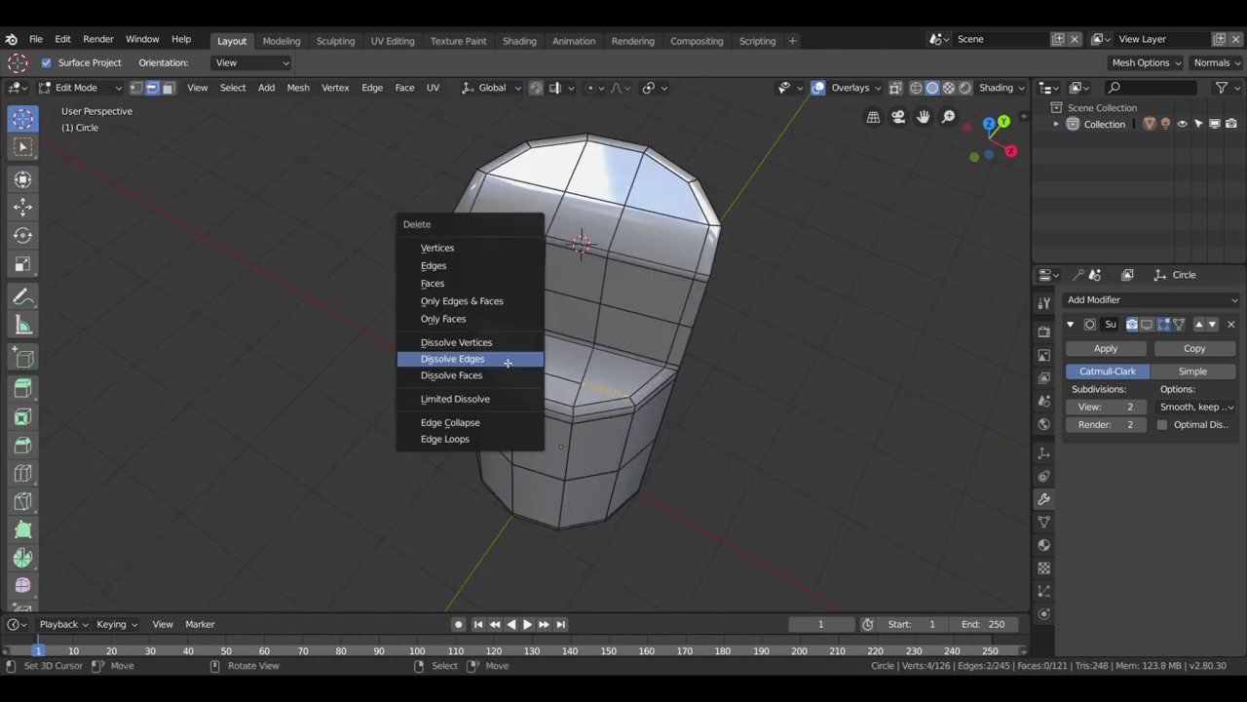
click(508, 361)
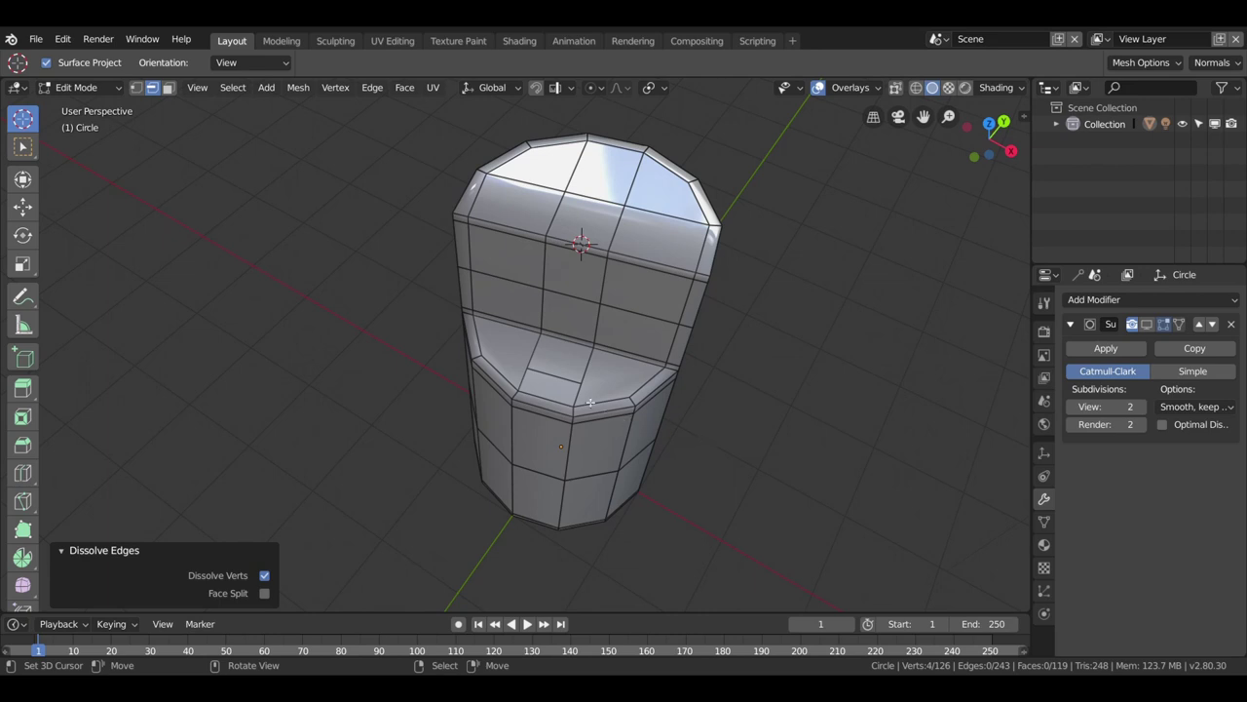
click(565, 380)
key(x)
click(565, 380)
drag(631, 355, 606, 333)
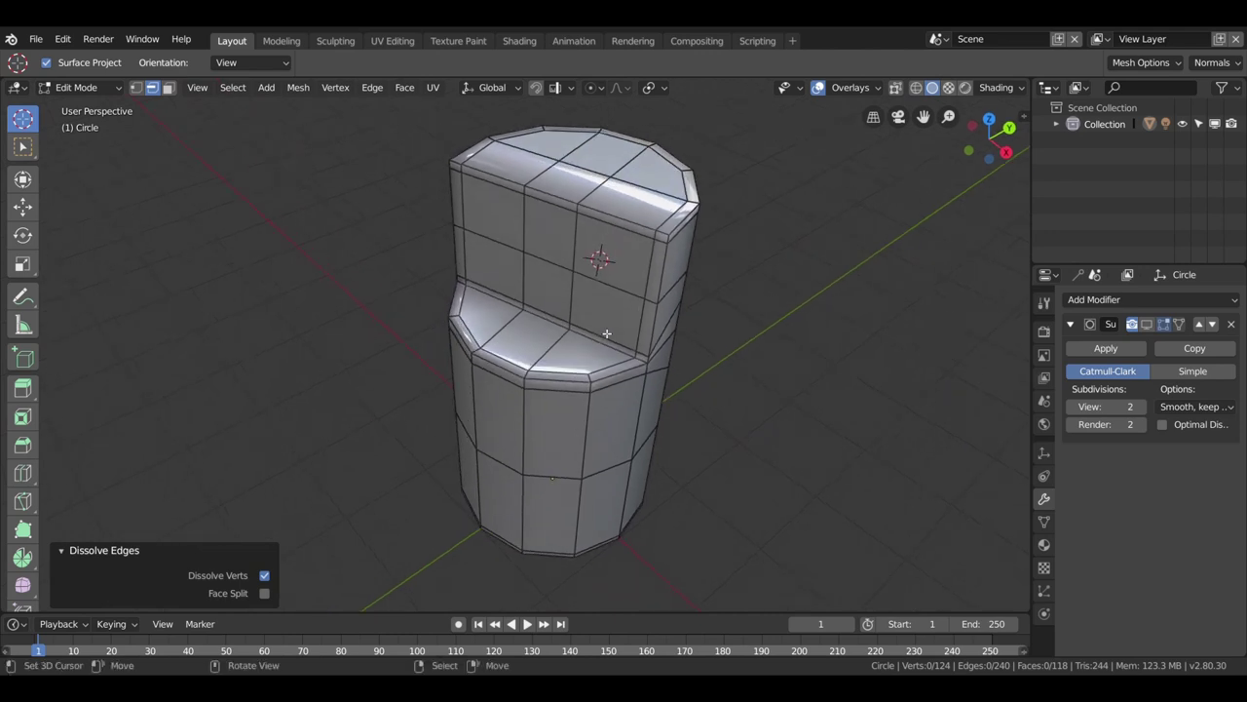
drag(844, 362, 696, 342)
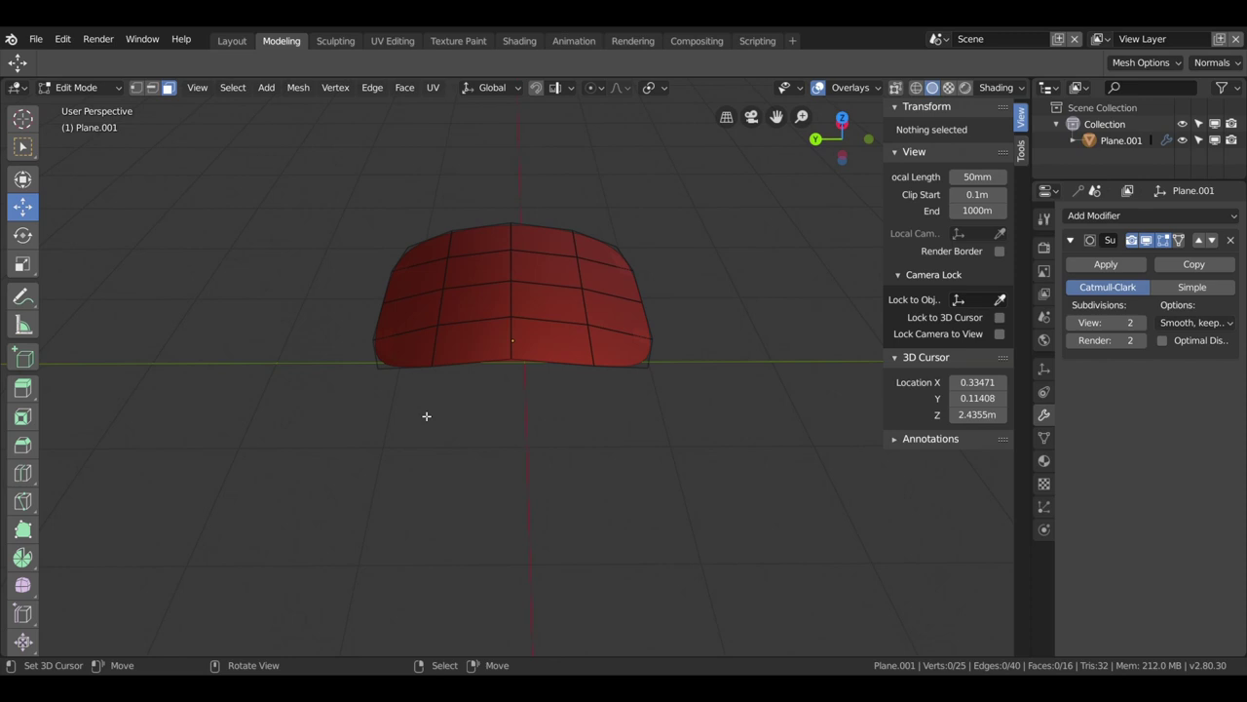
Step: Select the central faces of the red plane and switch to vertex selection
drag(488, 362, 611, 461)
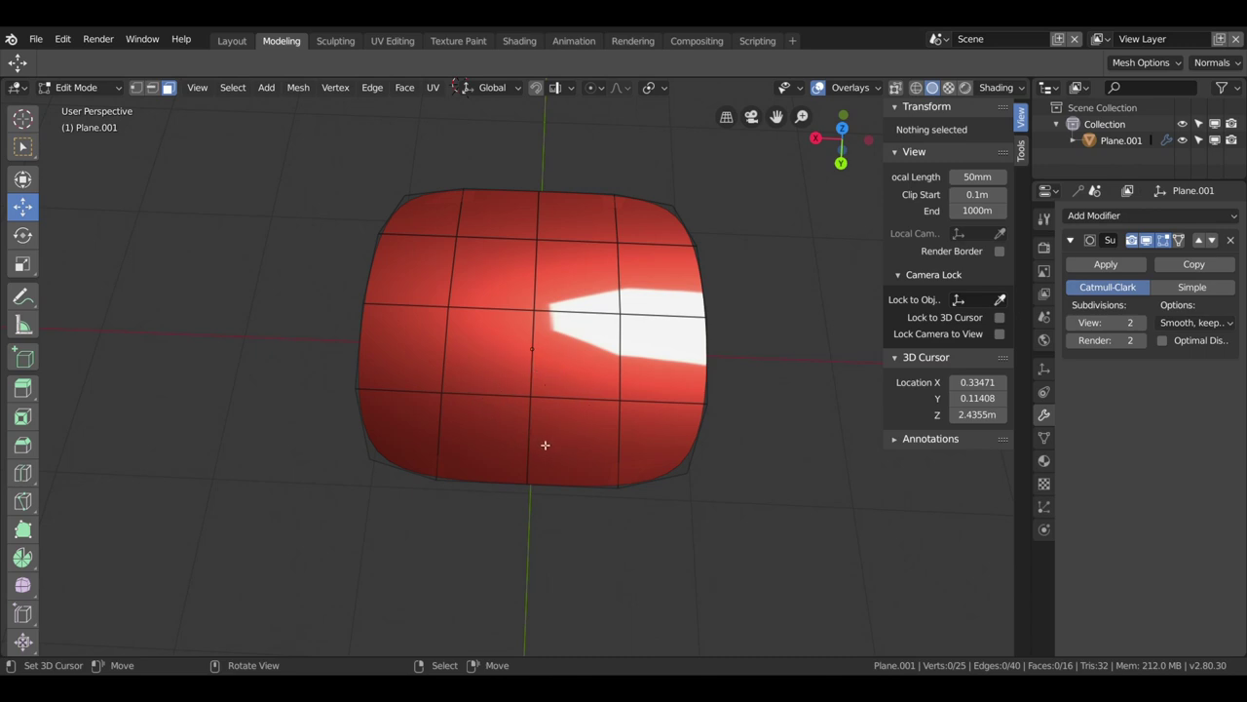
drag(544, 444, 563, 463)
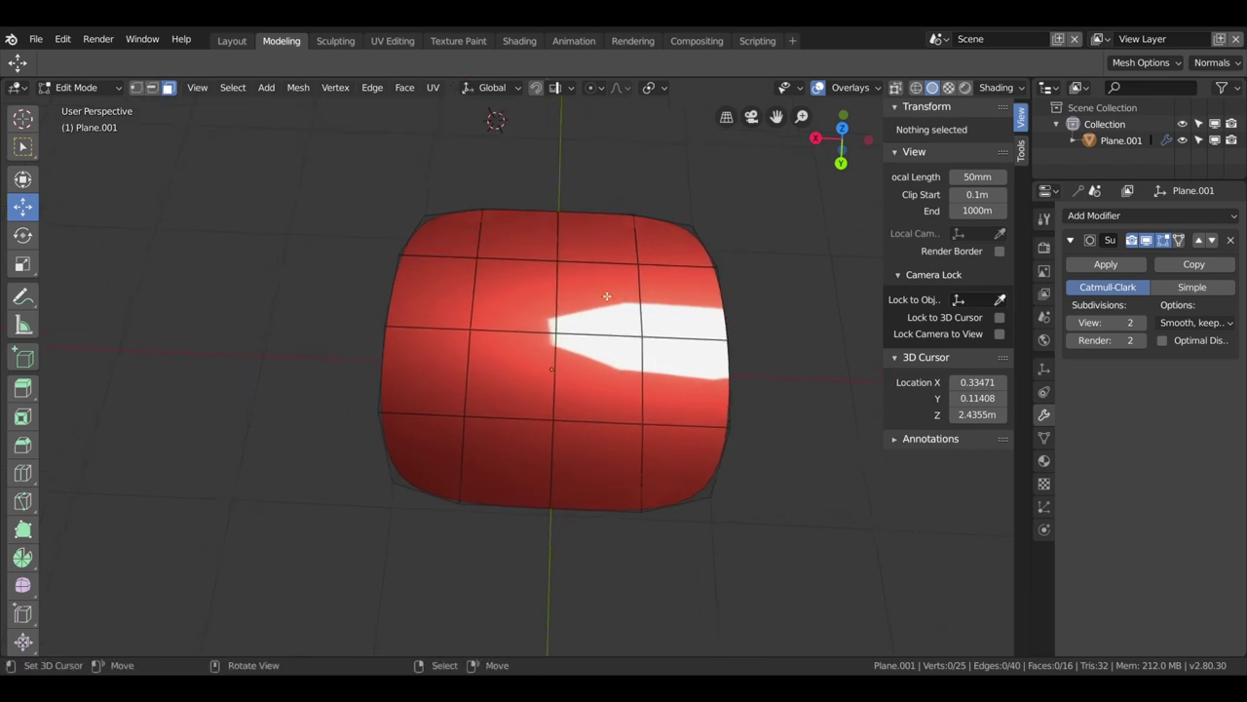
click(533, 309)
click(585, 317)
click(600, 375)
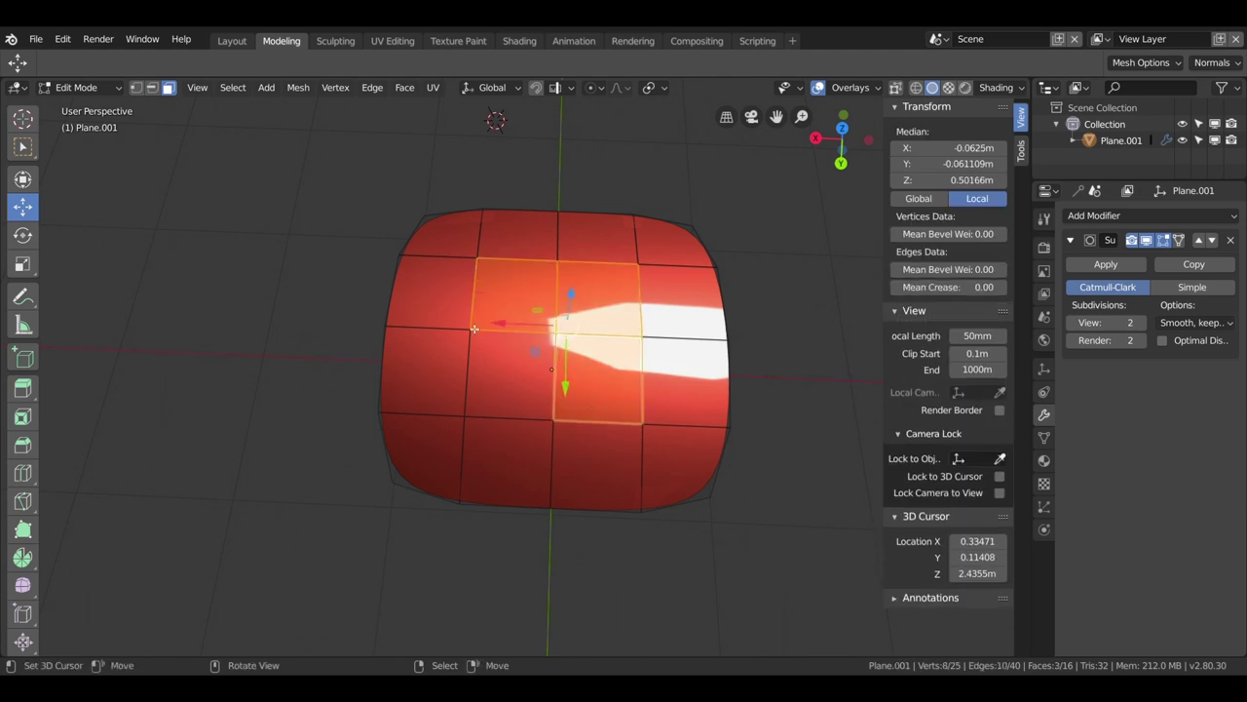
click(475, 329)
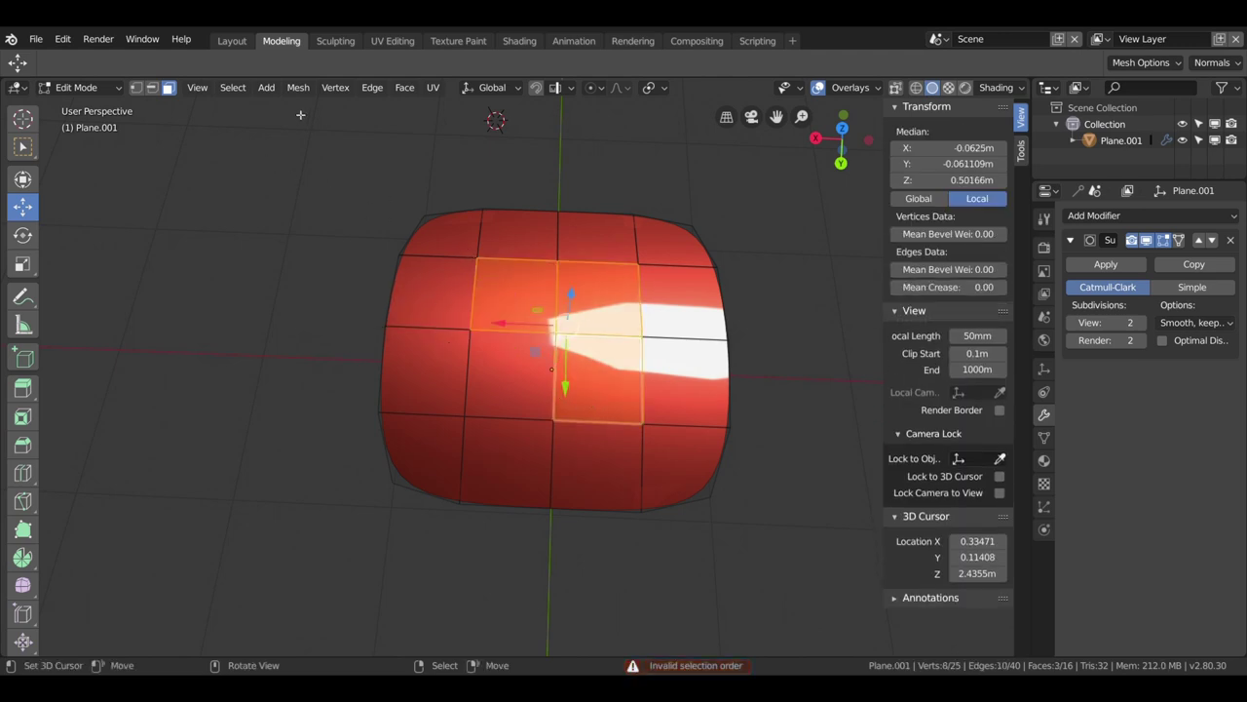
click(138, 87)
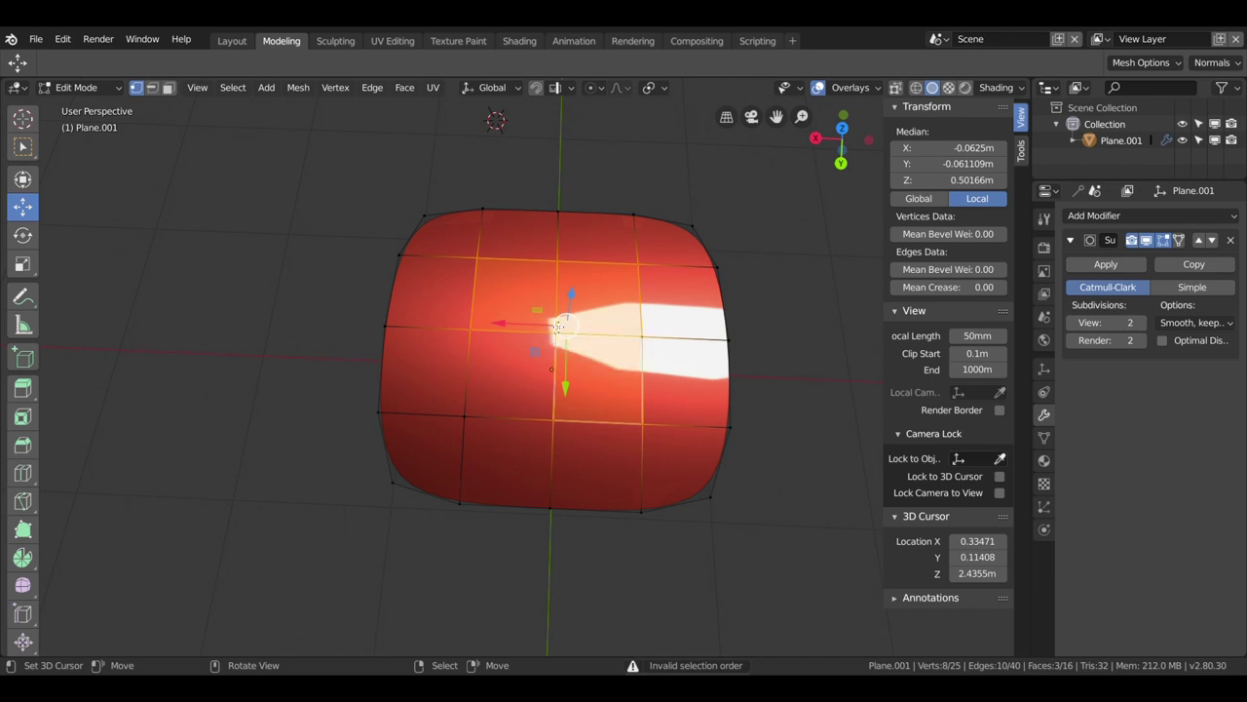
Step: Knife-cut two corner-to-corner diagonals across the central faces so they cross
key(k)
click(493, 278)
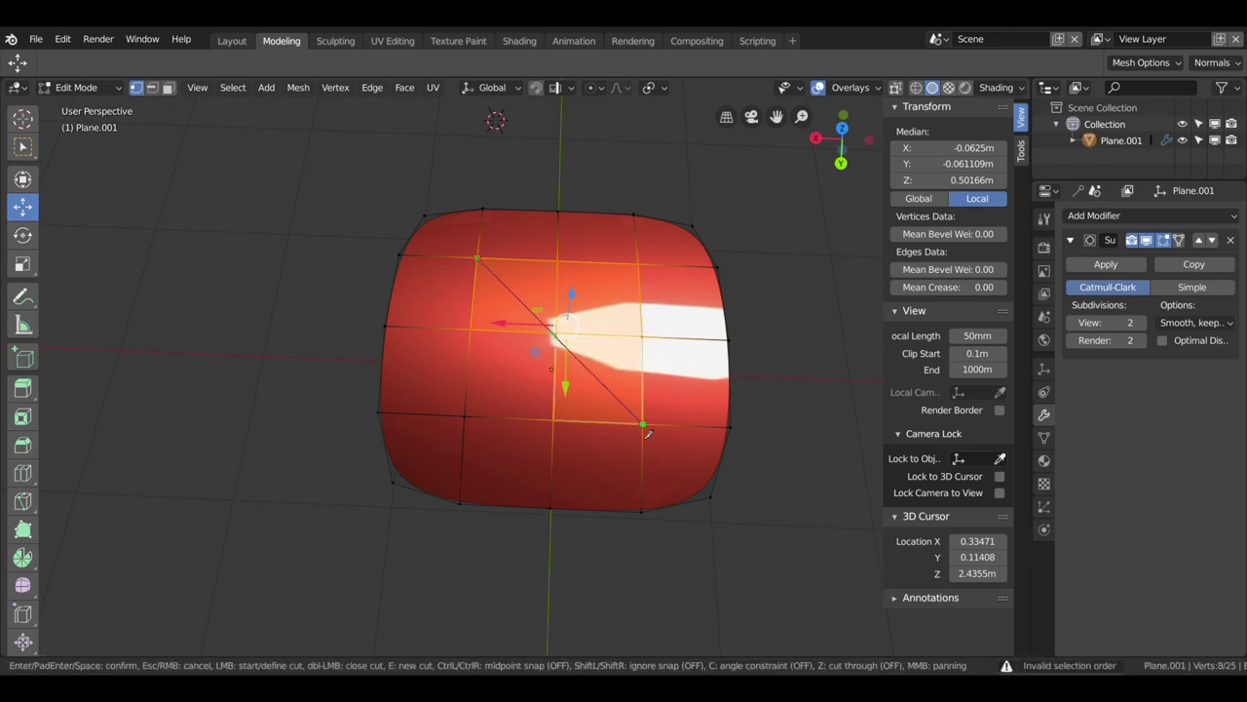
click(643, 426)
key(Return)
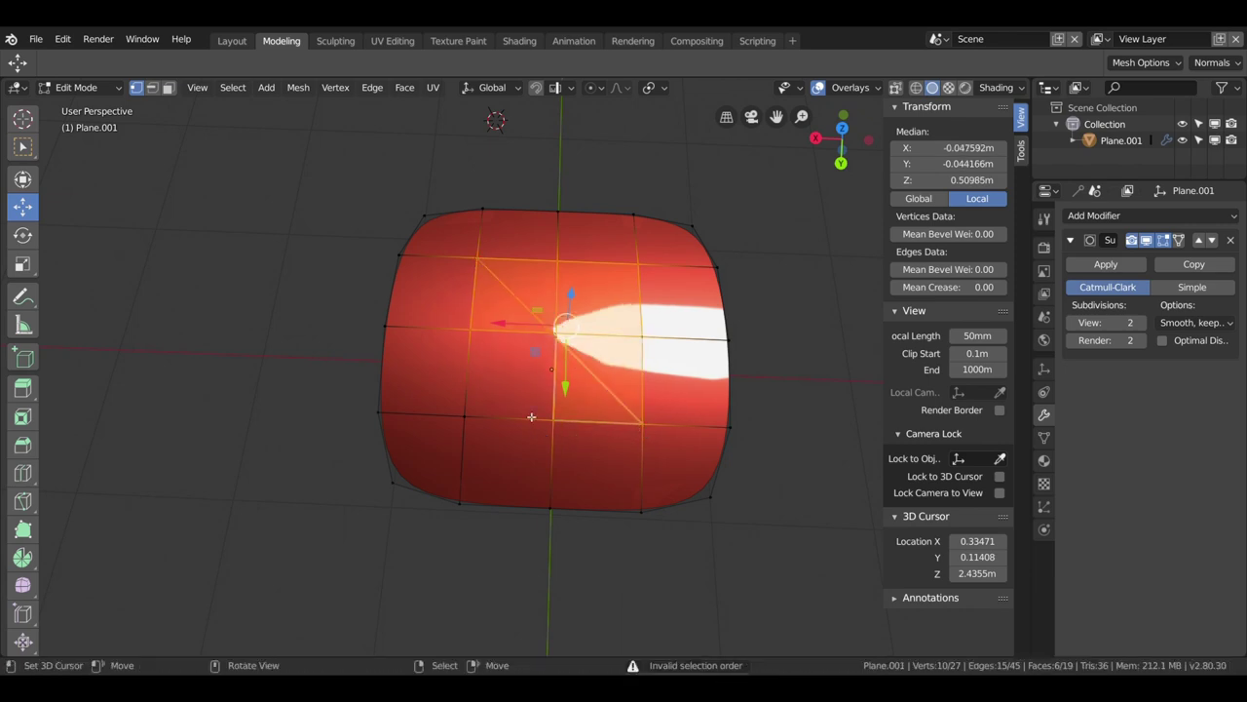
key(k)
click(463, 416)
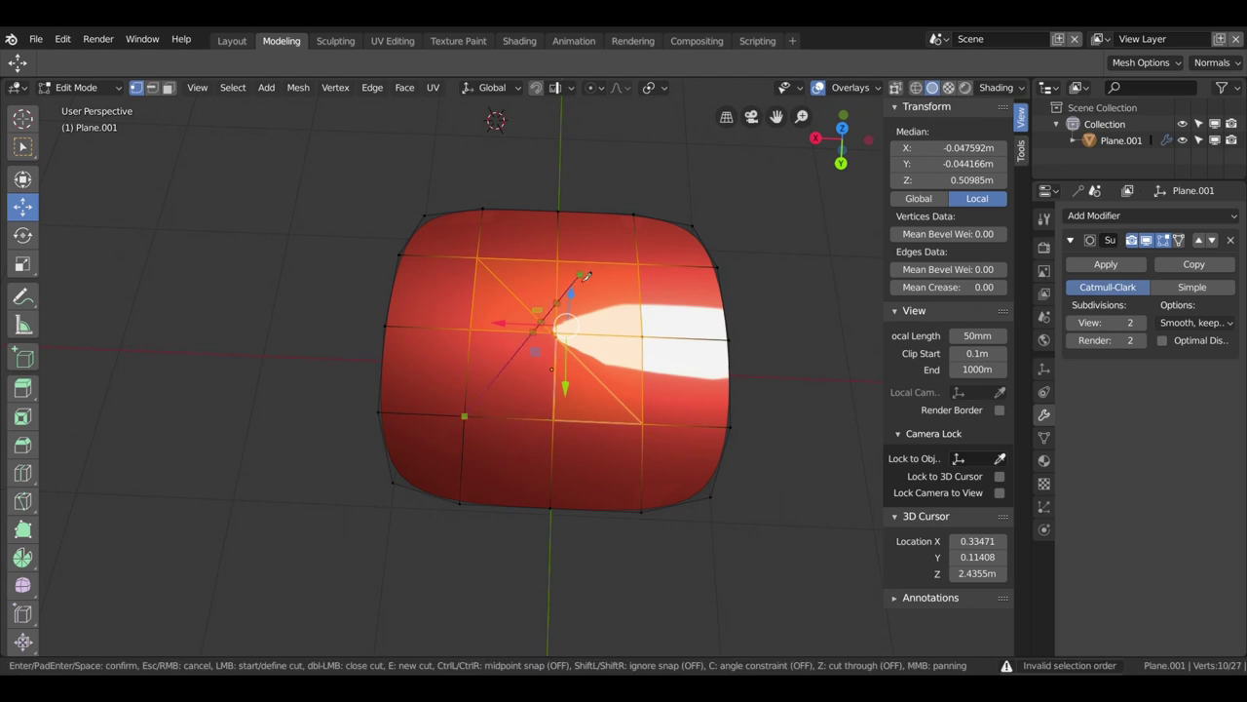
click(636, 265)
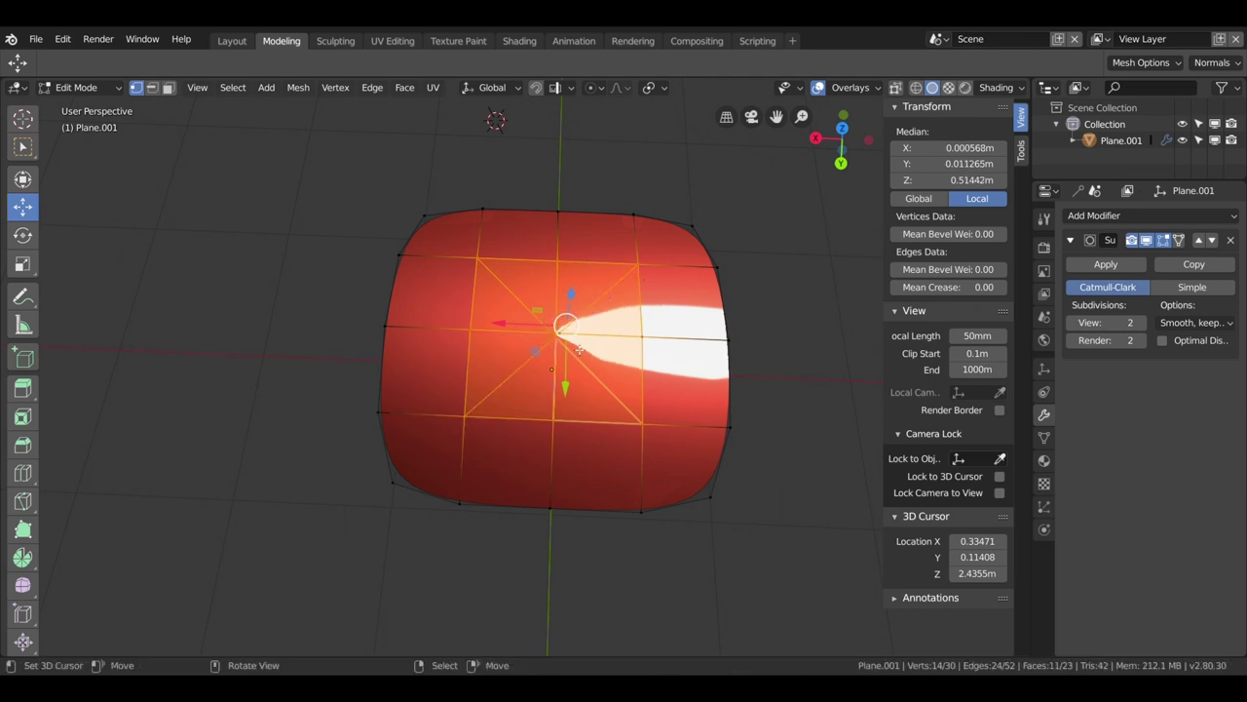
key(Return)
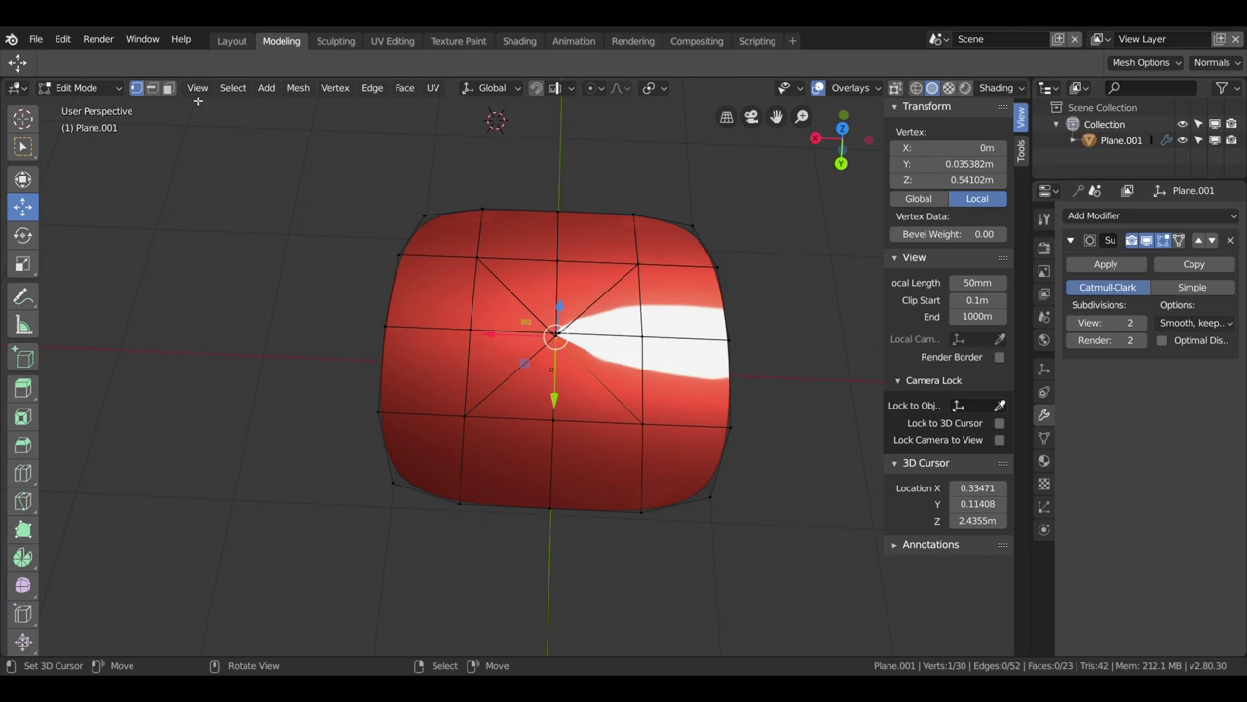
Step: Box-select the vertex cluster at the crossing point and bring up the merge options
drag(543, 331, 546, 334)
scroll(up, 3)
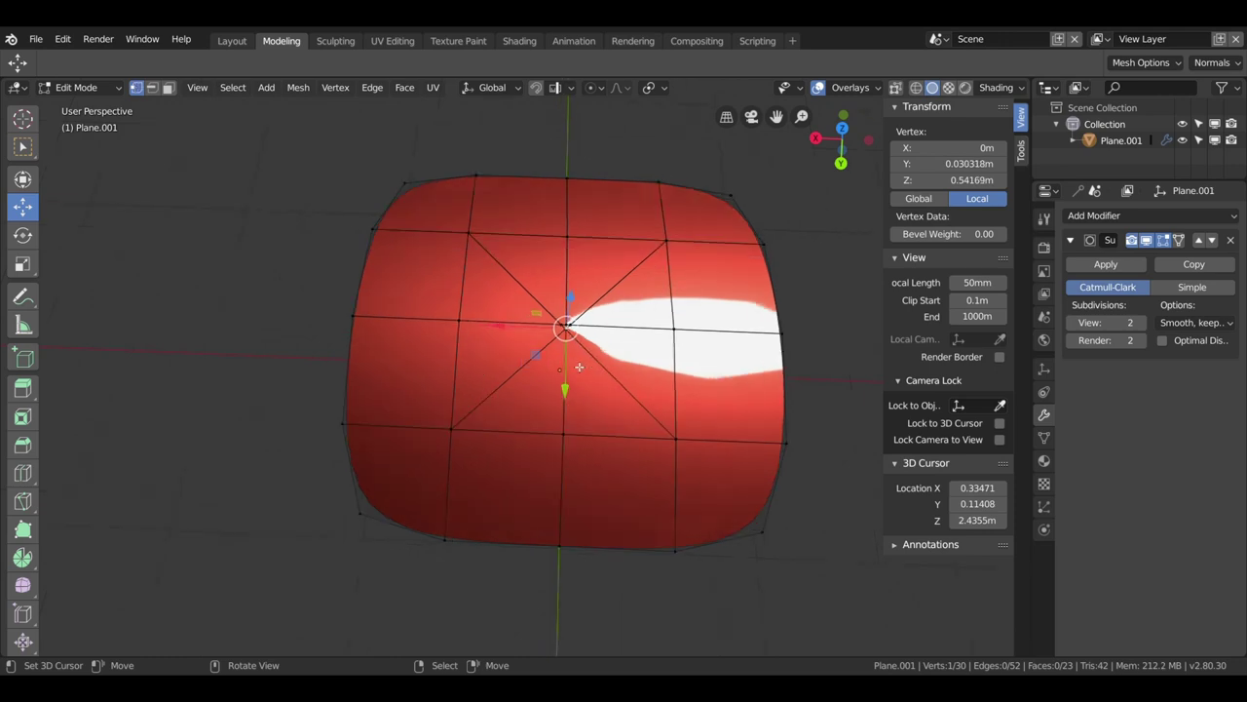
scroll(up, 3)
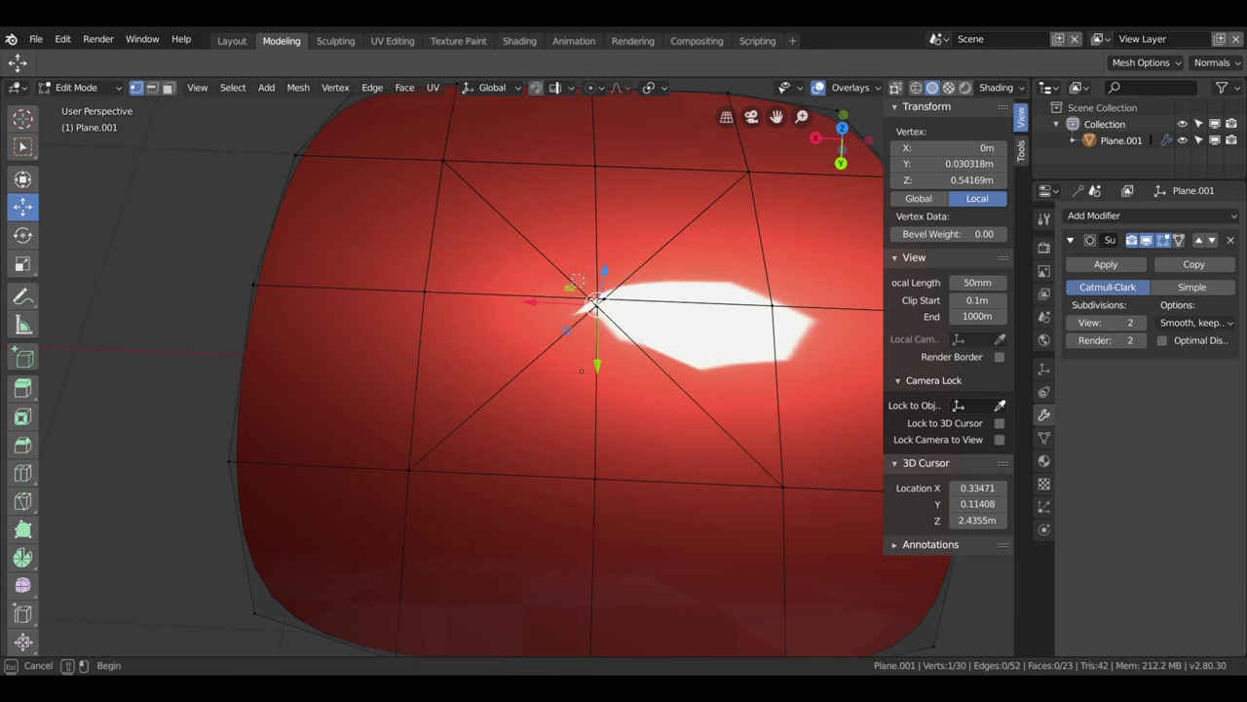
drag(587, 294, 635, 345)
key(alt+m)
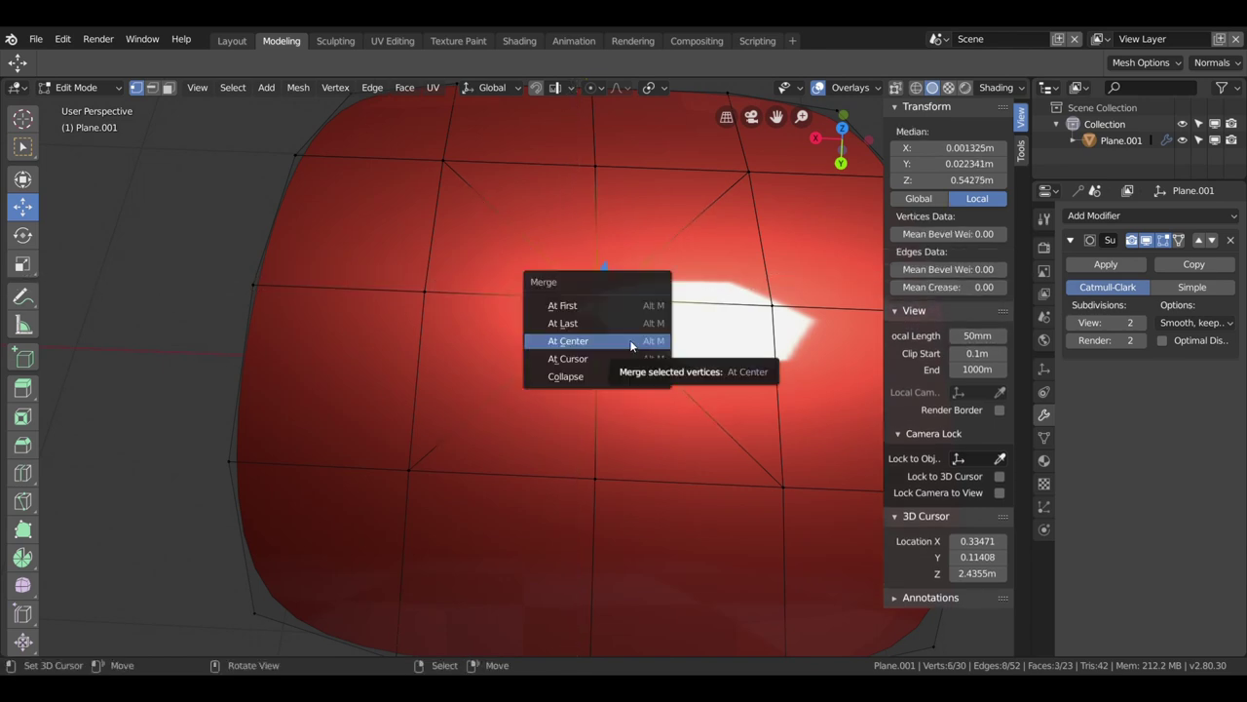
Step: Merge the centre vertices At Center into one vertex and start a vertex bevel on it
click(632, 345)
drag(621, 345, 535, 362)
key(Tab)
key(Tab)
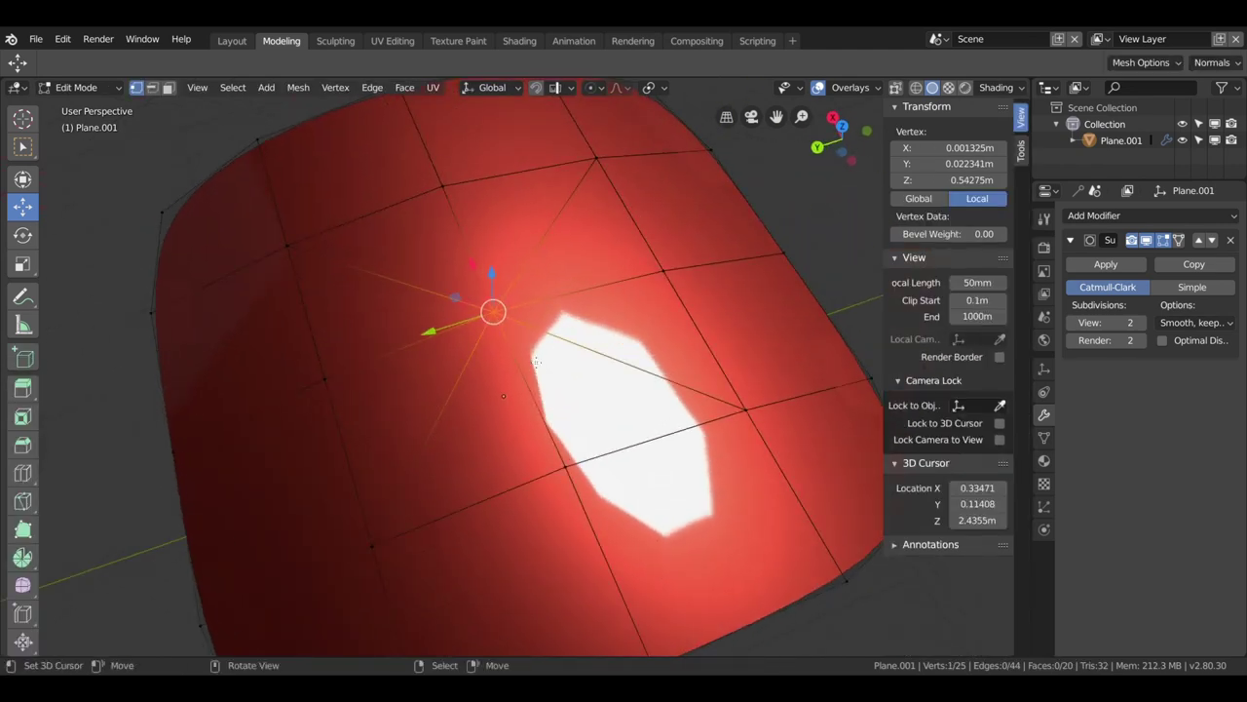
key(ctrl+shift+b)
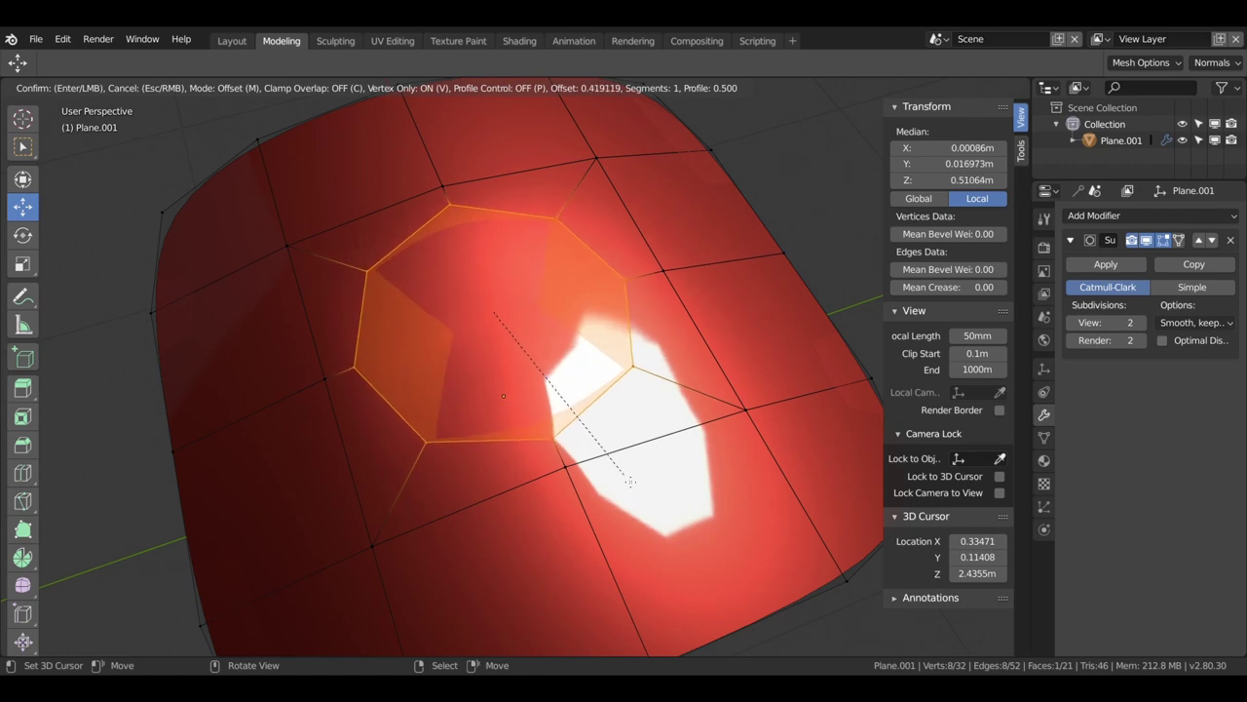
Step: Finish the octagonal vertex bevel and connect two opposite vertex pairs with J
click(633, 483)
drag(633, 483, 672, 447)
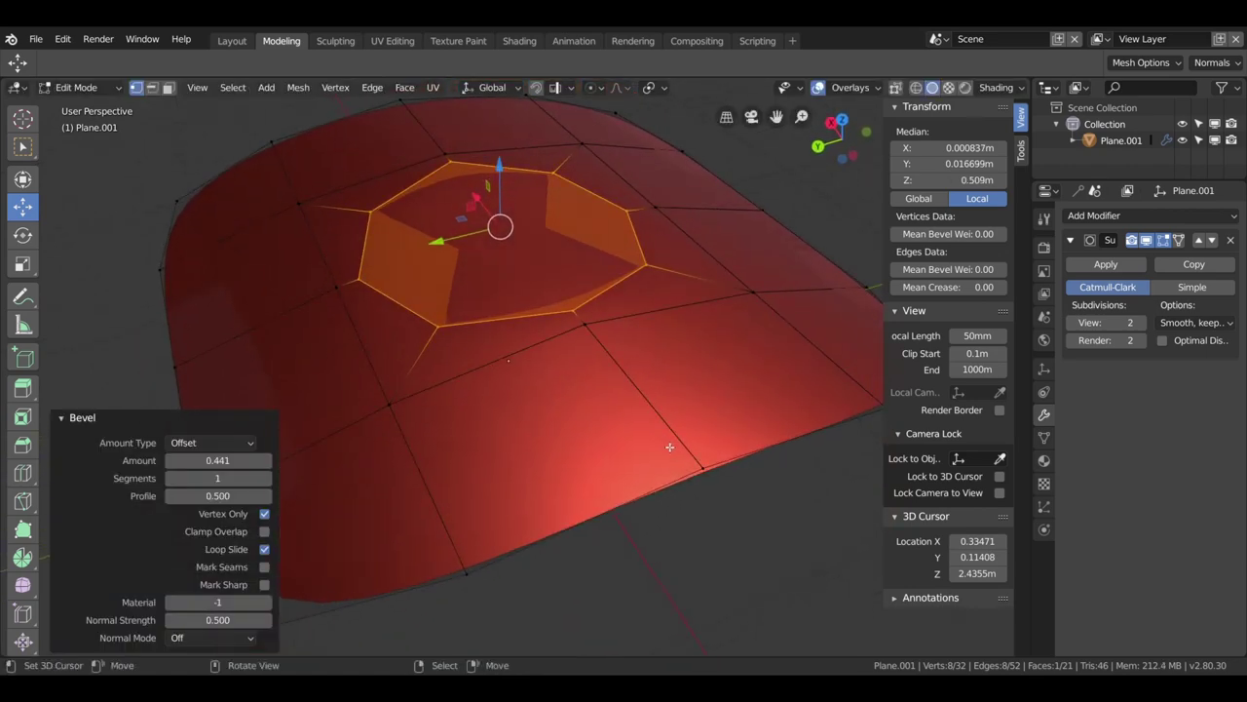
drag(669, 447, 662, 398)
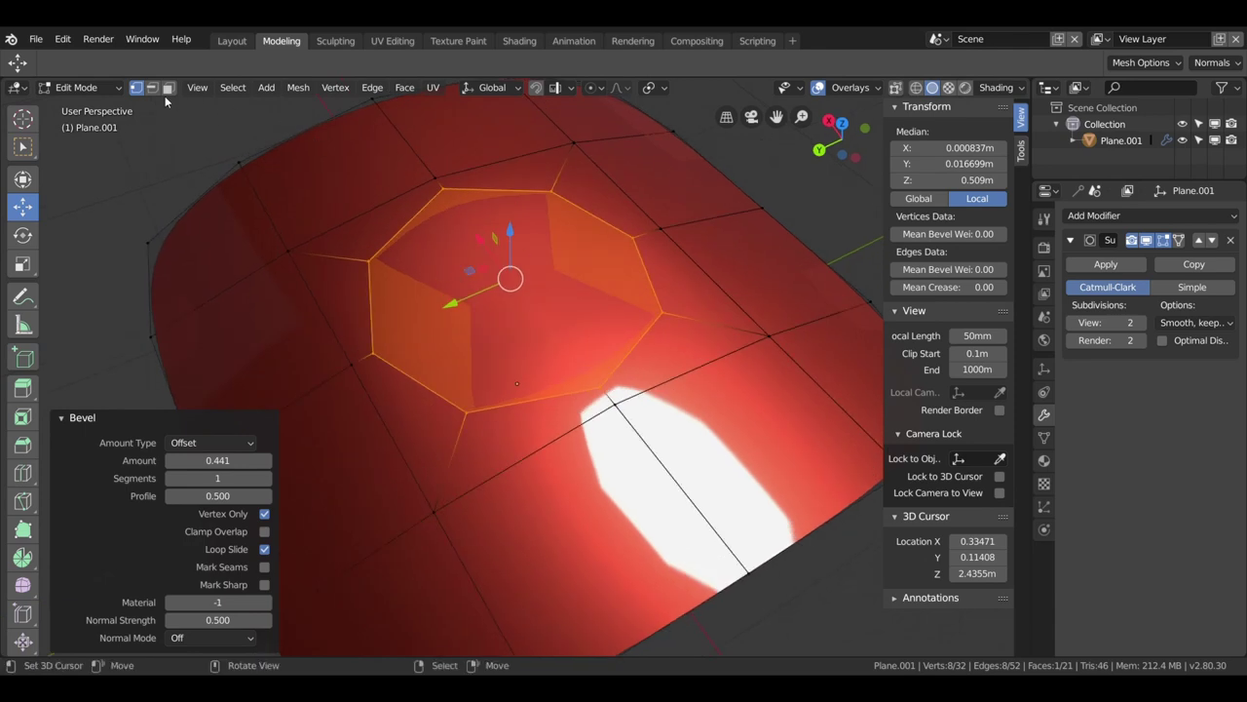
click(373, 361)
click(650, 246)
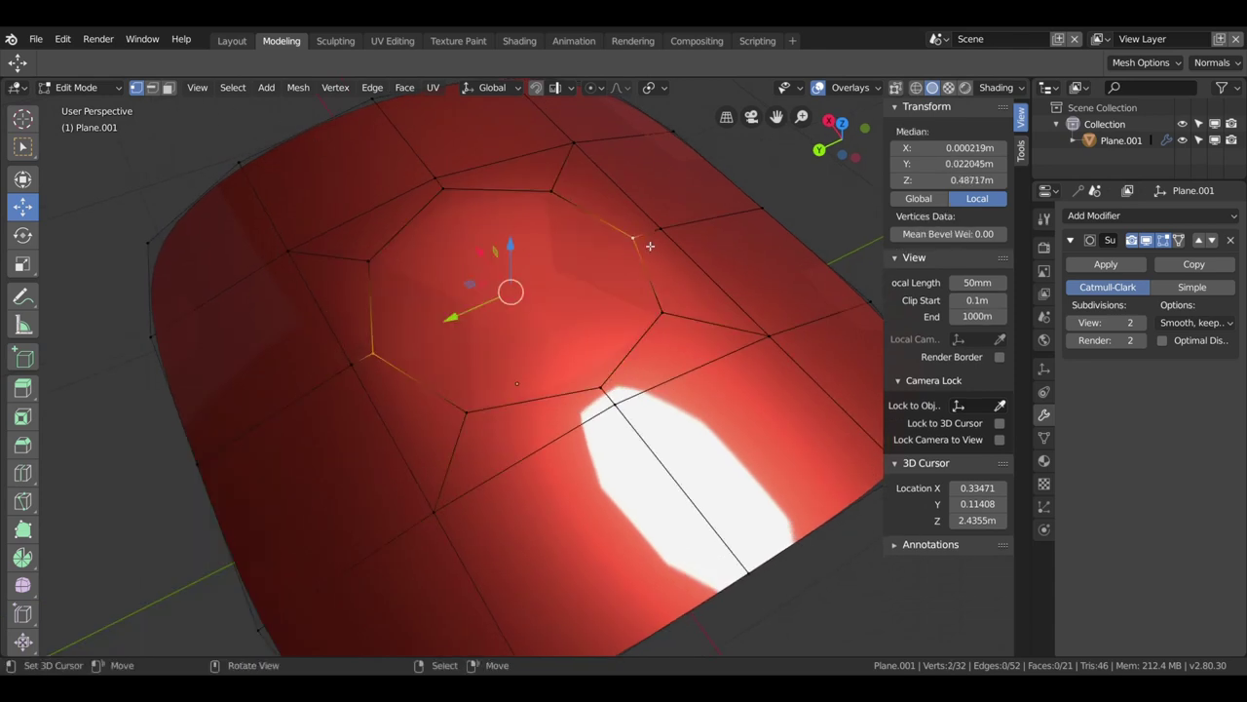
key(j)
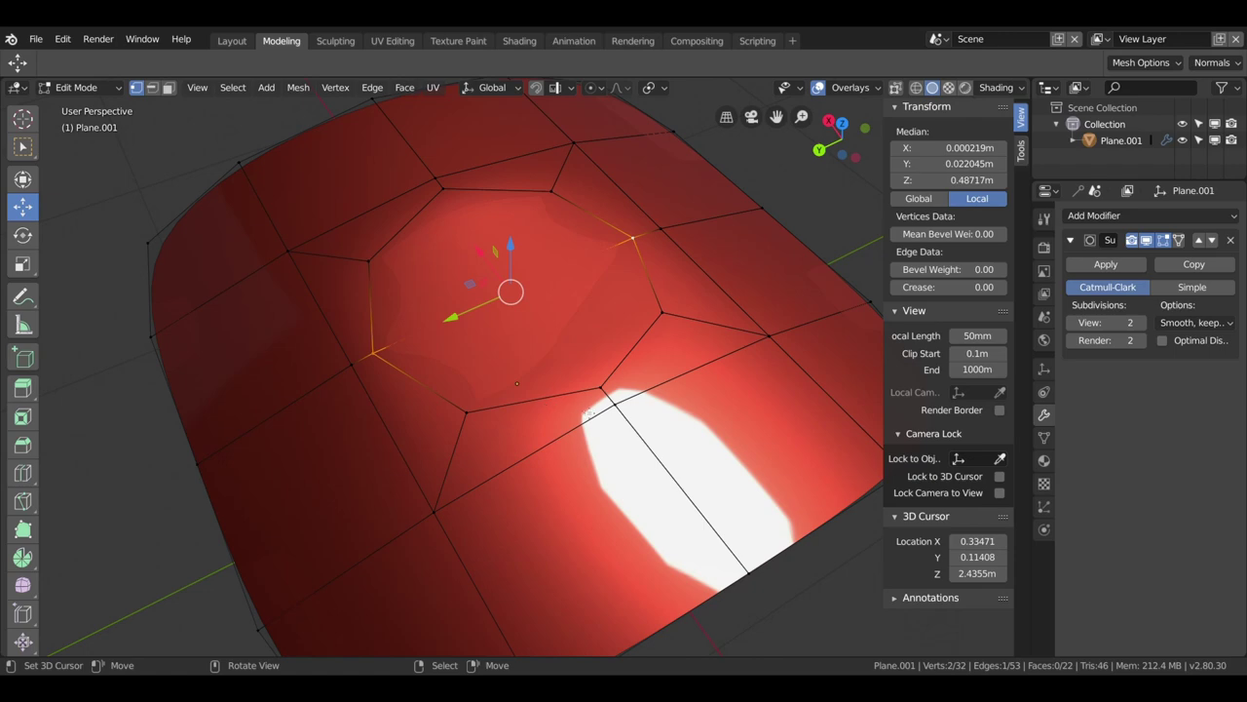
click(615, 390)
click(470, 198)
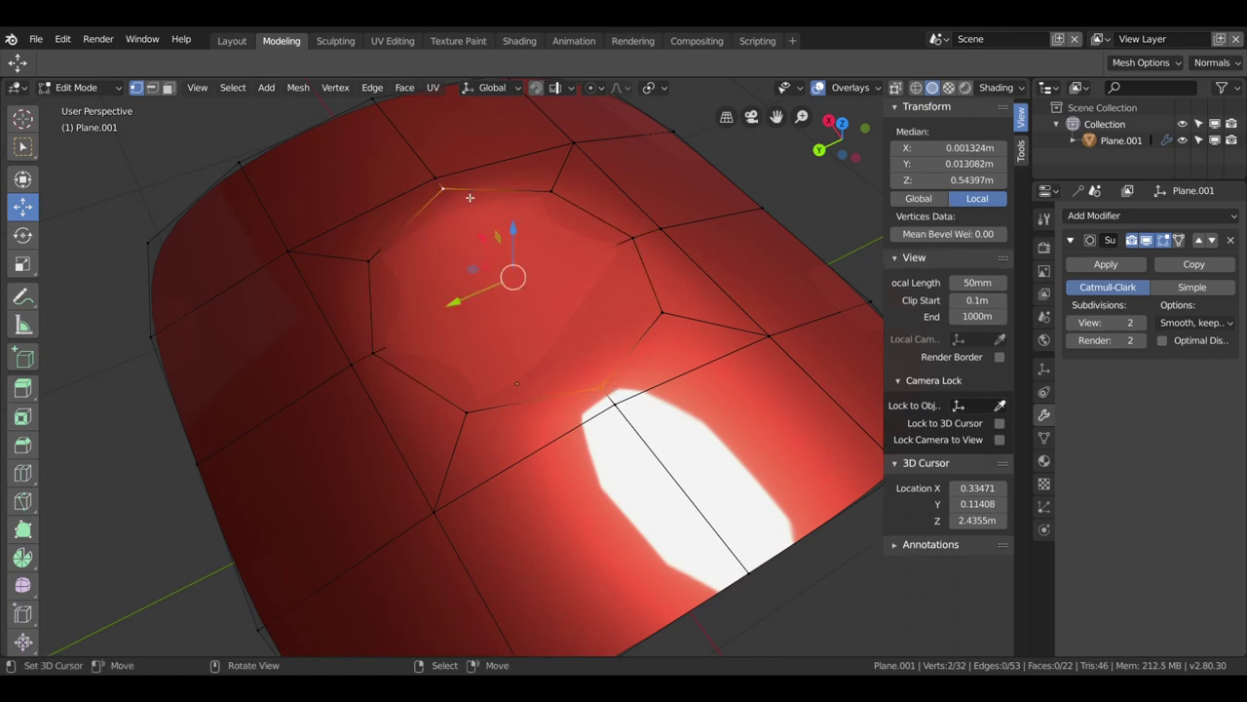
key(j)
drag(470, 198, 526, 219)
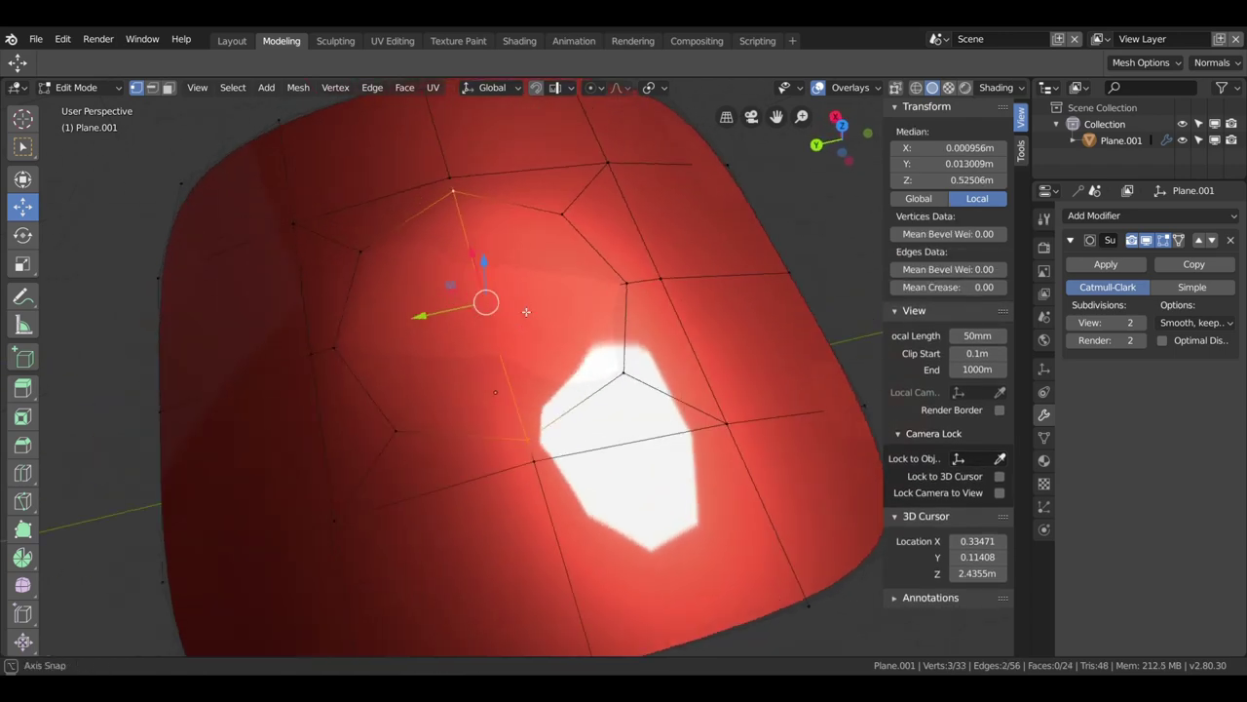
Step: Turn off the modifier's cage display and select the four octagon faces
click(1144, 236)
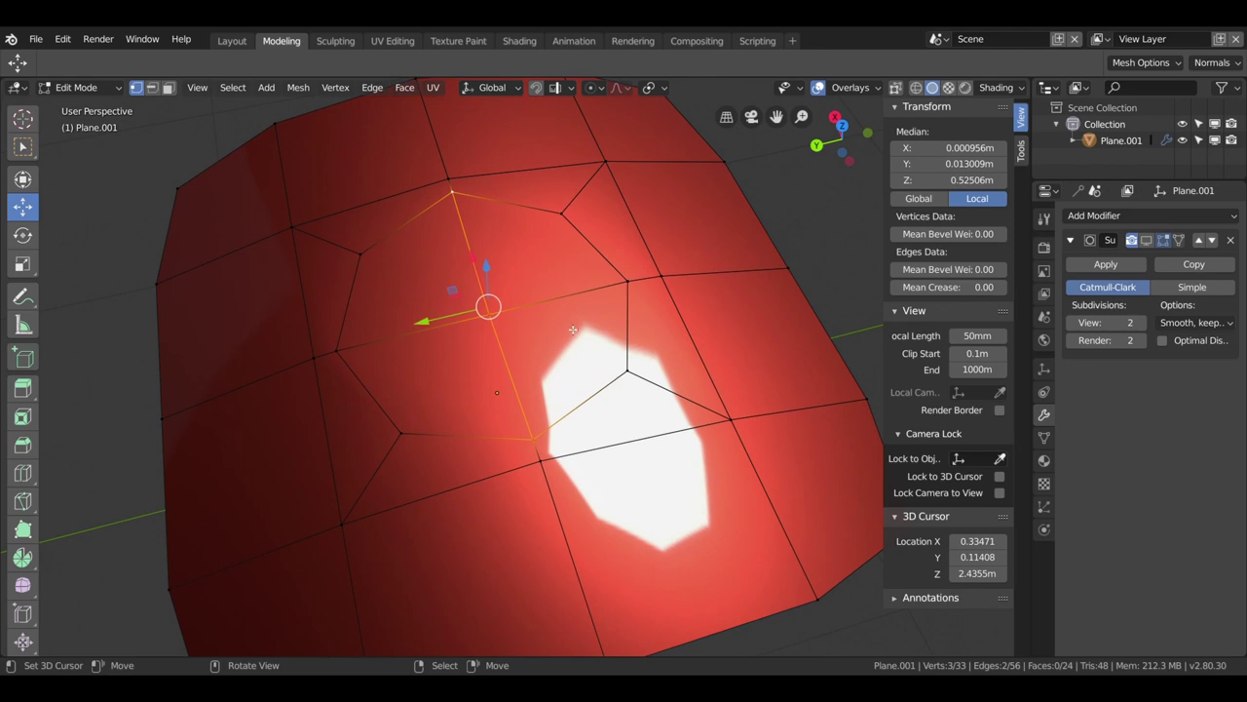
click(168, 91)
click(410, 265)
click(558, 244)
click(575, 351)
click(512, 391)
drag(512, 391, 613, 467)
Step: Inset the octagon faces and extrude them down -0.43 m into a hole
key(i)
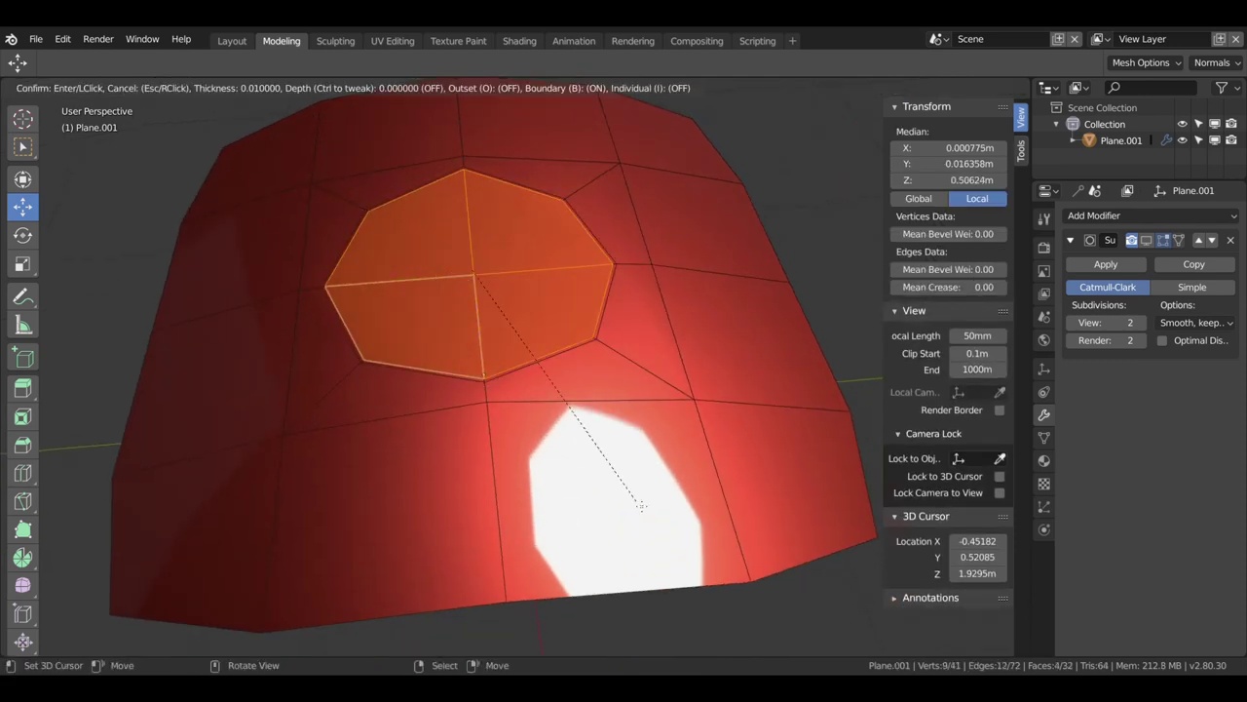
click(641, 487)
drag(641, 487, 614, 370)
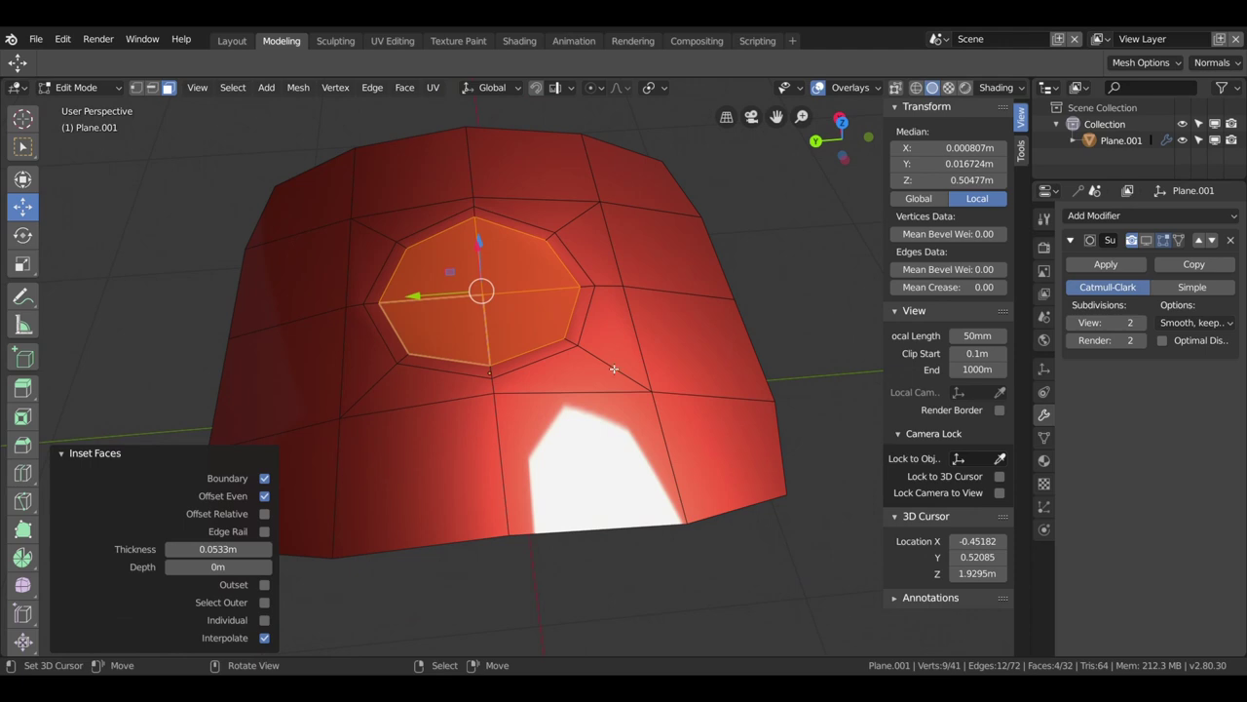
key(e)
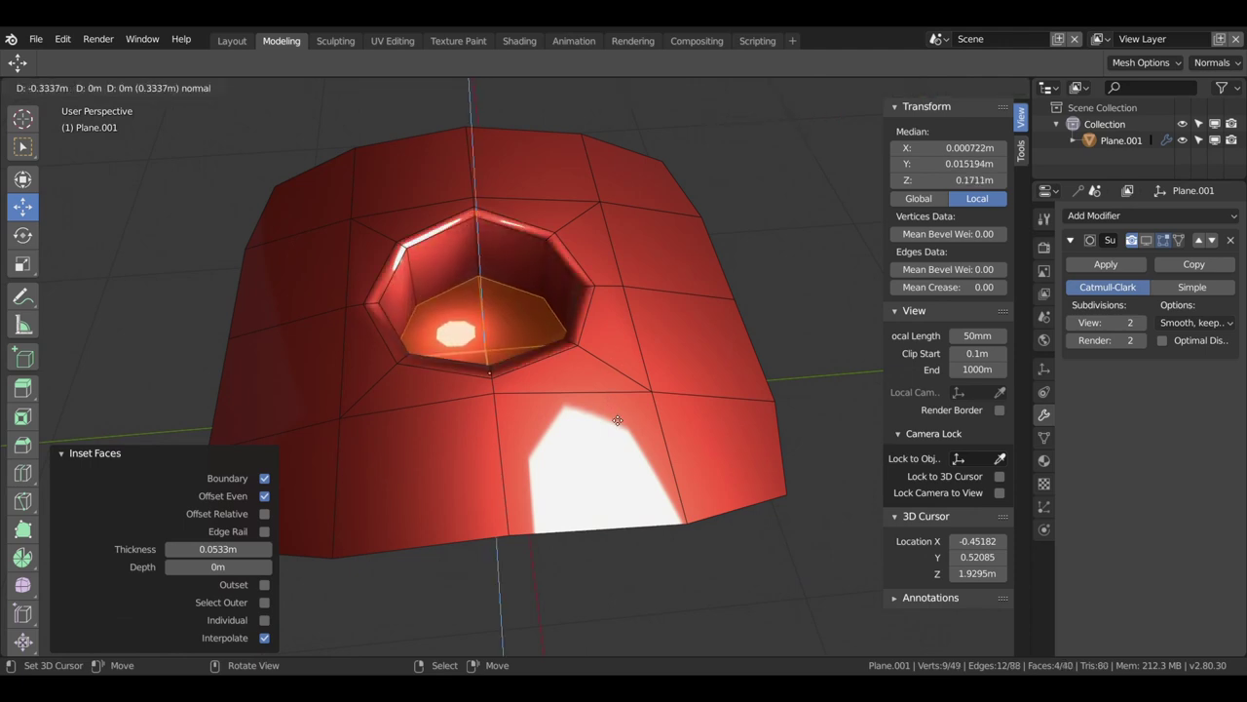
click(534, 300)
Step: Add a support loop near the hole's rim, re-enable cage display, and preview the smoothing
key(ctrl+r)
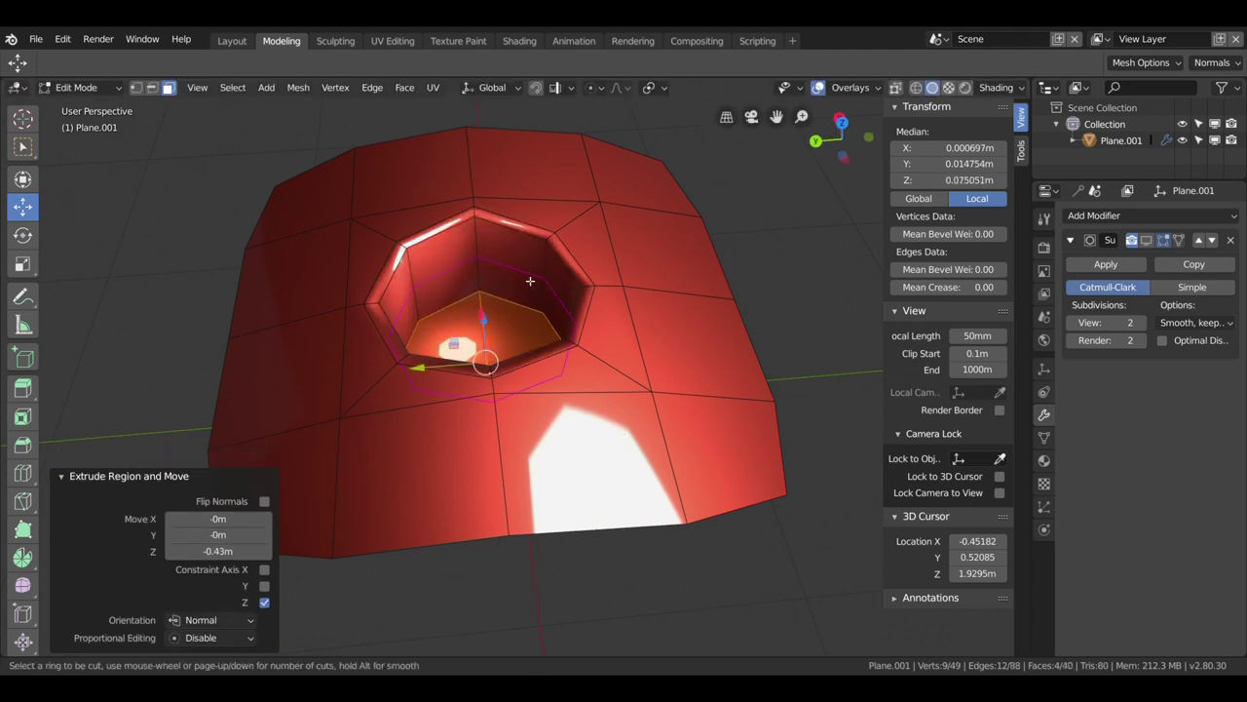
click(536, 255)
click(537, 251)
drag(537, 251, 468, 292)
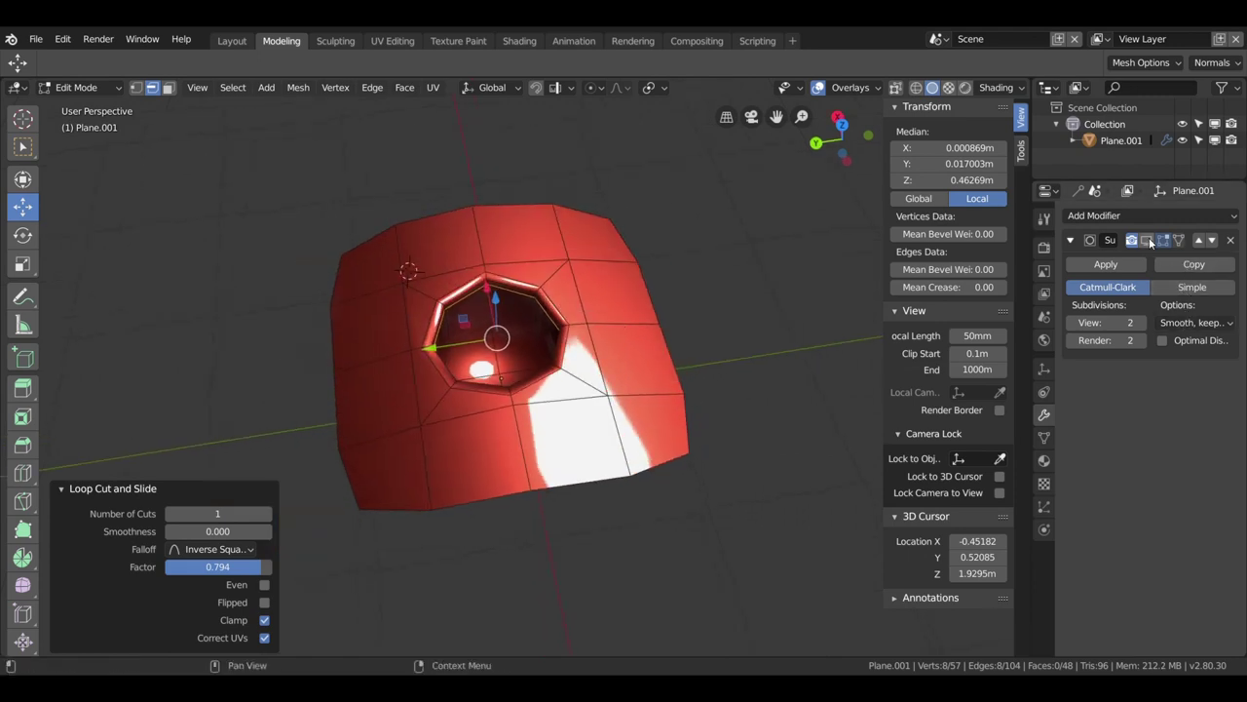
click(1147, 240)
key(Tab)
drag(491, 366, 761, 349)
key(Tab)
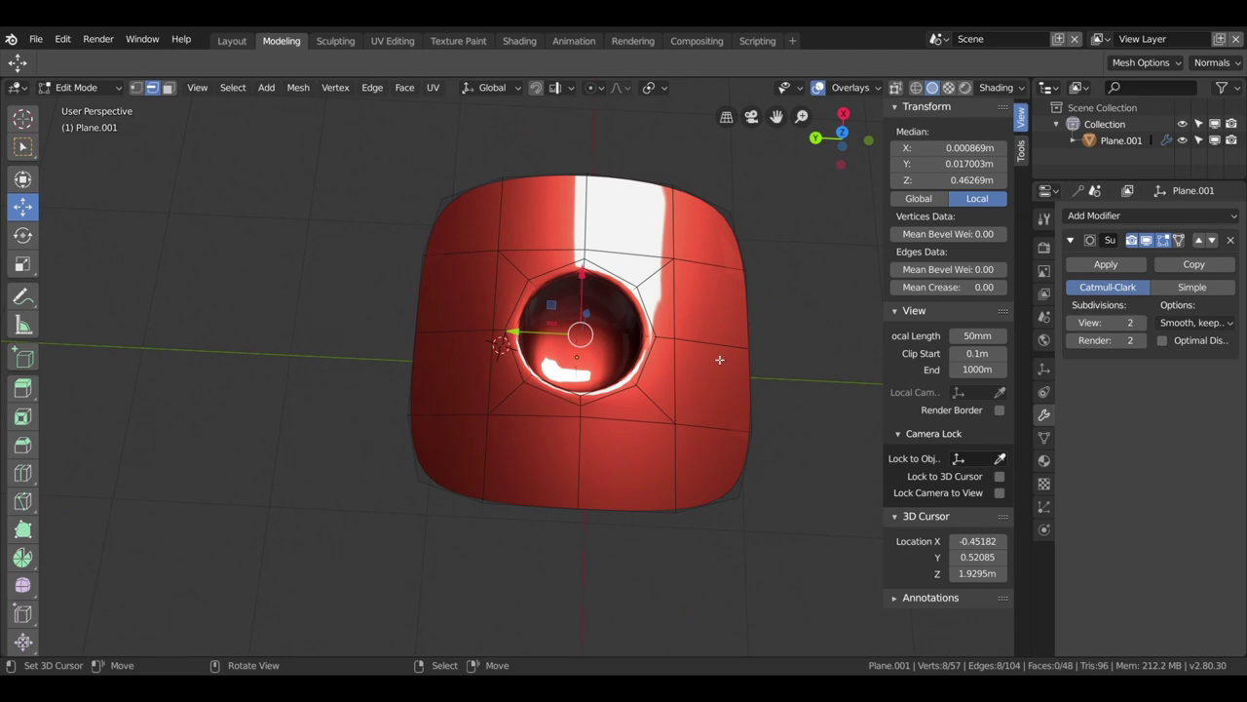
Step: Add support loop cuts near the right, top, left and bottom outer edges
key(ctrl+r)
click(724, 357)
click(731, 346)
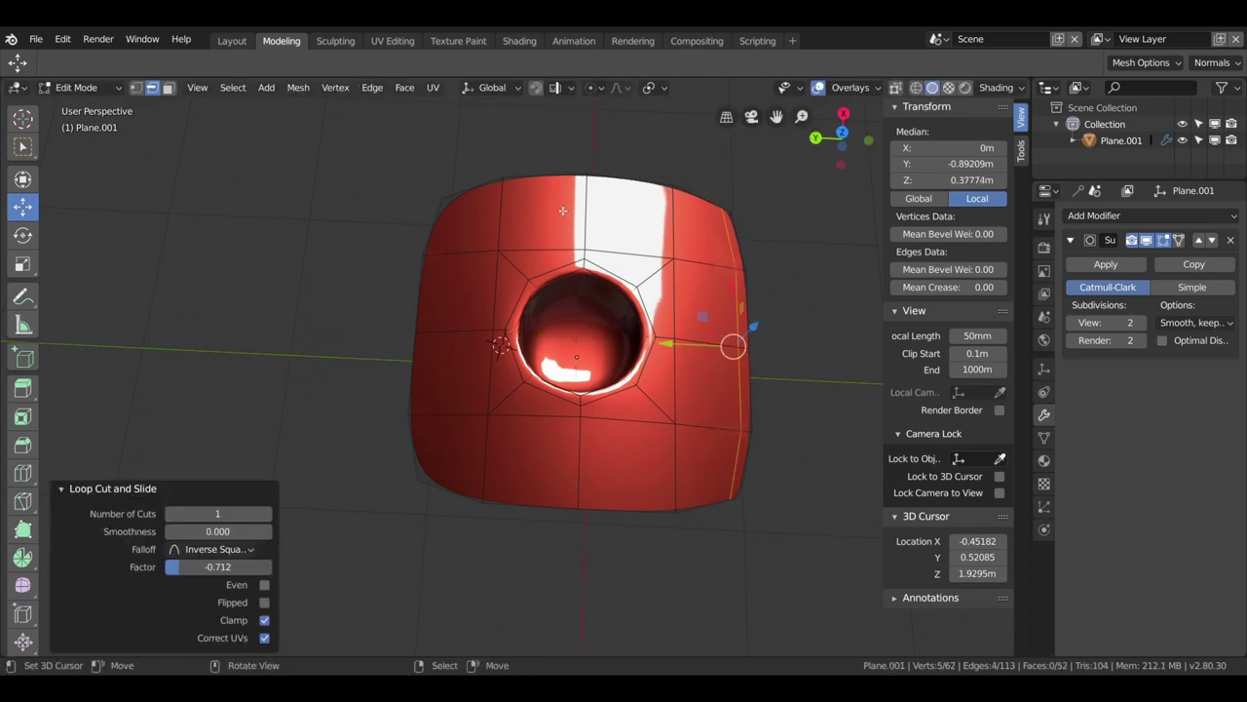
key(ctrl+r)
click(553, 207)
click(497, 202)
key(ctrl+r)
click(468, 419)
click(492, 432)
key(ctrl+r)
click(492, 438)
click(501, 474)
drag(501, 474, 529, 324)
Step: Select the border loops and extrude them straight down about 0.68 m into sides
click(392, 342)
click(516, 323)
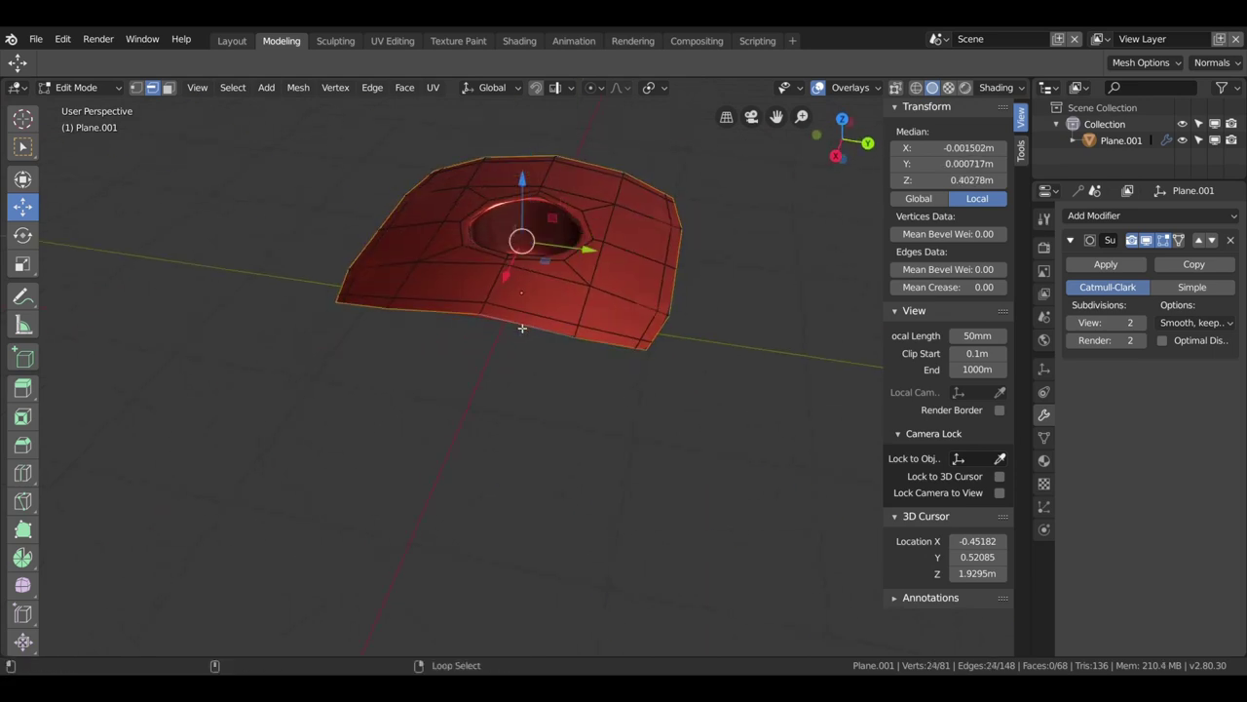
key(e)
key(z)
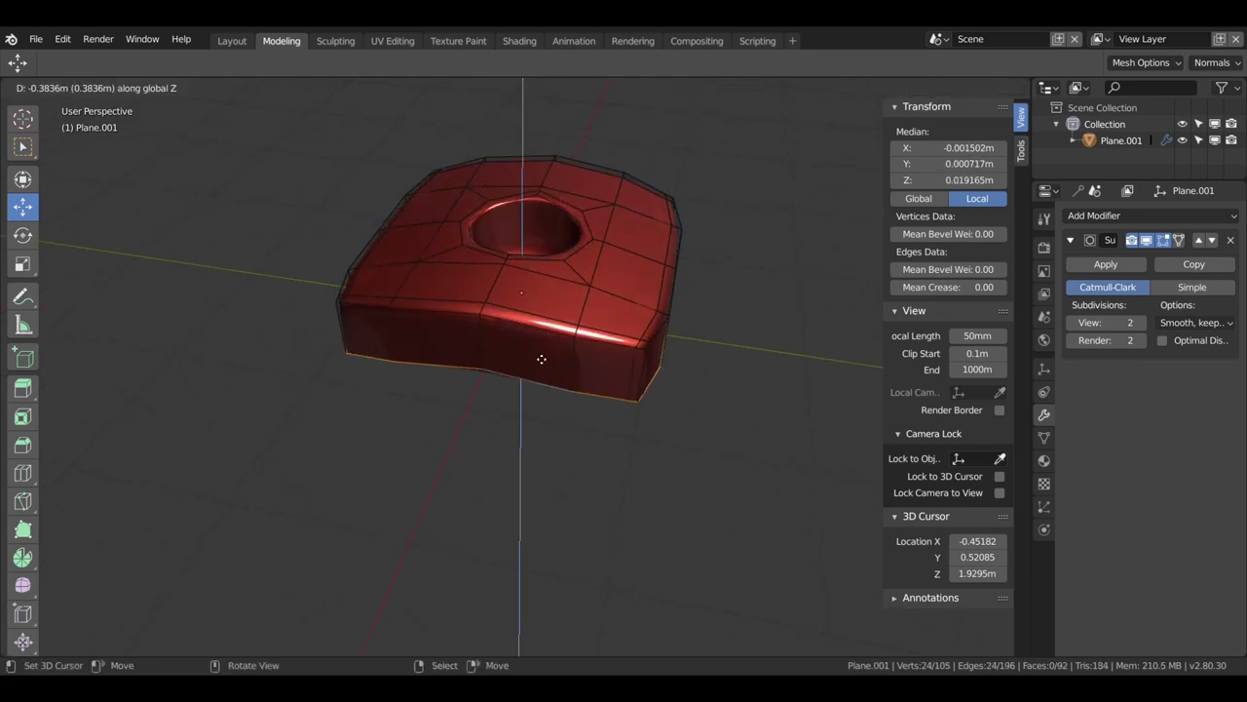
click(543, 390)
drag(543, 390, 434, 361)
Step: Add a loop cut around the sides at factor 0.667 and inspect the block
key(ctrl+r)
click(439, 321)
click(458, 282)
drag(458, 282, 468, 357)
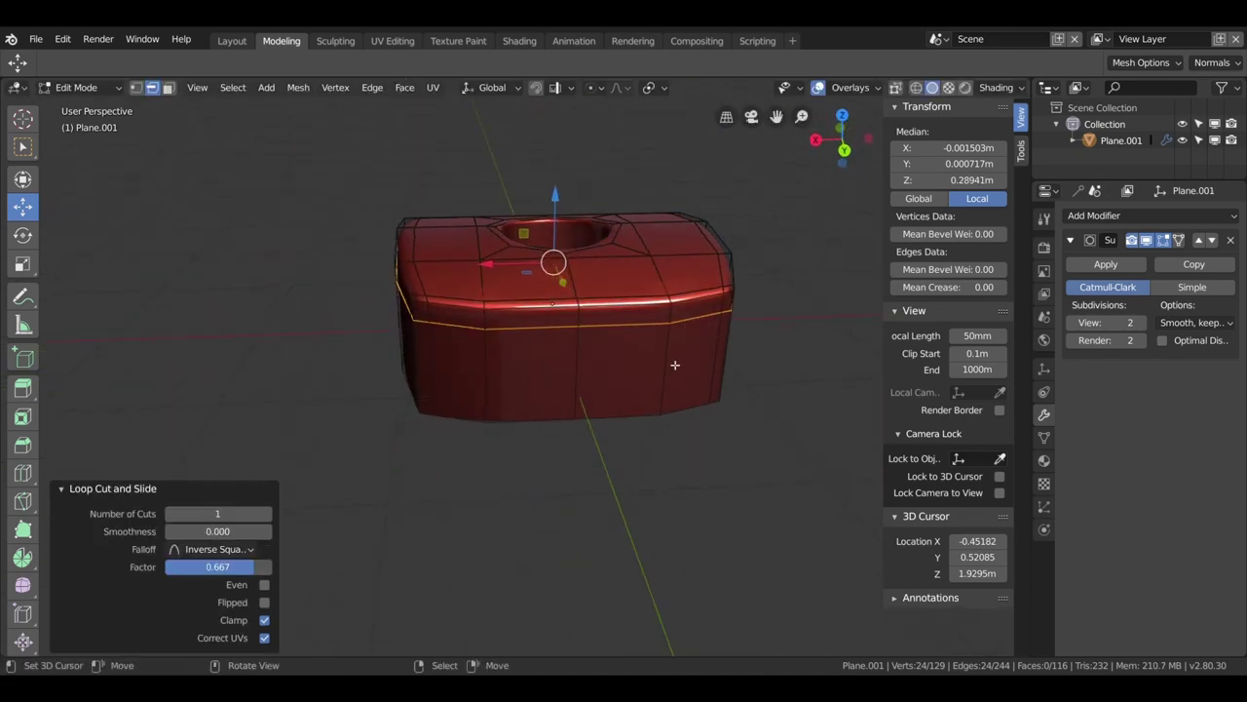
scroll(up, 3)
drag(648, 386, 505, 290)
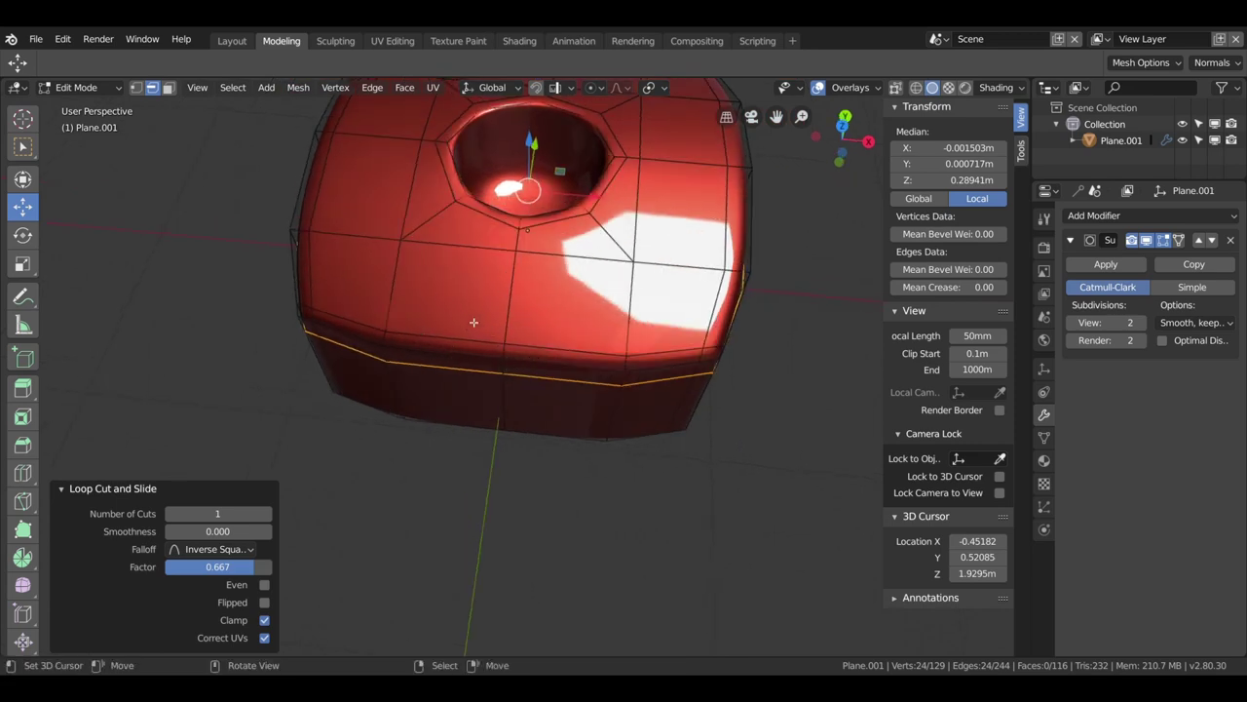
drag(512, 355, 469, 224)
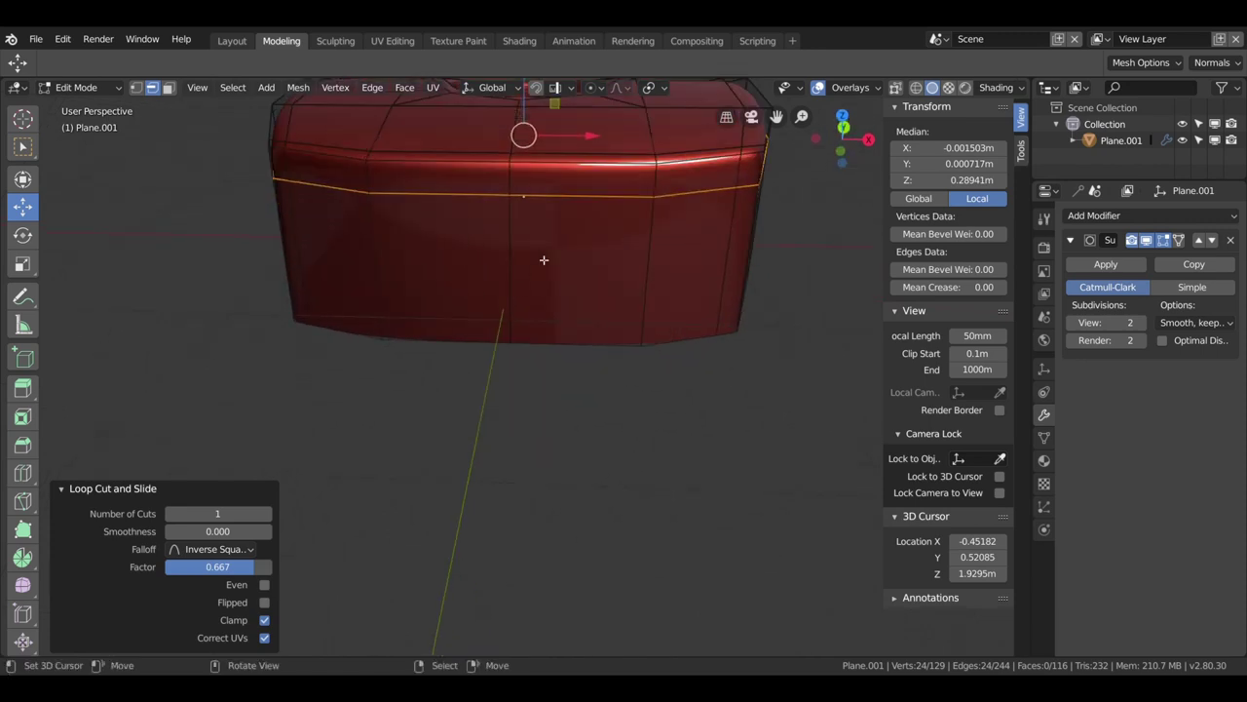
scroll(down, 3)
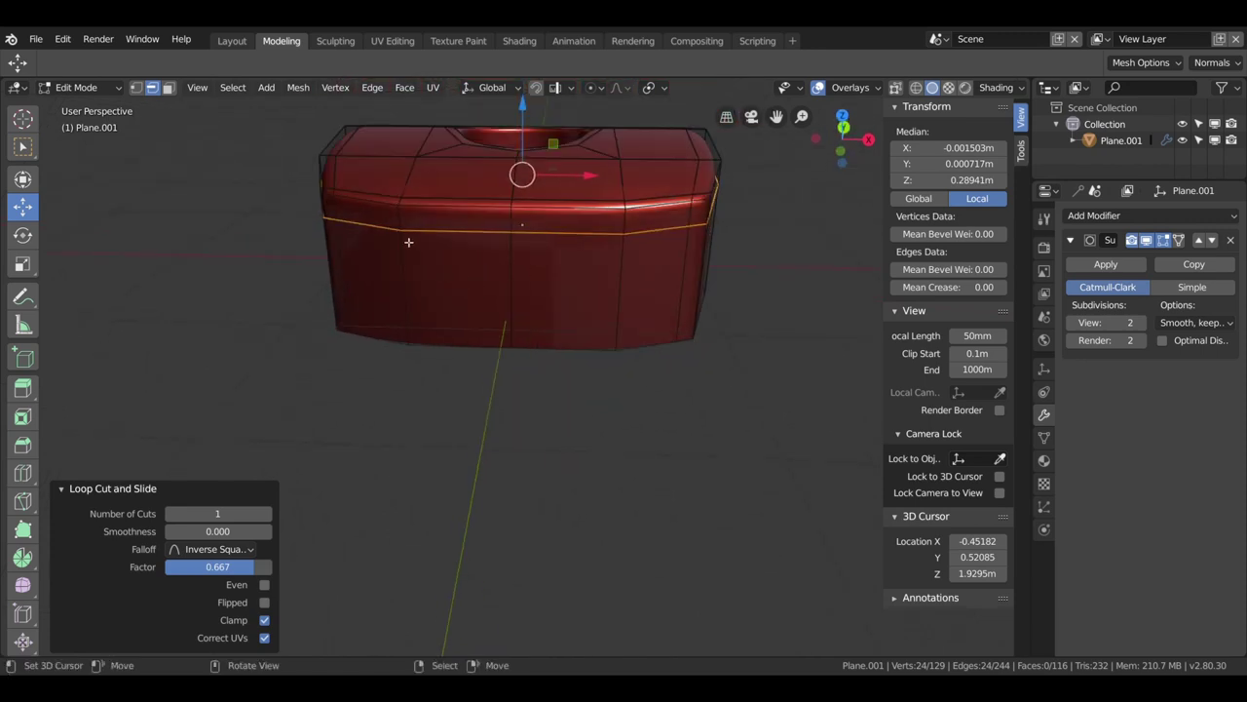
click(137, 88)
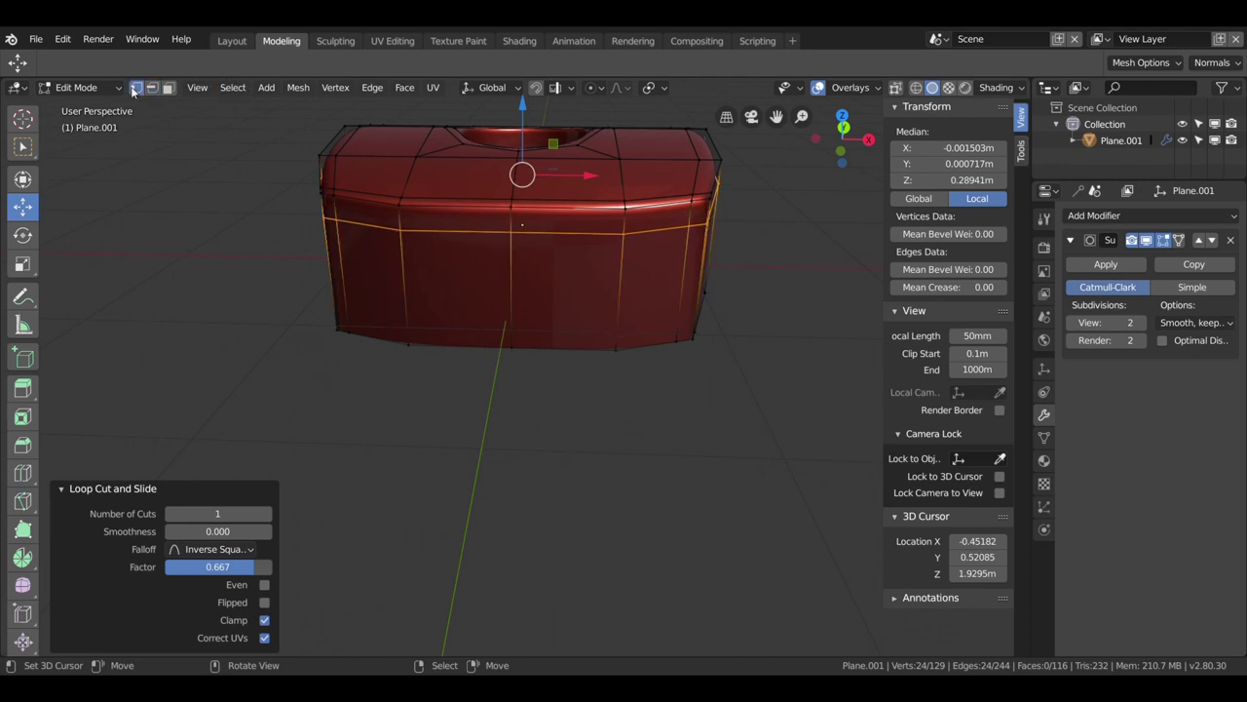
Step: Select all and make a knife cut across the block's front face
key(a)
key(k)
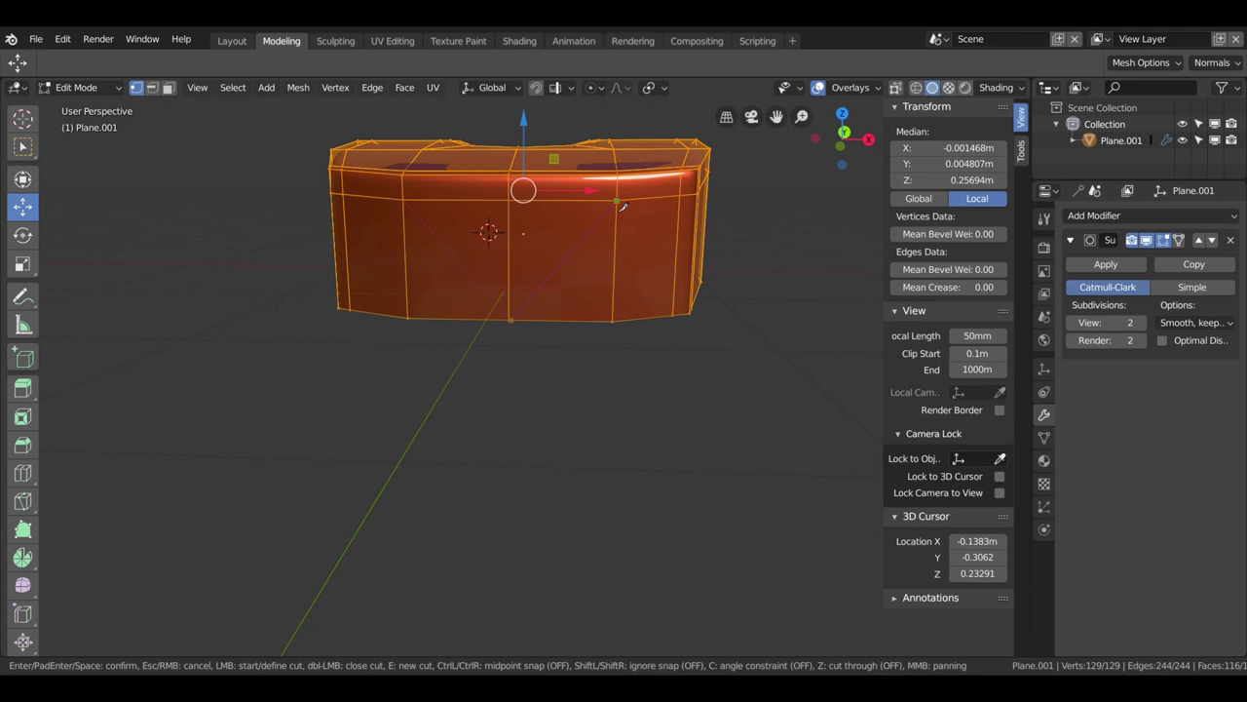
key(Return)
drag(623, 209, 612, 271)
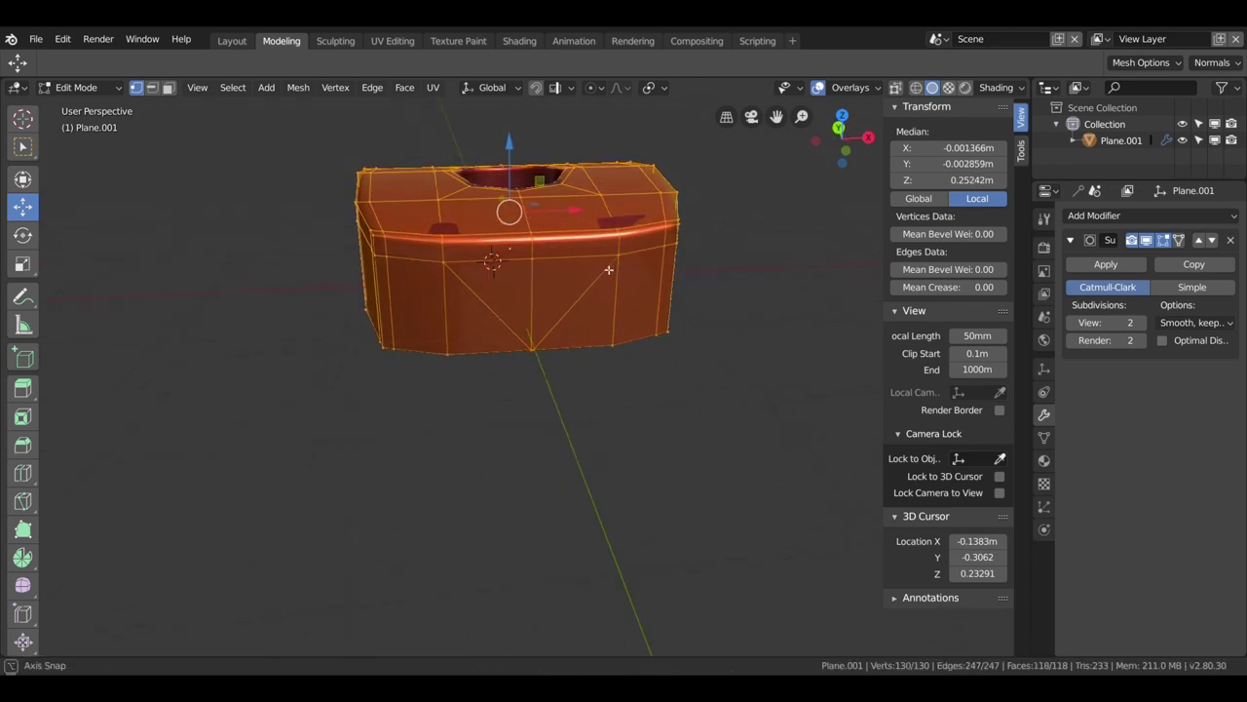
drag(612, 271, 609, 292)
Step: Dissolve the unwanted front edges and the centre vertical edge
key(2)
click(520, 314)
click(605, 283)
click(441, 281)
key(x)
click(439, 277)
click(520, 305)
key(x)
click(524, 341)
drag(562, 426, 546, 333)
key(ctrl+x)
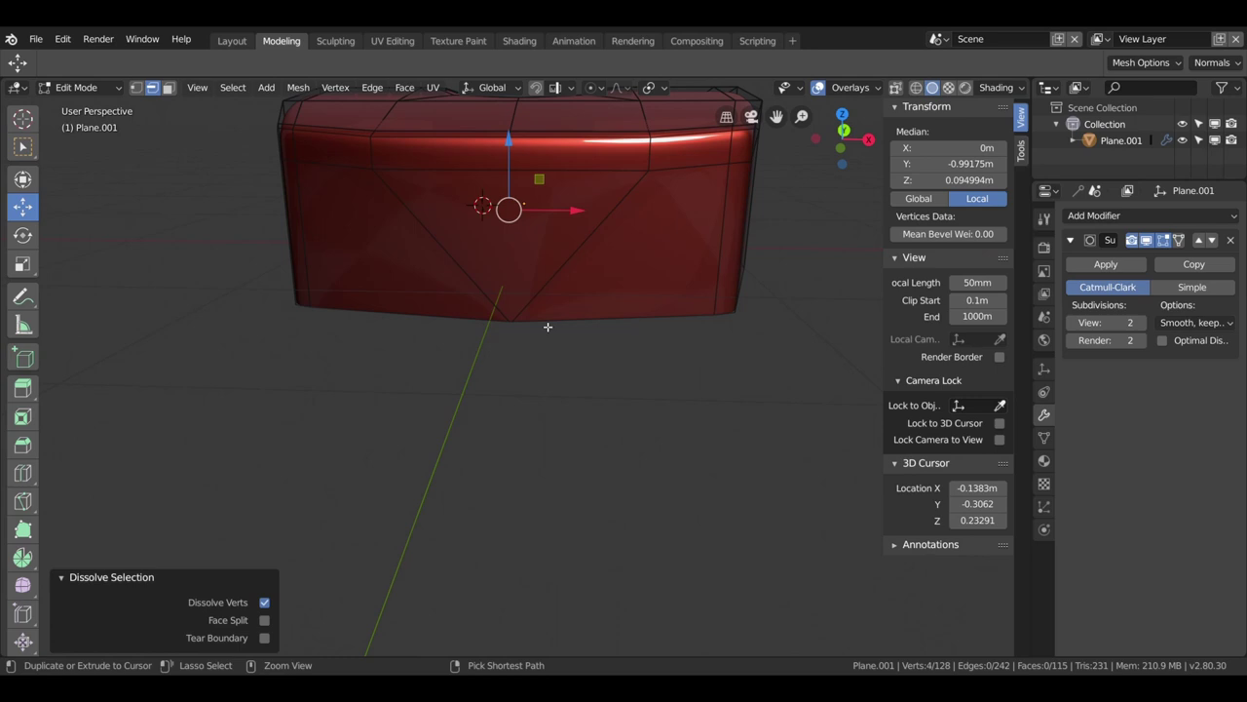
Step: Check the diagonal front edges, then view the smoothed block in Object Mode
drag(547, 190, 524, 209)
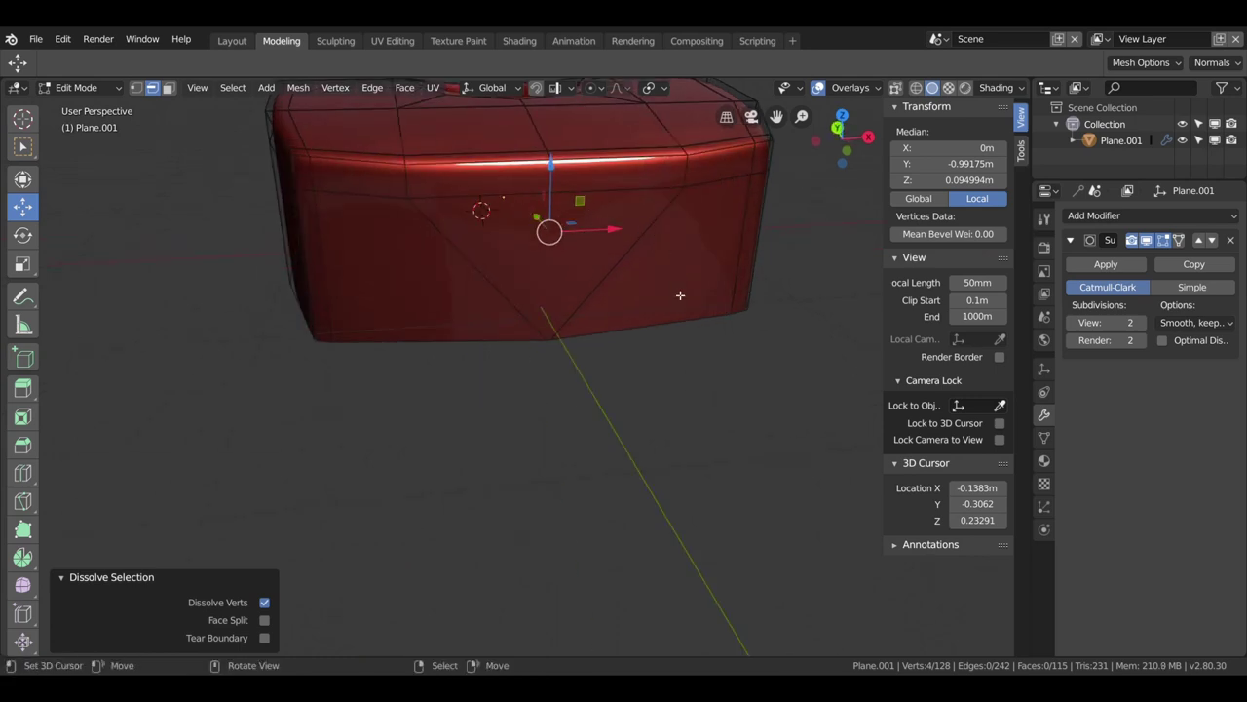
right_click(629, 304)
click(627, 303)
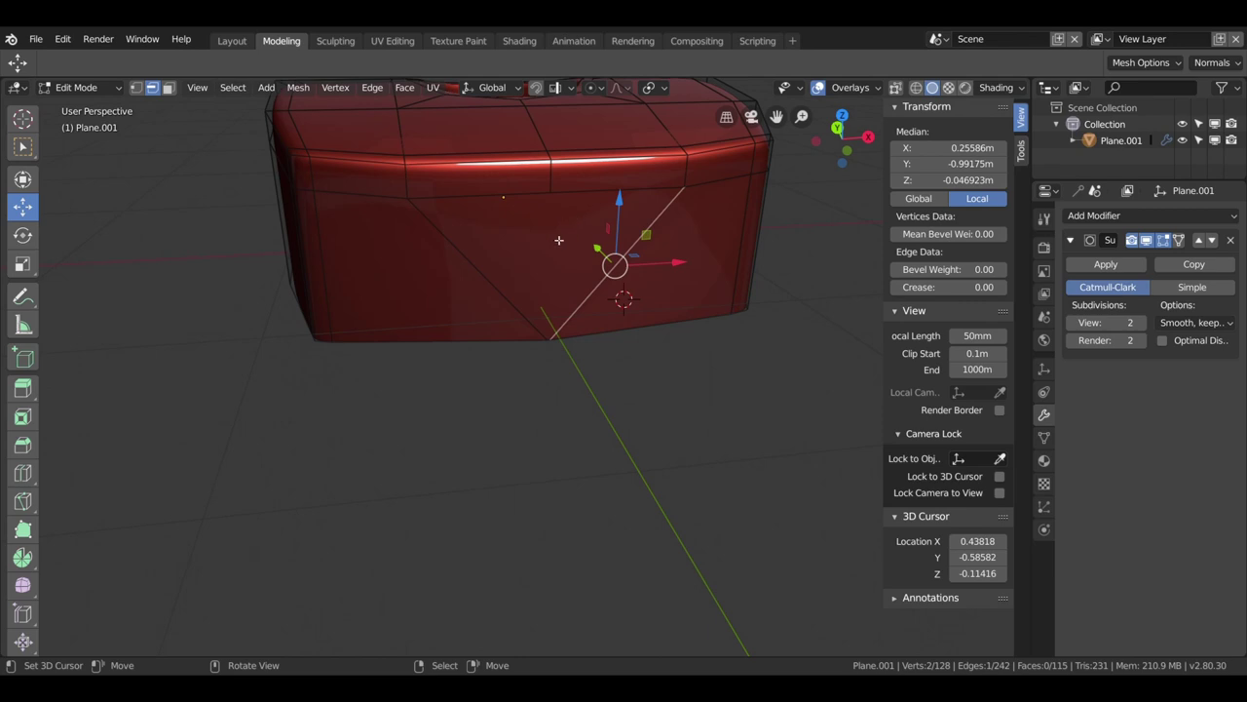
key(g)
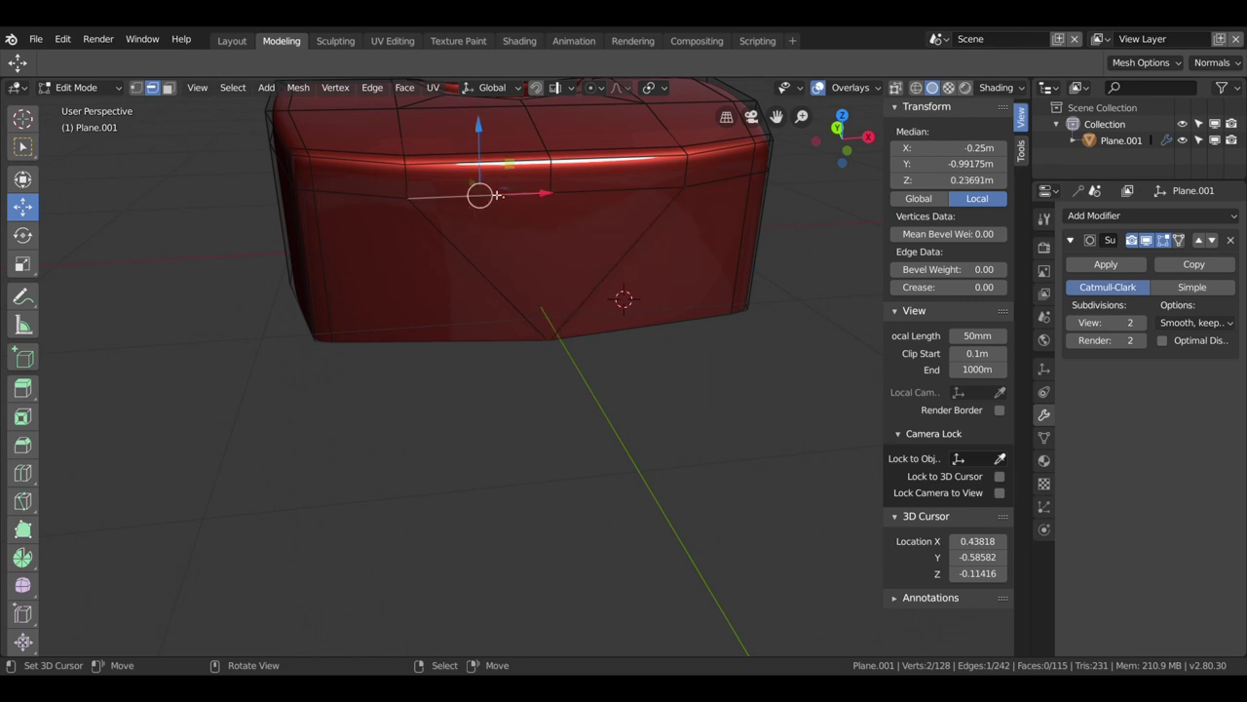
key(Escape)
right_click(523, 314)
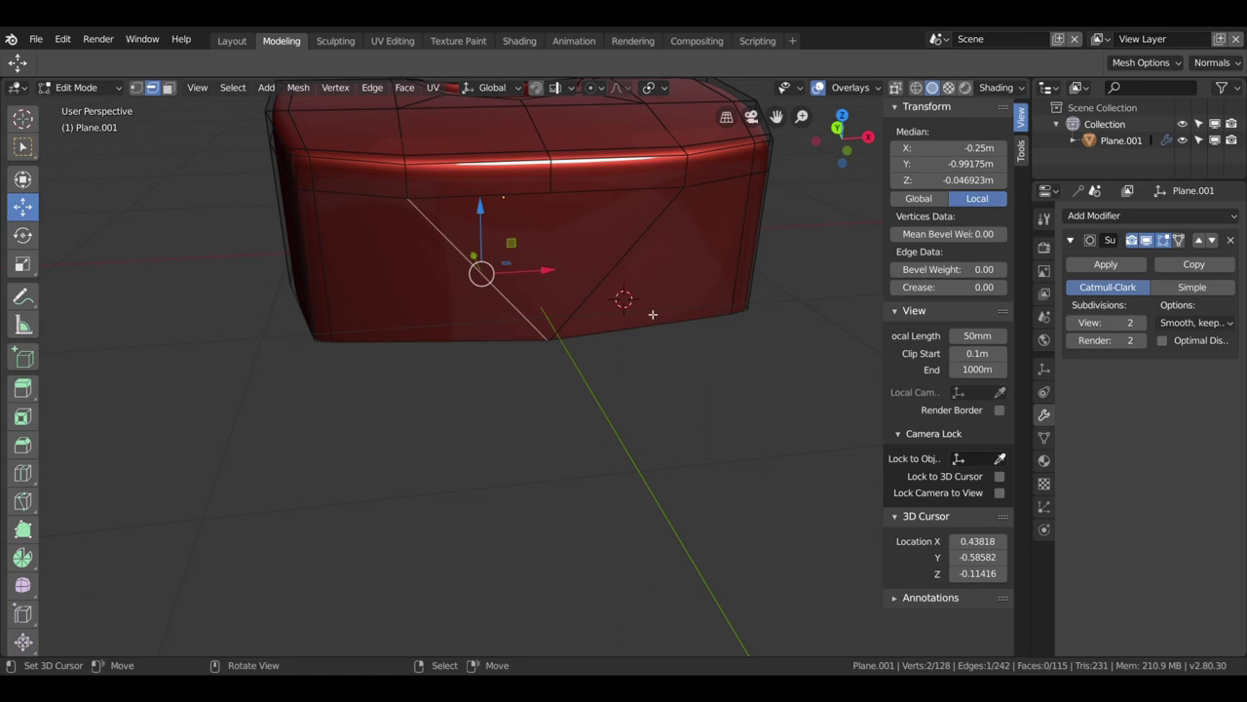
drag(589, 363, 429, 320)
key(Tab)
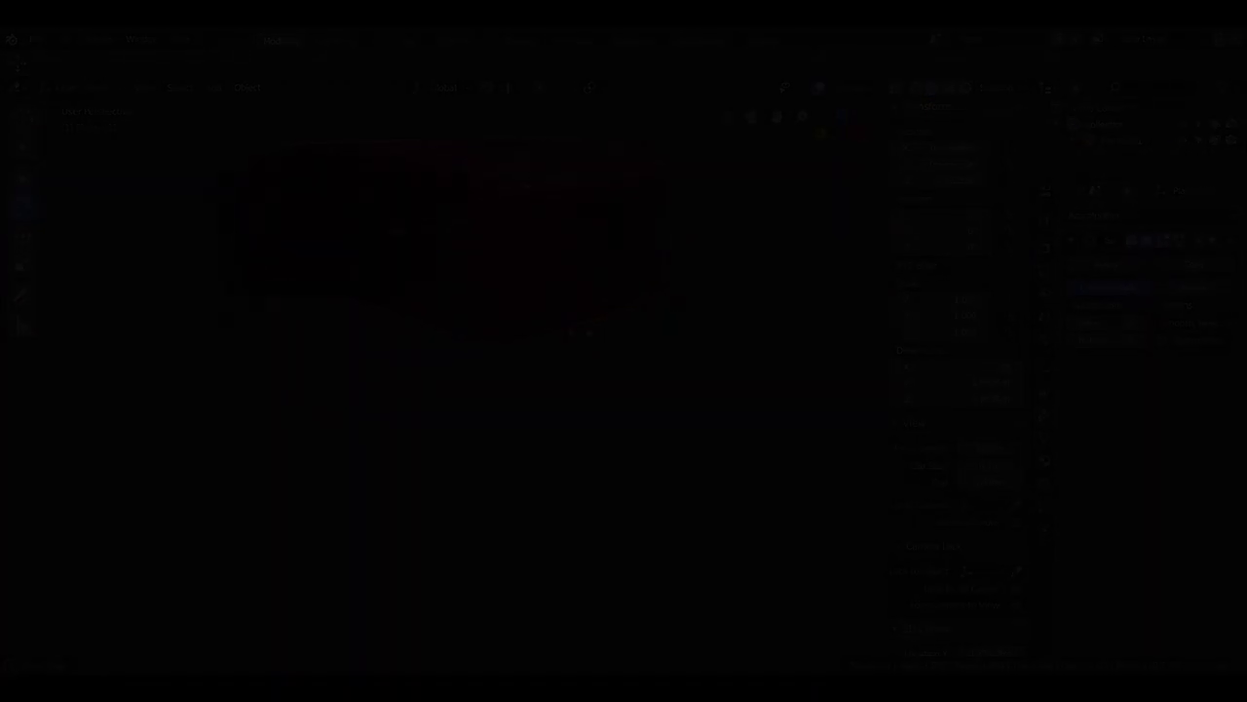